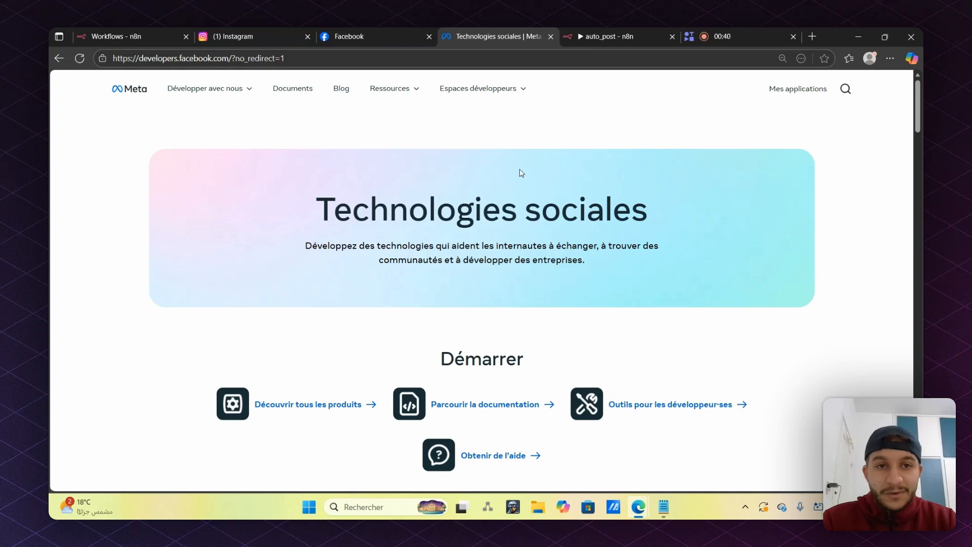
Look over the life_shop24 Instagram profile and the Life shop Facebook page
click(257, 32)
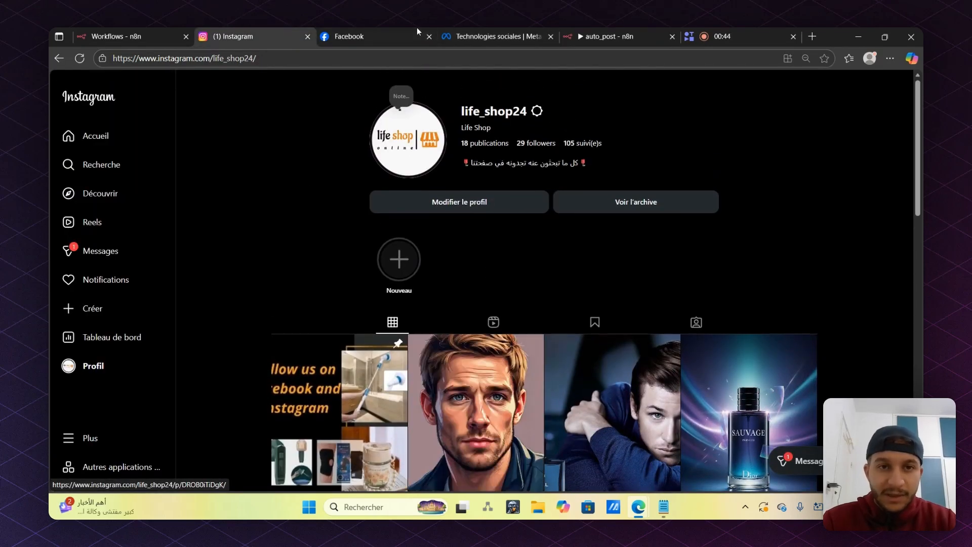
click(380, 33)
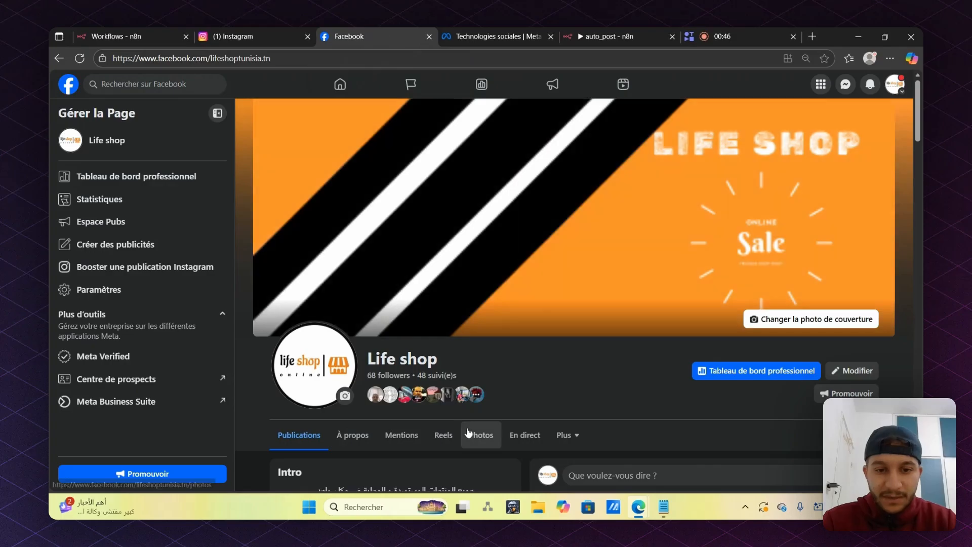
scroll(468, 431, down, 2)
scroll(467, 431, up, 7)
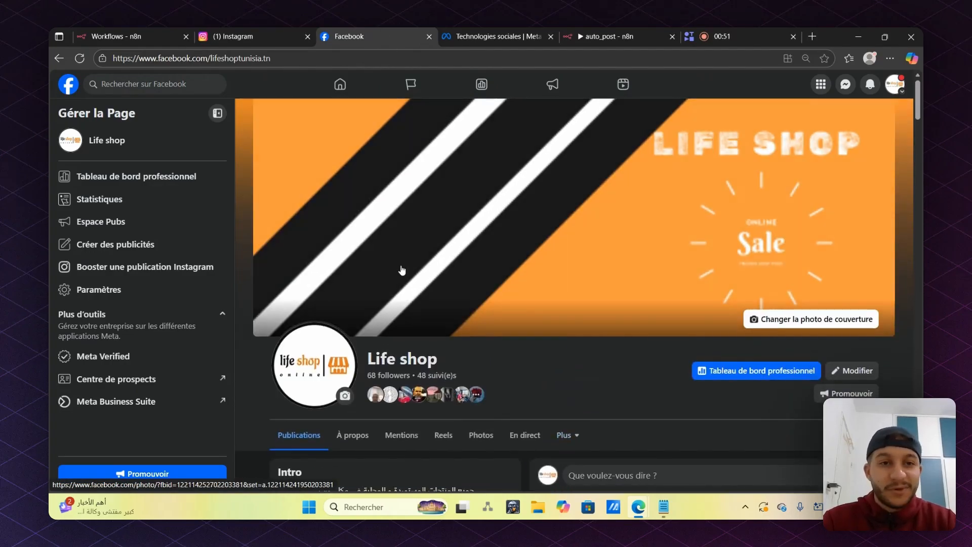
click(269, 31)
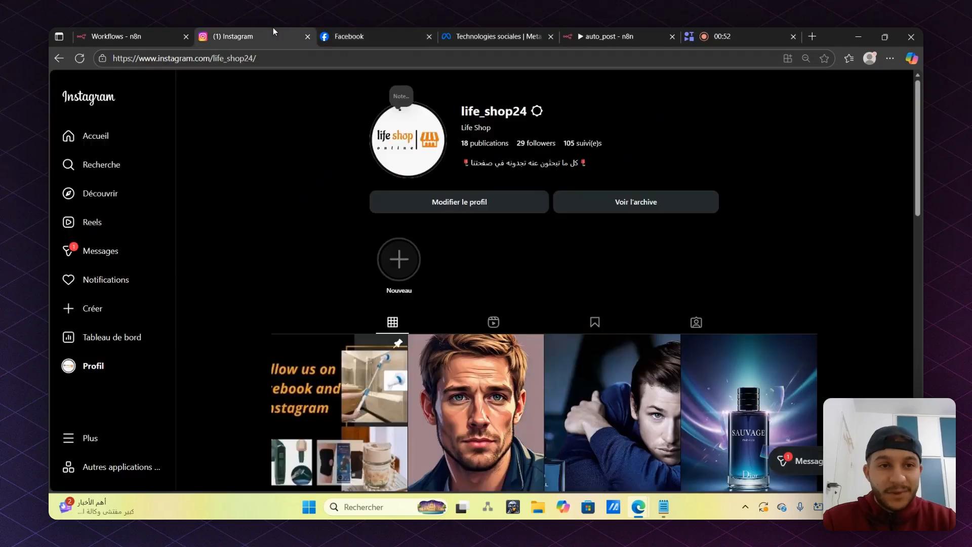
Switch to n8n, create a new workflow from the workflows overview, and save it empty
click(132, 31)
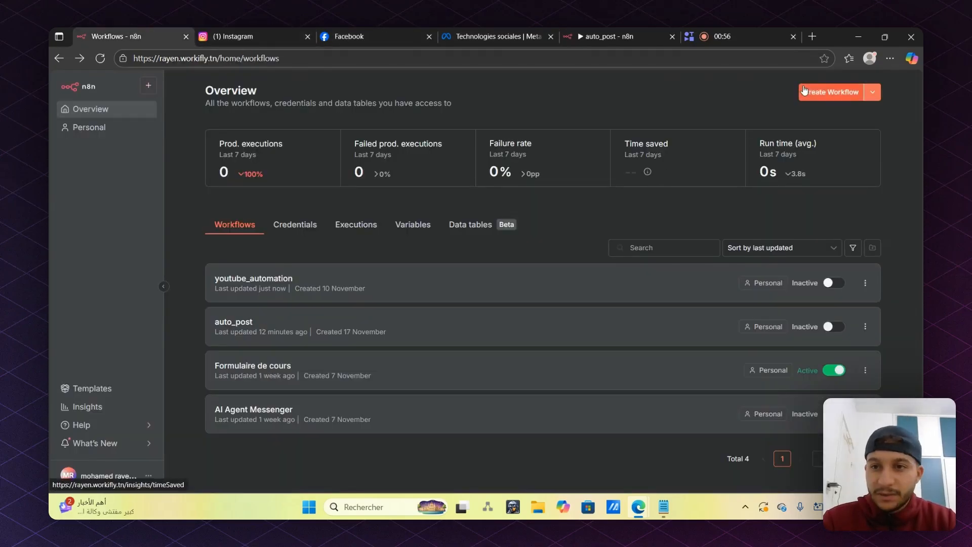
click(824, 92)
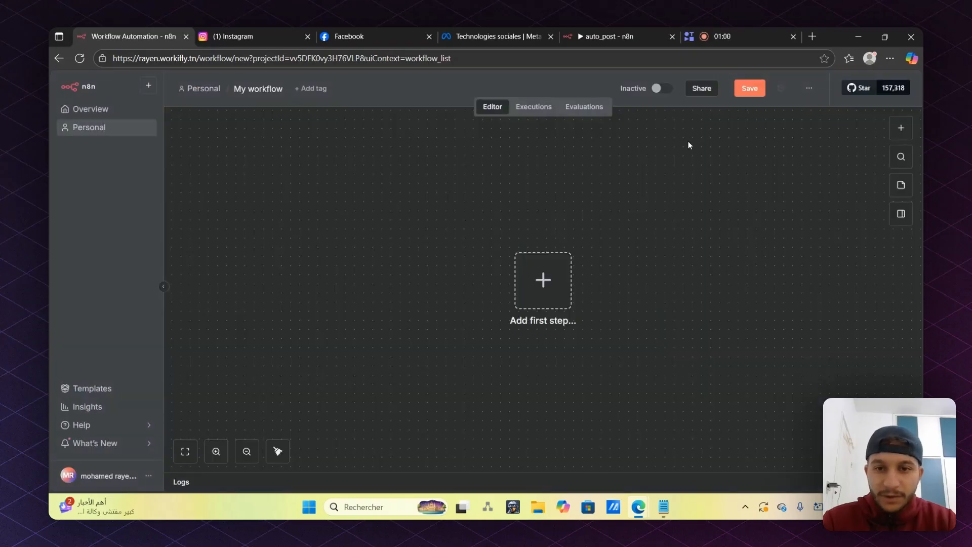
click(762, 88)
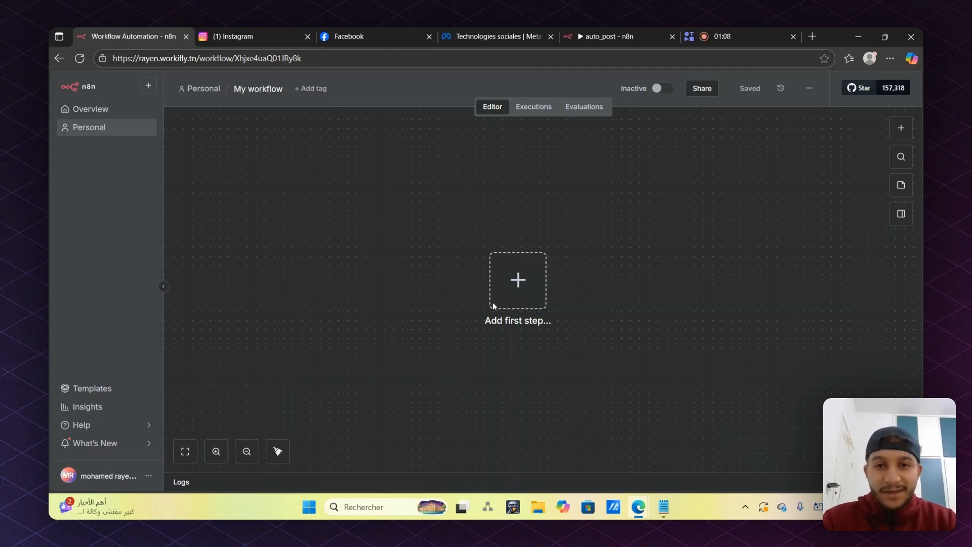
Execute the existing auto_post workflow and submit its form with sujet "money" and langue "english", closing the form window
click(609, 34)
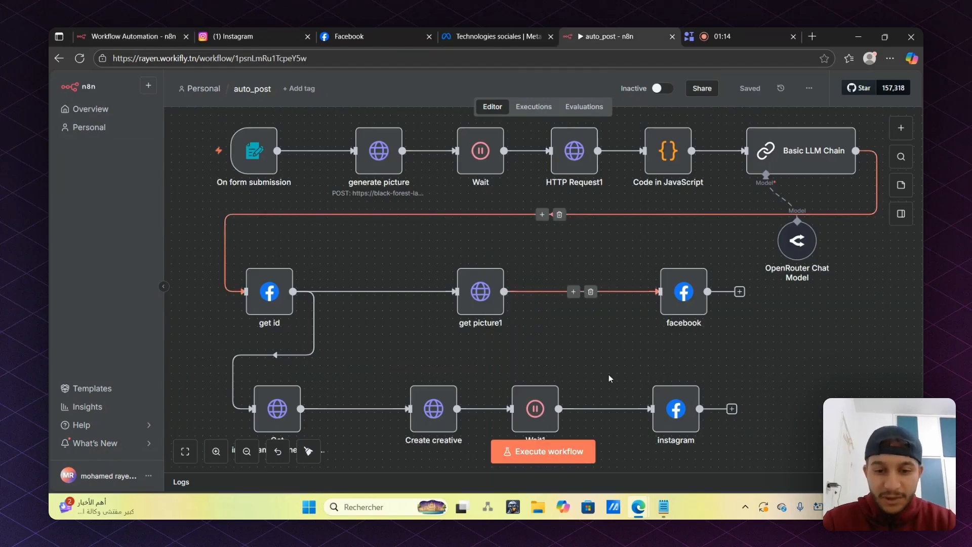
click(547, 457)
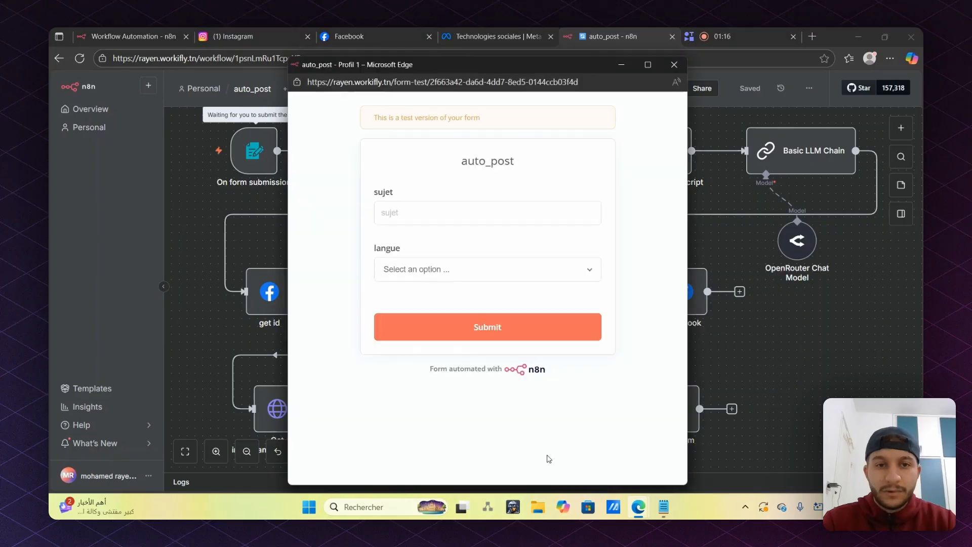
click(410, 215)
text(money)
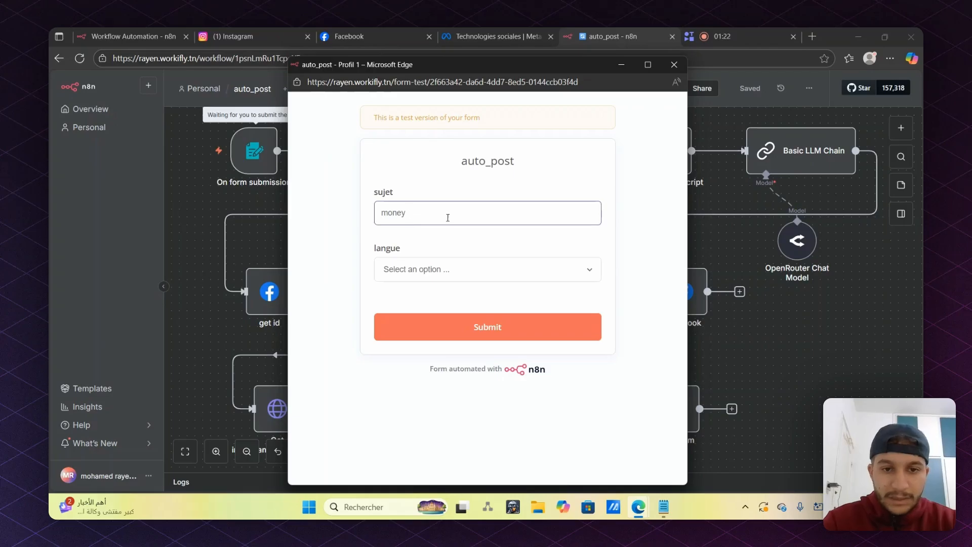
click(443, 276)
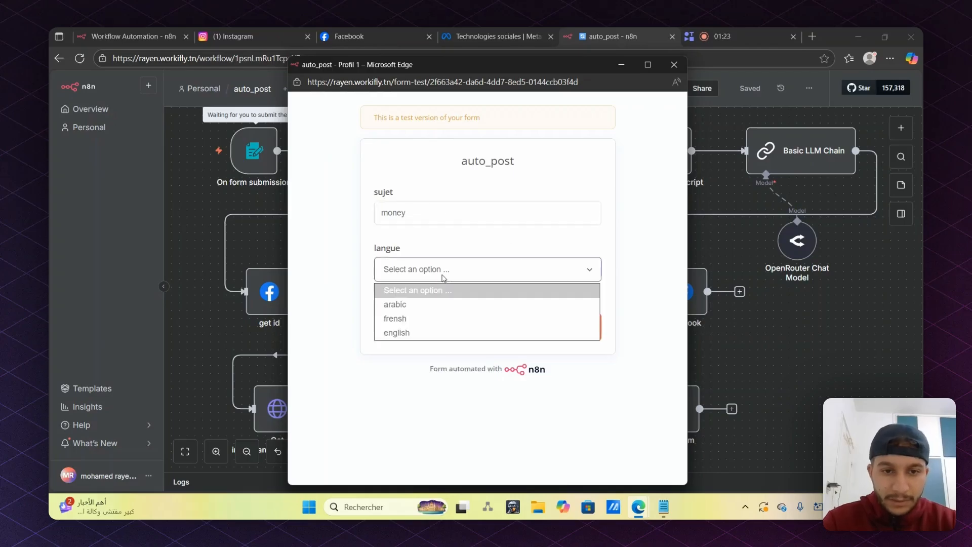
click(407, 334)
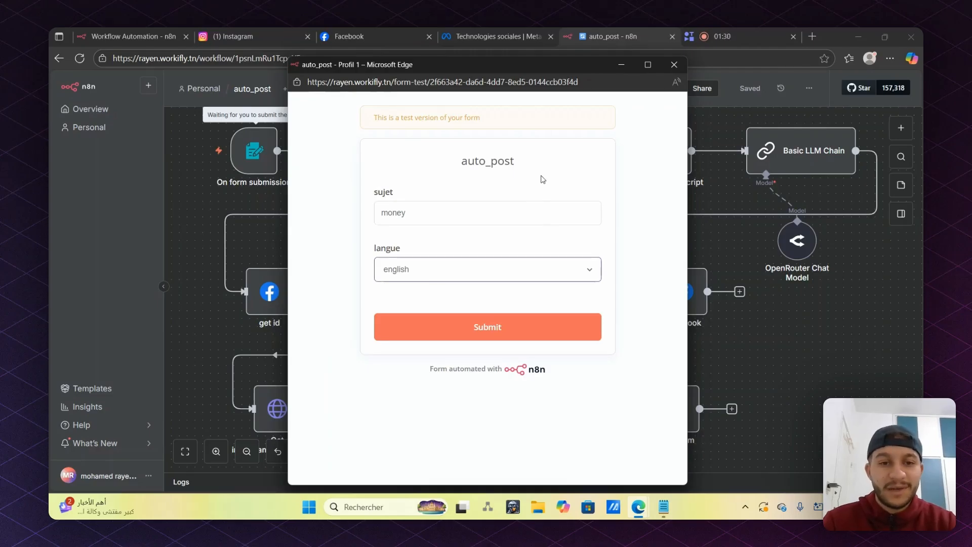
click(498, 330)
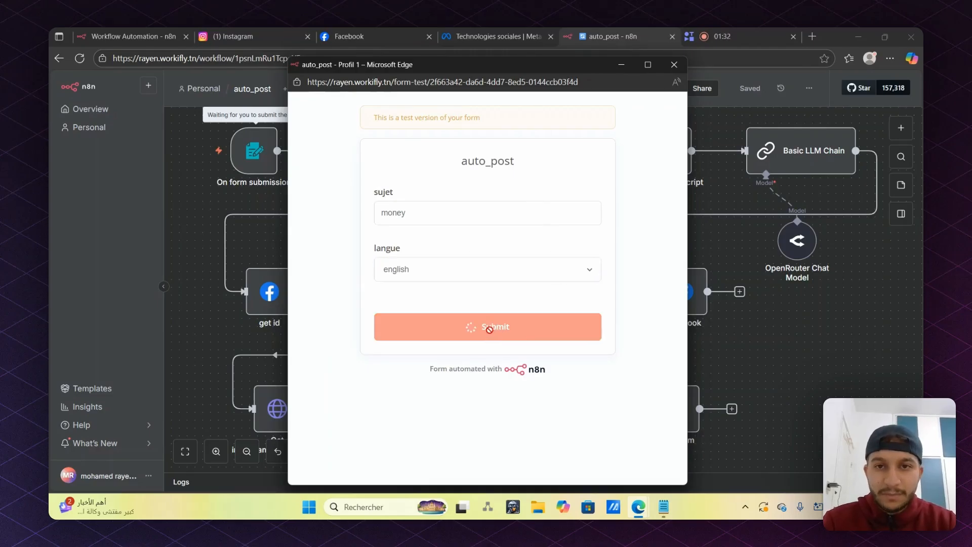
click(673, 65)
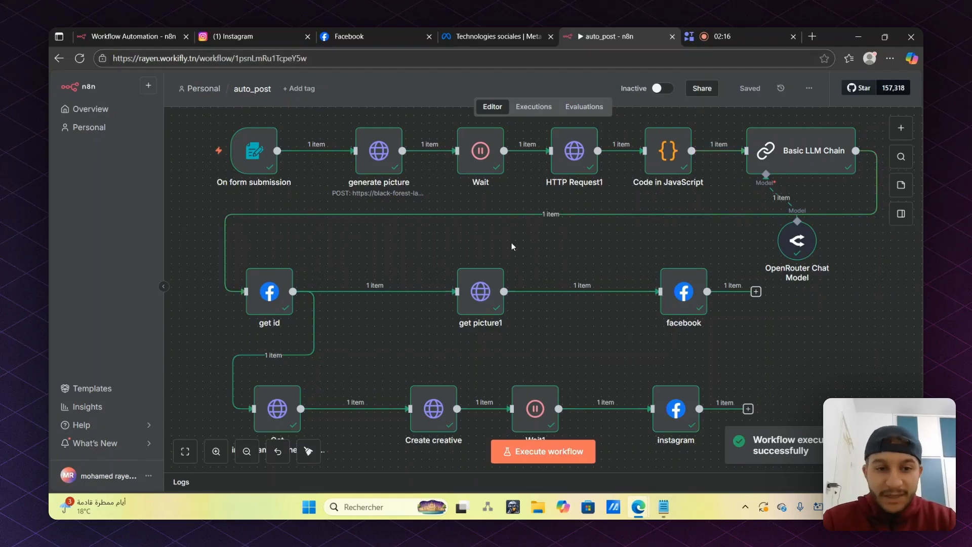
View the get picture1 node's output image and compare it with the newest post on the reloaded life_shop24 Instagram profile
double_click(485, 292)
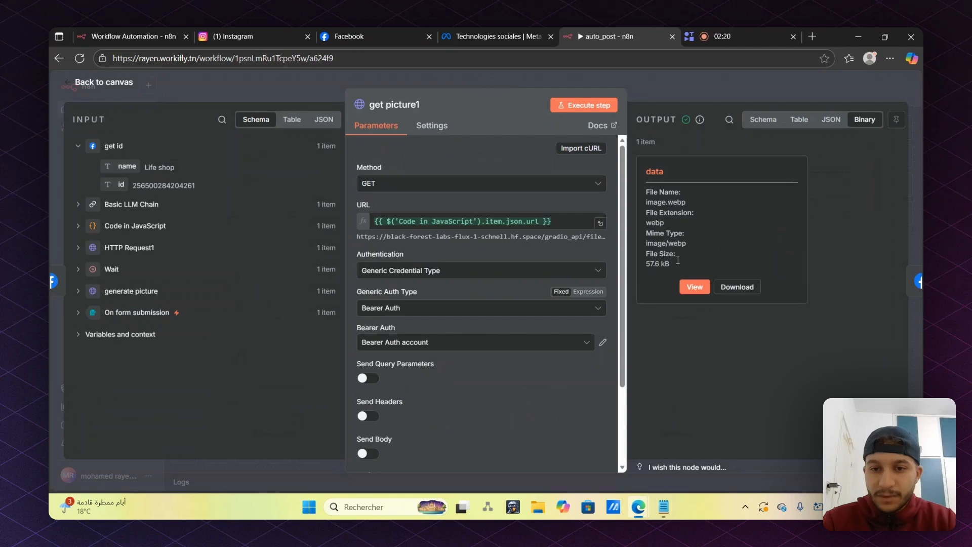
click(695, 286)
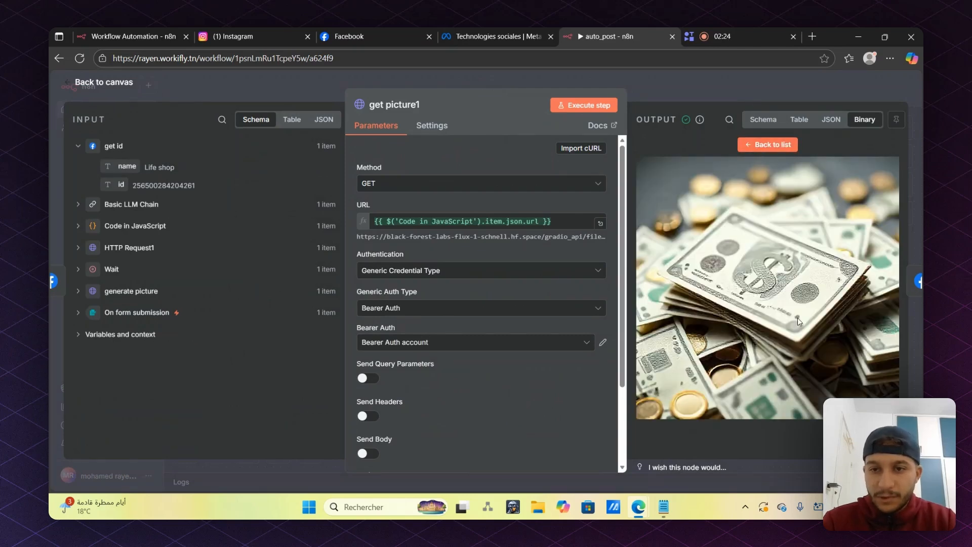
click(248, 34)
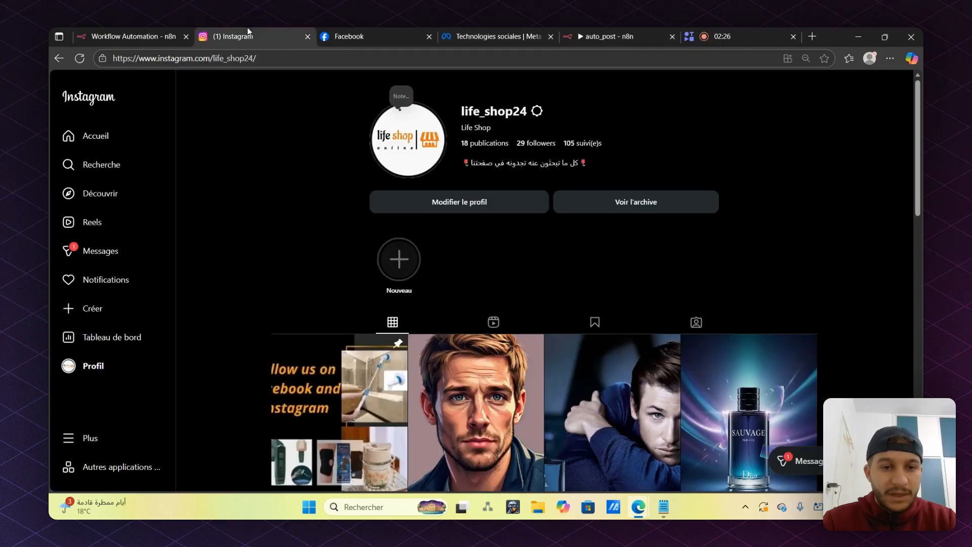
scroll(351, 252, down, 1)
scroll(351, 251, up, 1)
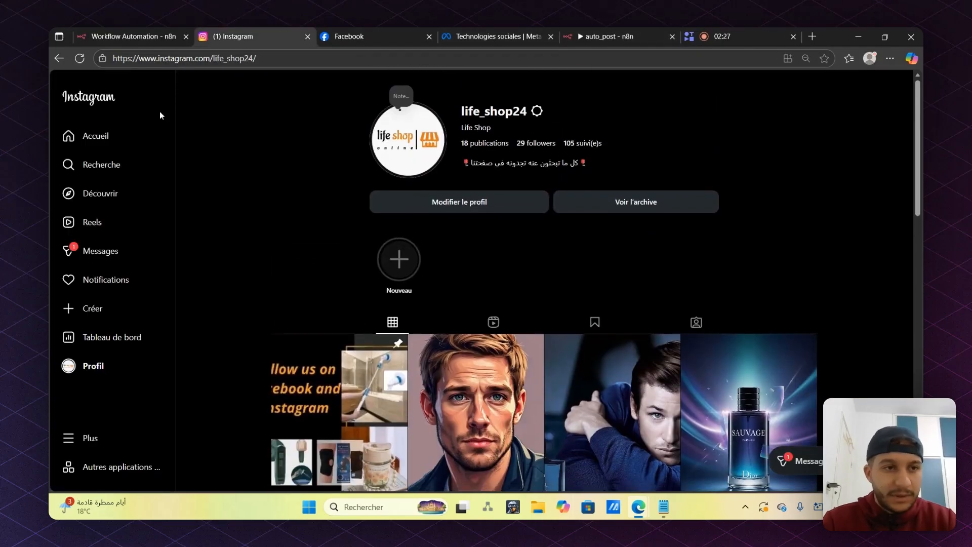
click(80, 58)
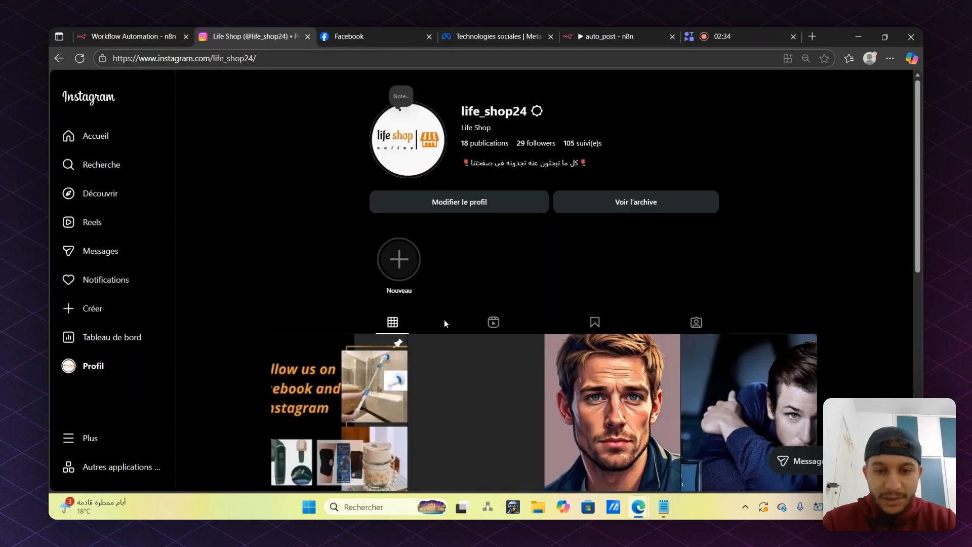
scroll(445, 320, down, 3)
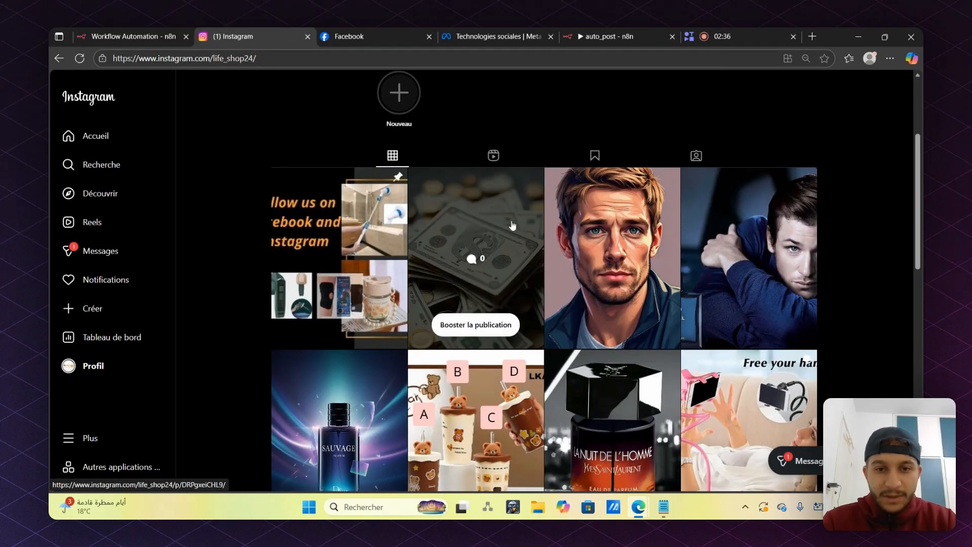
click(510, 216)
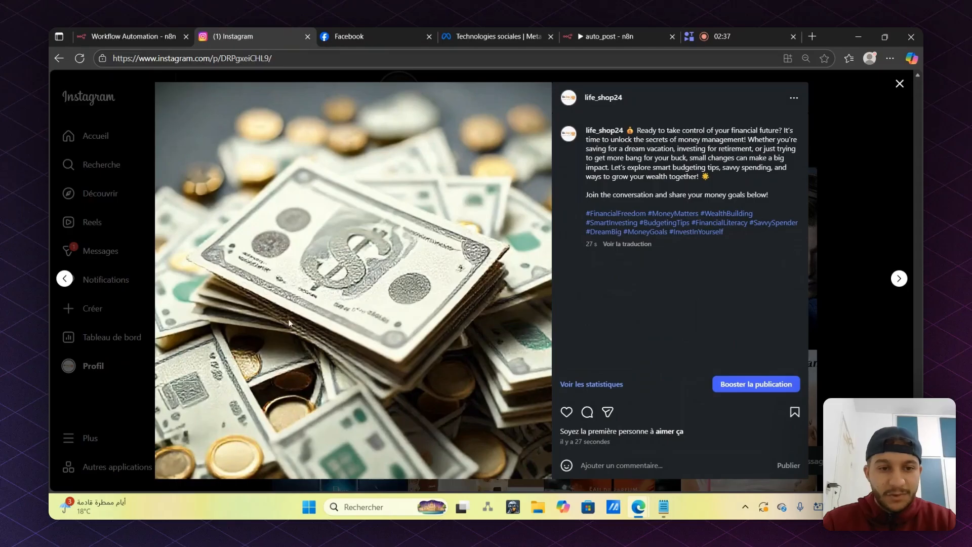
click(628, 32)
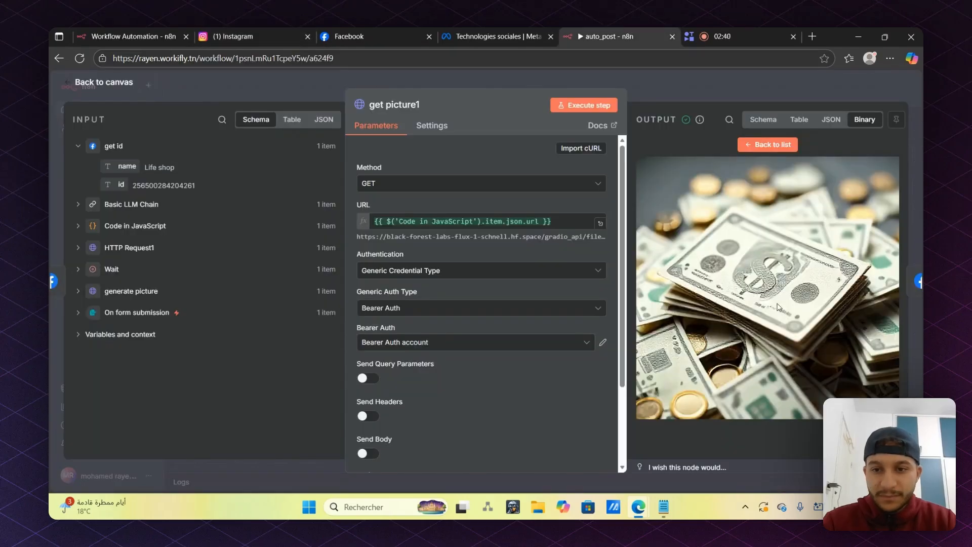
click(241, 34)
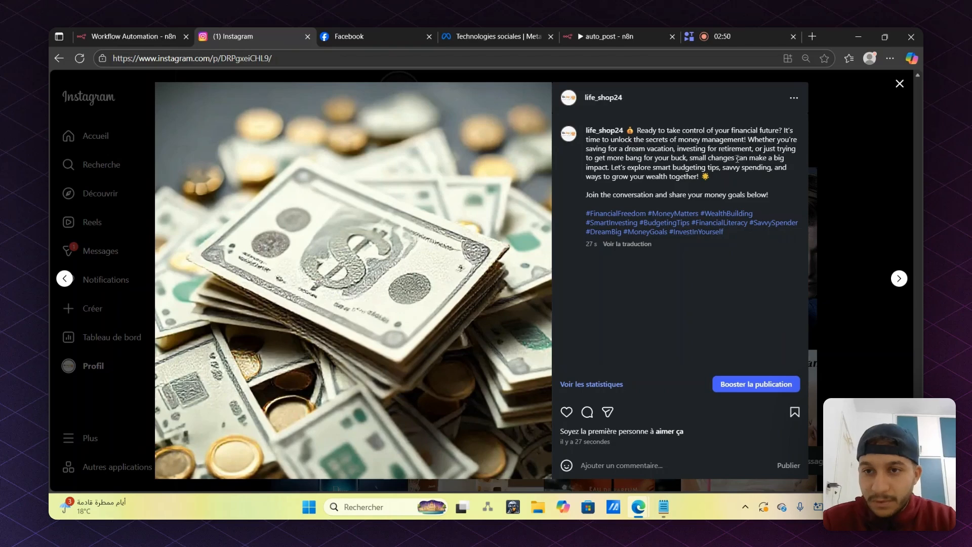
Reload the Life shop Facebook page and examine the newest post with its full caption expanded
click(406, 33)
scroll(520, 298, down, 2)
scroll(521, 303, down, 3)
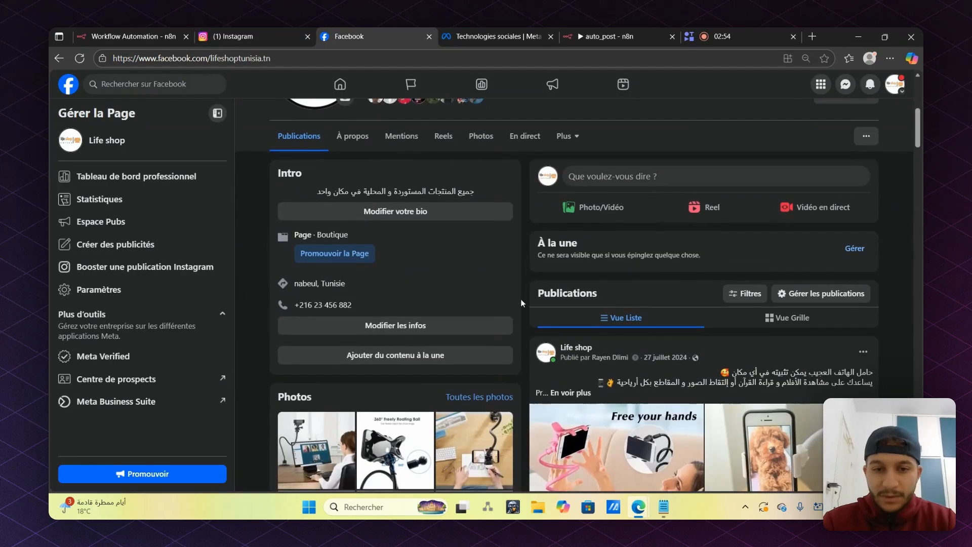
click(80, 59)
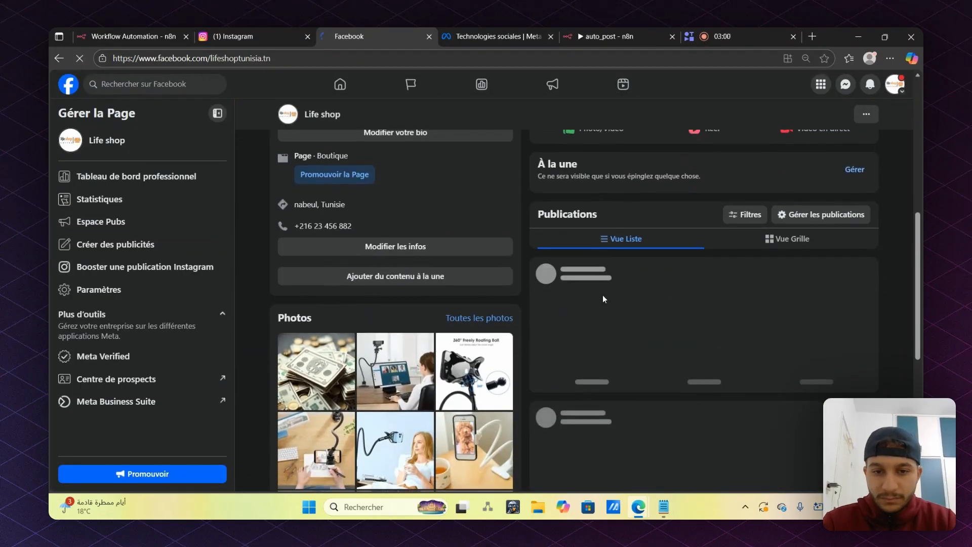
scroll(603, 295, down, 2)
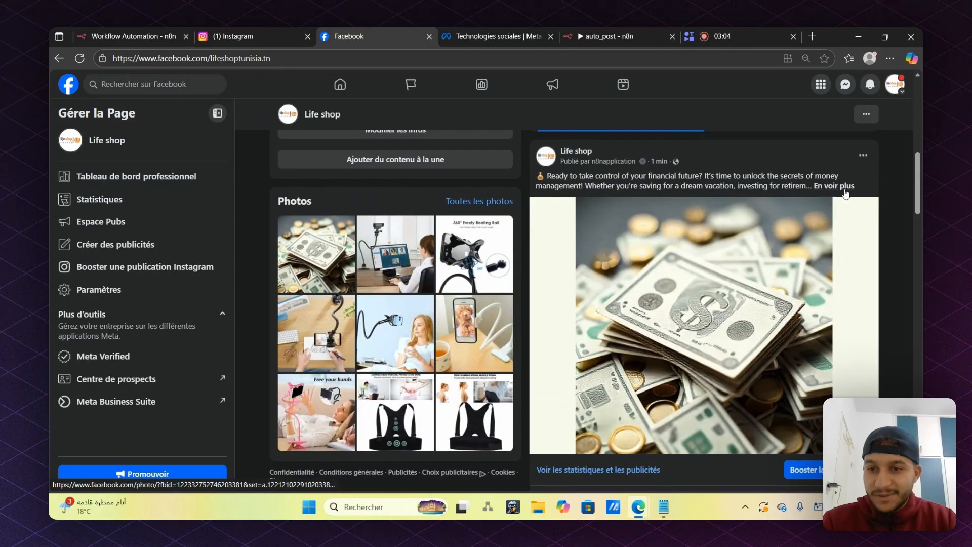
click(839, 188)
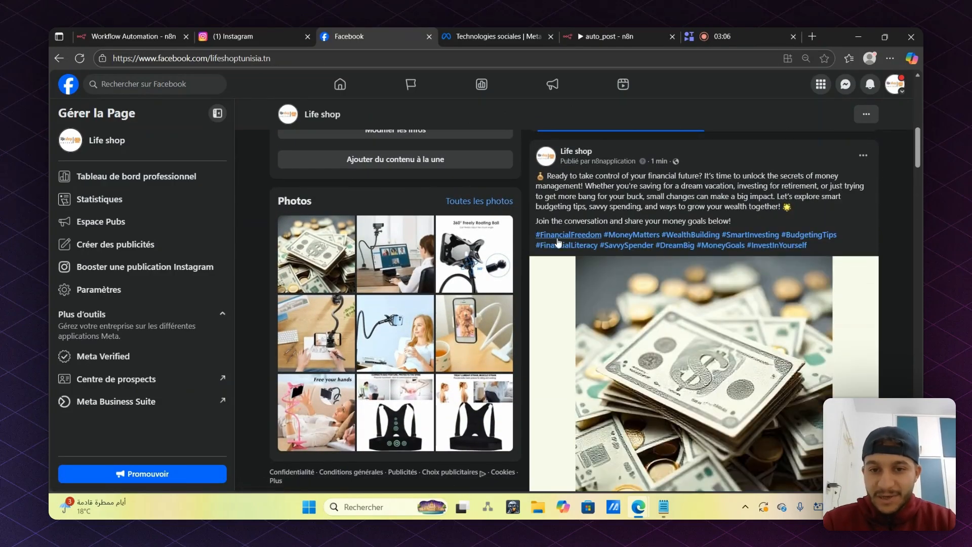
scroll(787, 206, down, 2)
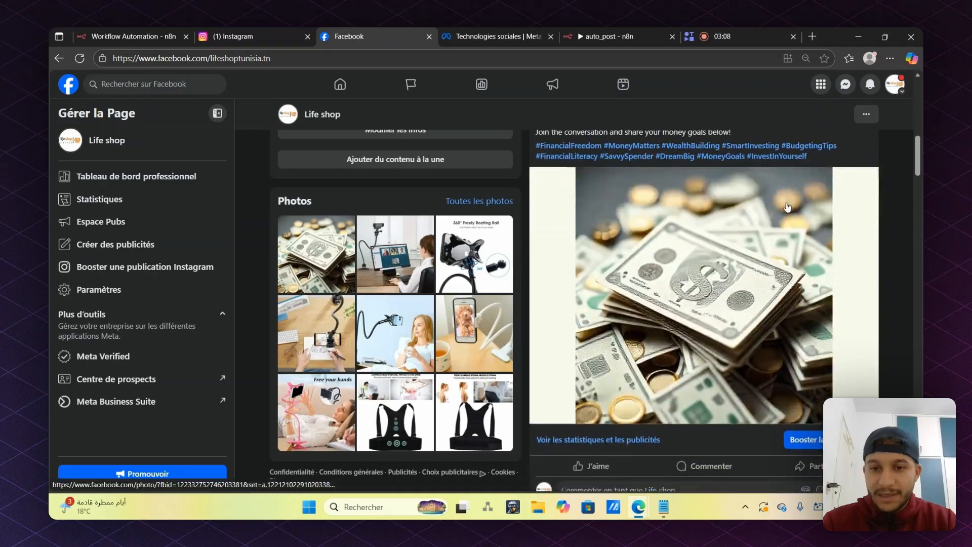
scroll(787, 206, up, 1)
scroll(787, 207, up, 1)
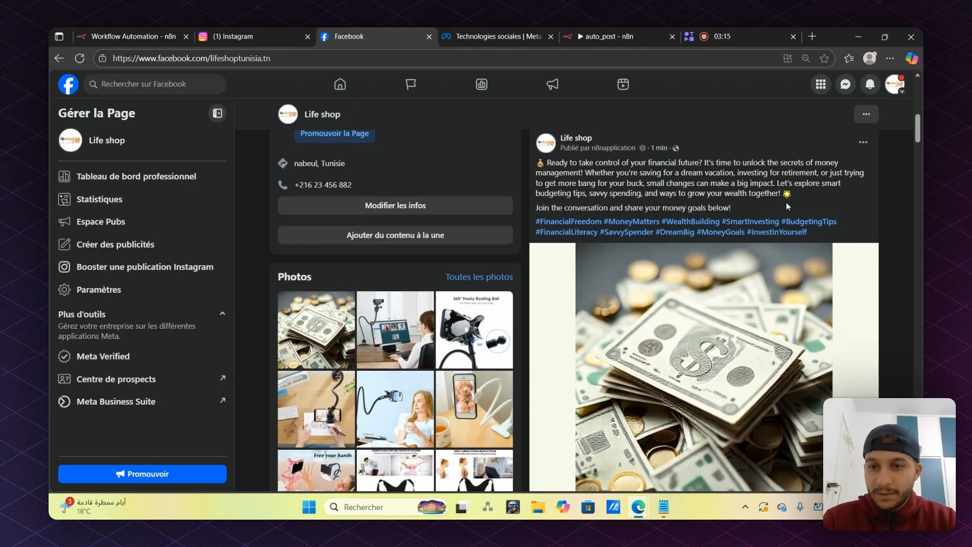
scroll(640, 349, up, 1)
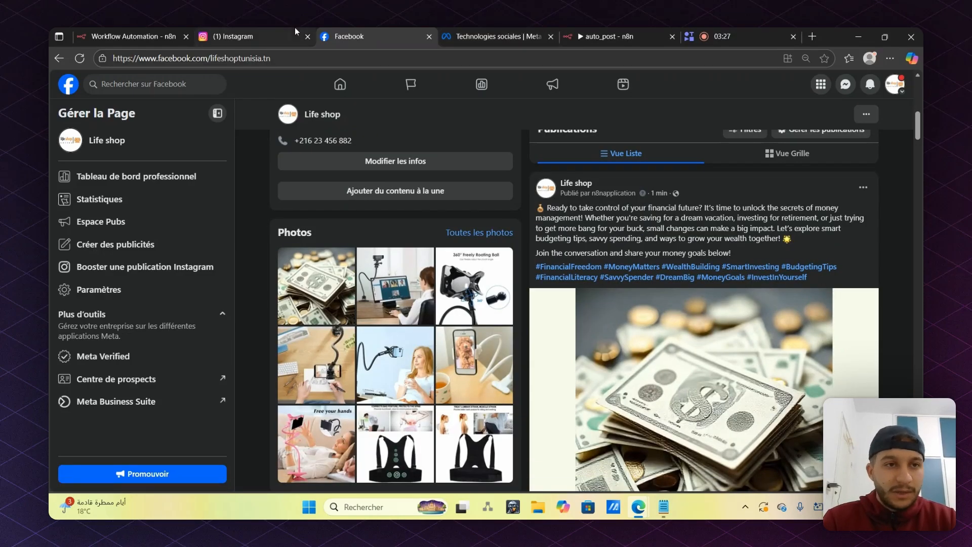
Return to the new empty workflow in n8n and open the trigger choices for its first step
click(126, 34)
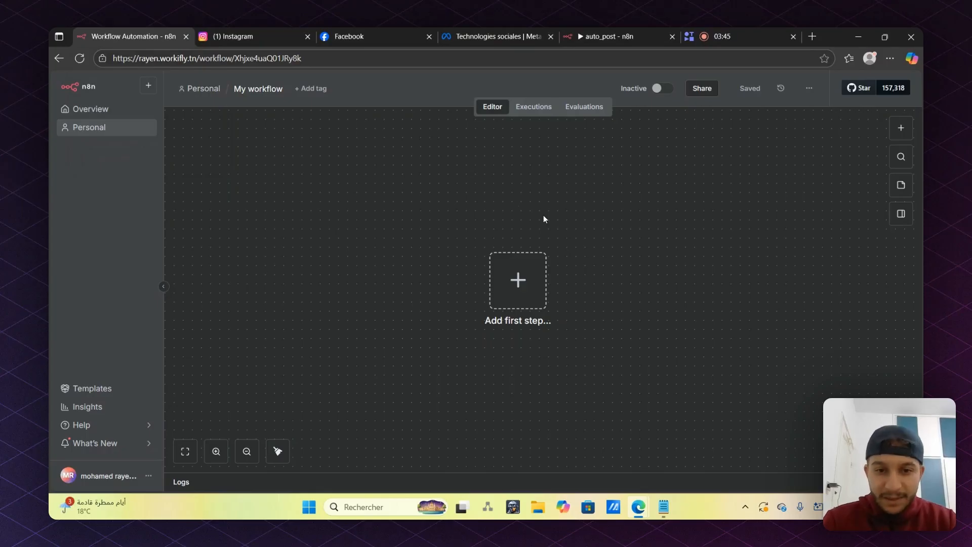
scroll(542, 215, down, 1)
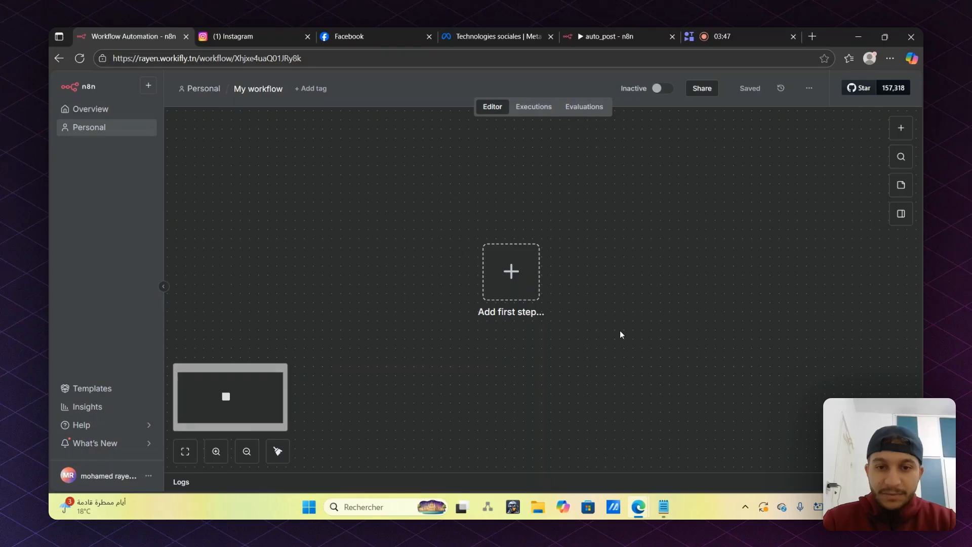
click(528, 276)
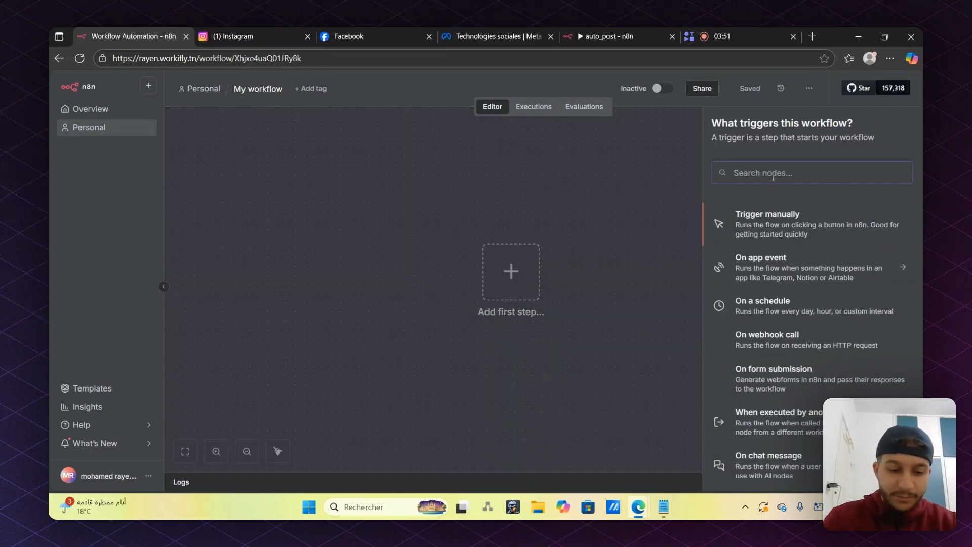
text(for)
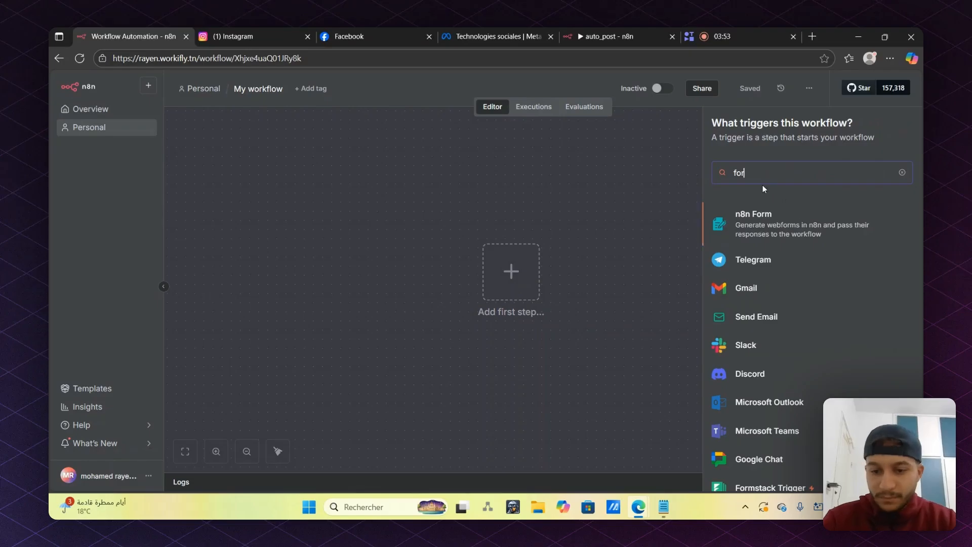
key(BackSpace)
key(BackSpace)
key(BackSpace)
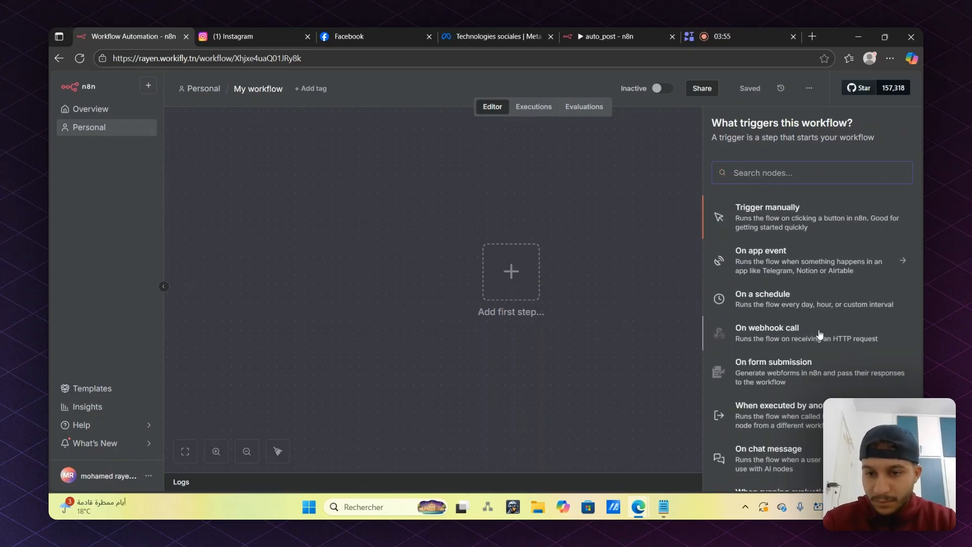
Add an On form submission trigger as the first step and set its form title to "post automatique"
scroll(819, 334, down, 2)
click(764, 319)
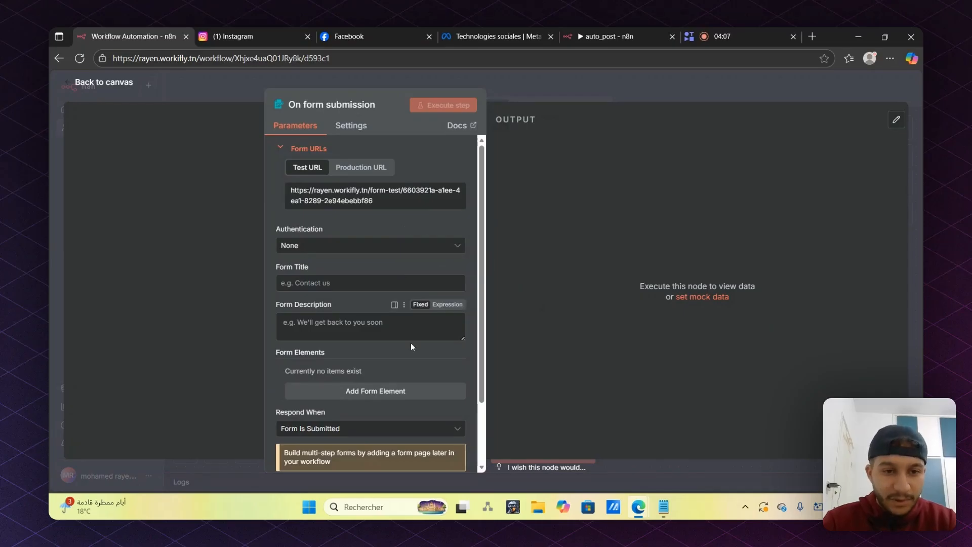
click(328, 285)
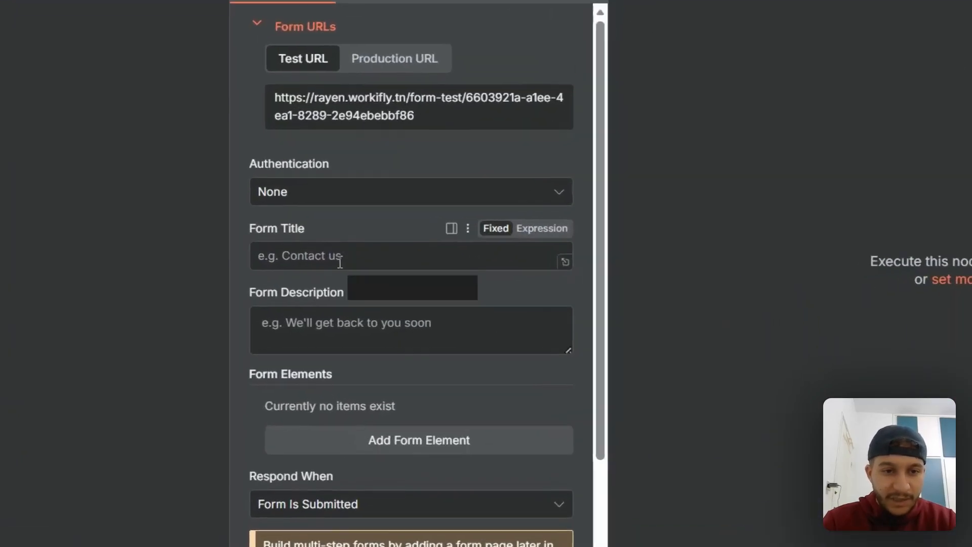
text(post )
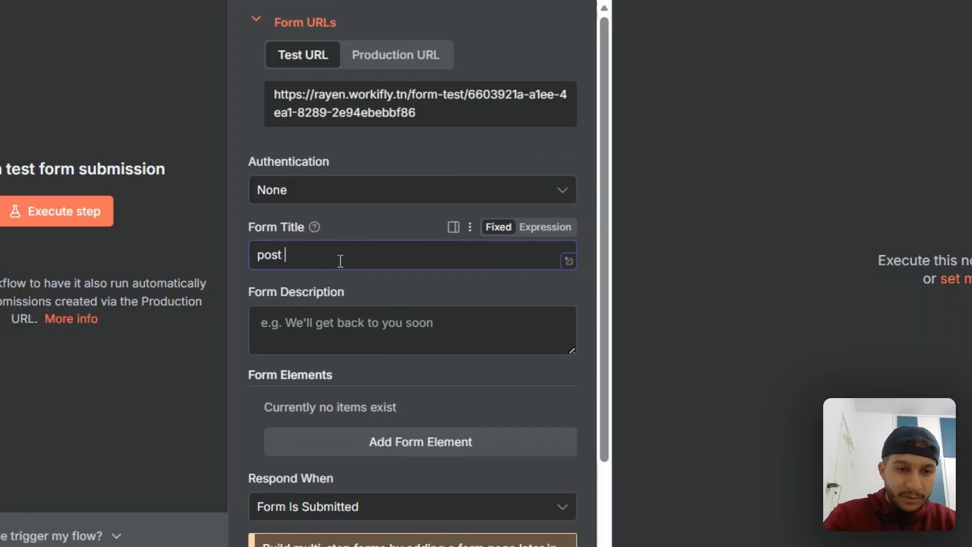
text(aut)
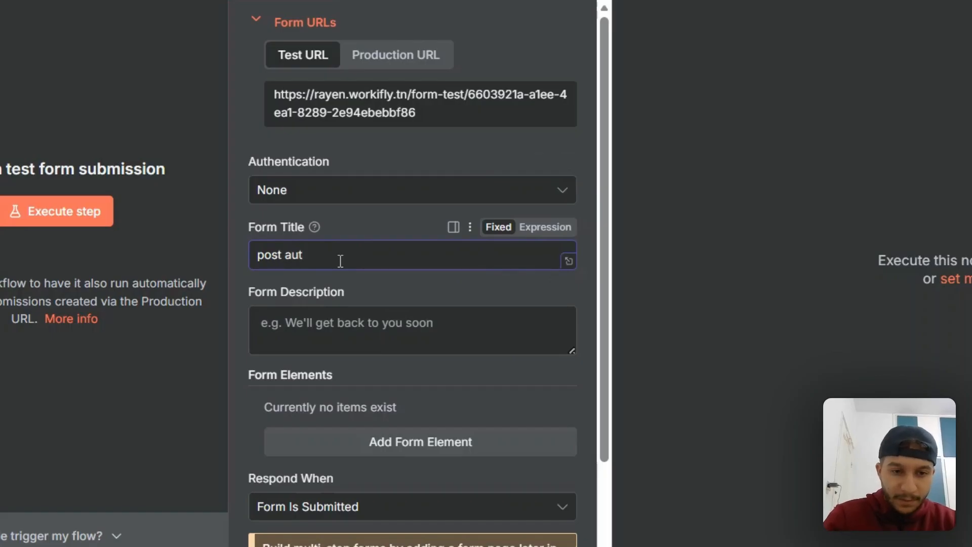
text(omatio)
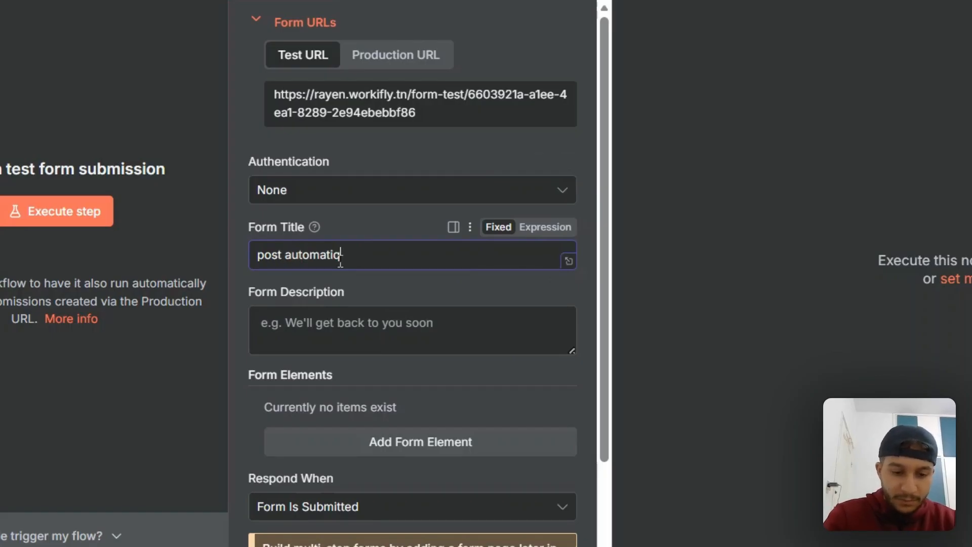
text(ue)
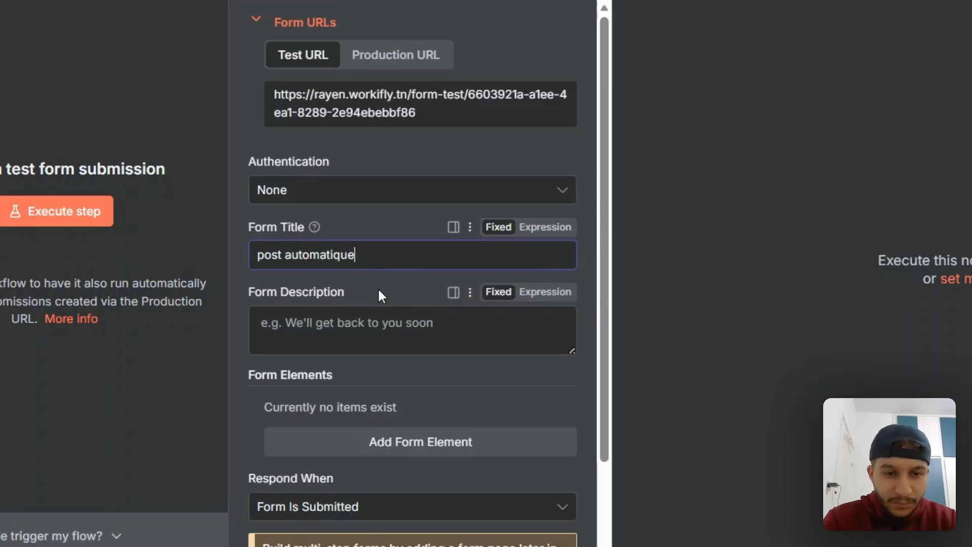
click(378, 289)
Add a text form element with field name "sujet" and placeholder "sujet"
scroll(378, 289, down, 1)
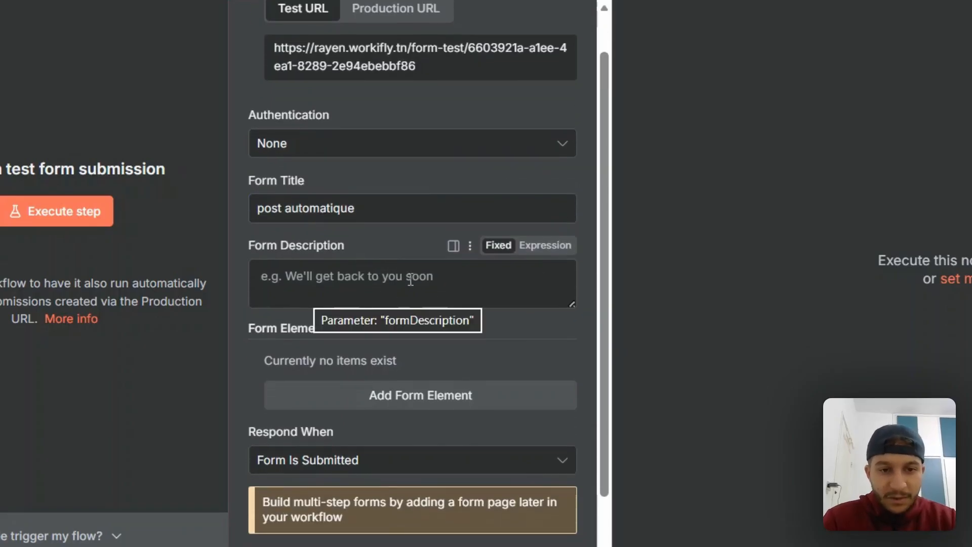
scroll(375, 282, down, 2)
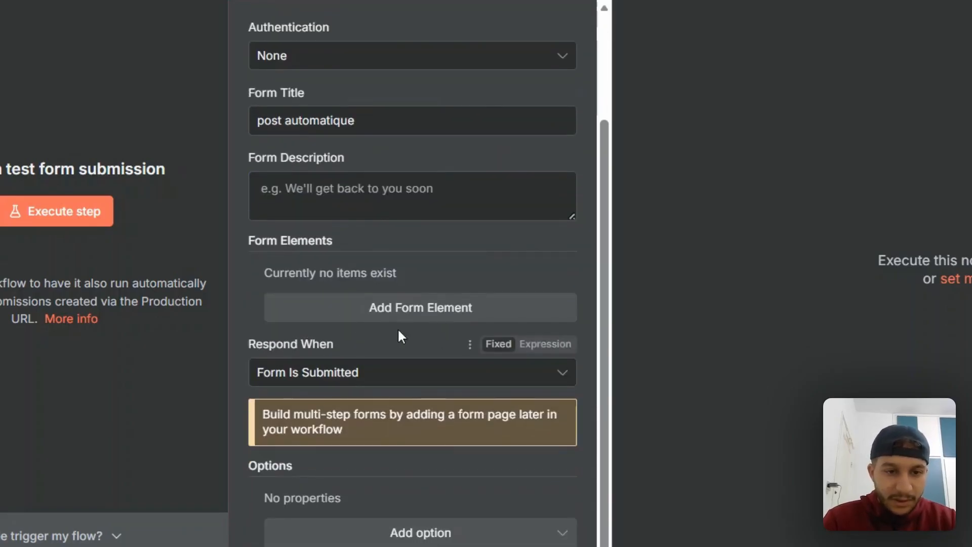
click(409, 316)
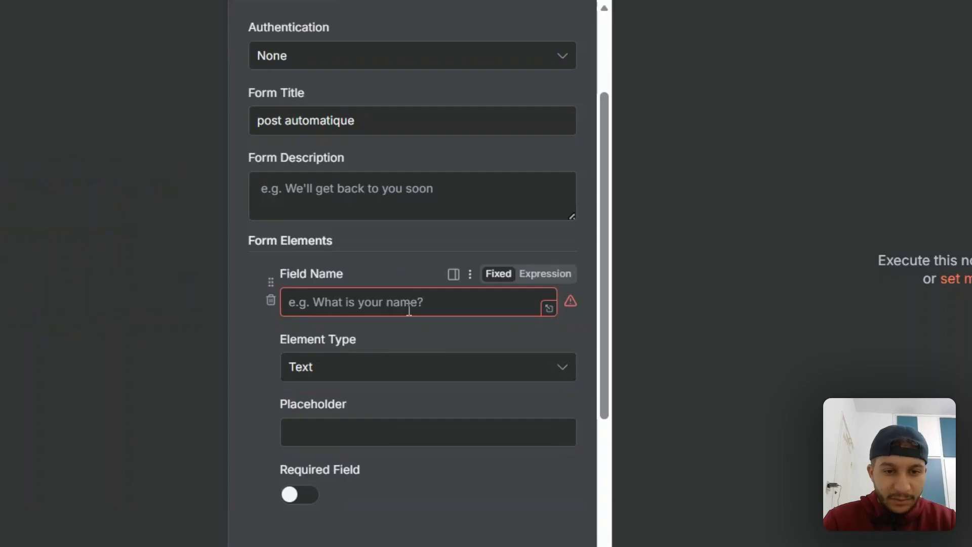
scroll(408, 315, down, 2)
click(372, 230)
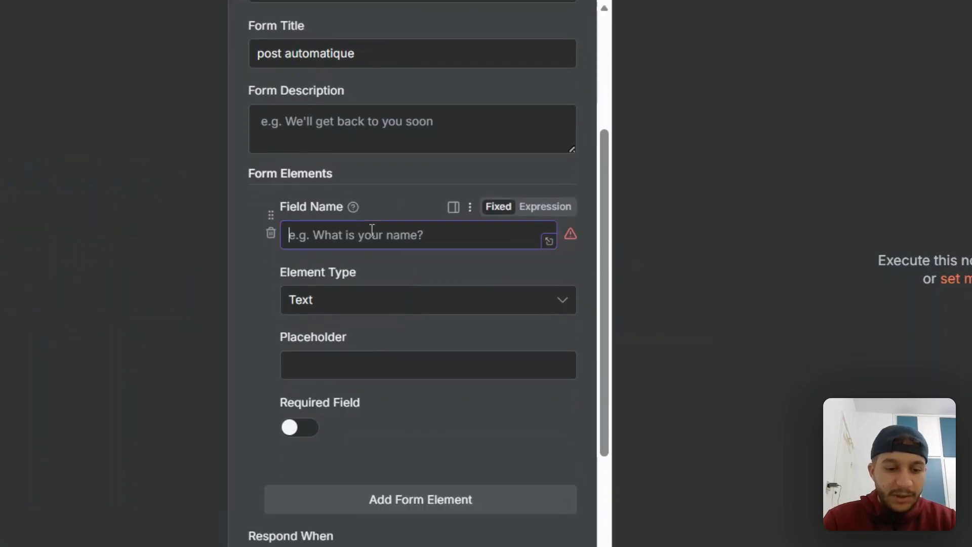
text(sujet)
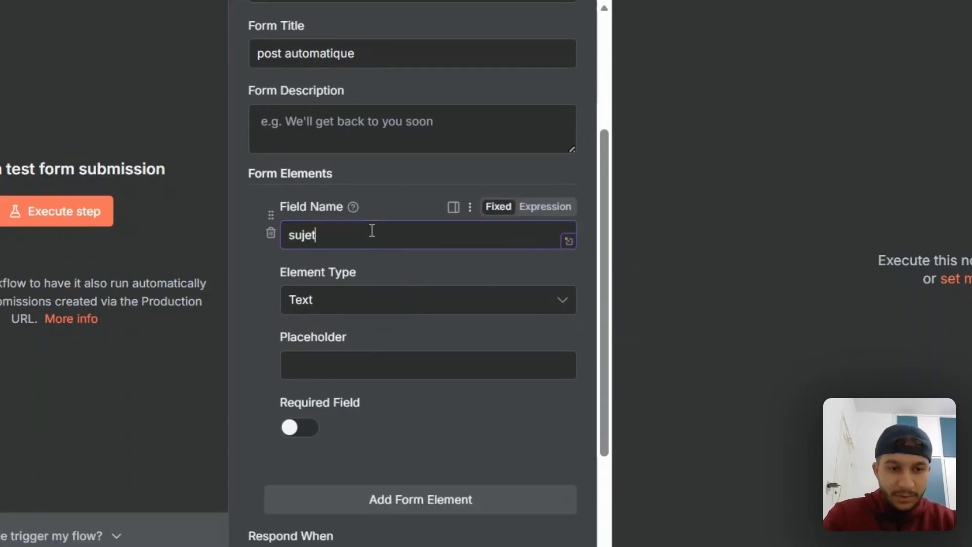
click(423, 160)
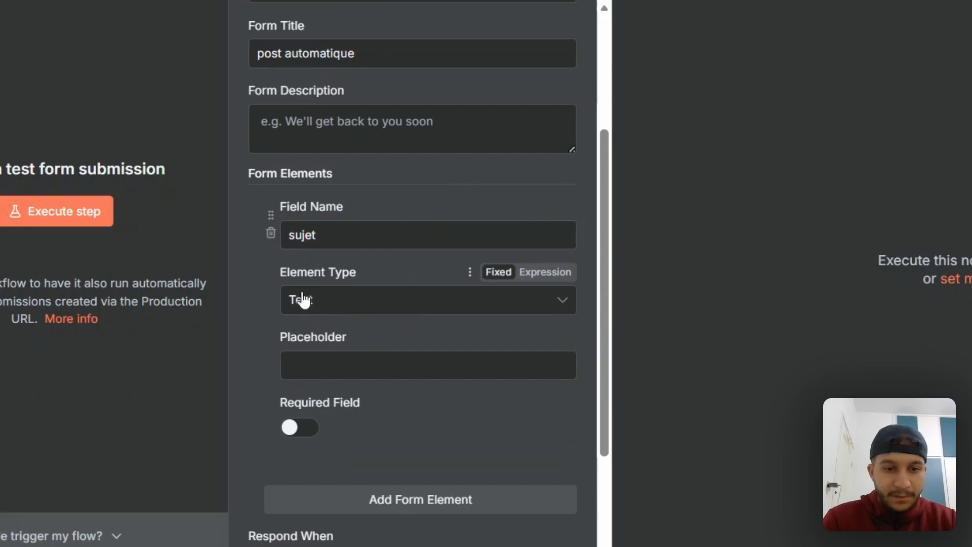
click(344, 368)
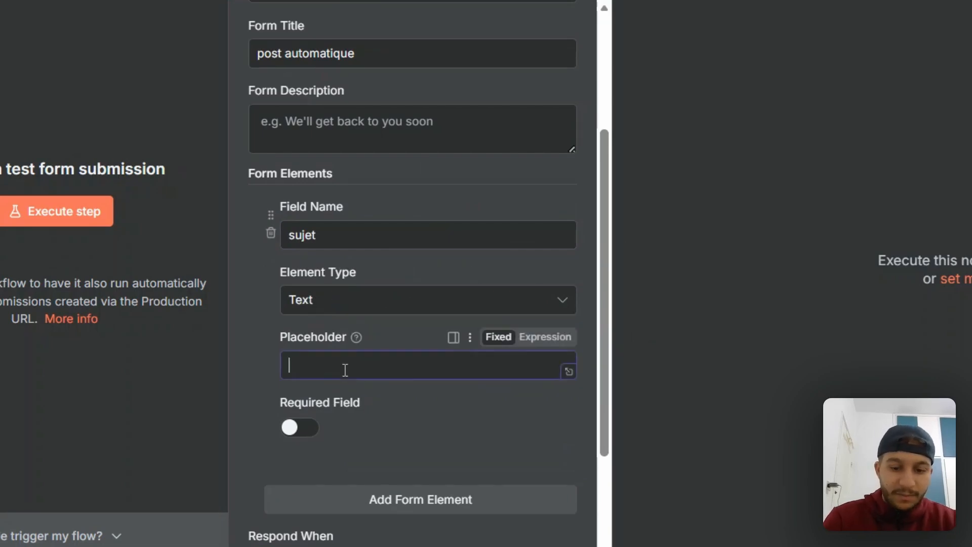
text(sujet)
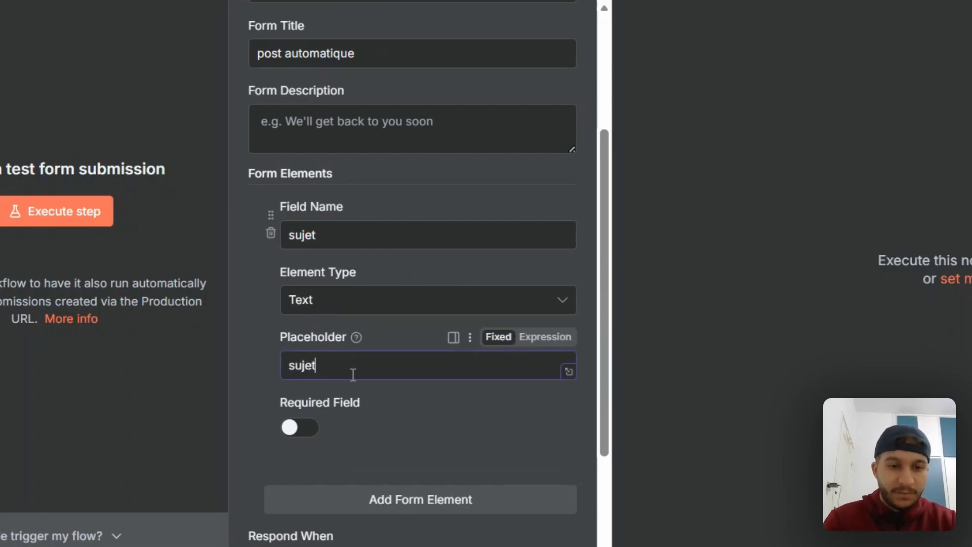
click(481, 439)
Add a second form element with field name "langue" and set its element type to Dropdown
scroll(481, 438, down, 2)
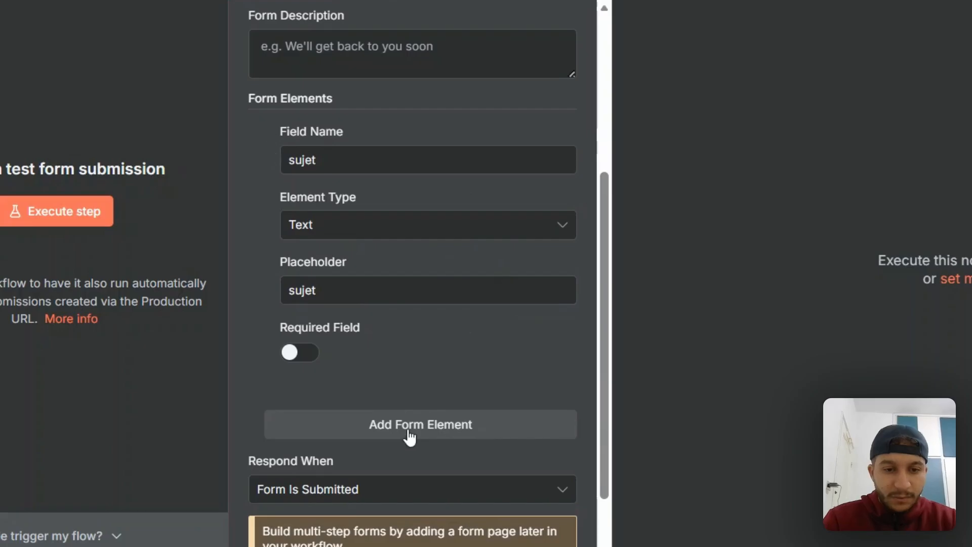
click(403, 426)
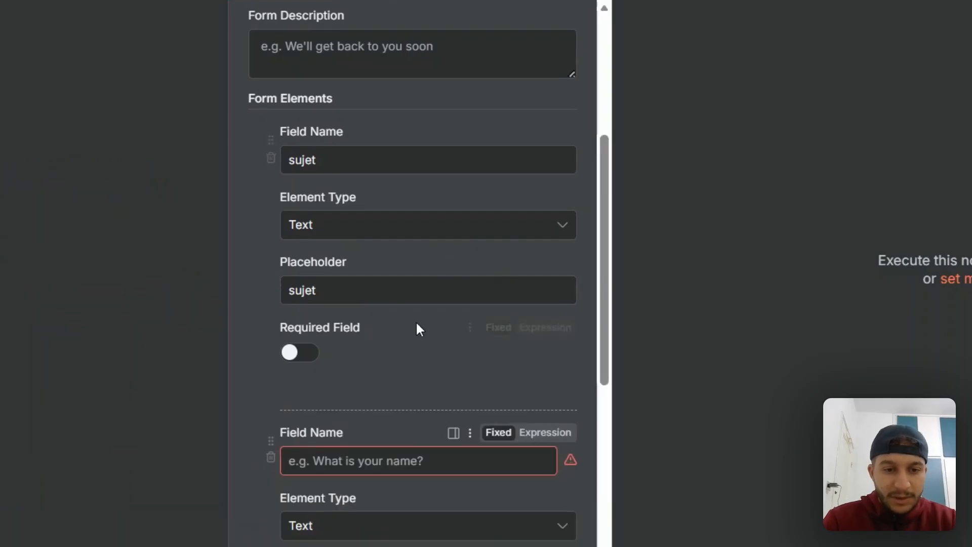
scroll(416, 328, down, 5)
click(358, 168)
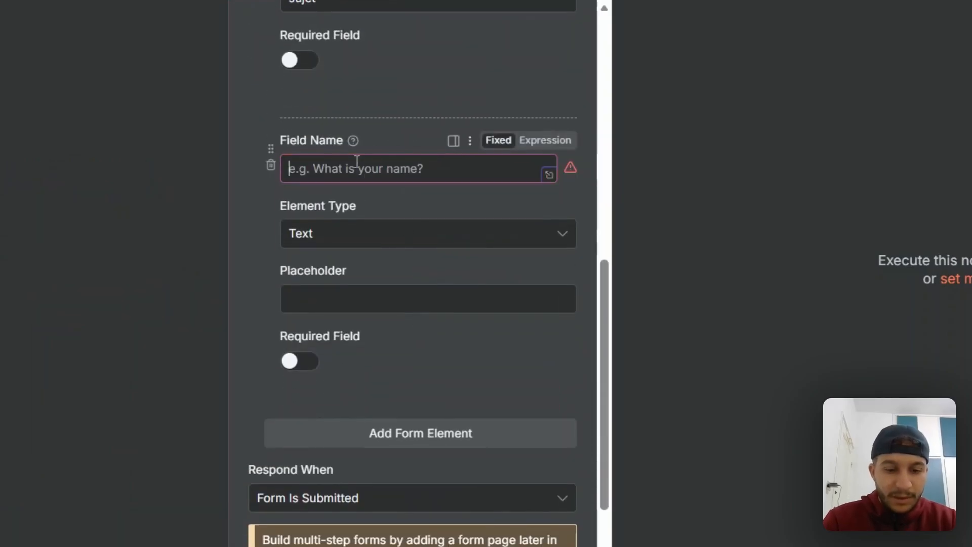
text(la)
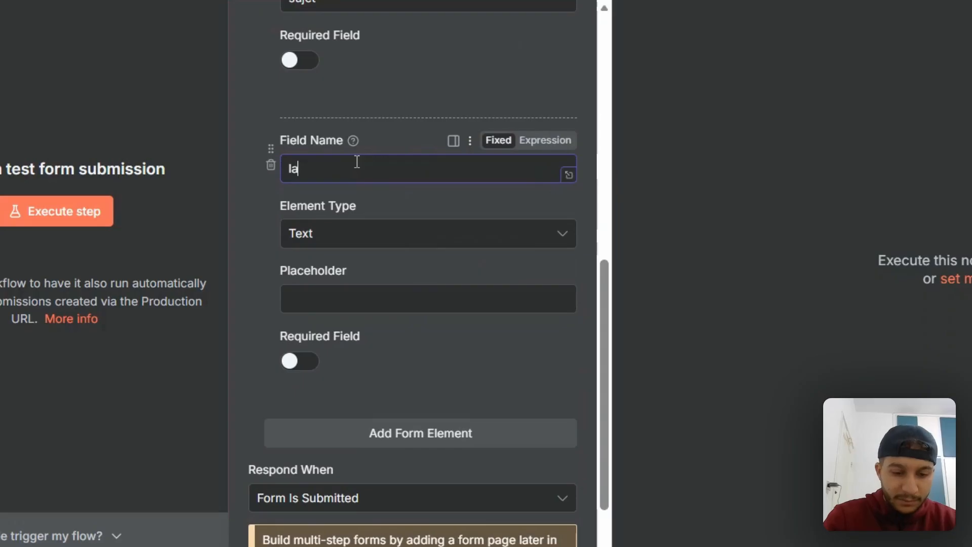
text(ngue)
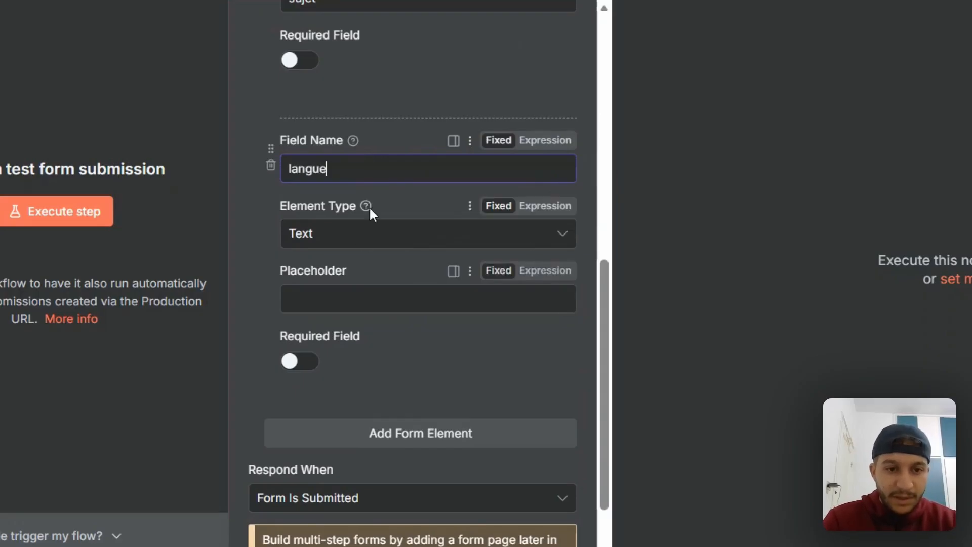
click(371, 238)
scroll(396, 271, down, 3)
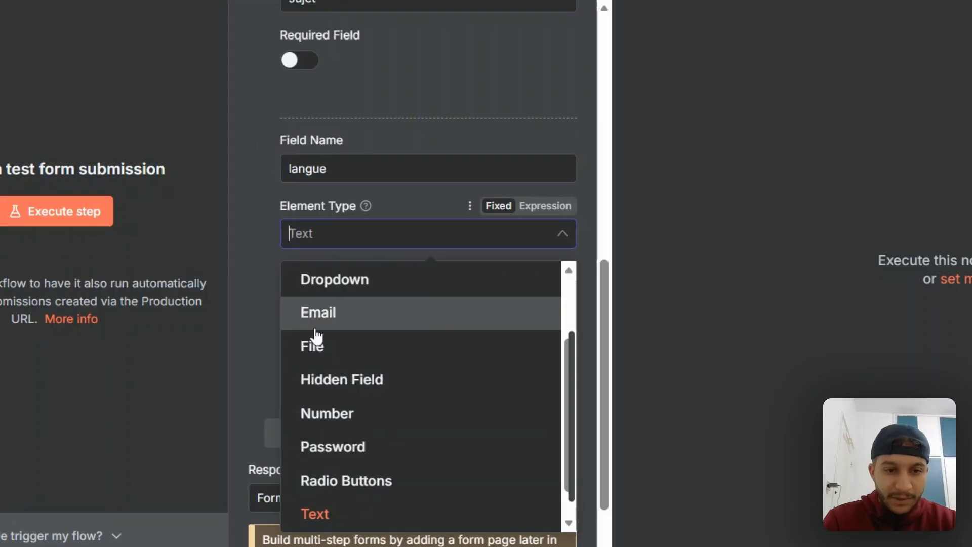
click(344, 284)
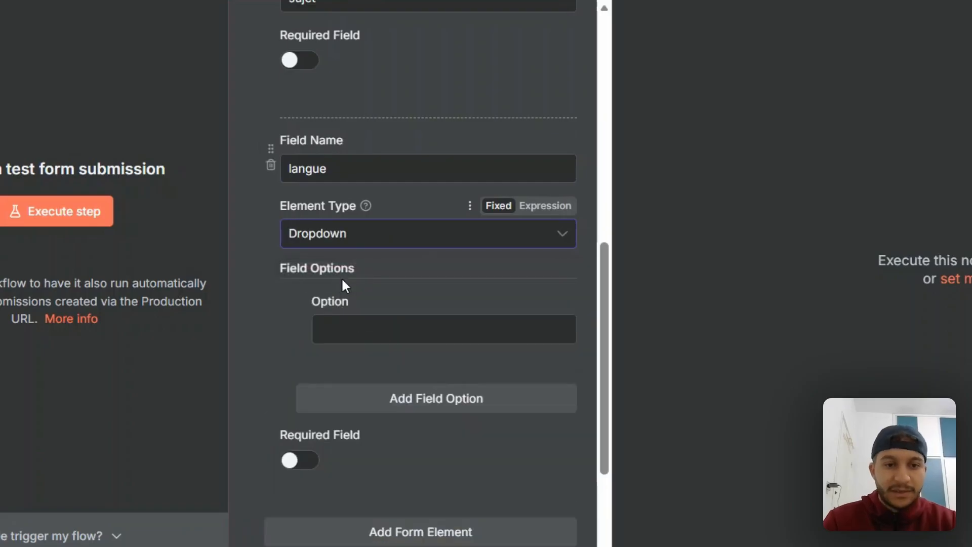
Fill the langue dropdown with three field options: "english", "frensh" and "arabic"
click(360, 330)
text(engli)
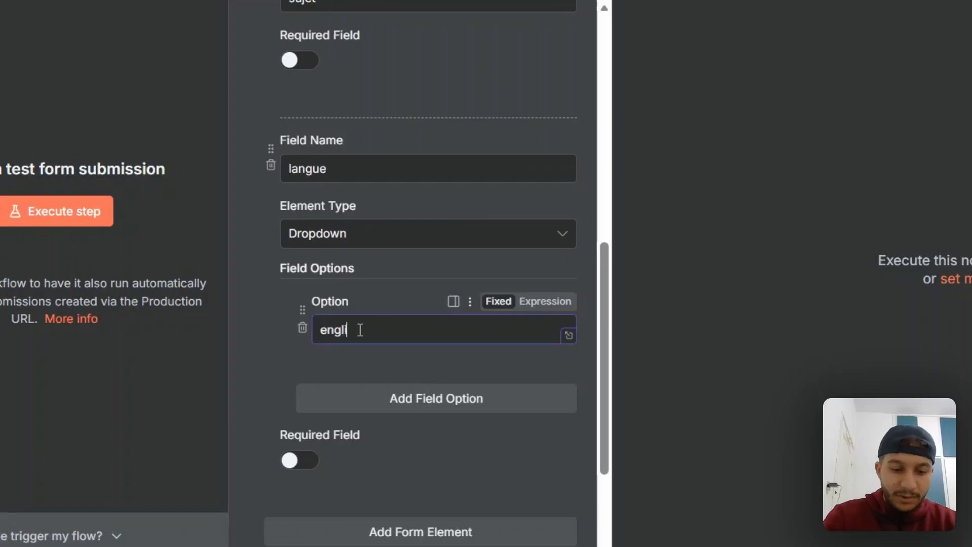
text(sh)
click(281, 371)
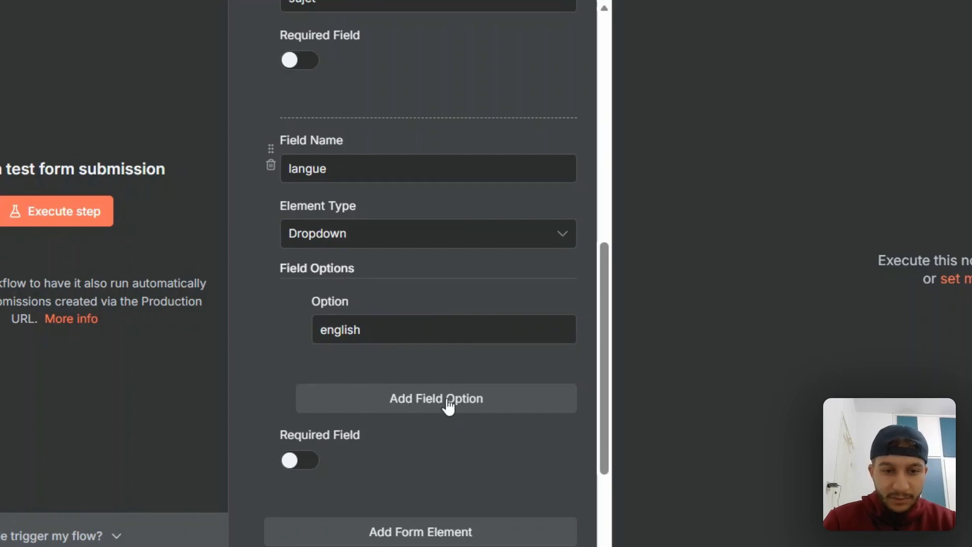
click(448, 405)
click(368, 435)
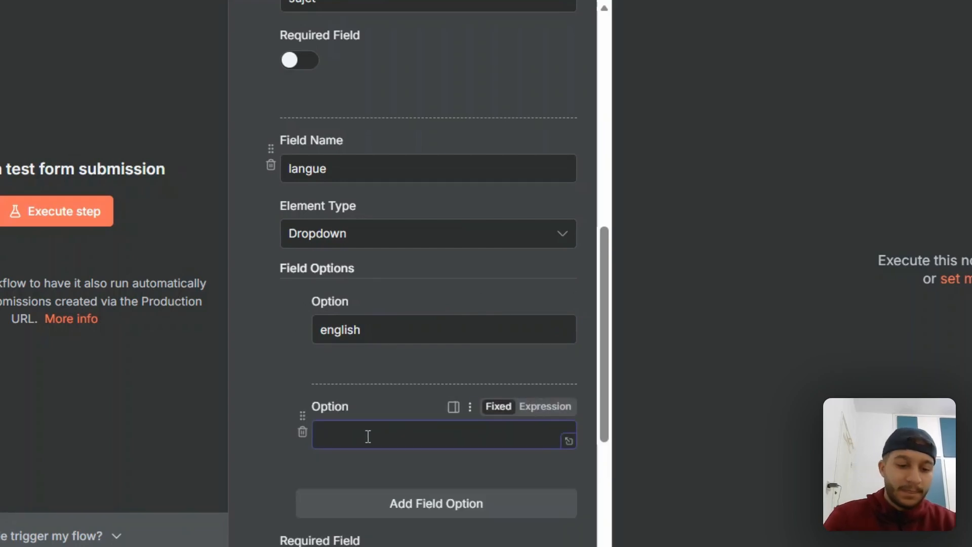
text(f)
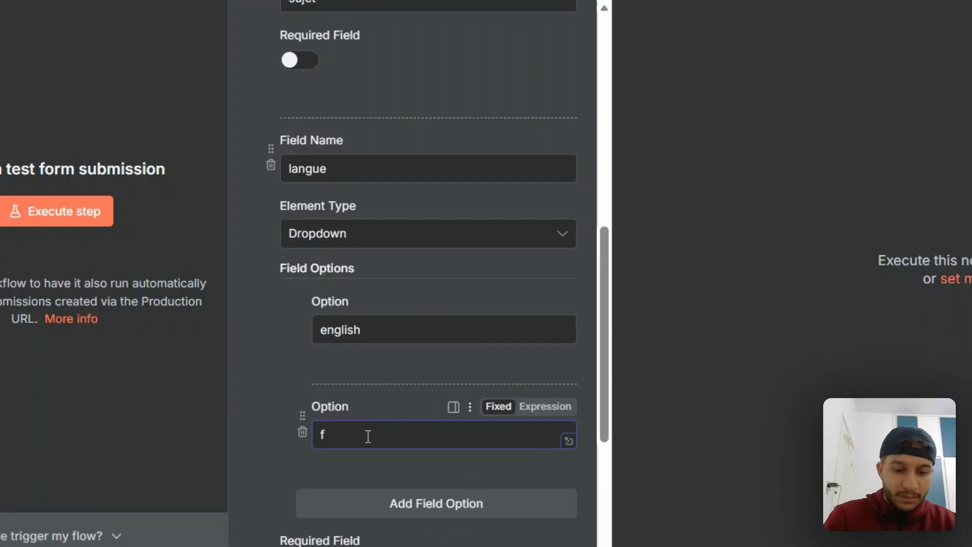
text(rrensh)
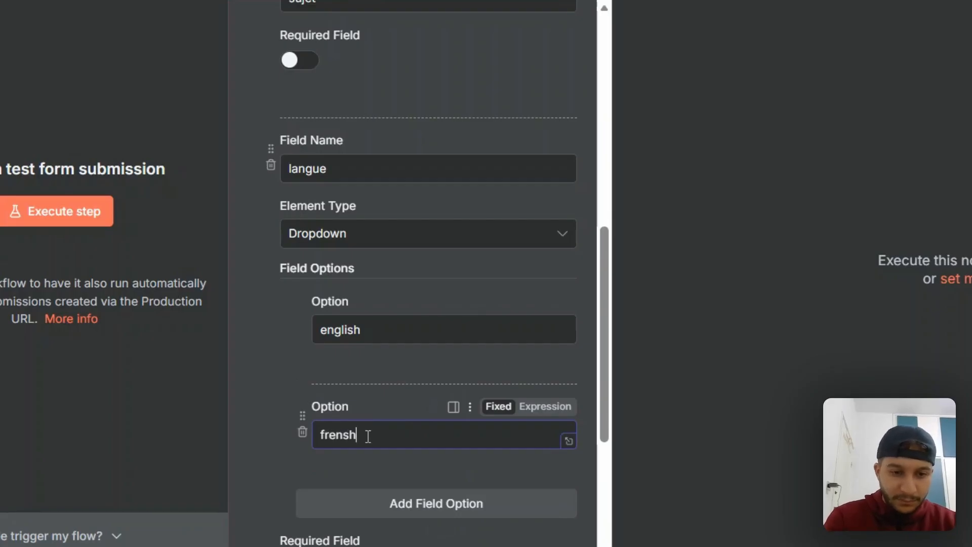
click(436, 502)
scroll(436, 503, down, 5)
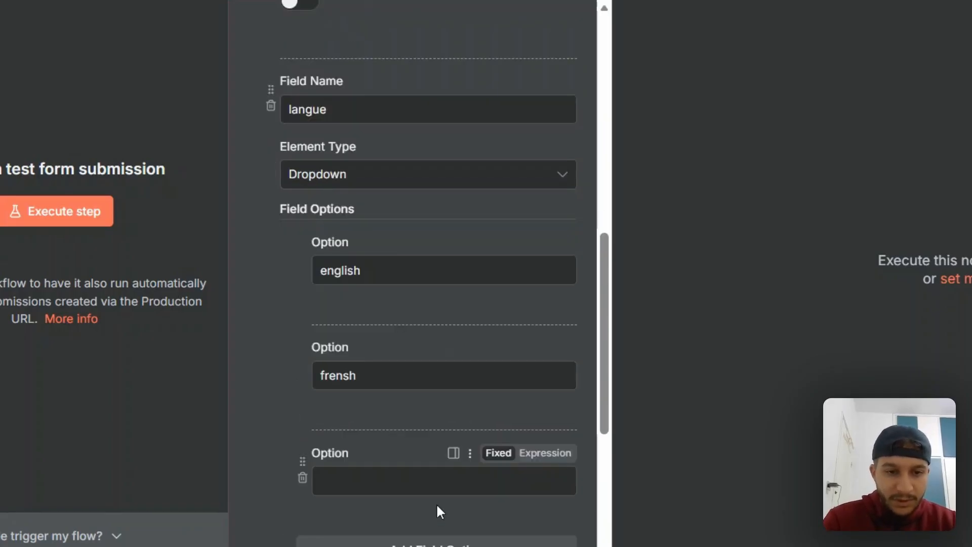
click(389, 302)
text(arabic)
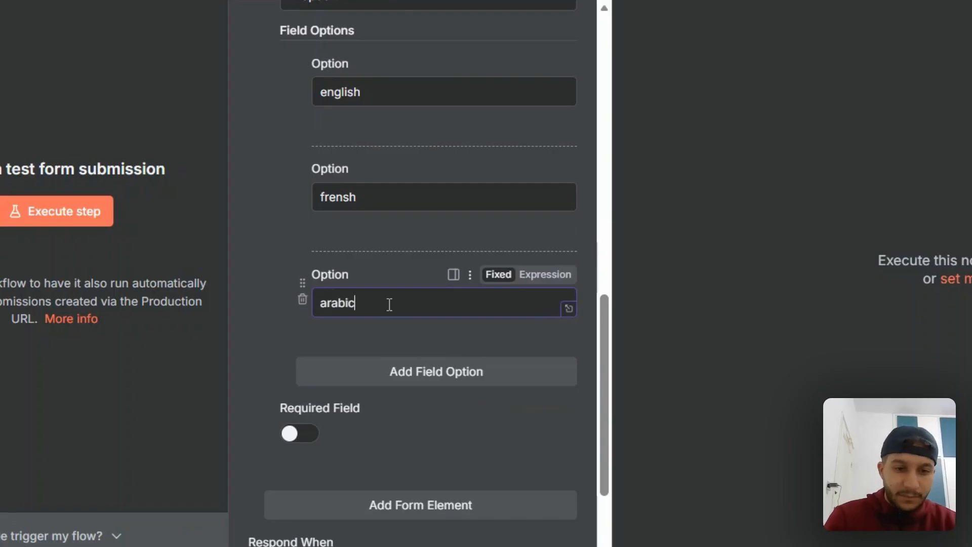
click(269, 110)
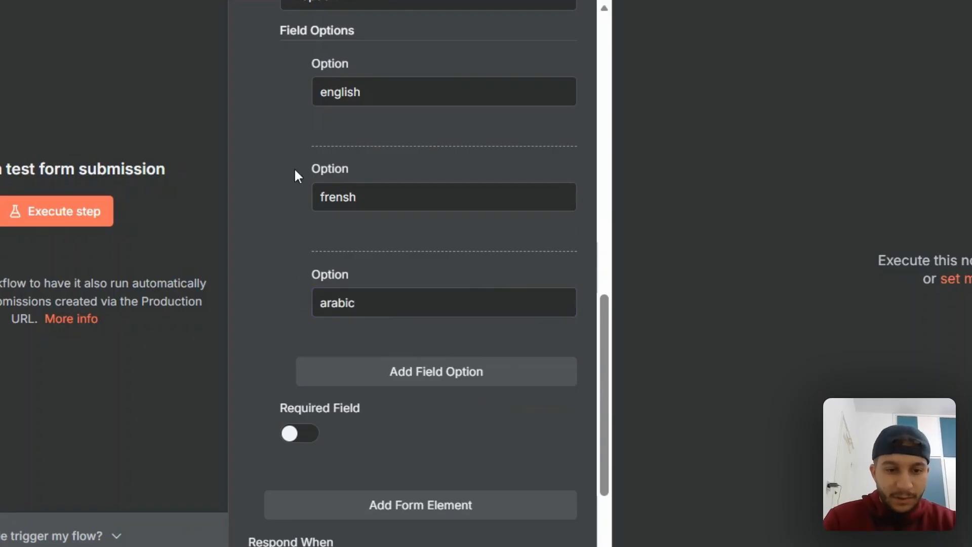
Review the form elements, return to the canvas and move the On form submission node toward the canvas's upper-left area
scroll(385, 364, down, 4)
scroll(385, 361, up, 12)
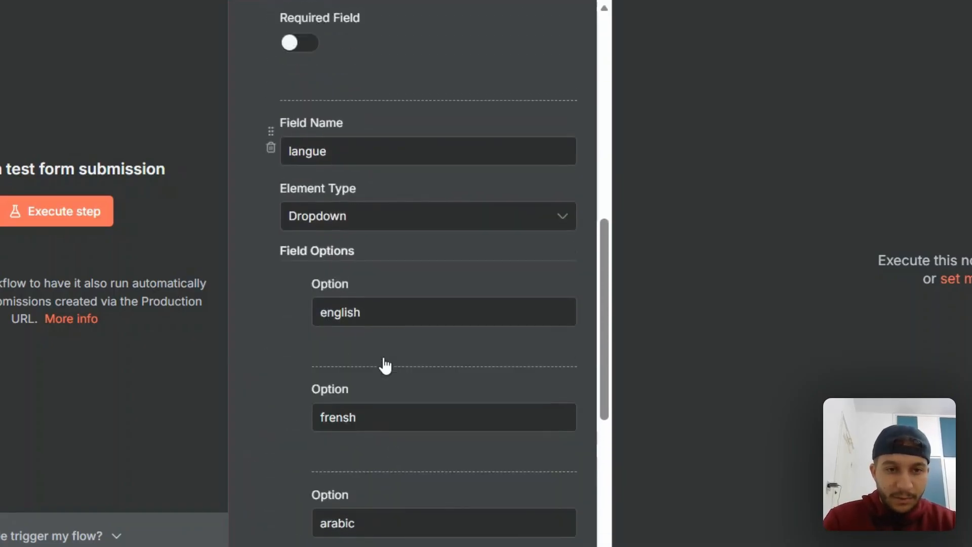
scroll(385, 357, up, 1)
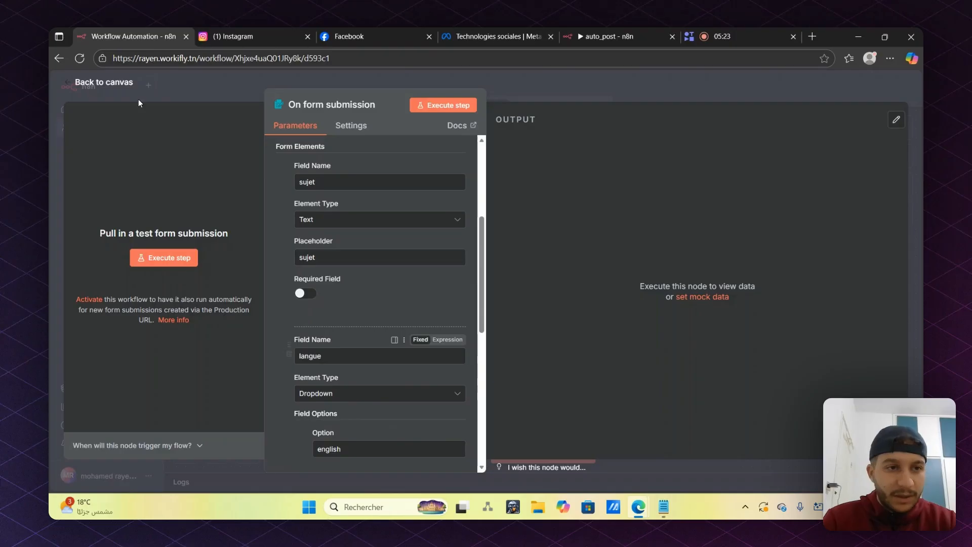
click(104, 85)
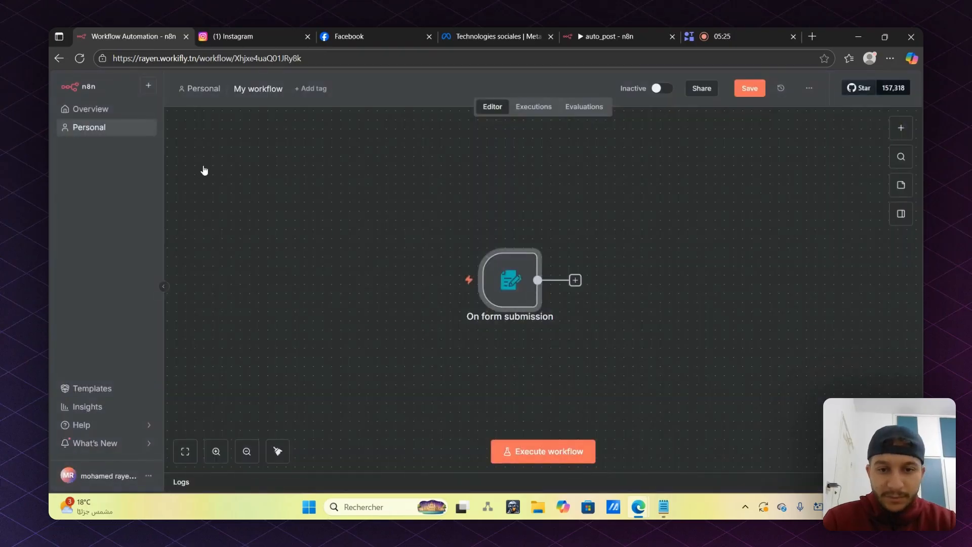
drag(490, 276, 326, 249)
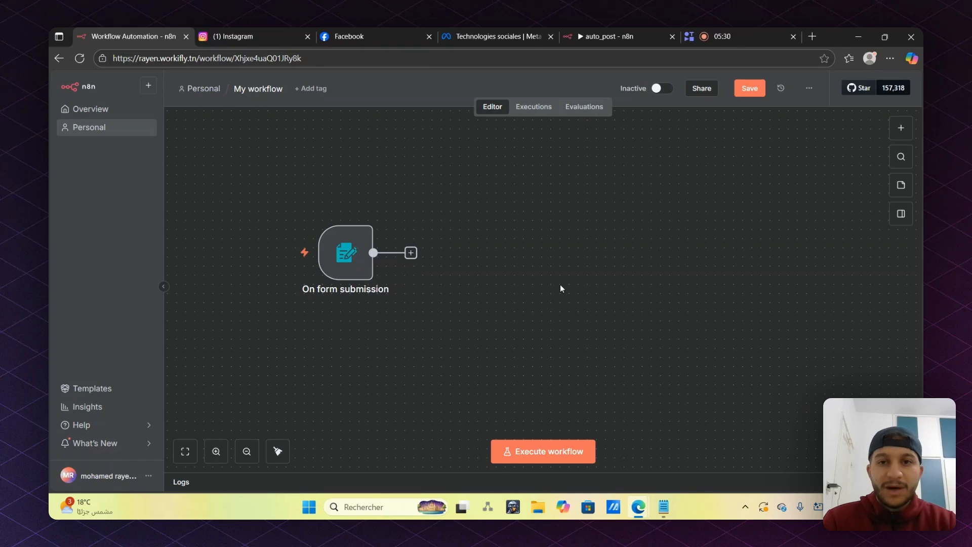
Switch to the existing auto_post workflow and leave the get picture1 node's details to examine the whole node layout
click(620, 32)
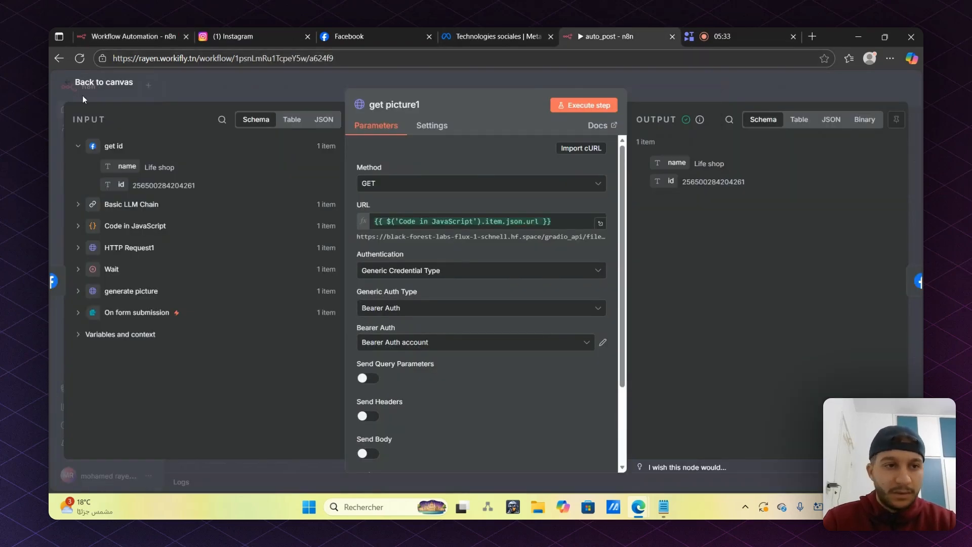
click(88, 84)
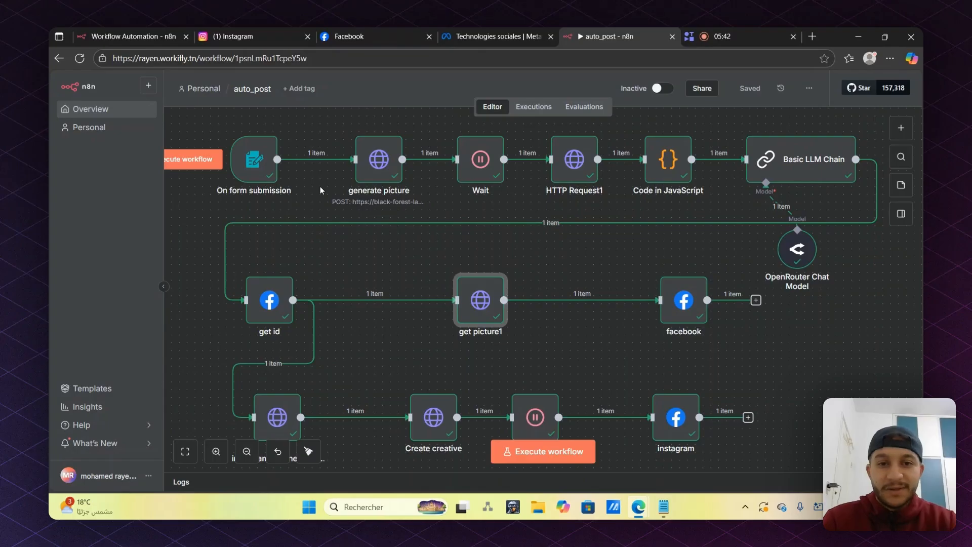
Return to the new My workflow canvas and add an HTTP Request node after the On form submission node
click(128, 32)
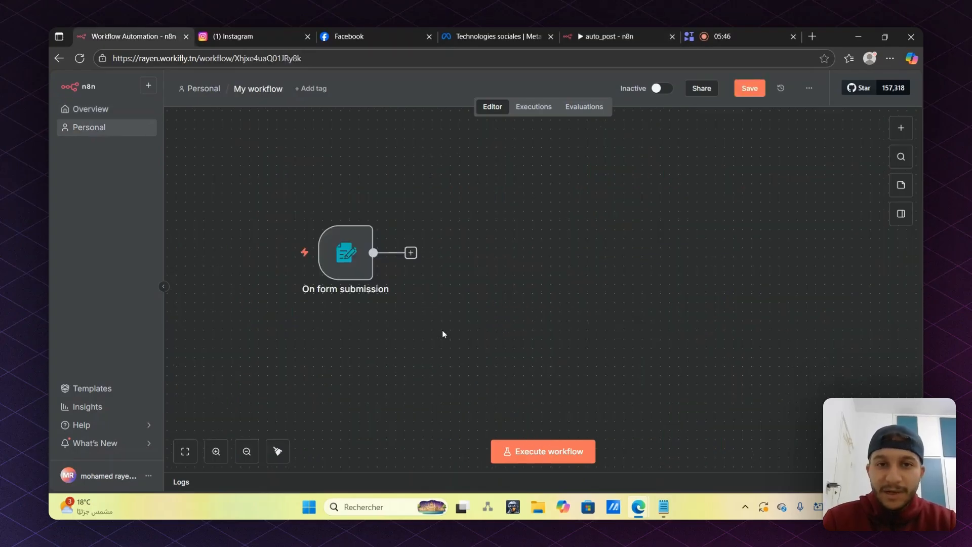
click(411, 252)
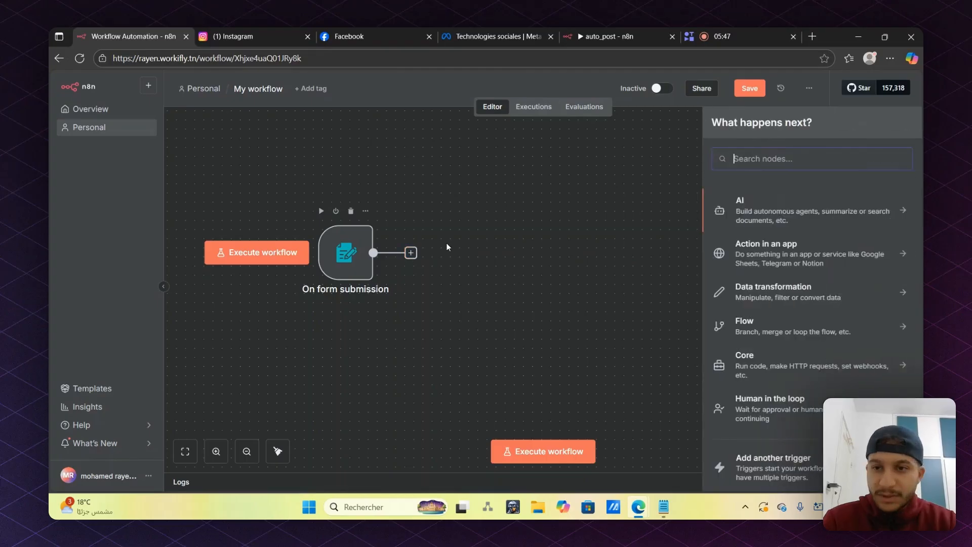
text(htt)
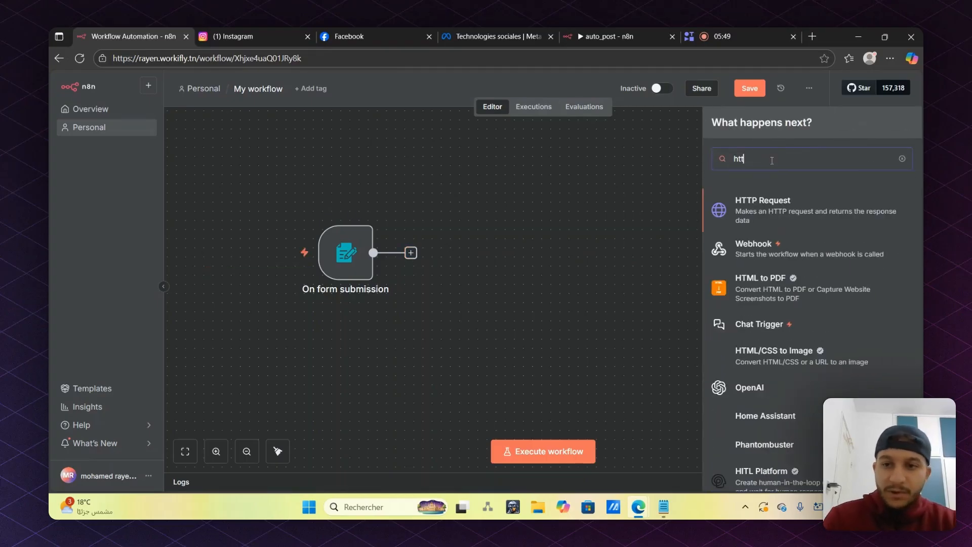
click(751, 215)
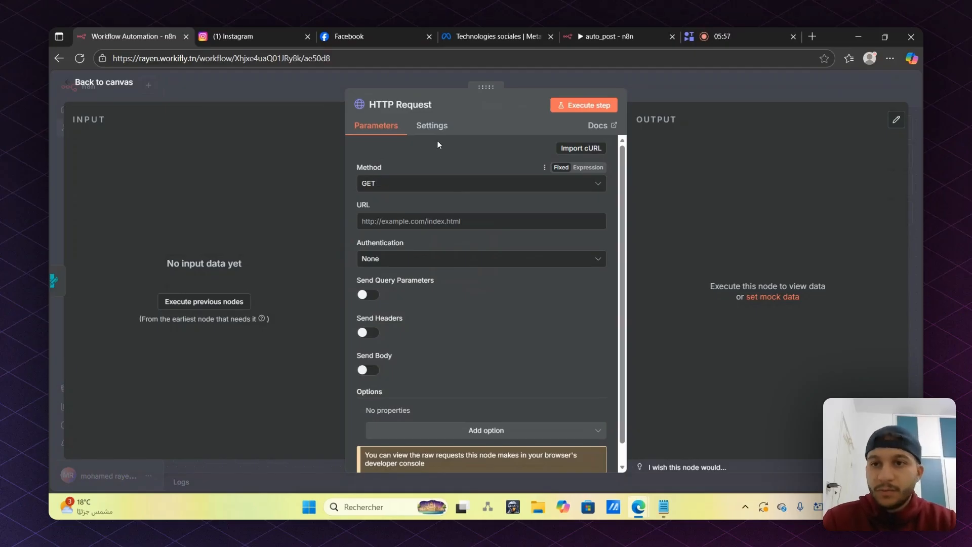
Open huggingface.co in a new browser tab and browse its Spaces directory
click(812, 36)
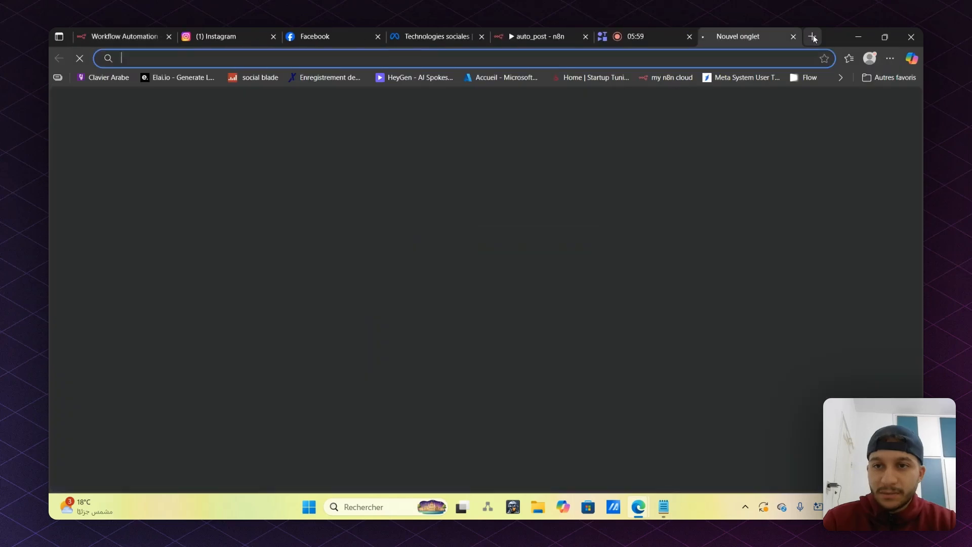
text(huggingface.co)
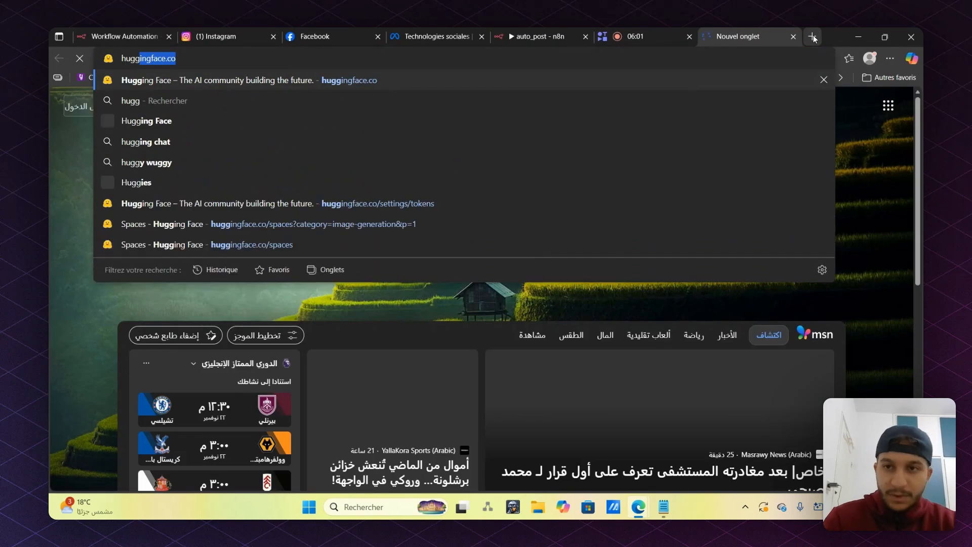
key(Return)
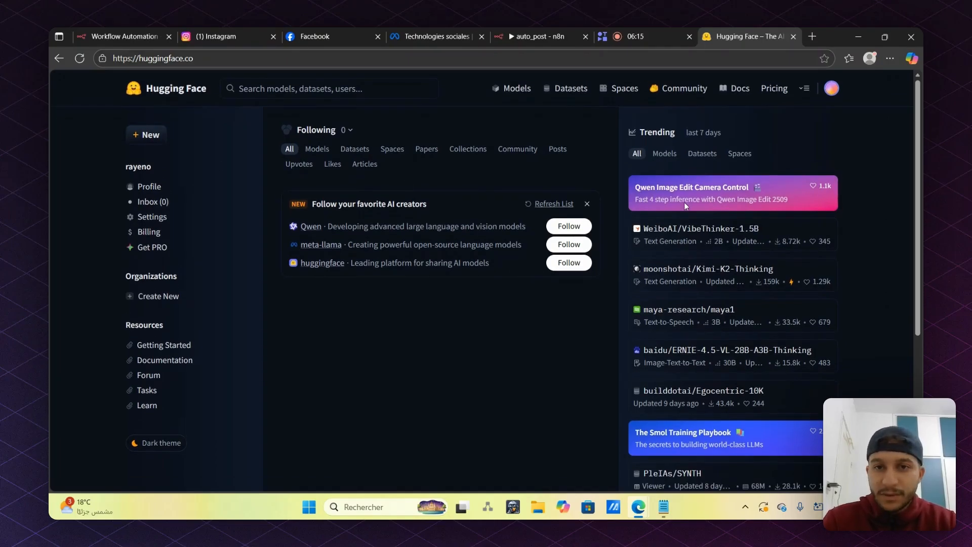
click(620, 91)
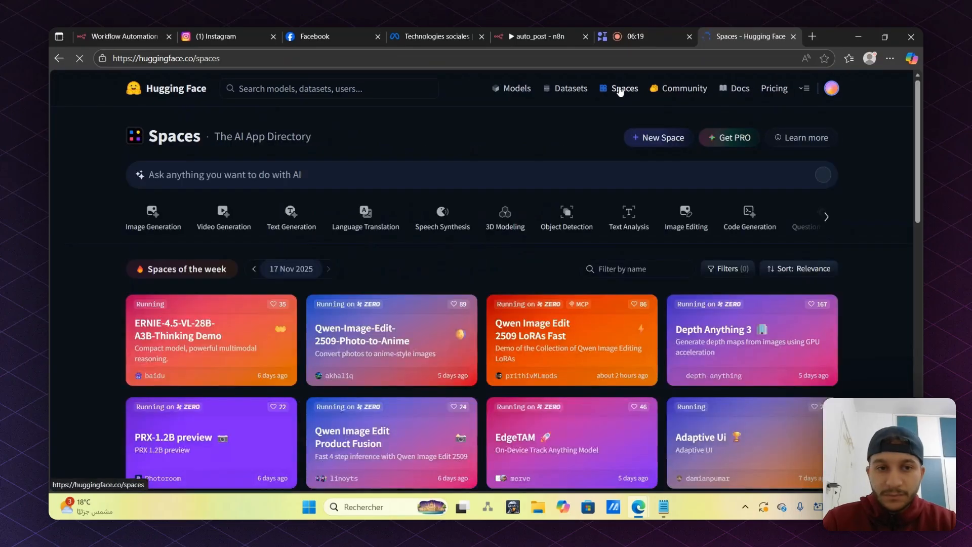
scroll(449, 235, down, 1)
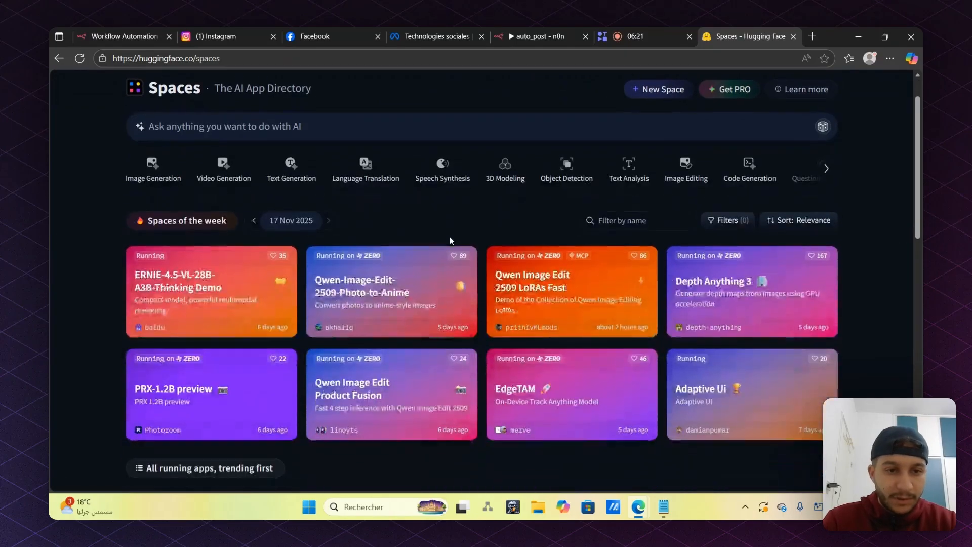
scroll(439, 329, down, 3)
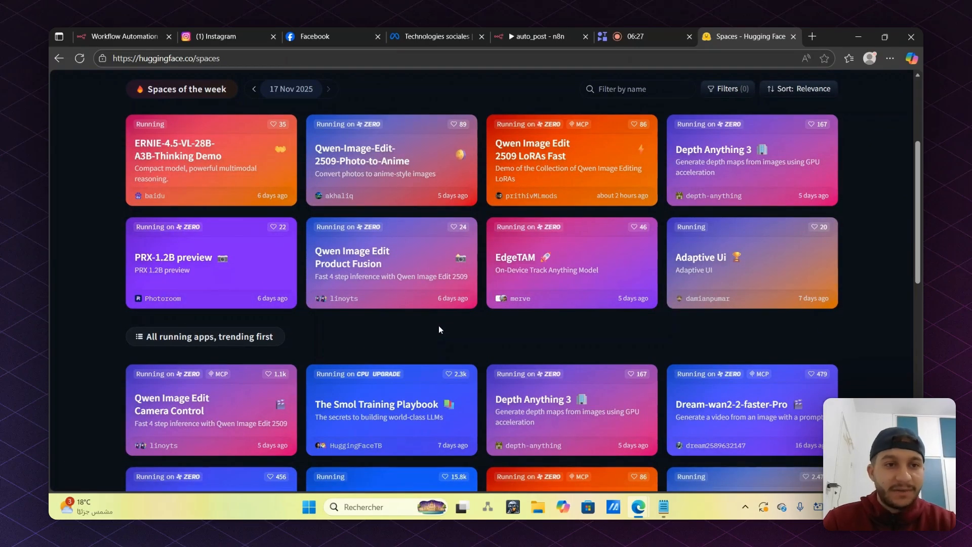
scroll(439, 329, up, 2)
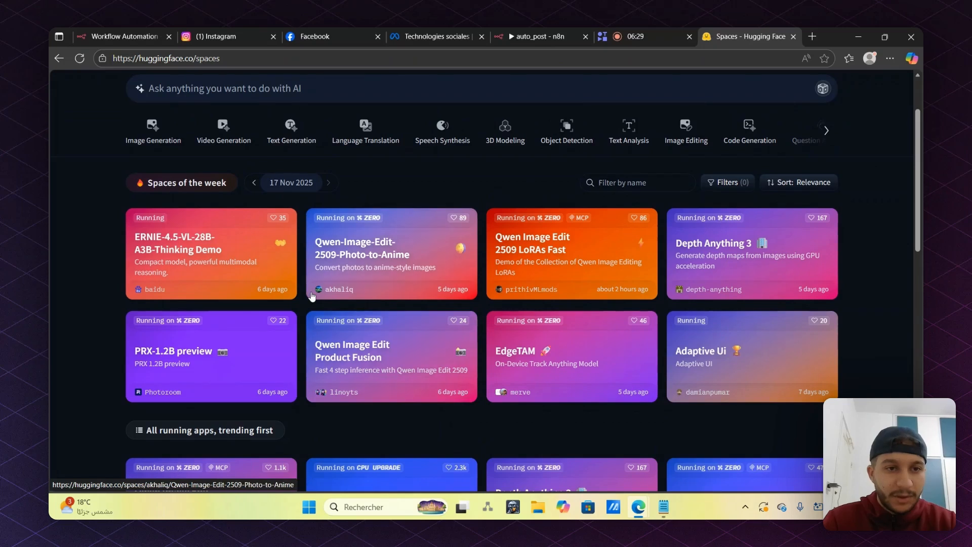
scroll(312, 296, up, 2)
Search the whole Hugging Face site for 'flux' and open the black-forest-labs/FLUX.1-schnell model page
click(271, 174)
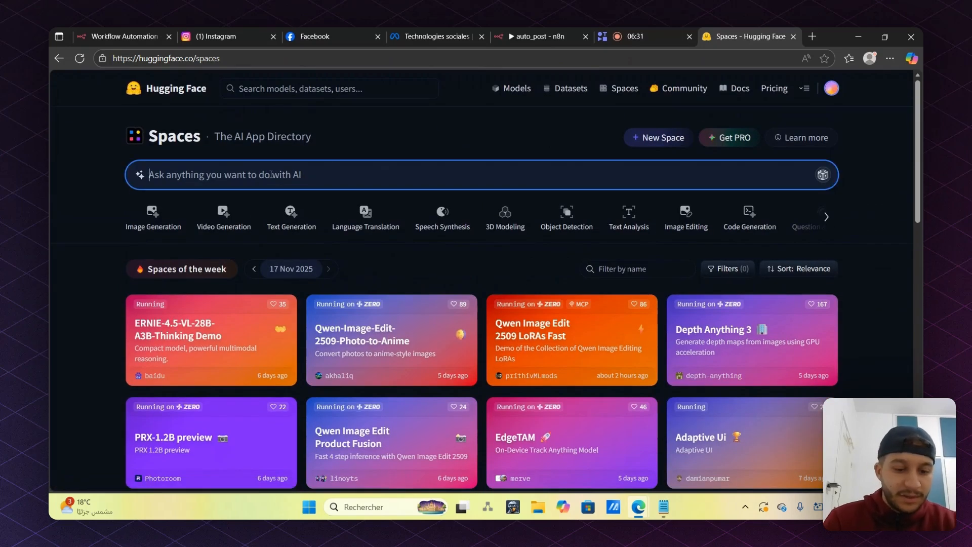
text(f)
key(BackSpace)
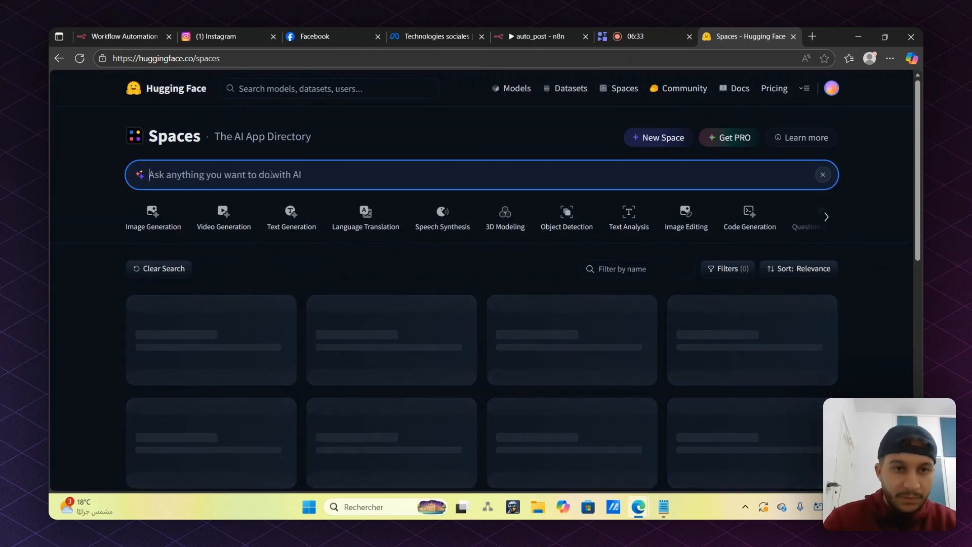
click(330, 88)
text(flux)
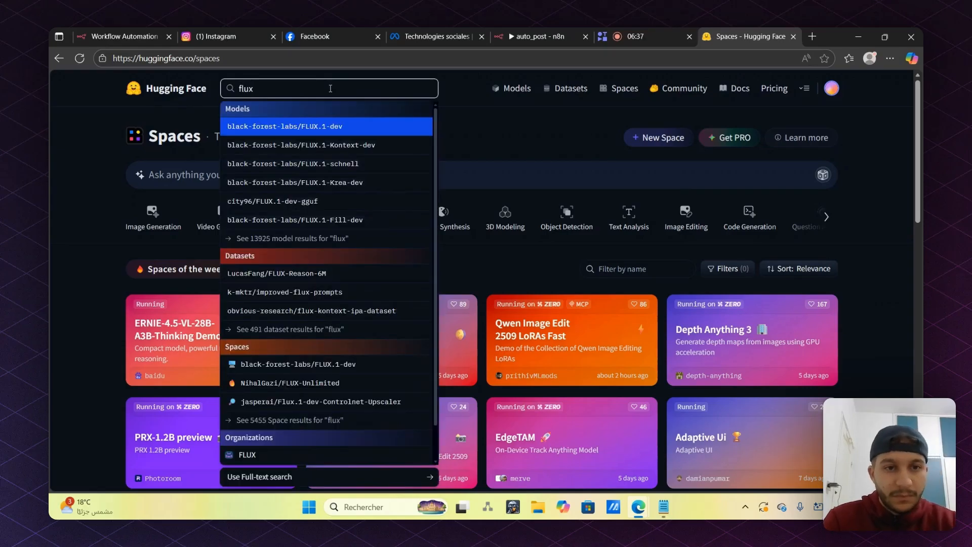
click(321, 167)
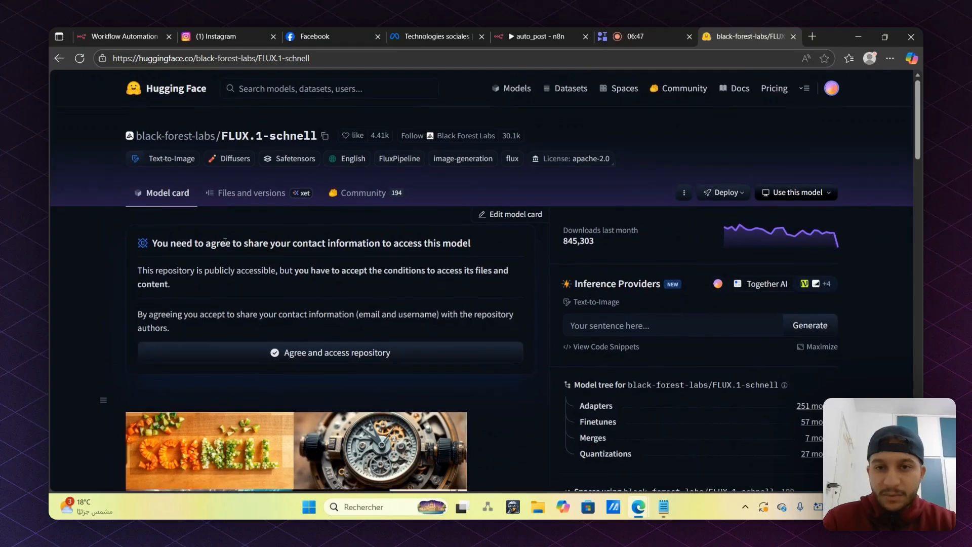
Go to the Spaces directory, search it for 'flux' and open the FLUX.1 [Schnell] Space by black-forest-labs
click(621, 90)
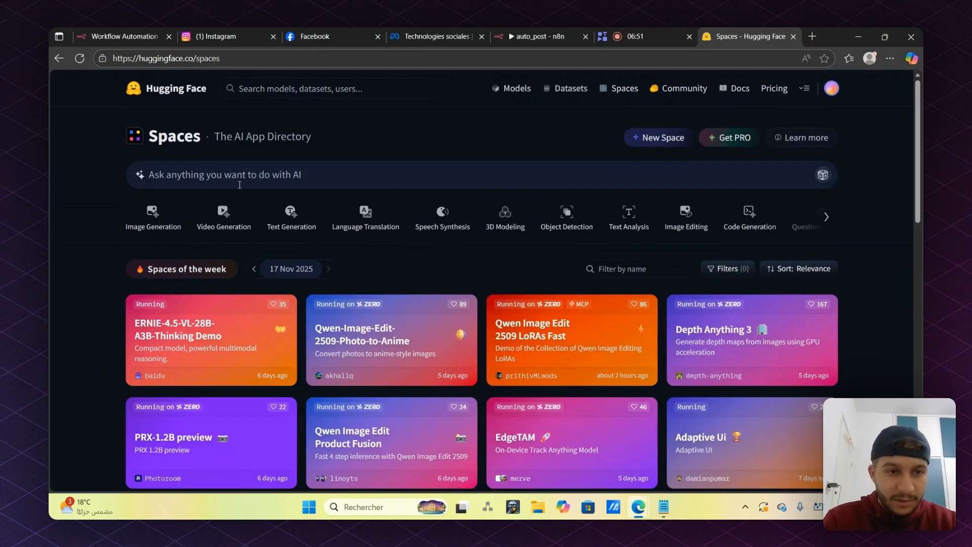
scroll(240, 184, down, 4)
scroll(267, 148, up, 3)
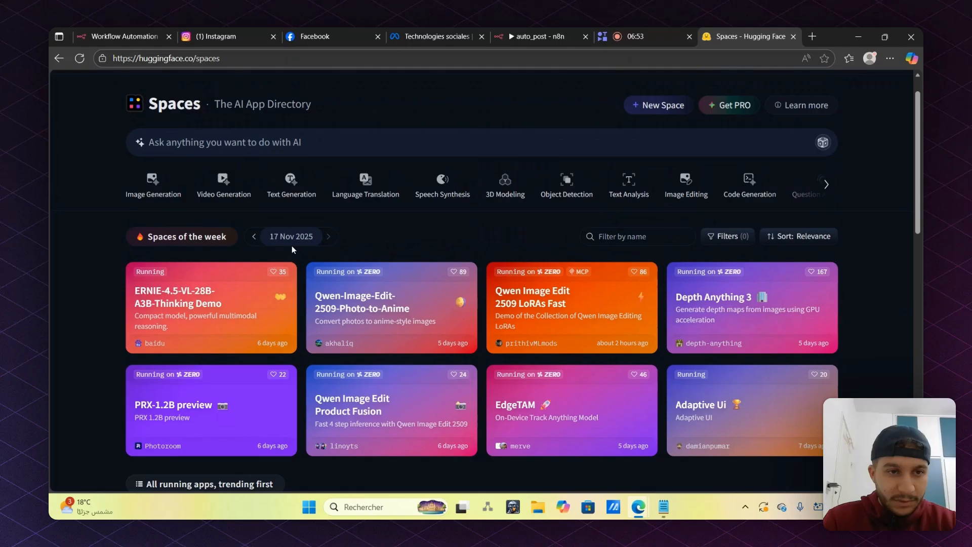
click(267, 148)
text(flu)
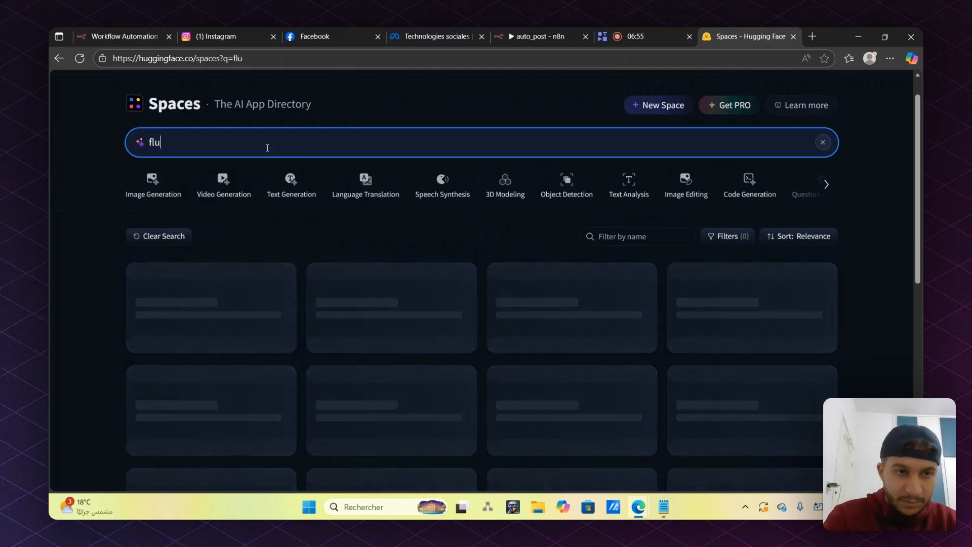
text(x)
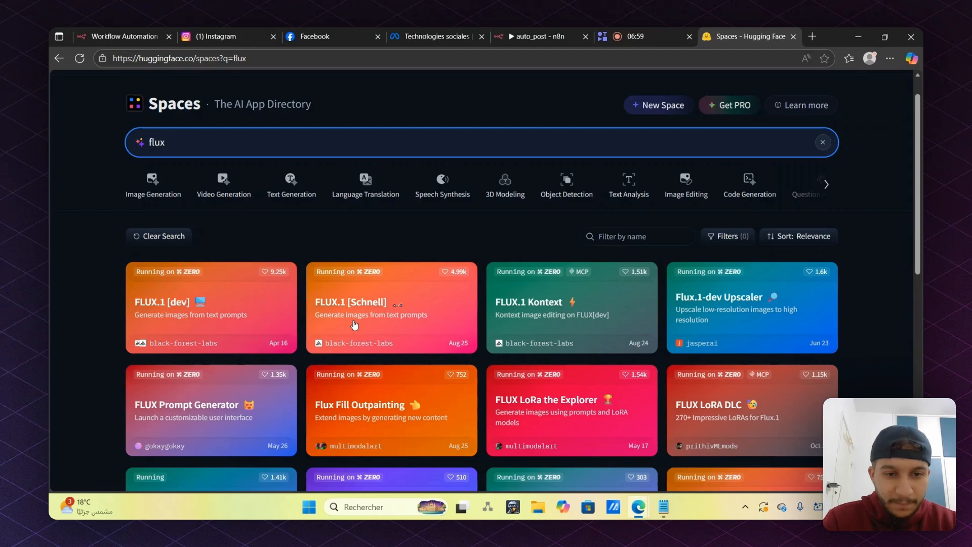
scroll(354, 325, down, 1)
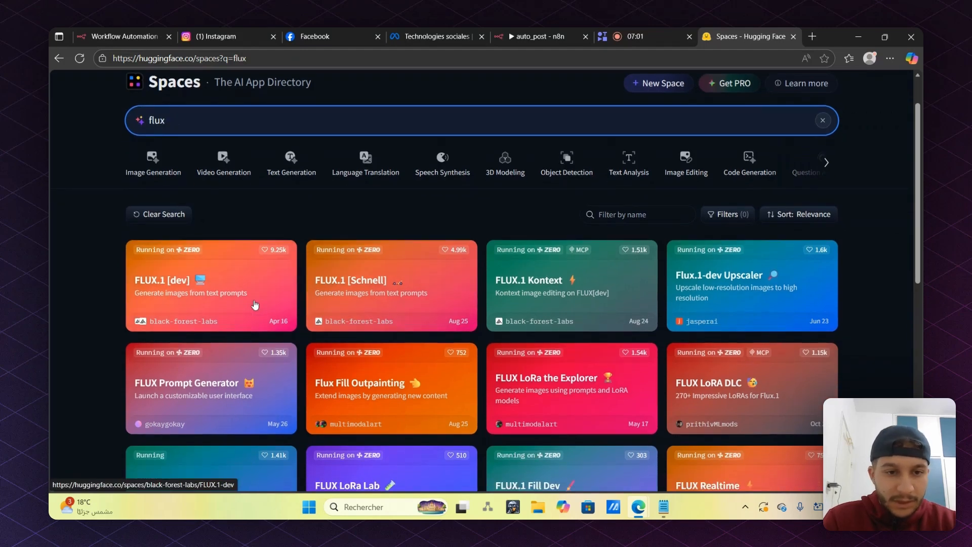
click(361, 288)
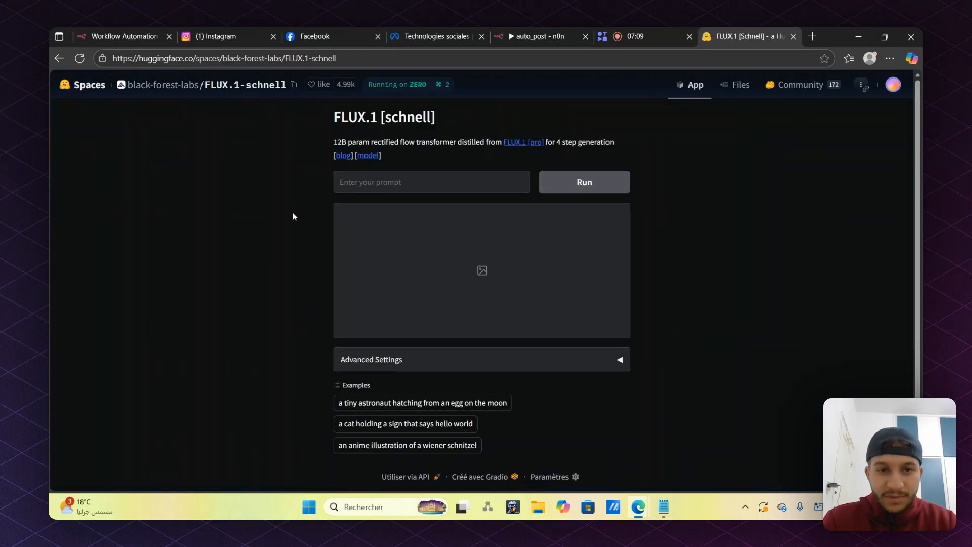
Open the FLUX.1 [schnell] Space's API documentation and display the cURL snippet for the /infer endpoint
click(383, 179)
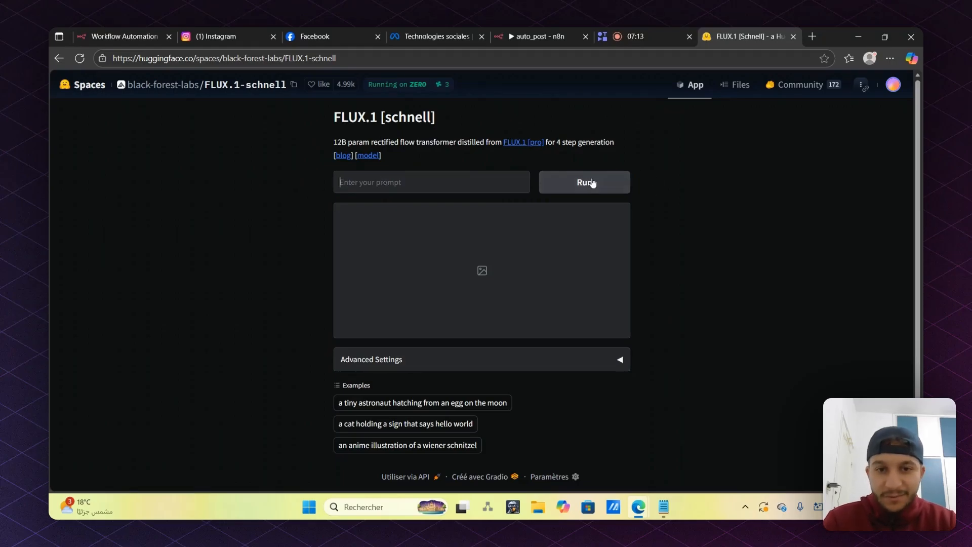
scroll(694, 265, down, 1)
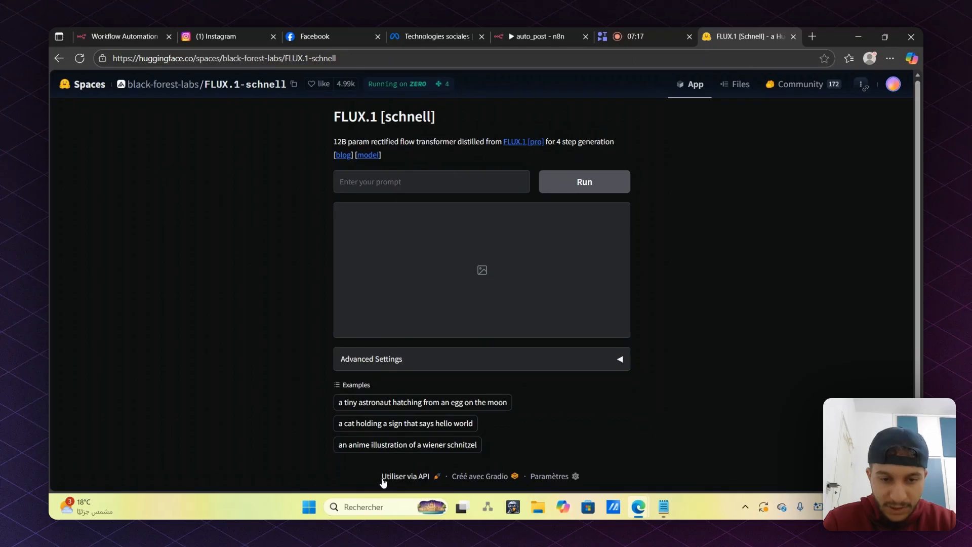
click(408, 477)
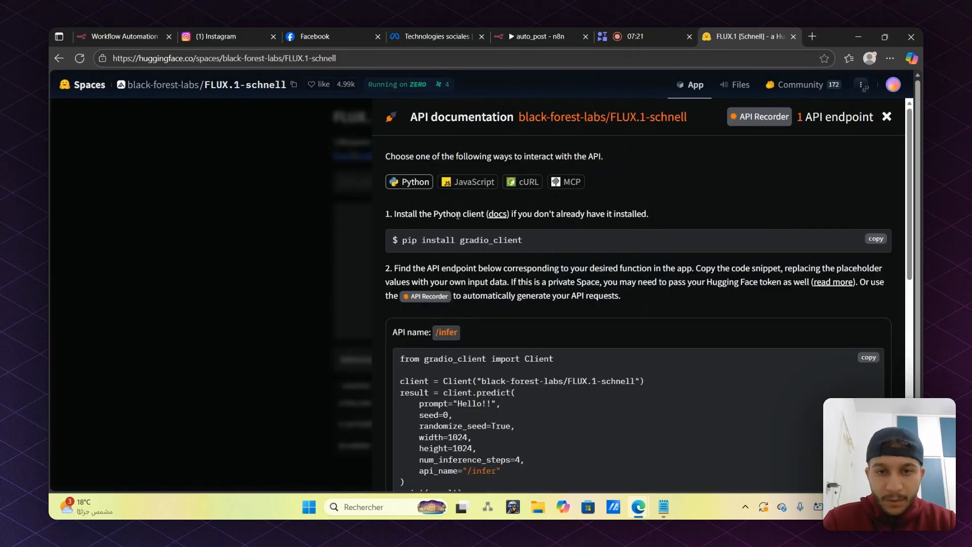
click(525, 185)
scroll(549, 306, down, 3)
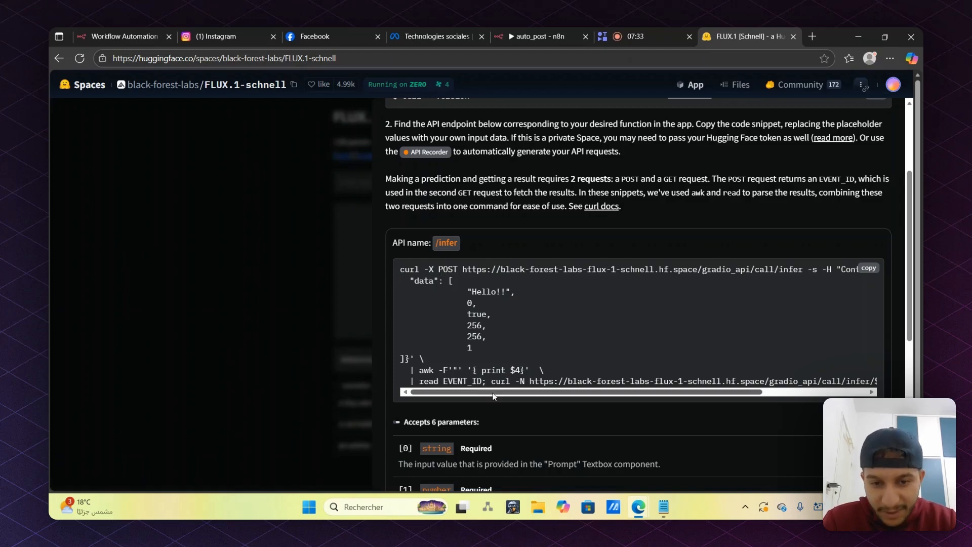
Copy only the POST request from the /infer cURL snippet, from curl -X POST through the closing bracket, brace and quote of its data
drag(490, 382, 612, 382)
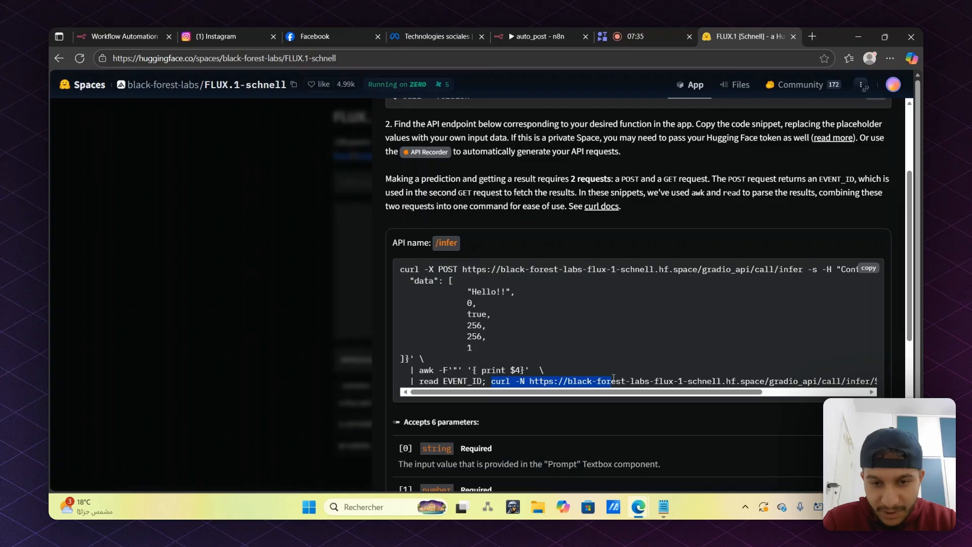
click(512, 299)
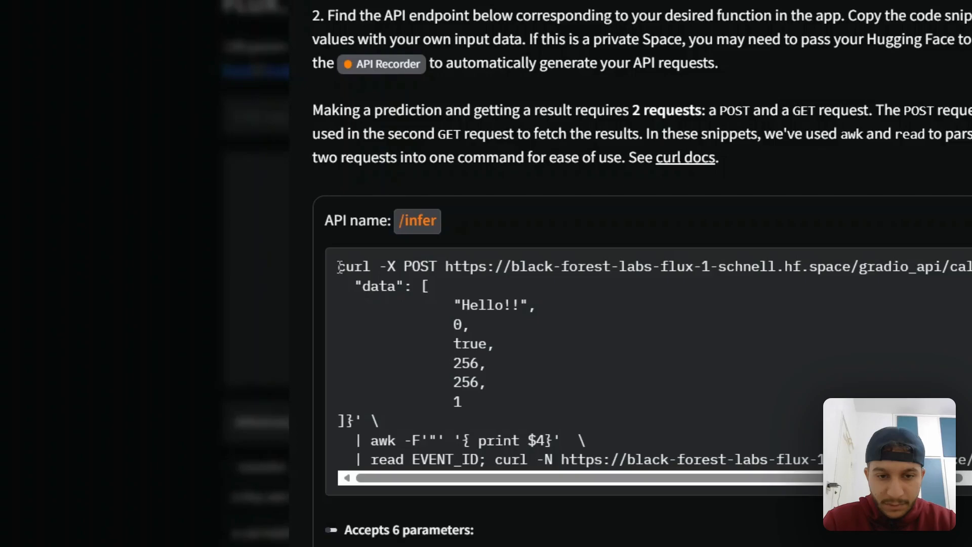
drag(338, 266, 363, 422)
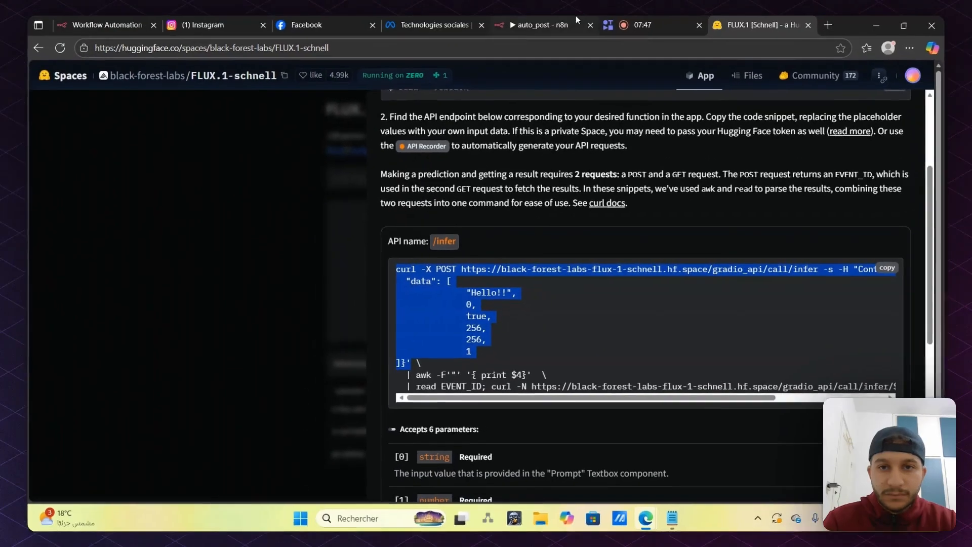
Import the copied cURL command into the HTTP Request node in n8n and review the resulting URL and JSON body
click(112, 25)
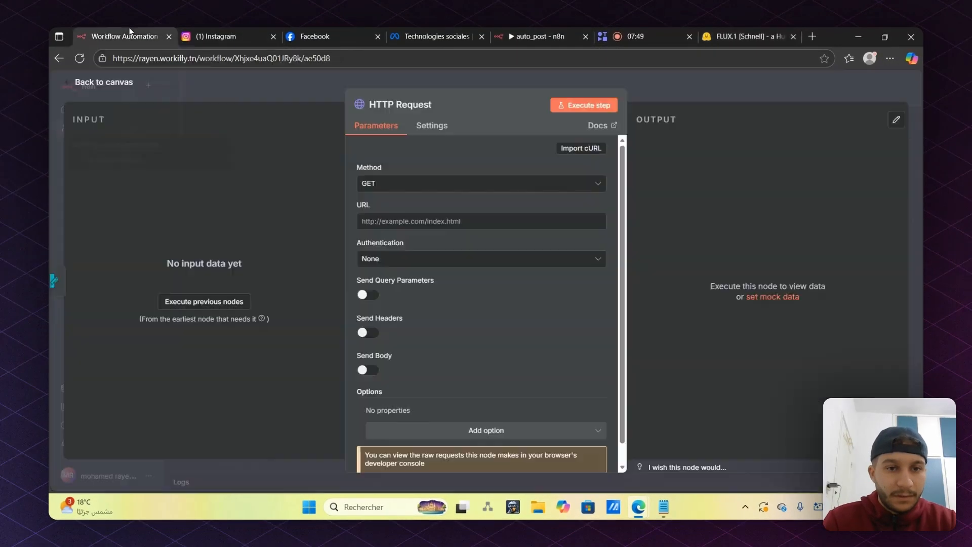
click(591, 147)
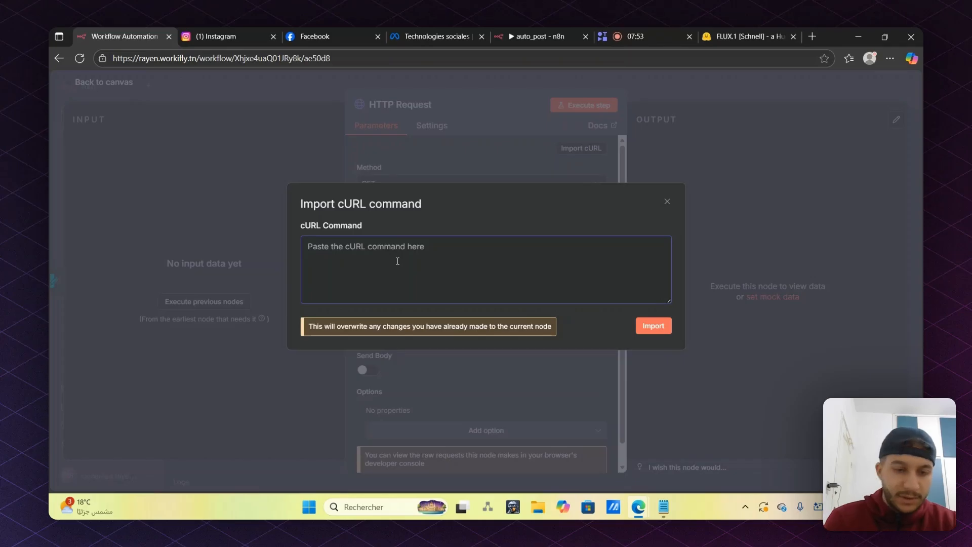
key(ctrl+v)
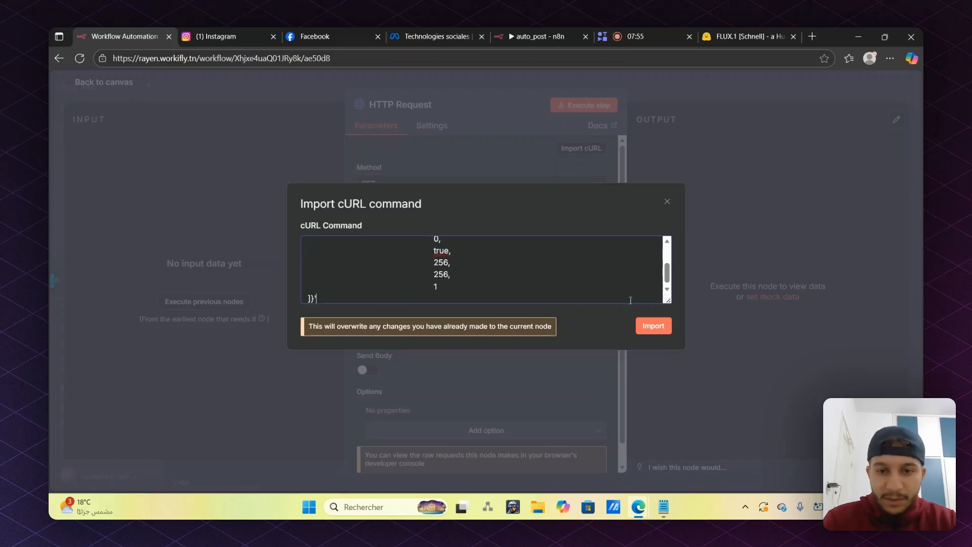
click(654, 326)
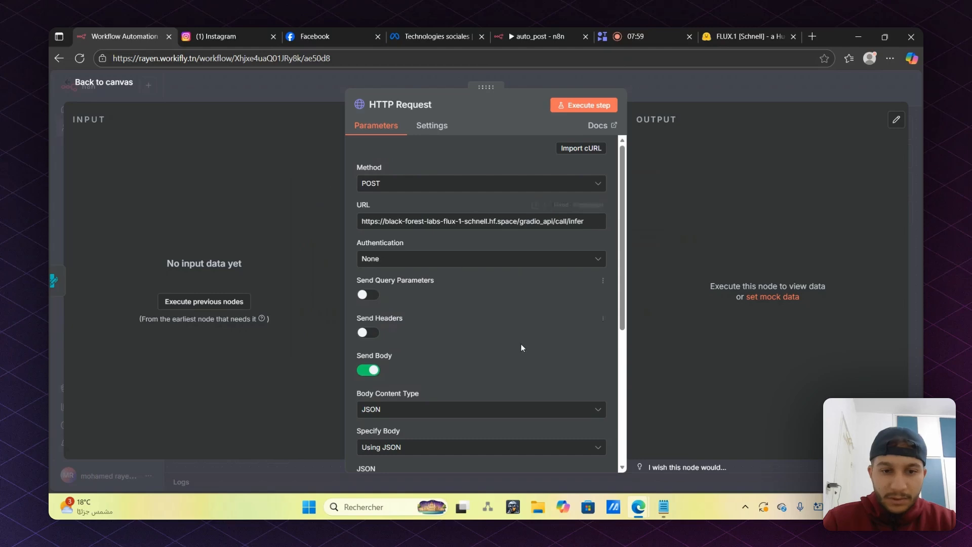
scroll(521, 344, down, 4)
scroll(521, 344, up, 5)
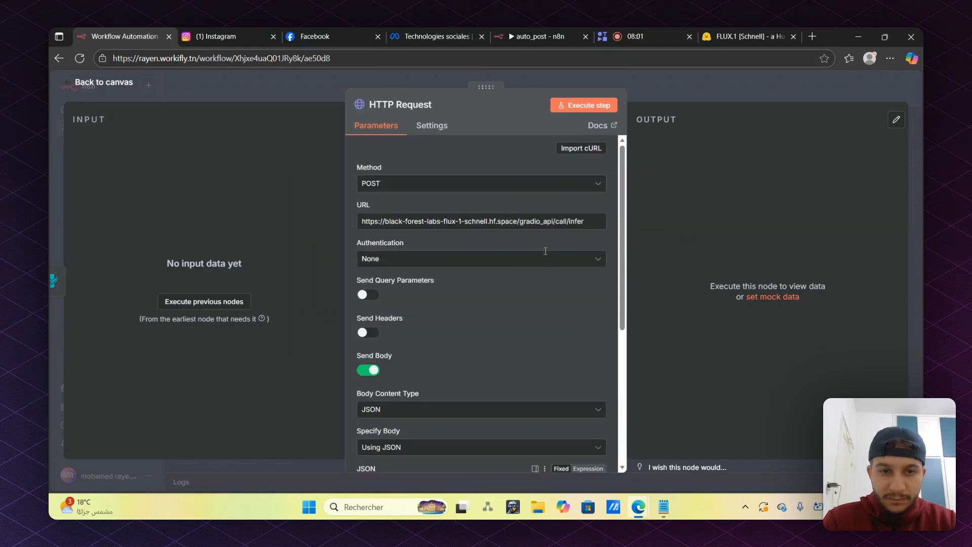
drag(360, 221, 578, 235)
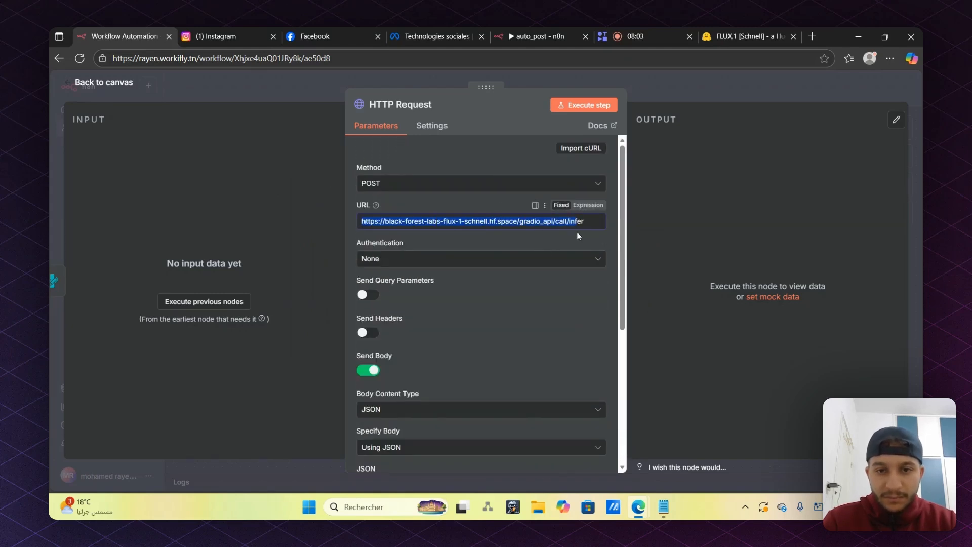
scroll(537, 308, down, 4)
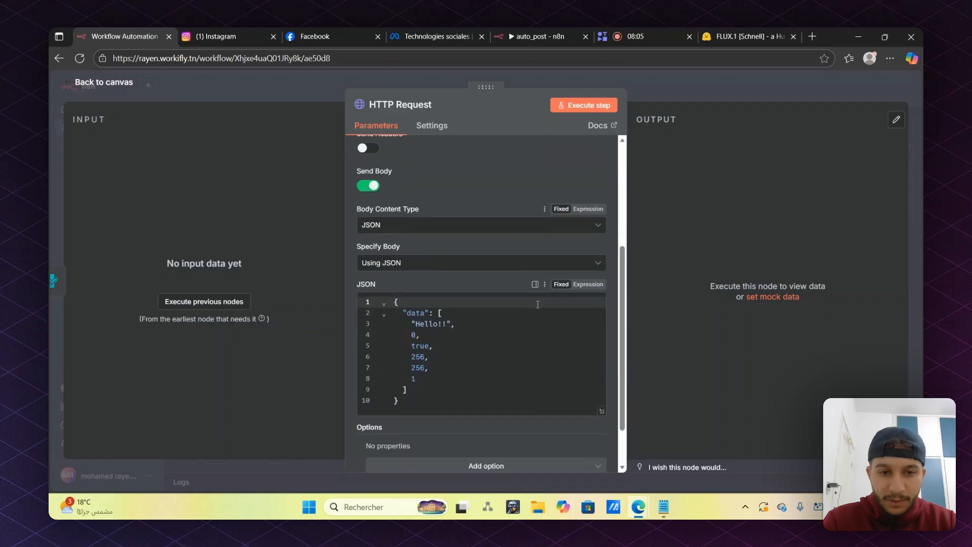
scroll(464, 368, up, 1)
scroll(464, 368, down, 2)
click(520, 348)
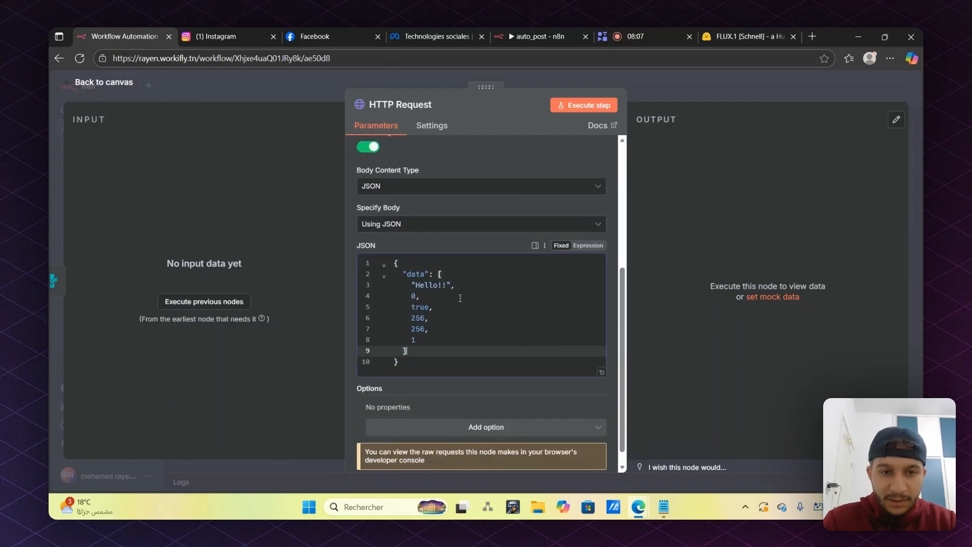
click(602, 373)
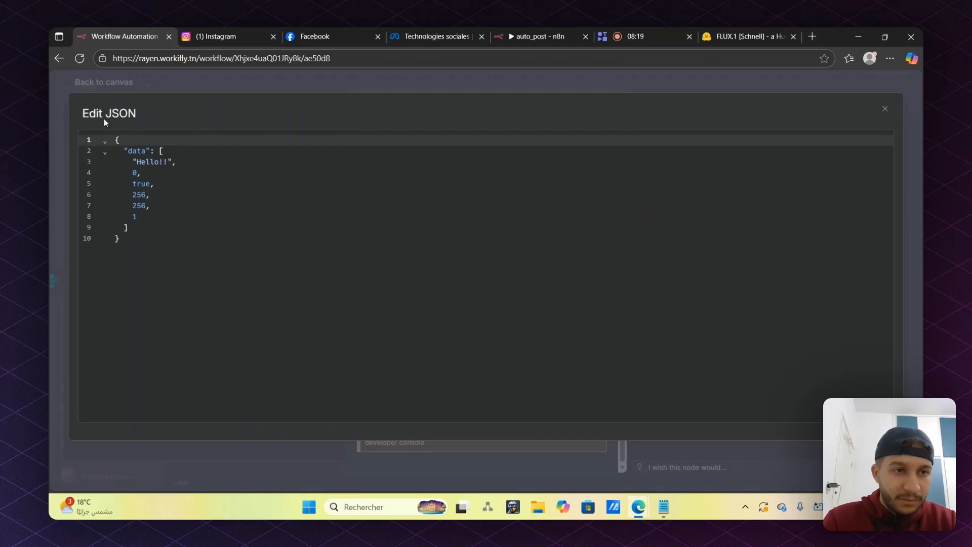
click(90, 80)
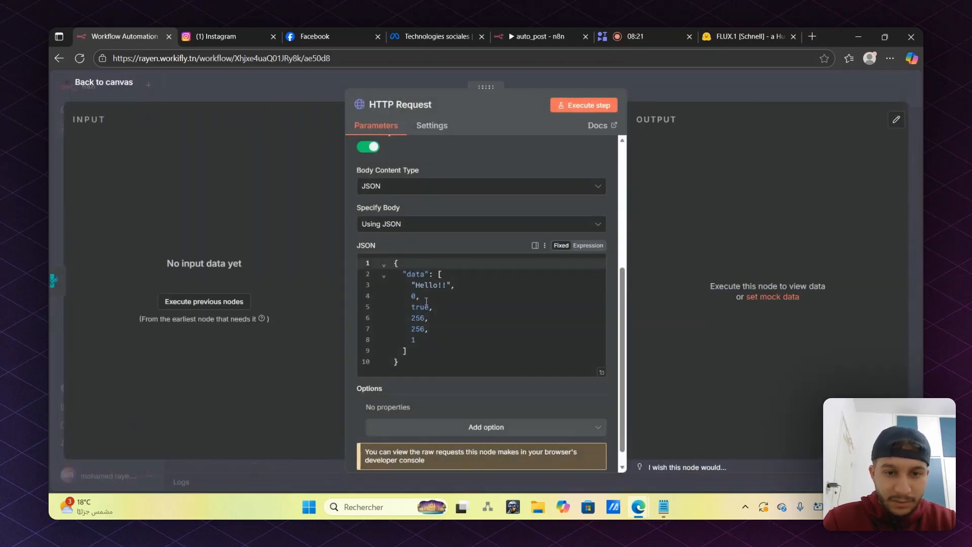
Set both image dimension values in the HTTP Request node's JSON body to 720
click(425, 317)
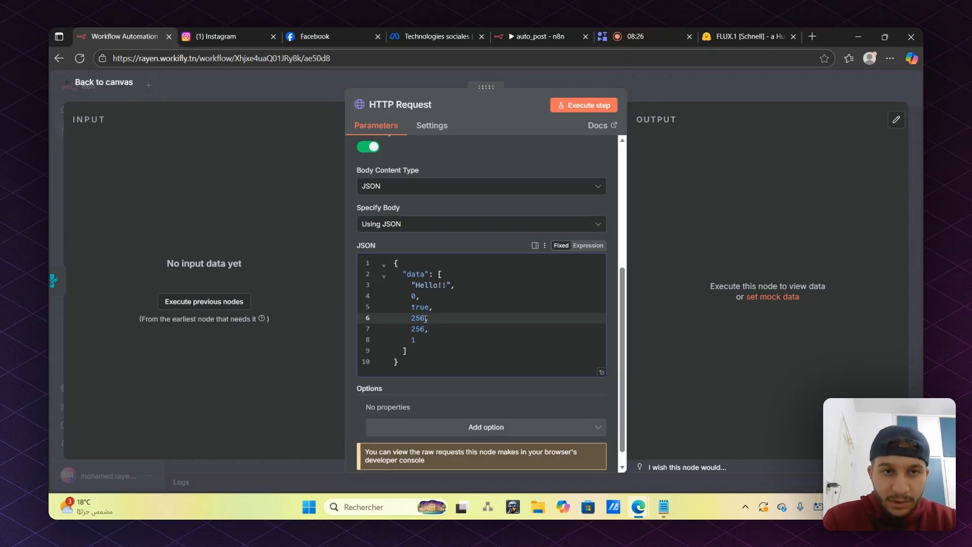
key(BackSpace)
key(BackSpace)
key(BackSpace)
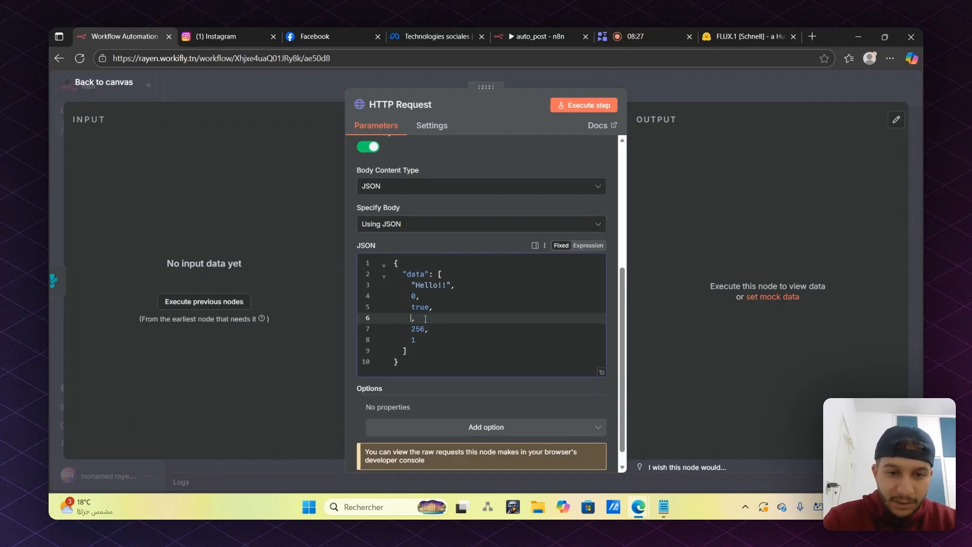
text(720)
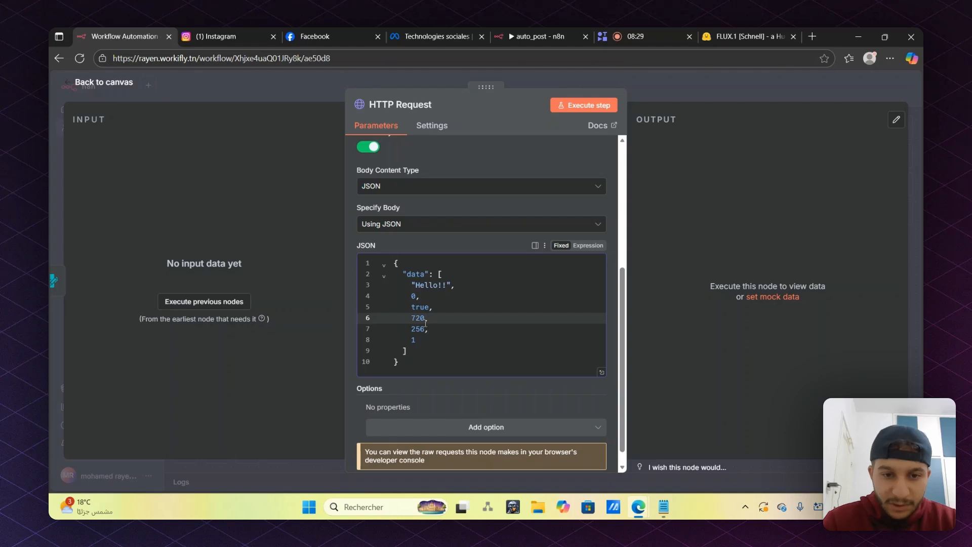
drag(411, 329, 426, 329)
key(BackSpace)
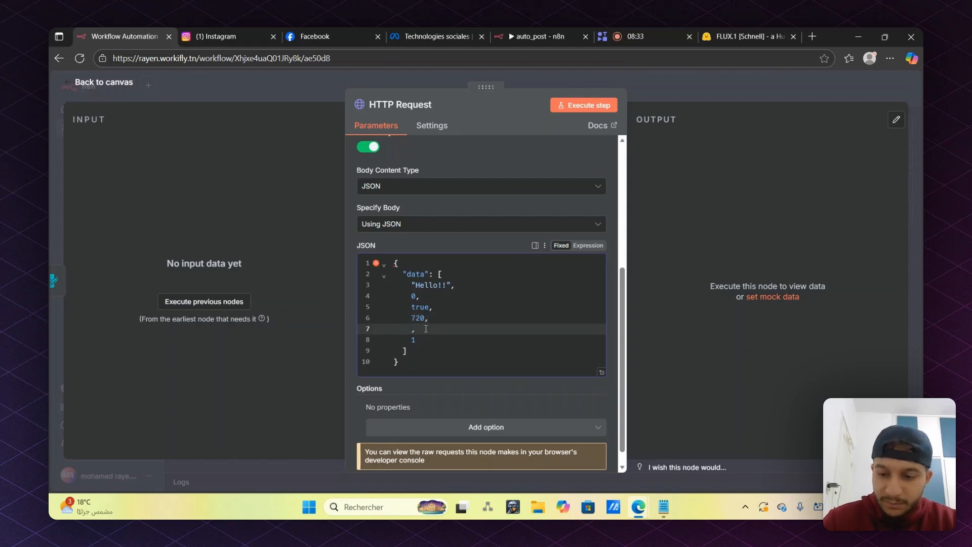
text(720)
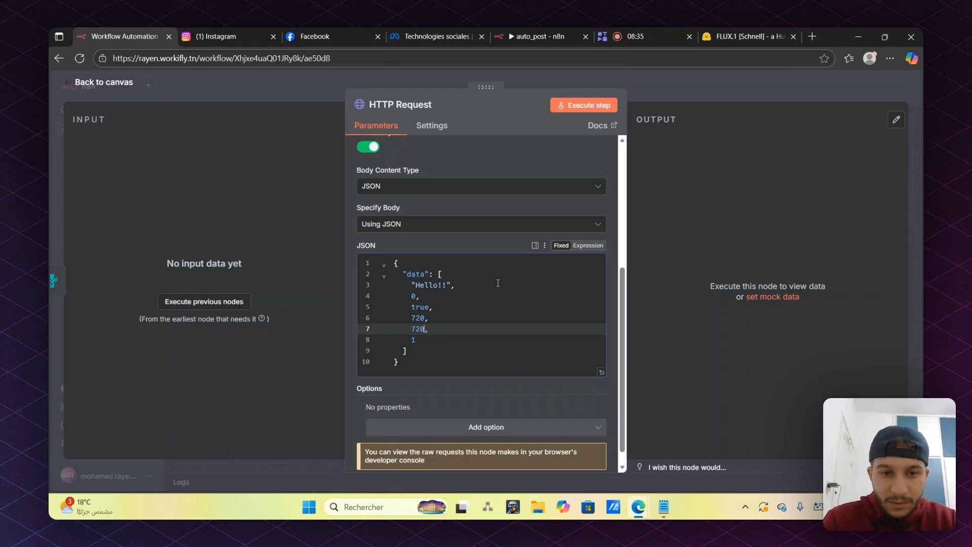
Clear the "Hello!!" placeholder from the JSON data array, leaving its empty quotation marks in place
click(497, 282)
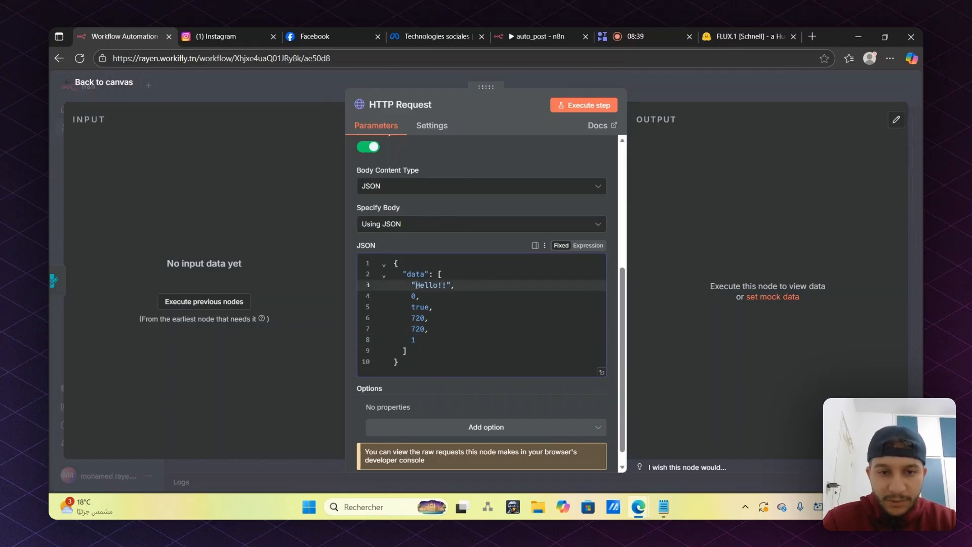
drag(415, 285, 447, 285)
key(BackSpace)
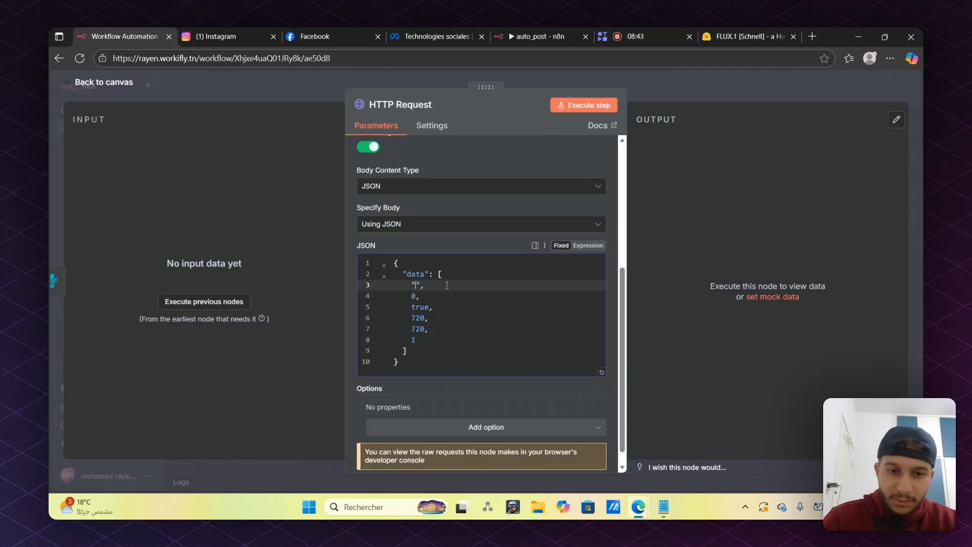
click(480, 319)
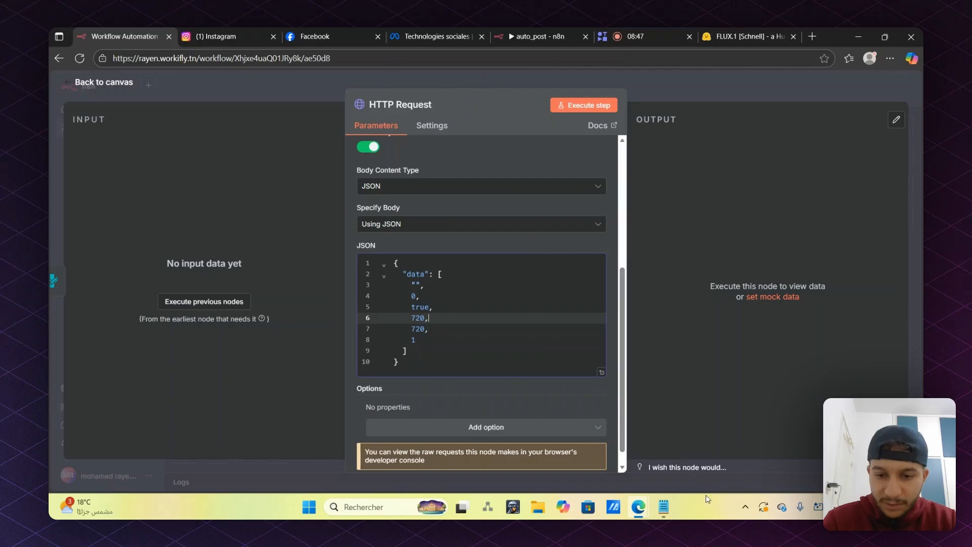
Switch to the ep_youtube.txt notes in Notepad and copy the full prompt under "prompt huggingface", from "A highly detailed" to "Generate in 4K."
mouse_move(667, 508)
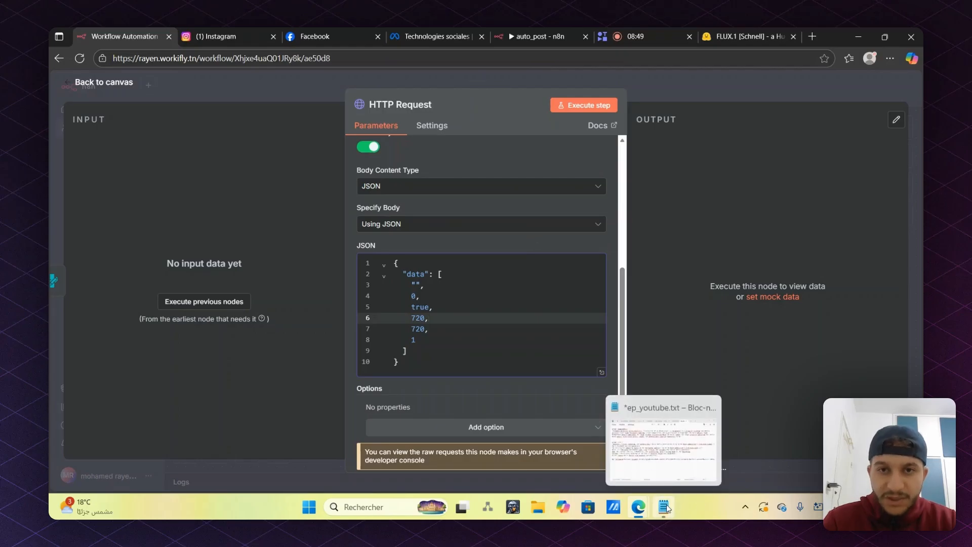
click(667, 508)
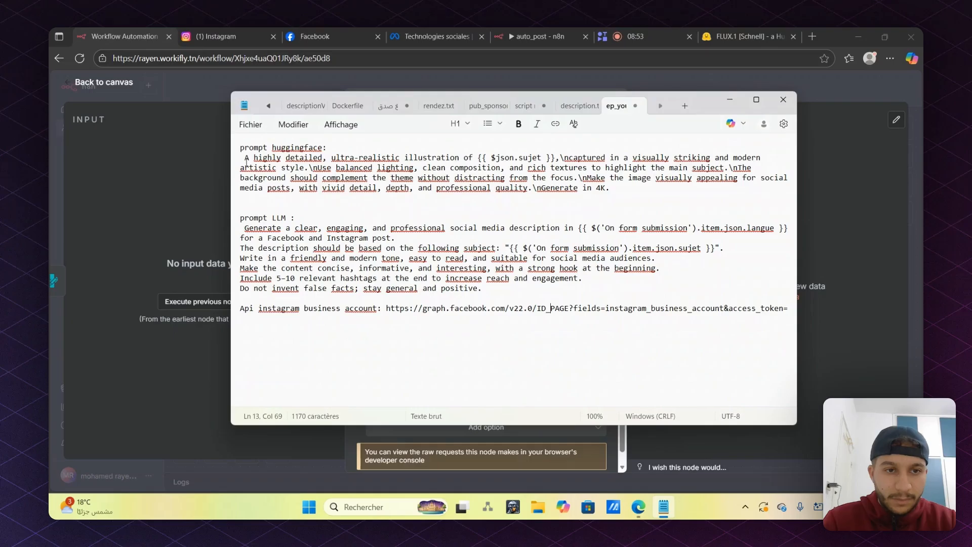
drag(245, 159, 437, 194)
drag(548, 196, 612, 189)
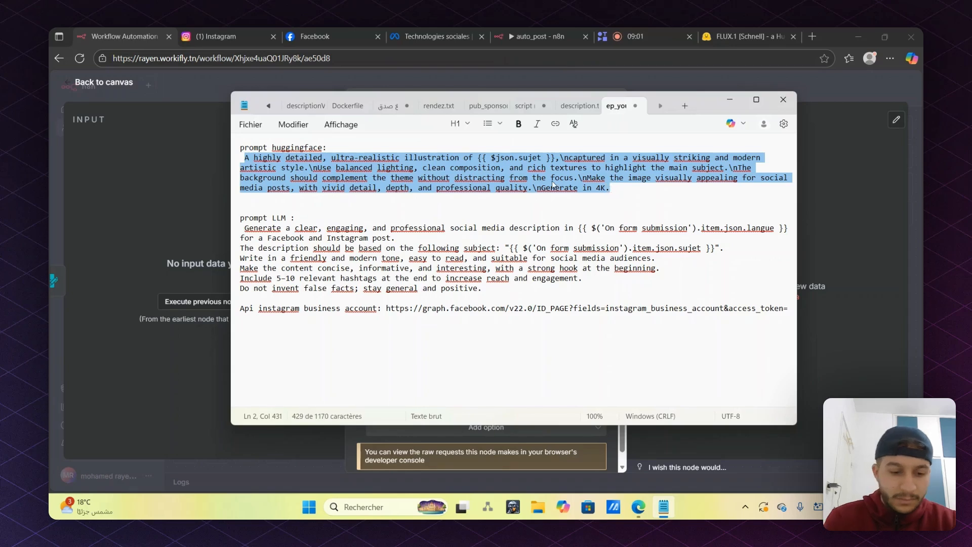
right_click(552, 185)
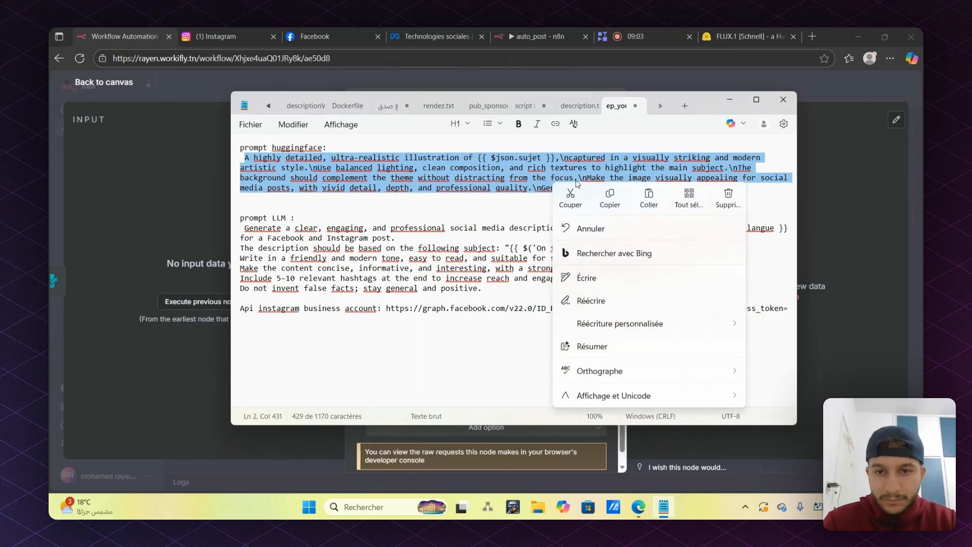
click(610, 200)
Return to n8n, paste the copied image prompt between the empty quotes in the JSON body and review the node's parameters
key(alt+Tab)
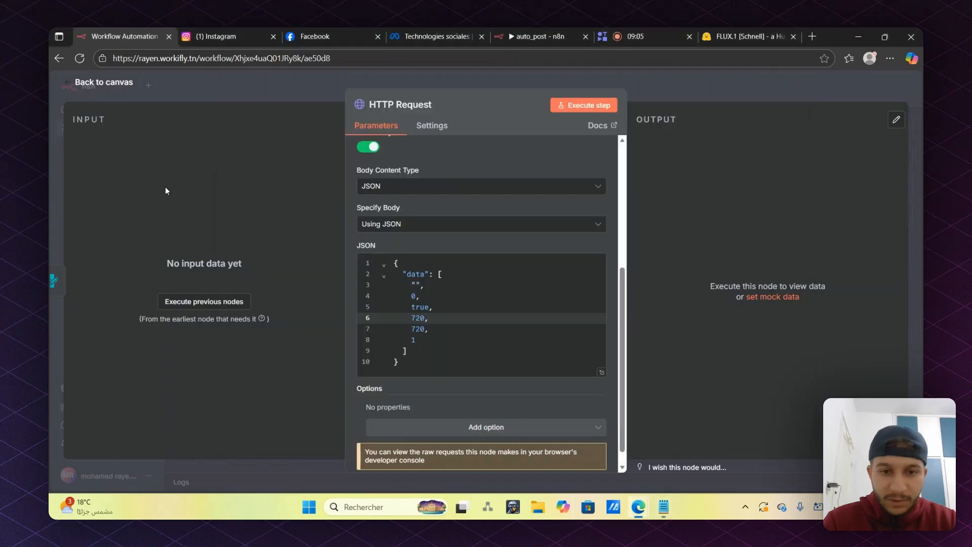
click(416, 284)
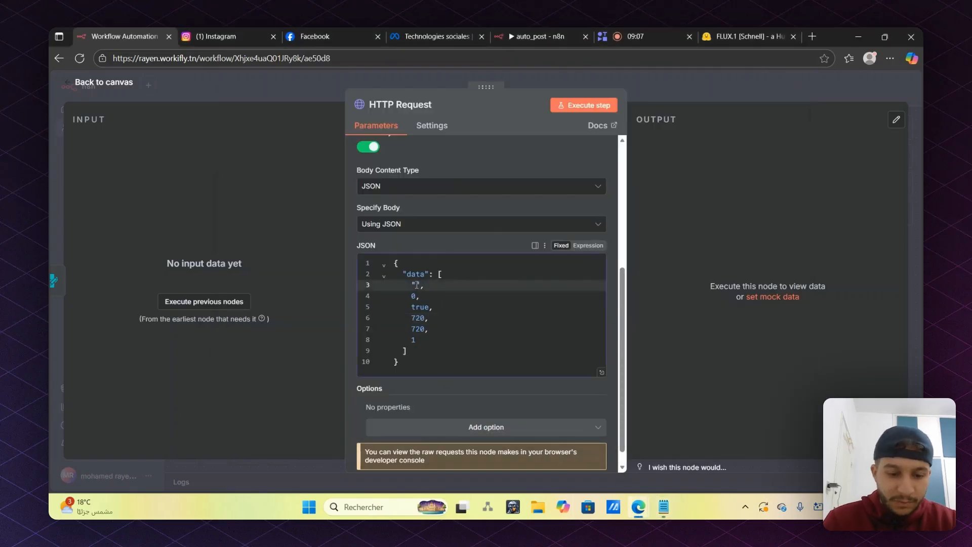
key(ctrl+v)
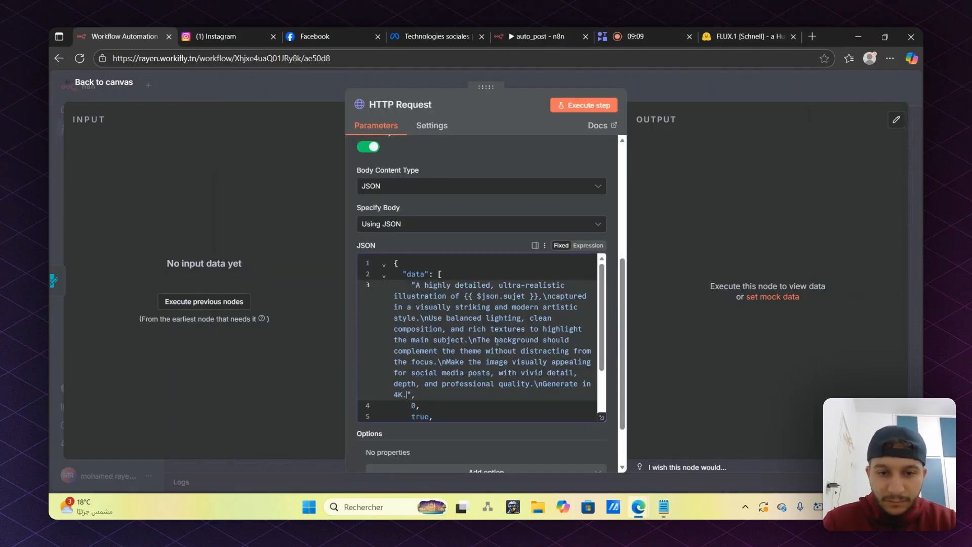
scroll(497, 342, down, 2)
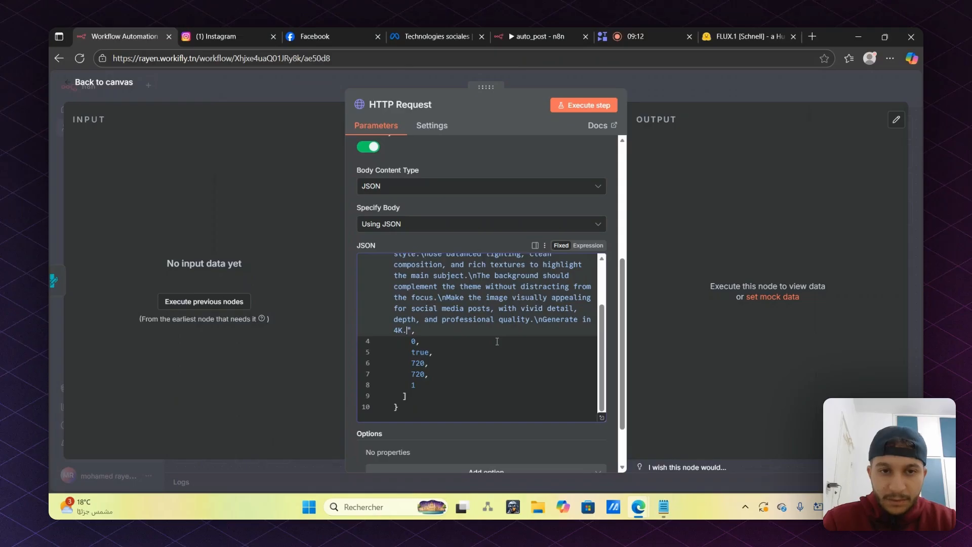
scroll(497, 342, up, 3)
scroll(496, 235, up, 4)
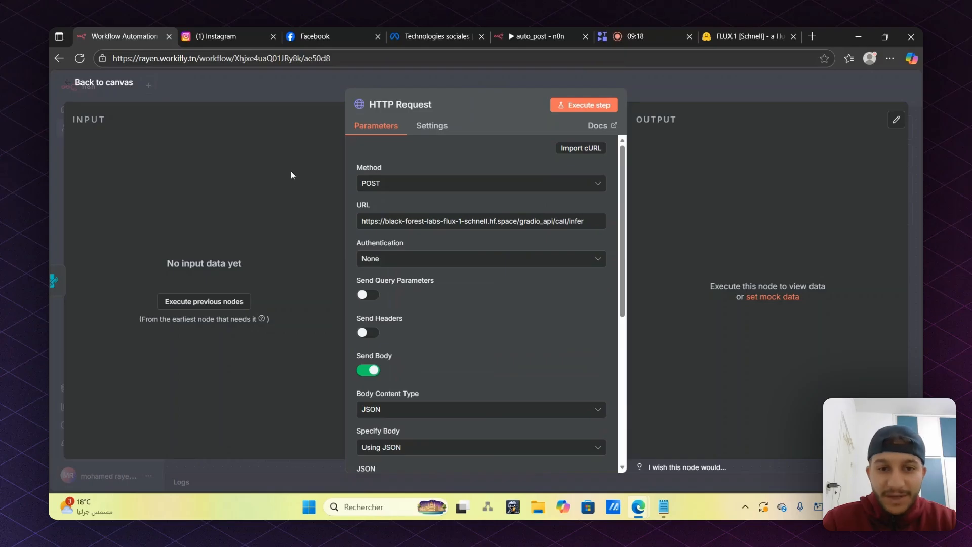
Switch to the Hugging Face page, close the API documentation and open the new token form from the account's Access Tokens settings
click(722, 32)
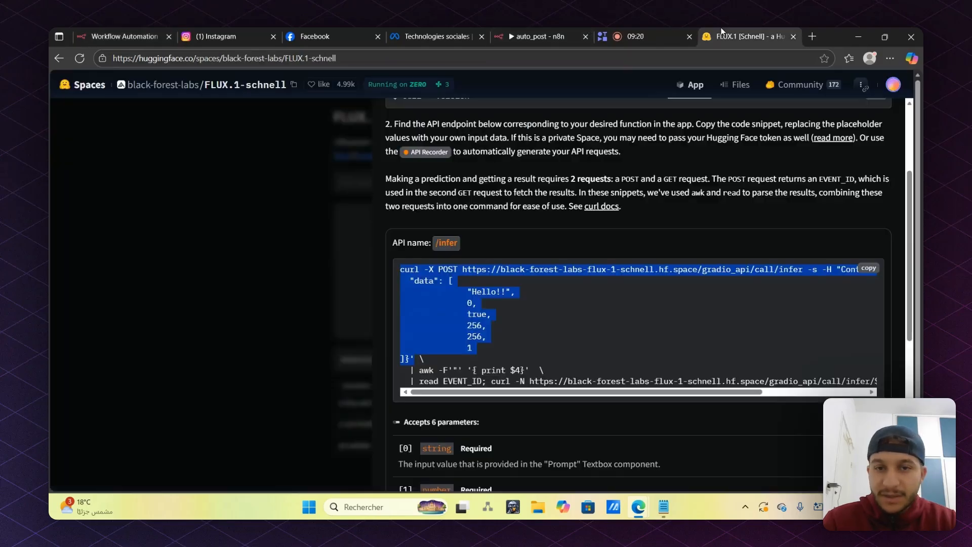
click(290, 211)
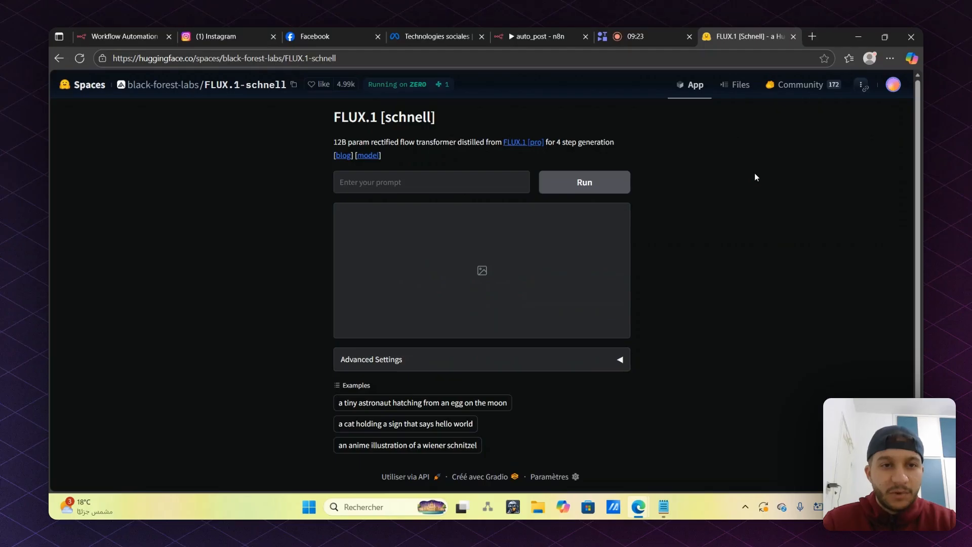
click(898, 90)
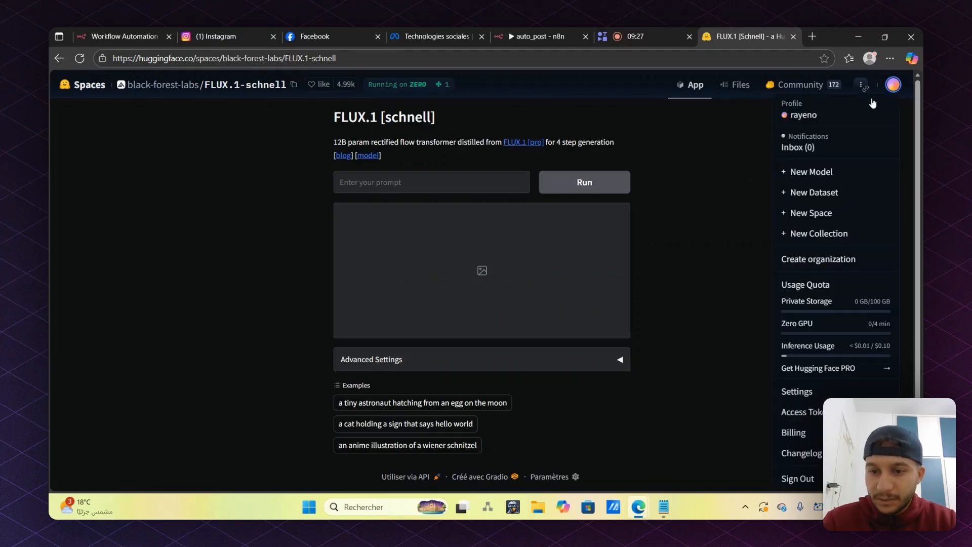
click(802, 411)
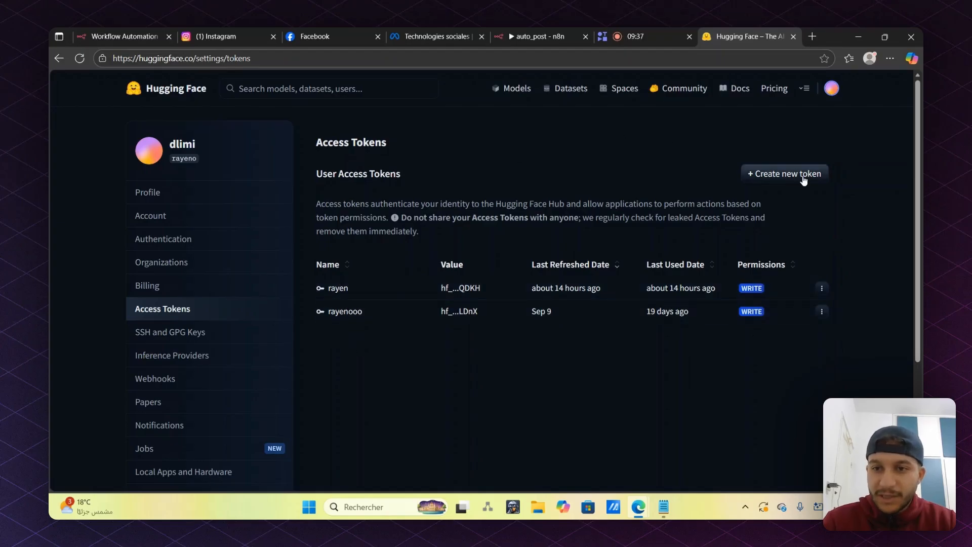
click(777, 178)
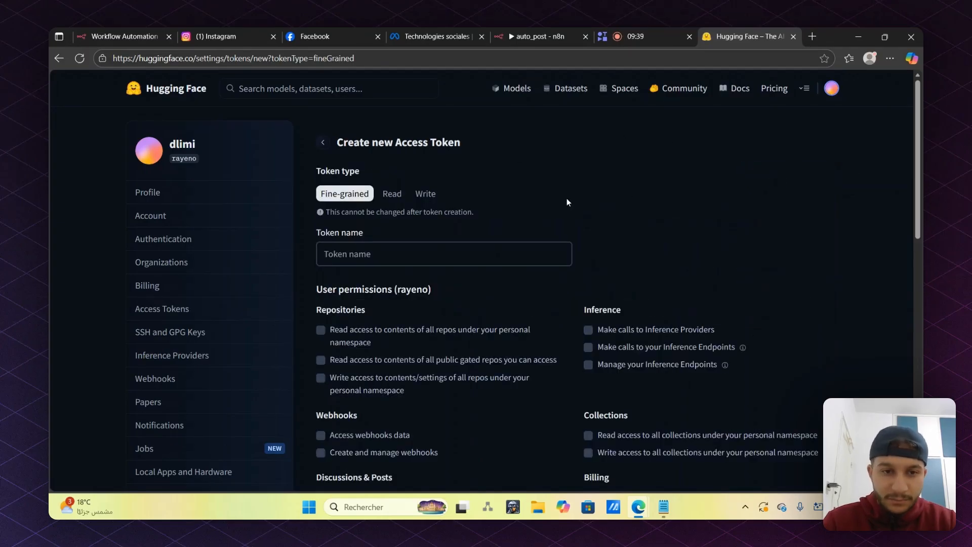
Enter a token name, create the access token with the Write type and copy its value
click(356, 251)
text(rayendl)
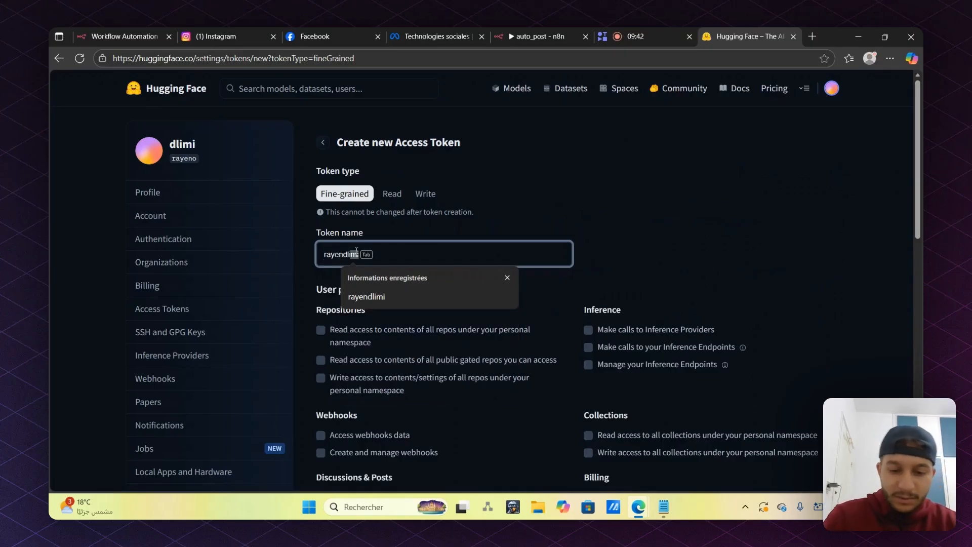
key(Tab)
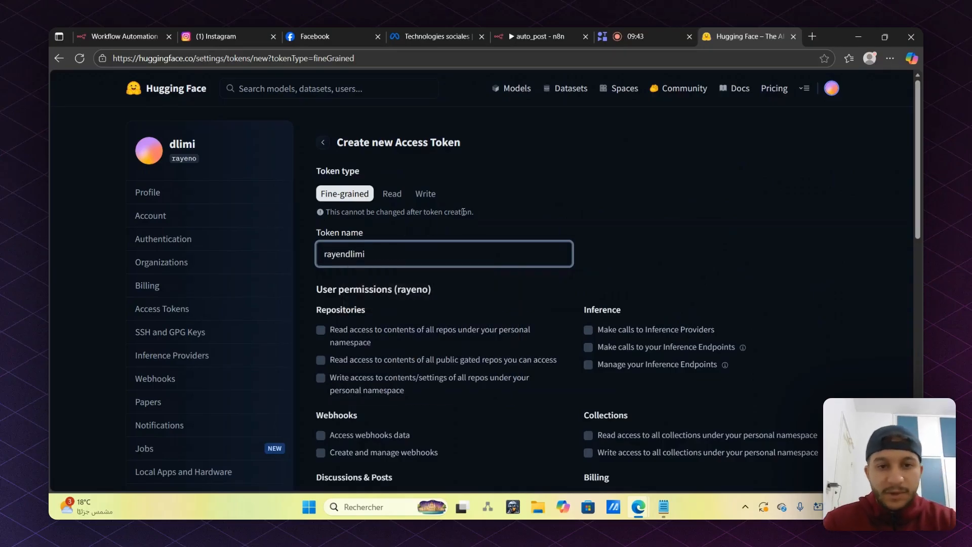
click(502, 186)
click(425, 195)
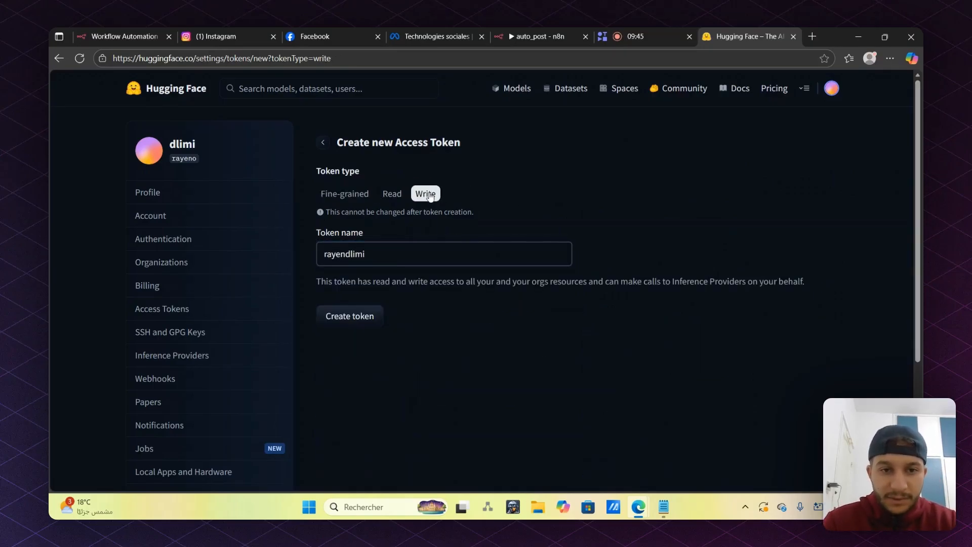
click(349, 318)
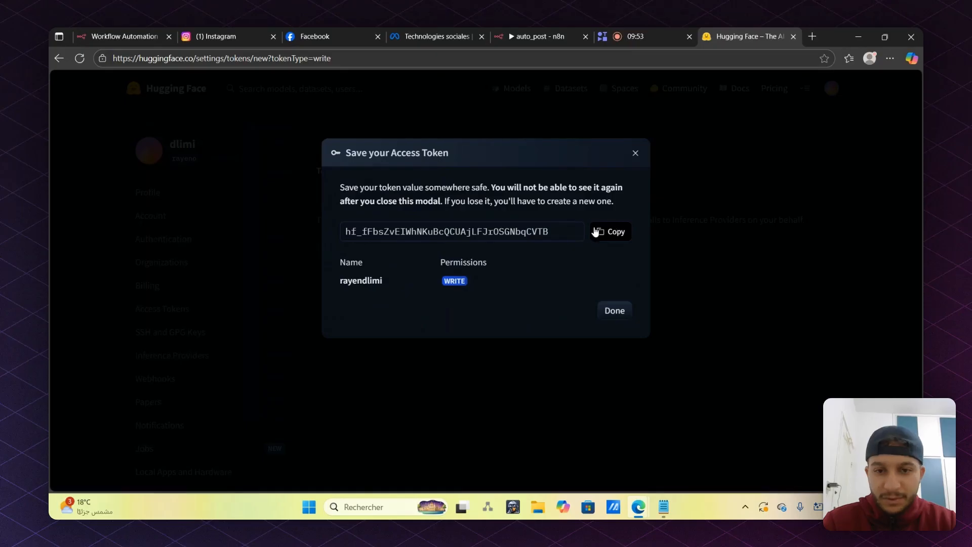
drag(343, 231, 570, 233)
click(625, 233)
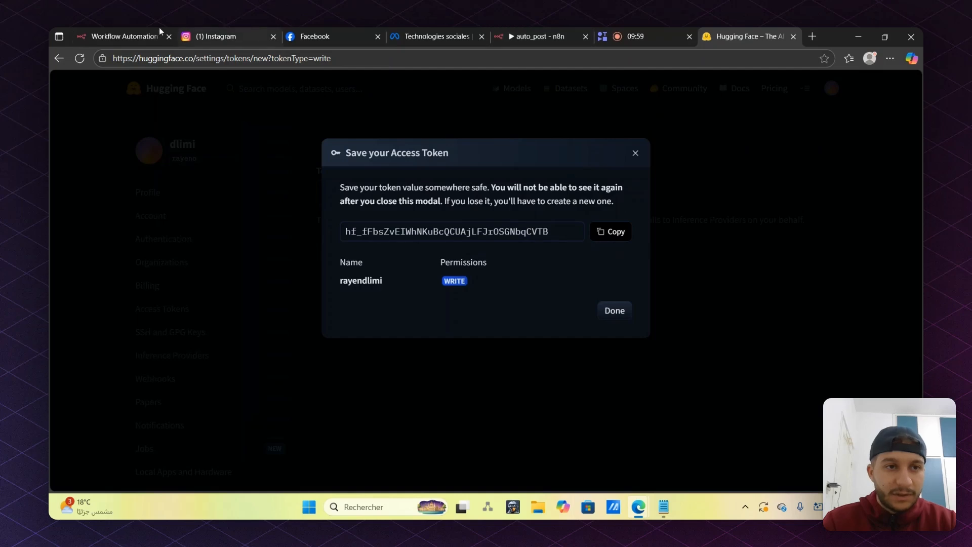
Return to n8n and set the HTTP Request node's authentication to Generic Credential Type with Bearer Auth
click(116, 35)
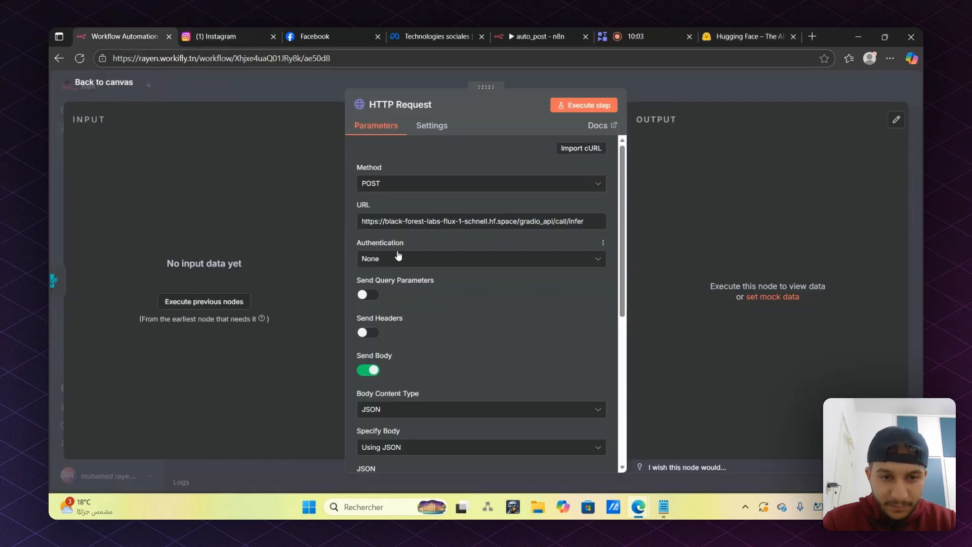
click(436, 262)
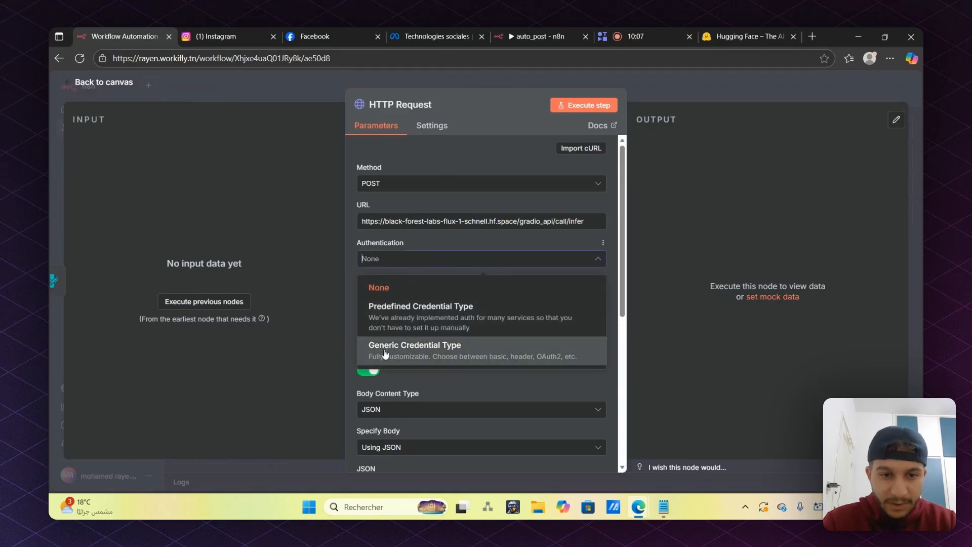
click(436, 349)
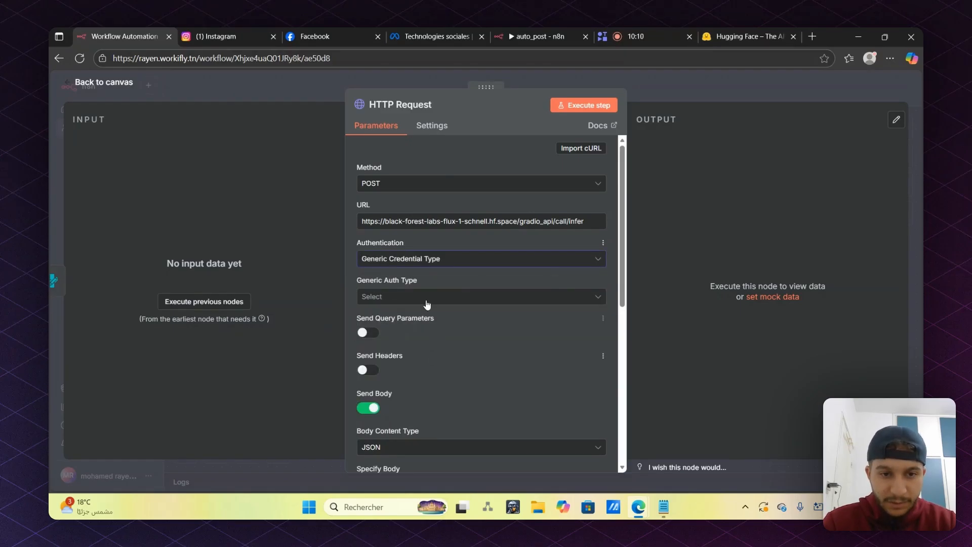
click(392, 298)
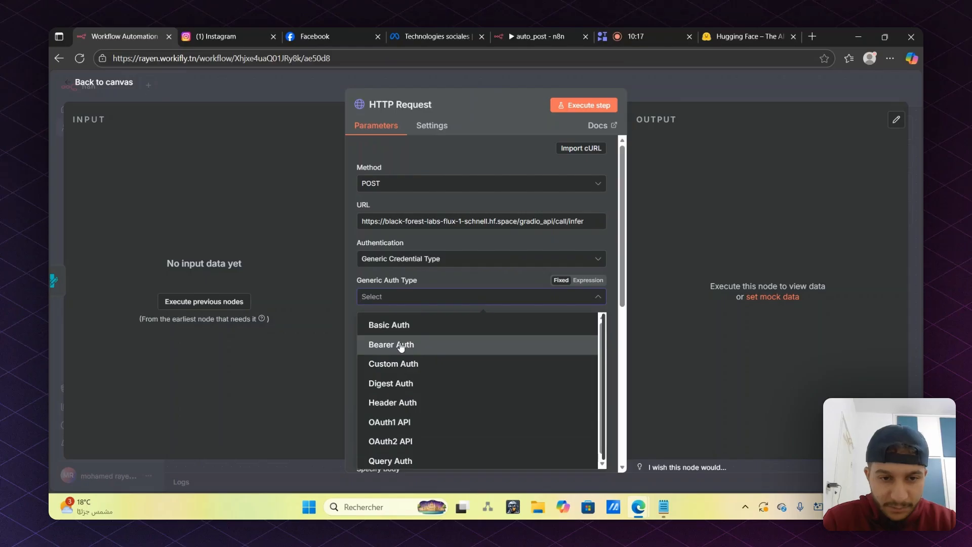
click(401, 346)
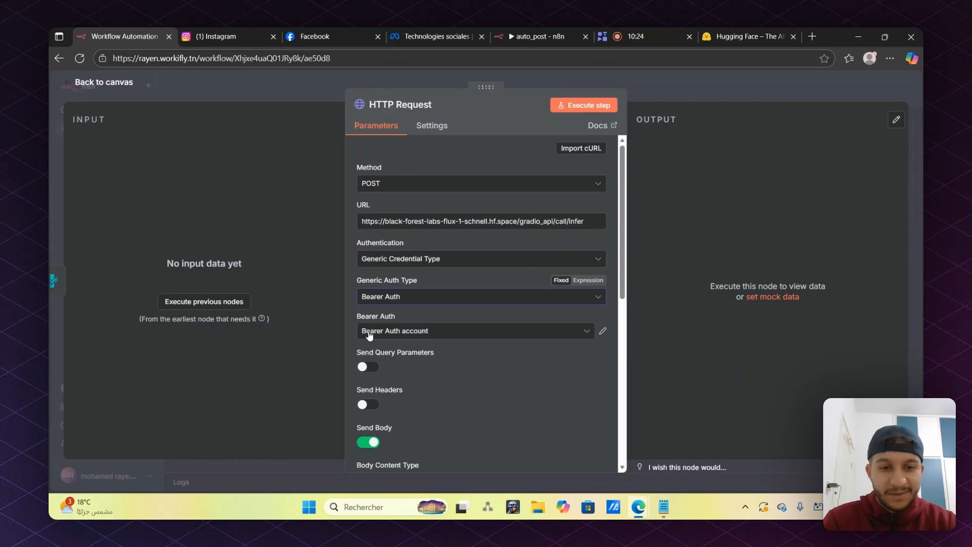
Create a new Bearer Auth credential for the HTTP Request node, pasting the copied Hugging Face access token as its Bearer Token, and save it
click(392, 335)
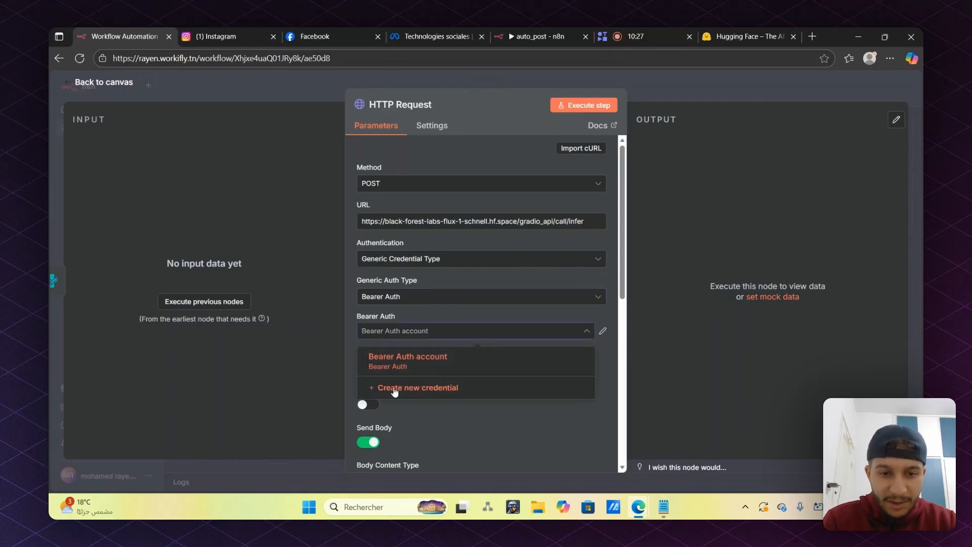
click(437, 389)
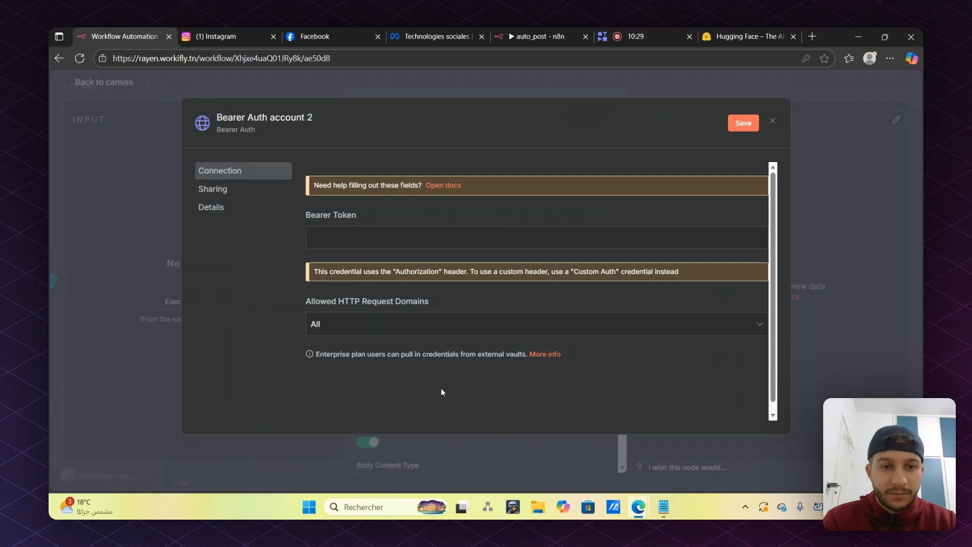
click(382, 239)
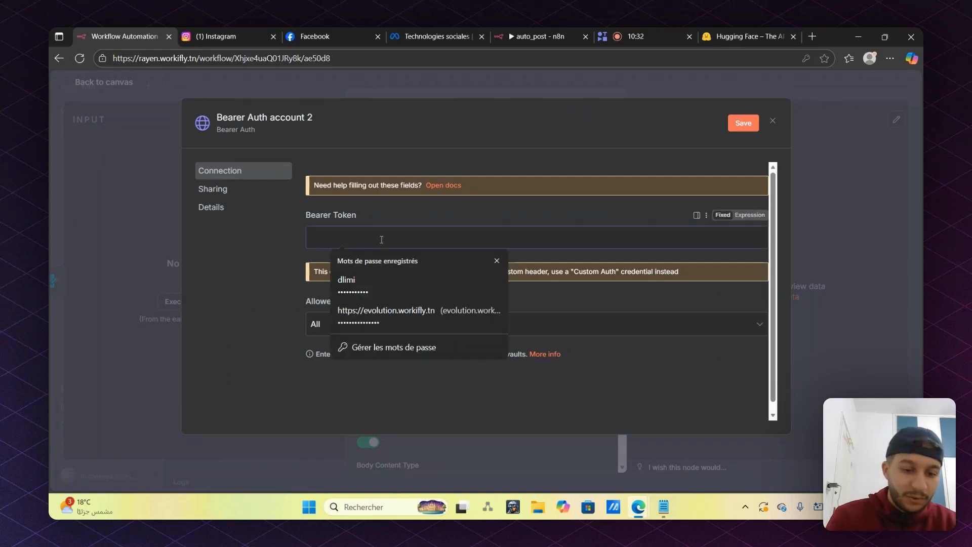
key(ctrl+v)
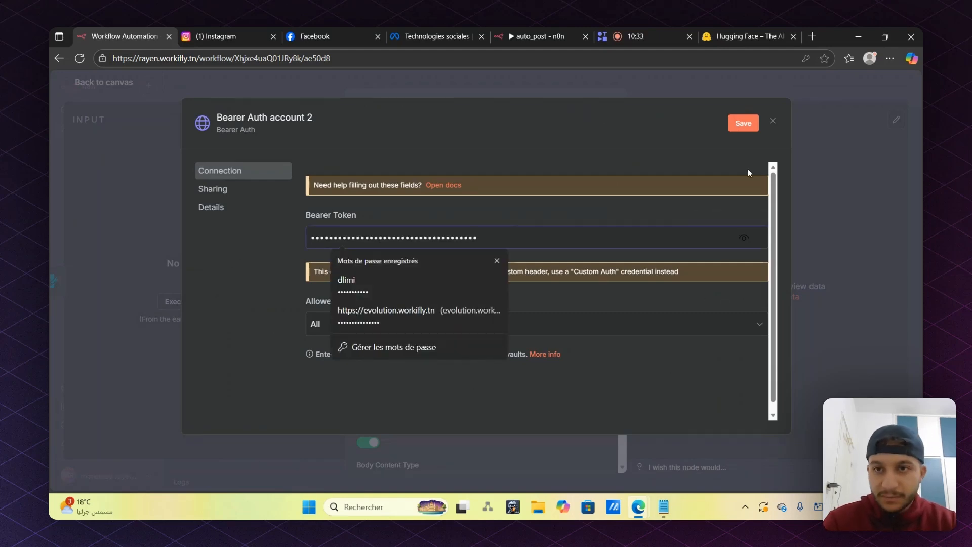
click(754, 30)
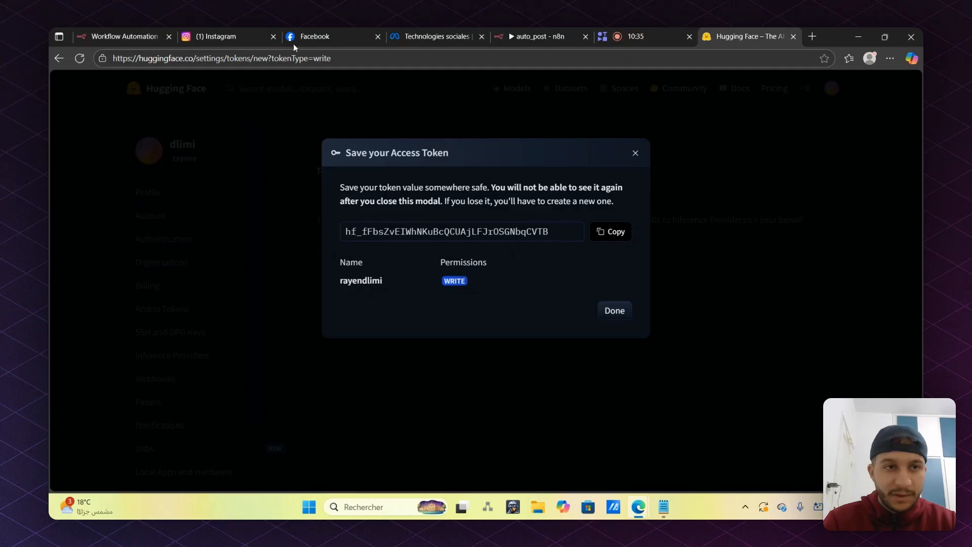
click(141, 33)
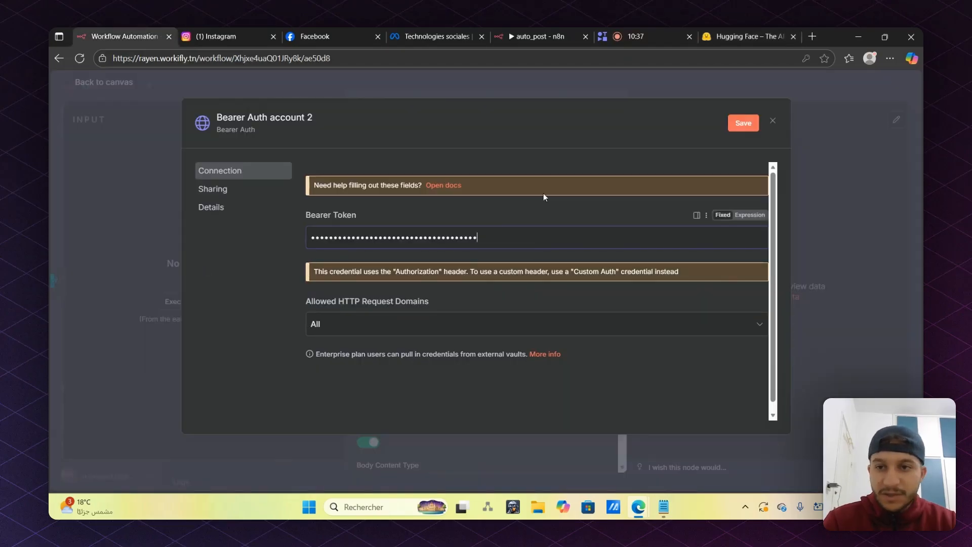
click(742, 125)
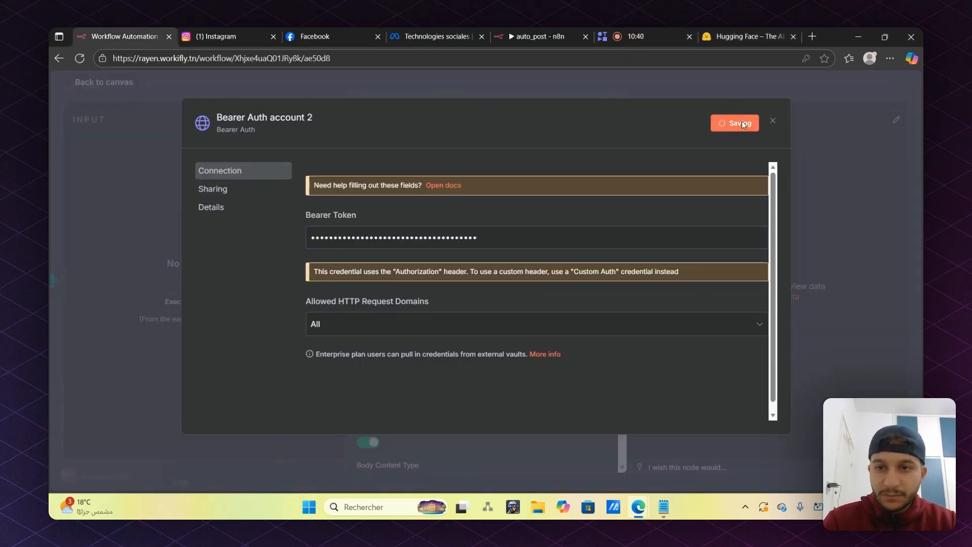
click(772, 122)
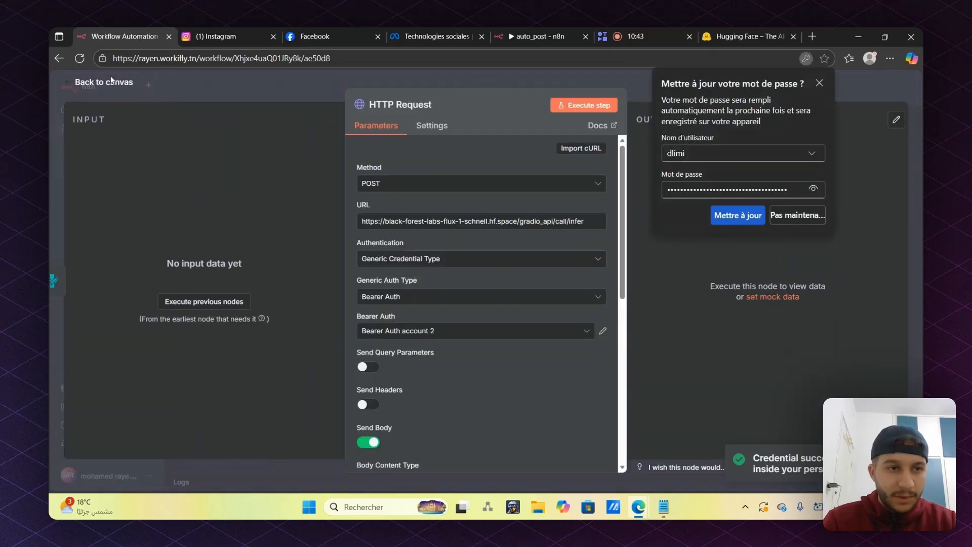
Review the HTTP Request node's authentication settings and JSON body, including the image prompt and numeric parameters, and return to the canvas
scroll(445, 362, down, 6)
scroll(445, 361, up, 5)
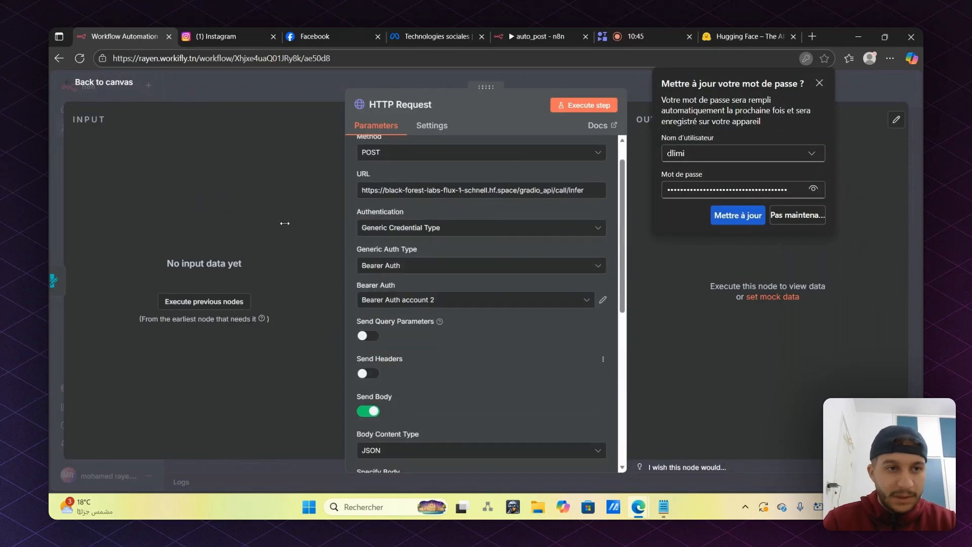
click(103, 82)
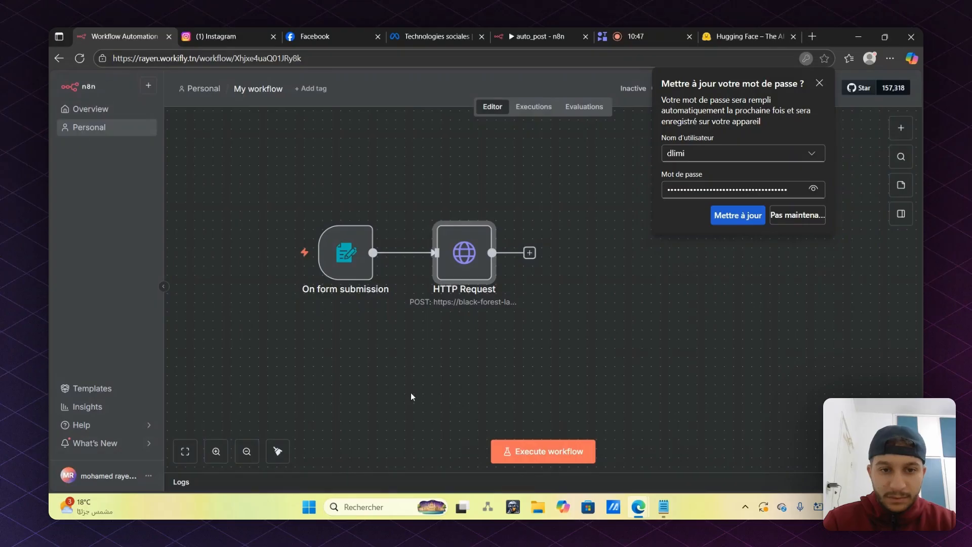
double_click(464, 247)
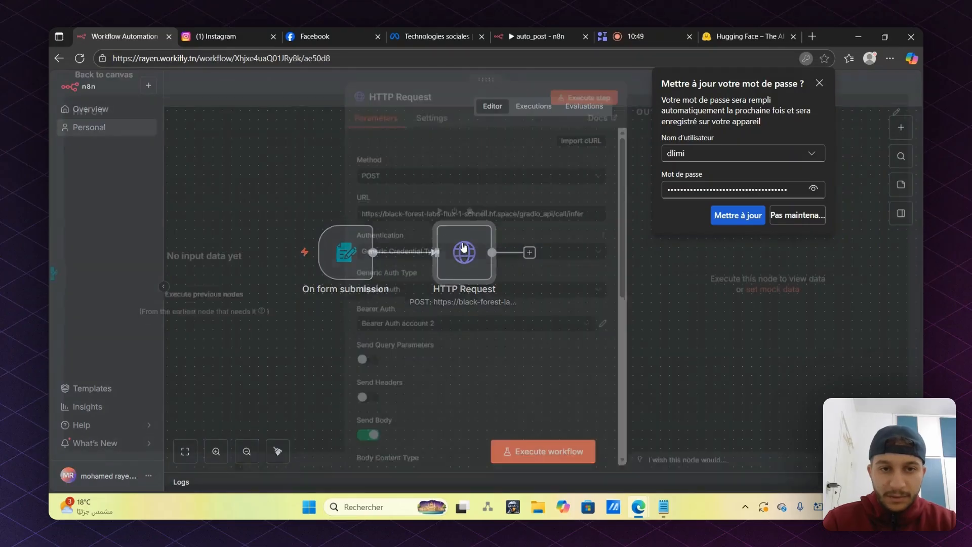
scroll(523, 301, down, 2)
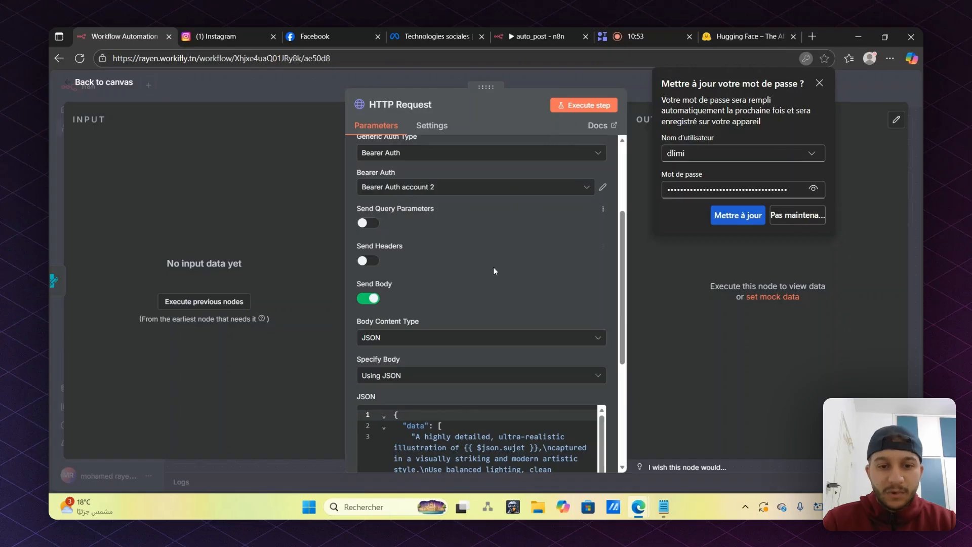
scroll(490, 298, down, 2)
scroll(500, 332, down, 1)
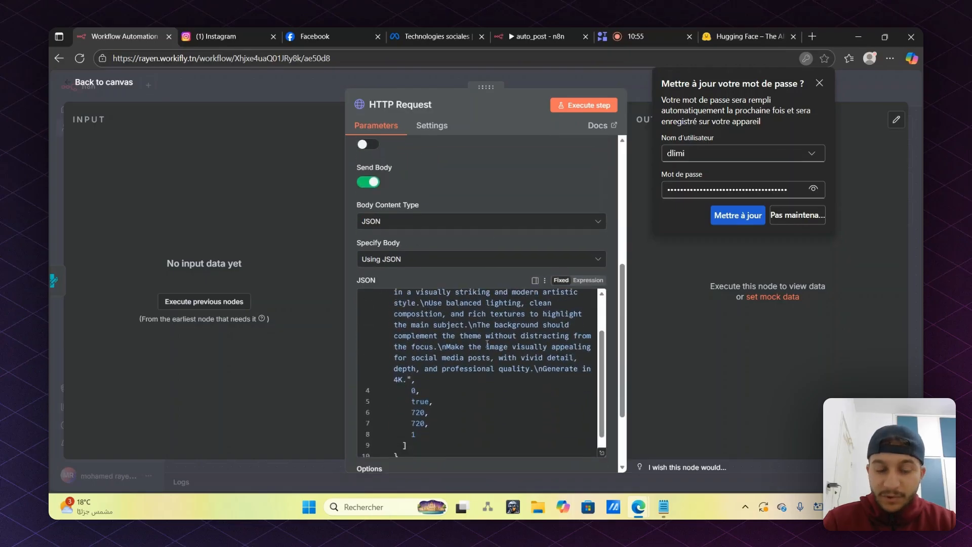
scroll(441, 413, down, 1)
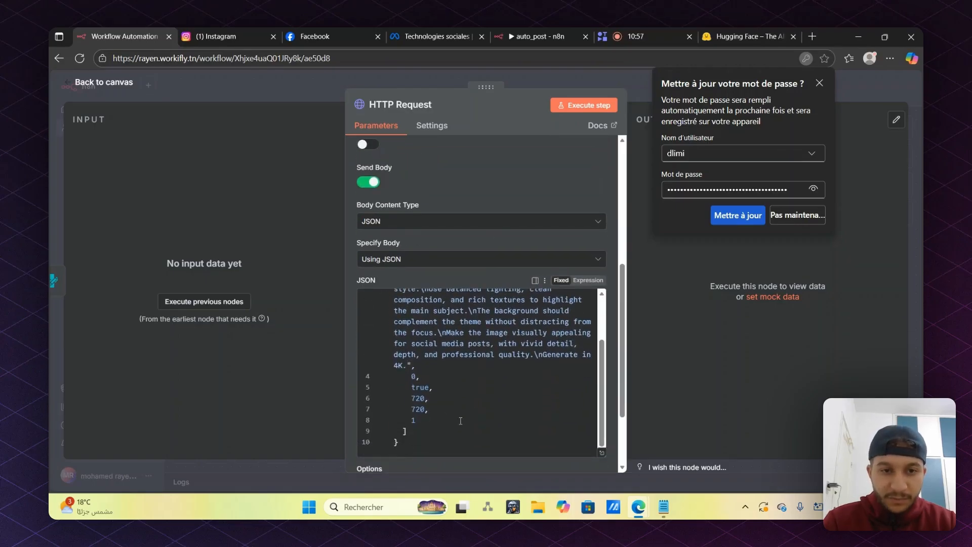
scroll(461, 421, up, 4)
click(112, 84)
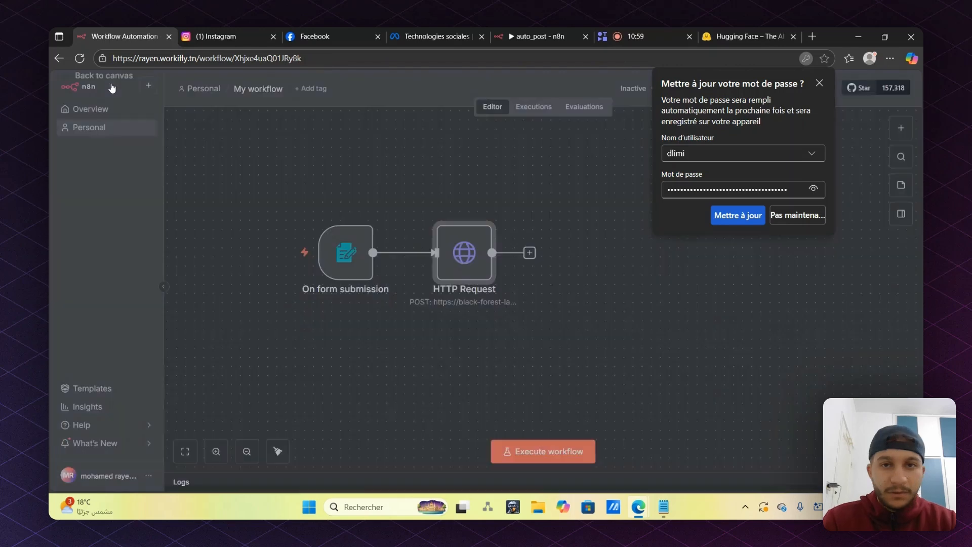
Switch to Hugging Face, close the access token dialog and go back to the FLUX.1-schnell Space to open its API documentation
click(737, 33)
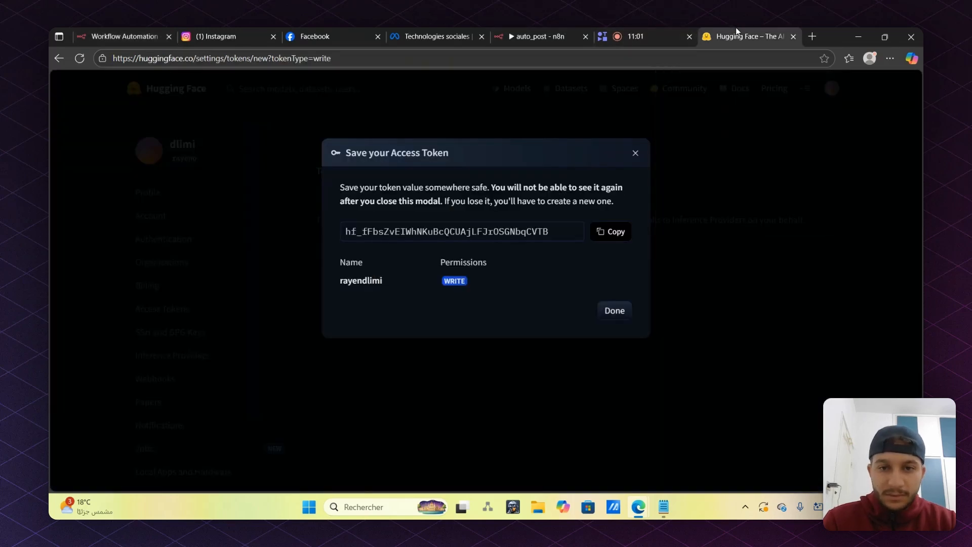
click(635, 153)
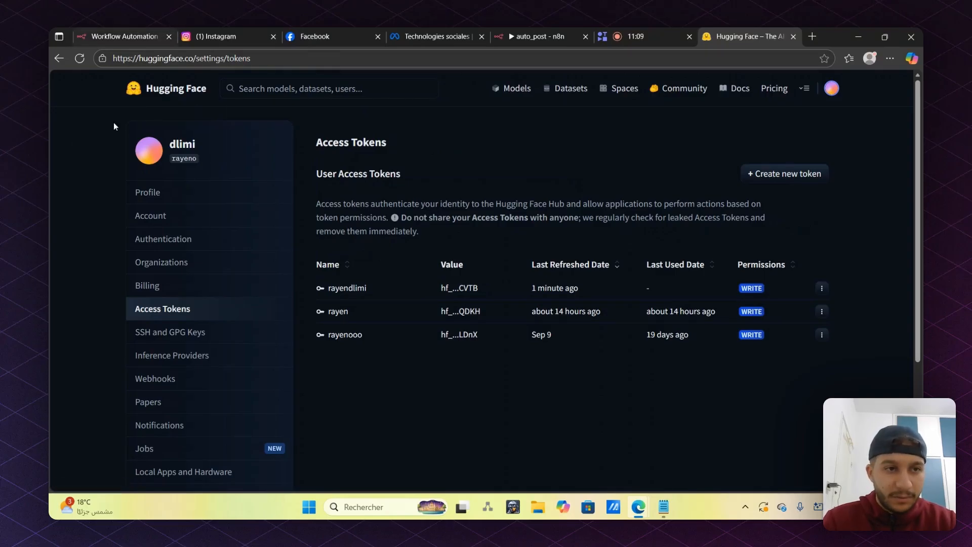
scroll(100, 194, left, 3)
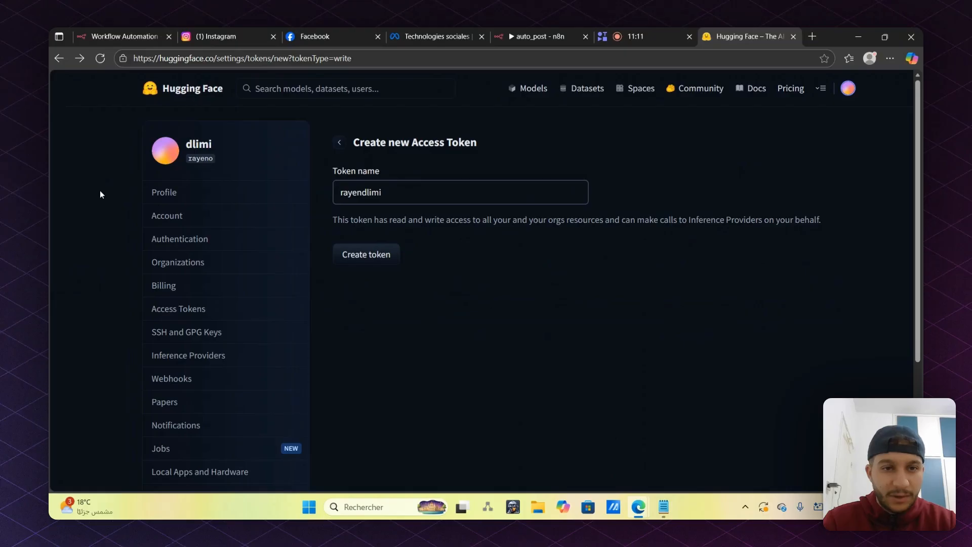
scroll(99, 194, left, 3)
scroll(100, 194, left, 3)
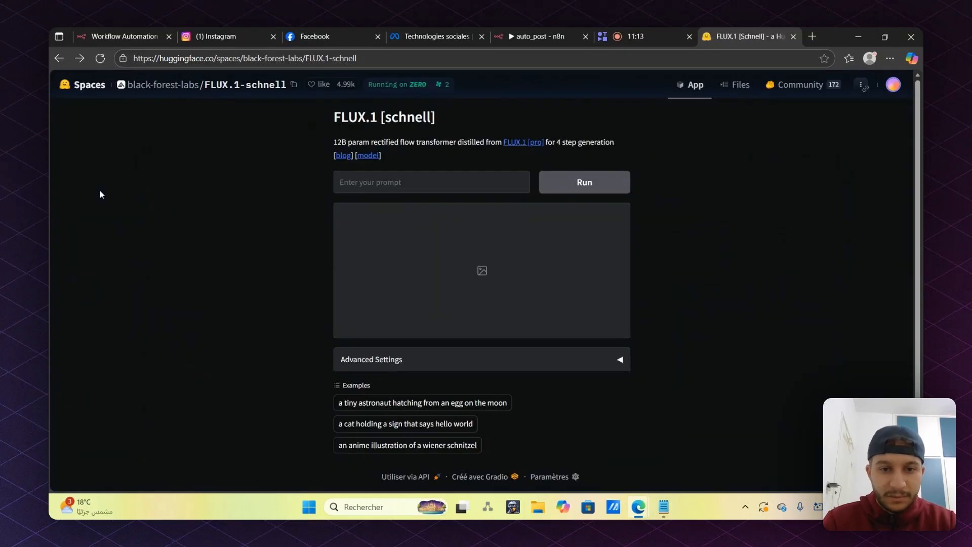
scroll(466, 280, down, 1)
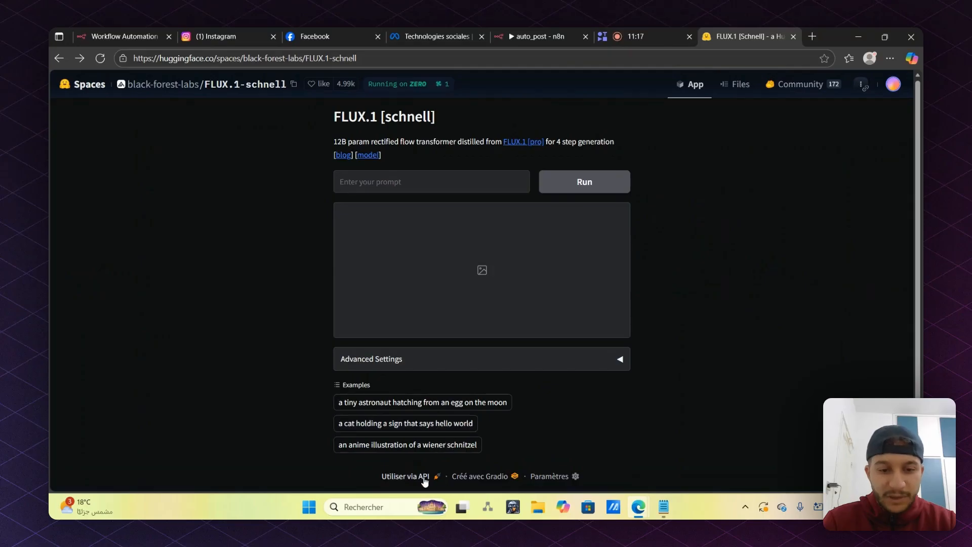
click(423, 477)
Copy the second request of the /infer cURL snippet, from "curl -N" through "$EVENT_ID"
scroll(634, 341, down, 3)
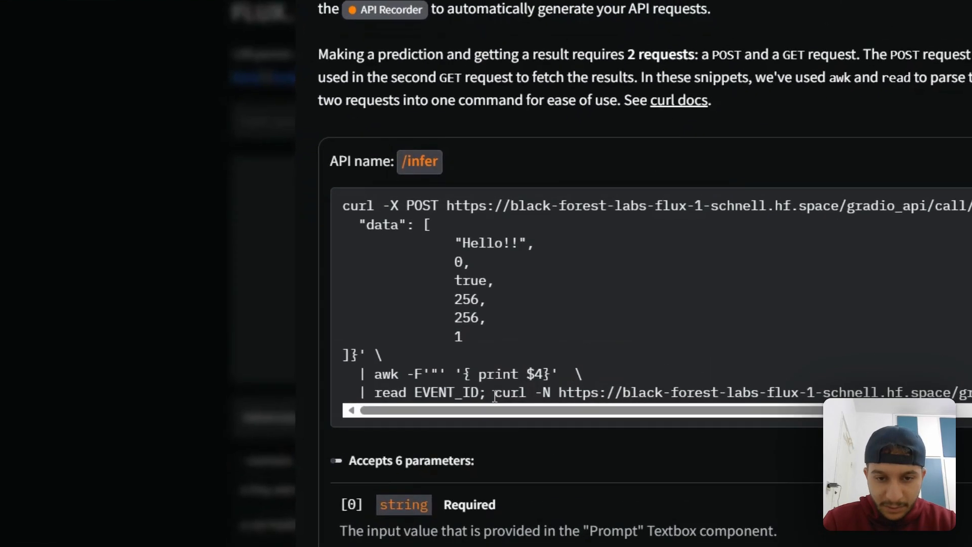
drag(494, 394, 966, 396)
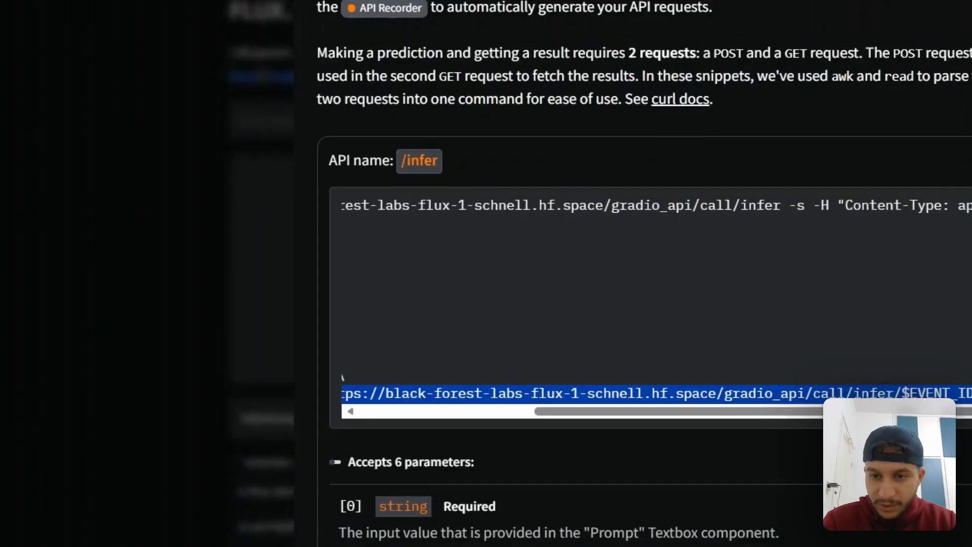
right_click(912, 398)
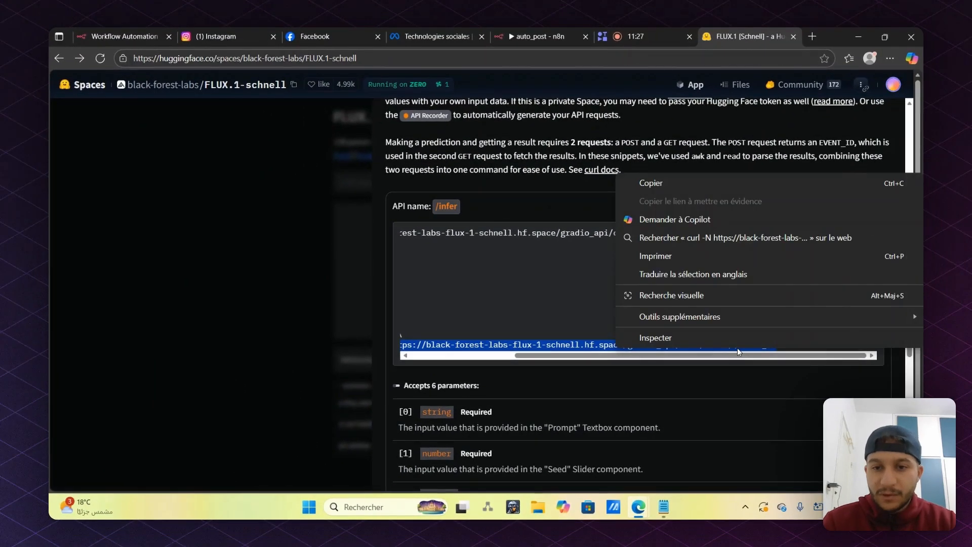
click(656, 185)
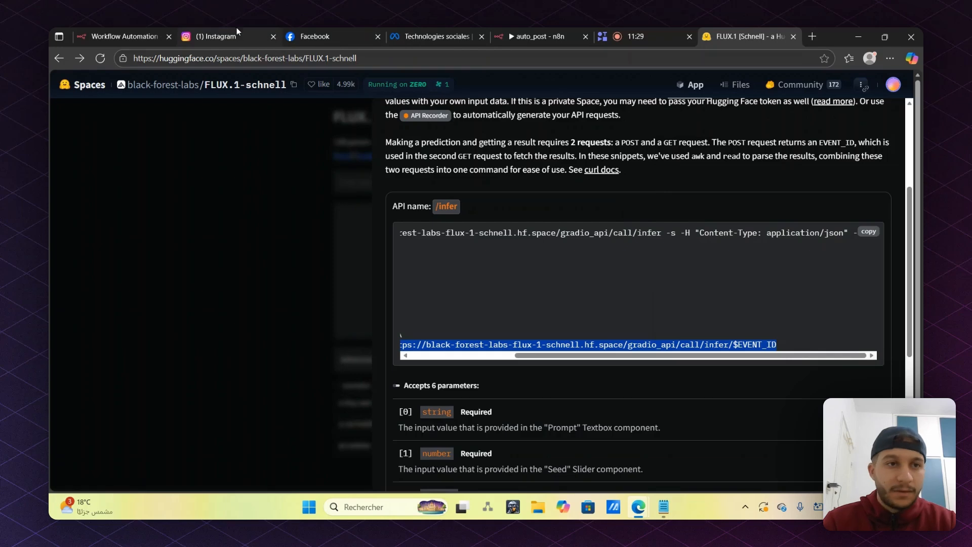
Return to n8n, save the workflow and add a second HTTP Request node
click(126, 35)
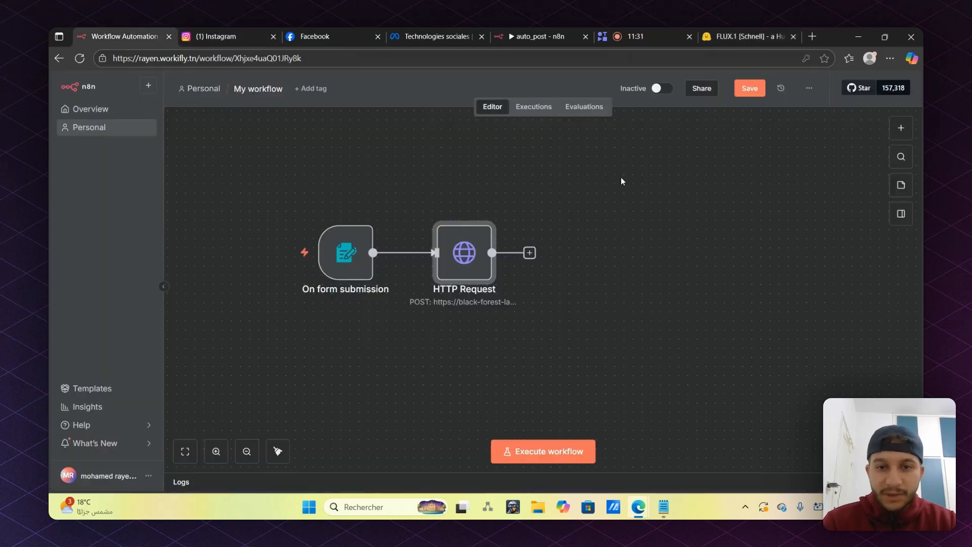
click(750, 88)
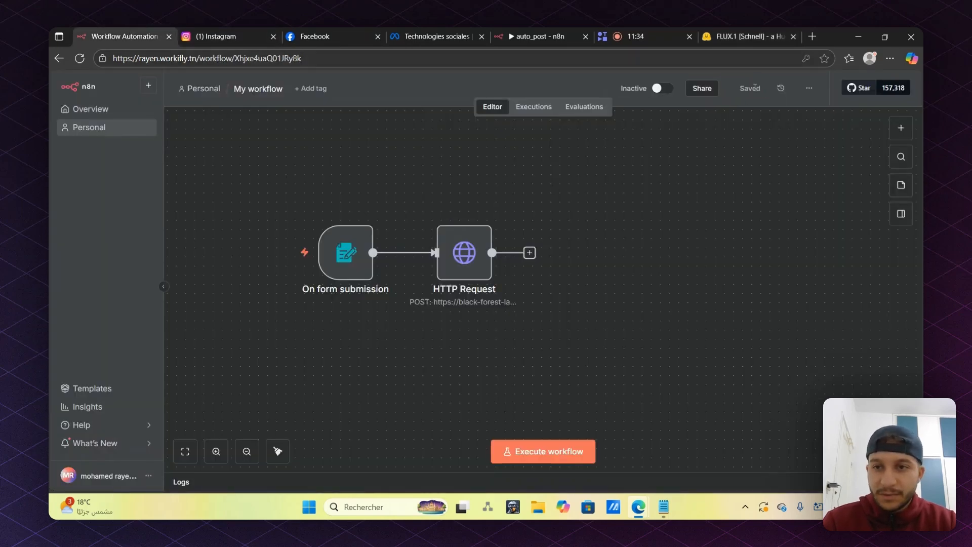
click(901, 126)
text(htt)
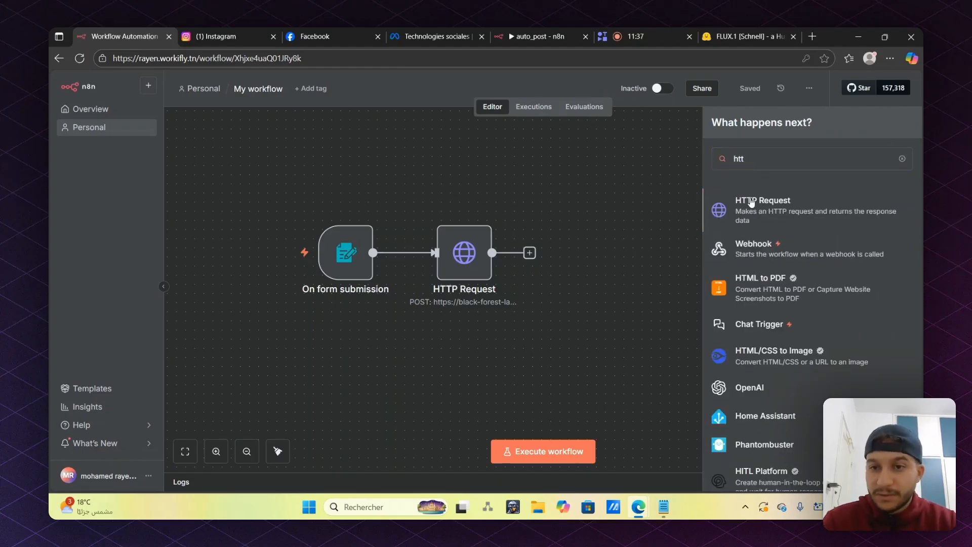
click(751, 202)
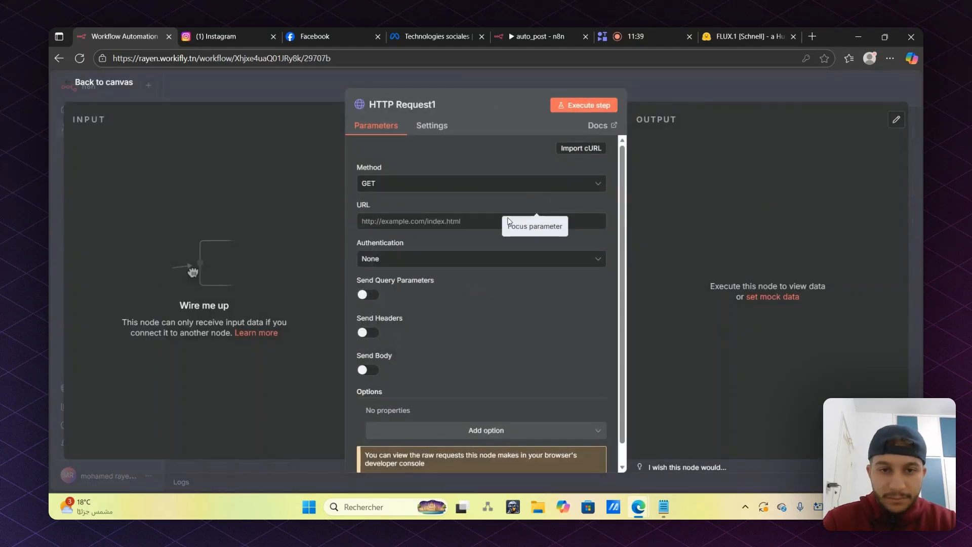
click(583, 152)
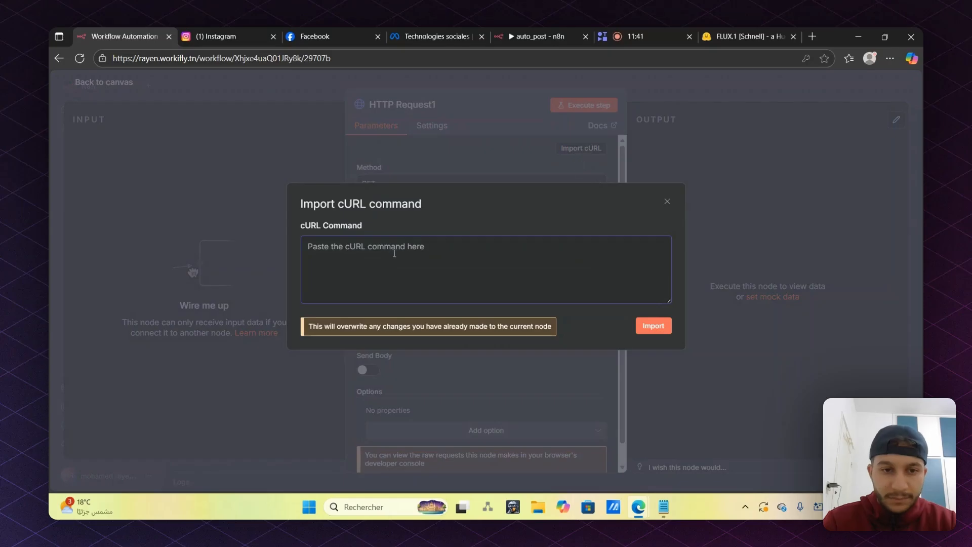
key(ctrl+v)
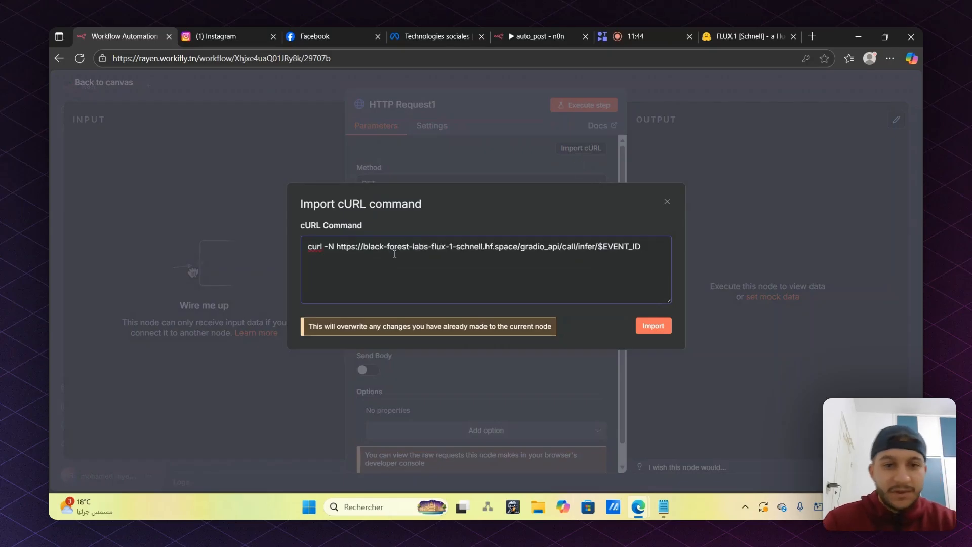
click(654, 326)
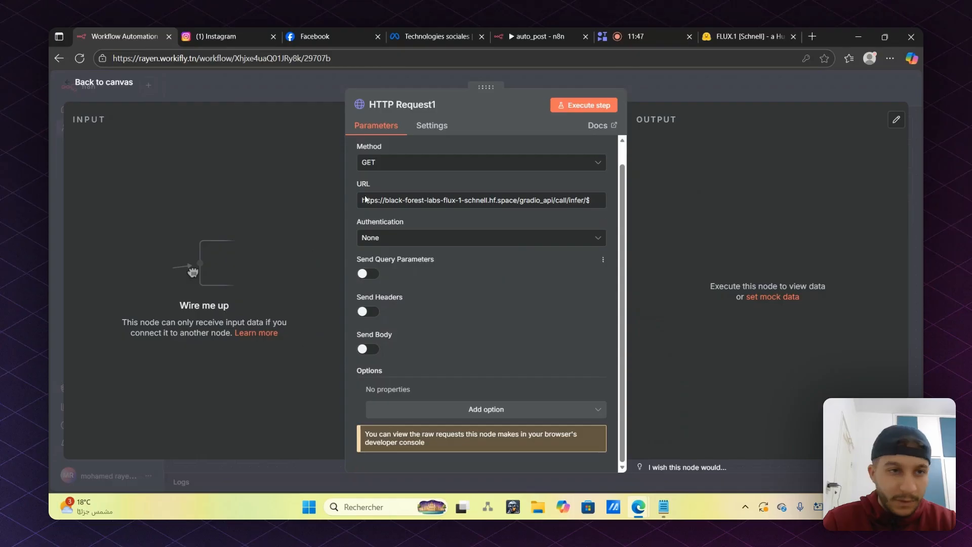
click(104, 82)
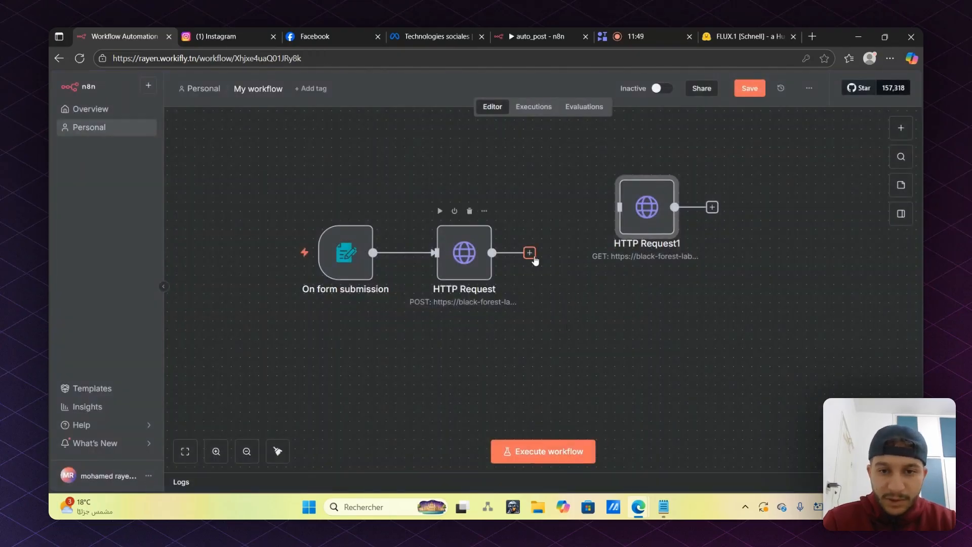
Connect HTTP Request to HTTP Request1 in one row, save the workflow and shift HTTP Request slightly toward HTTP Request1
drag(527, 252, 657, 251)
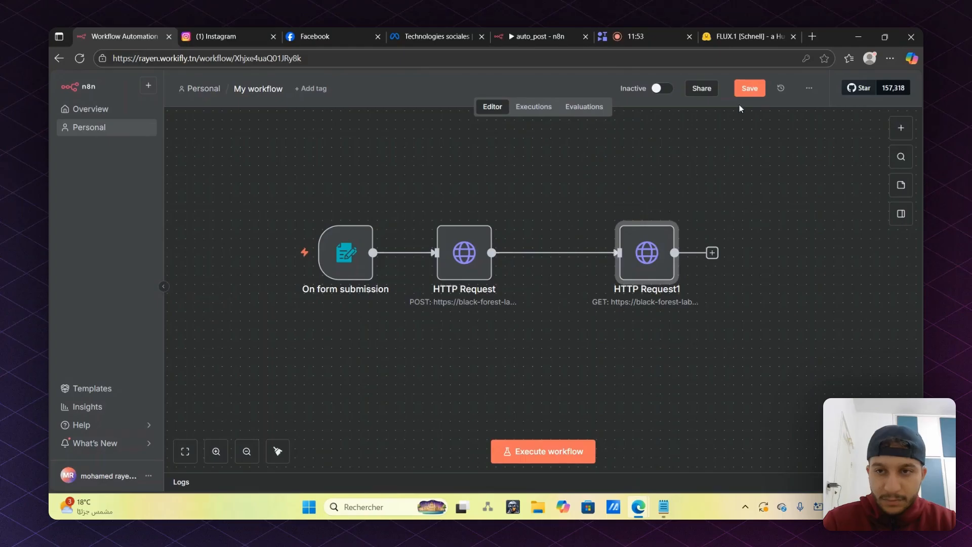
click(749, 89)
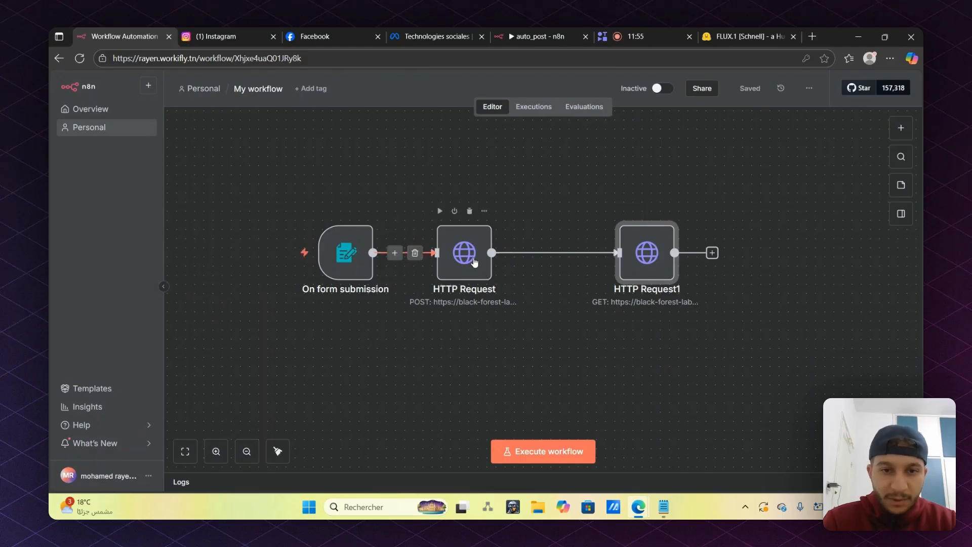
drag(480, 261, 498, 261)
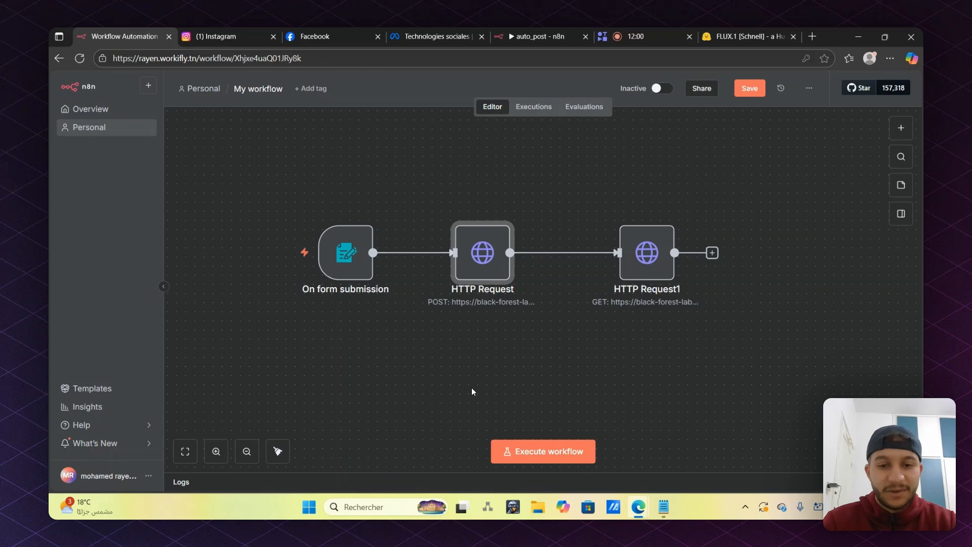
Run the On form submission trigger and submit the test form with sujet "crypto" and langue "english", closing the form window
mouse_move(338, 258)
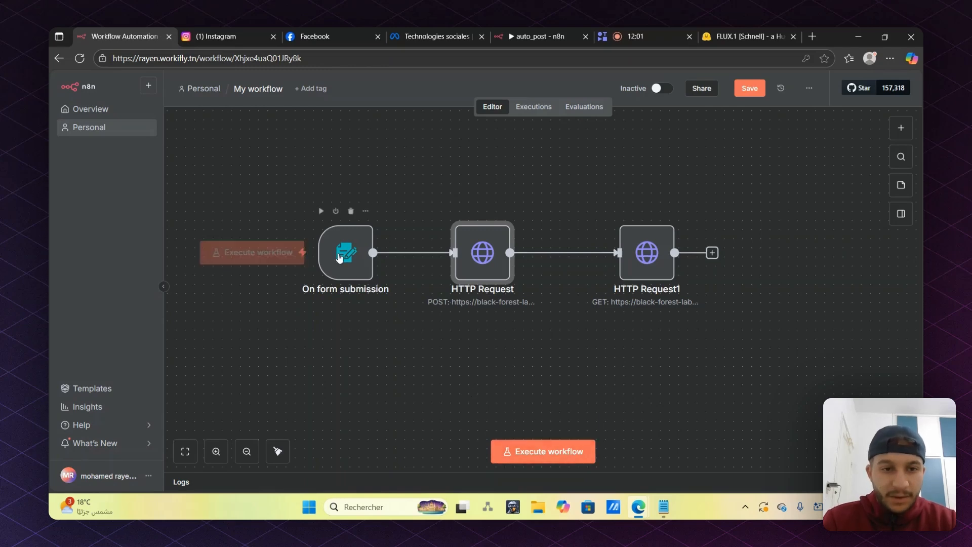
click(321, 211)
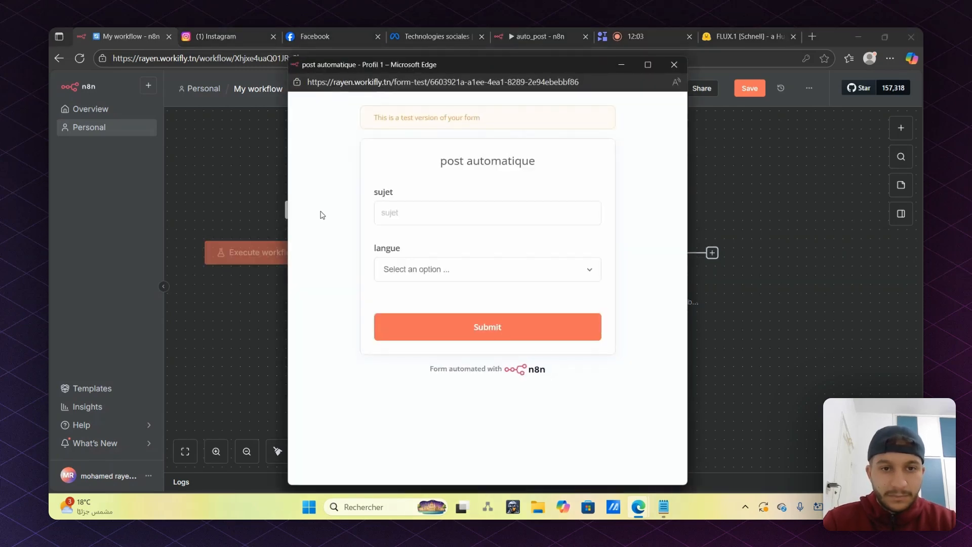
click(414, 218)
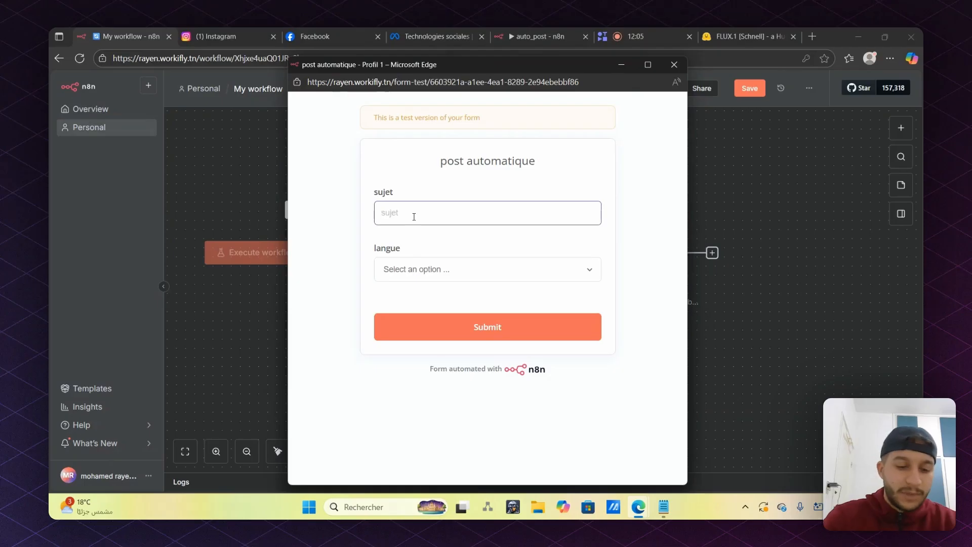
text(crypto)
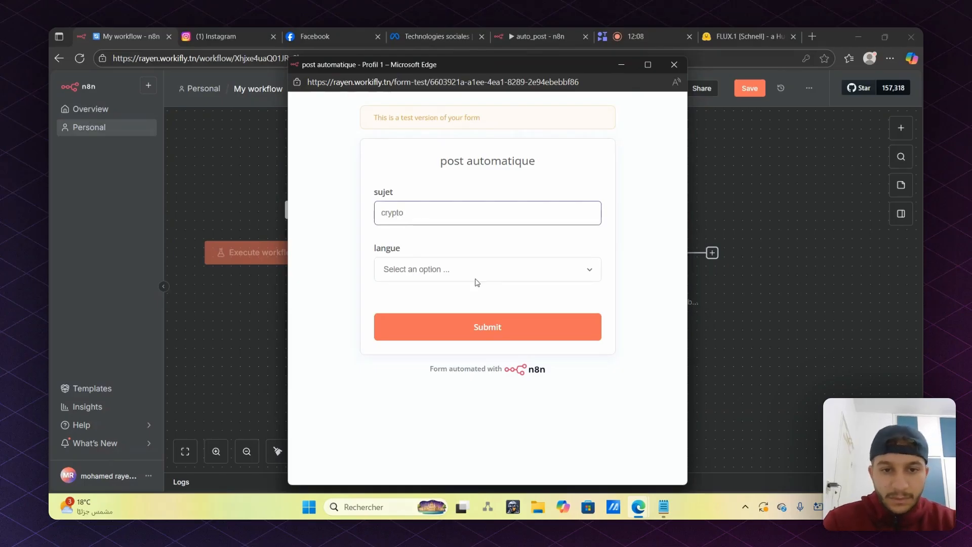
click(457, 275)
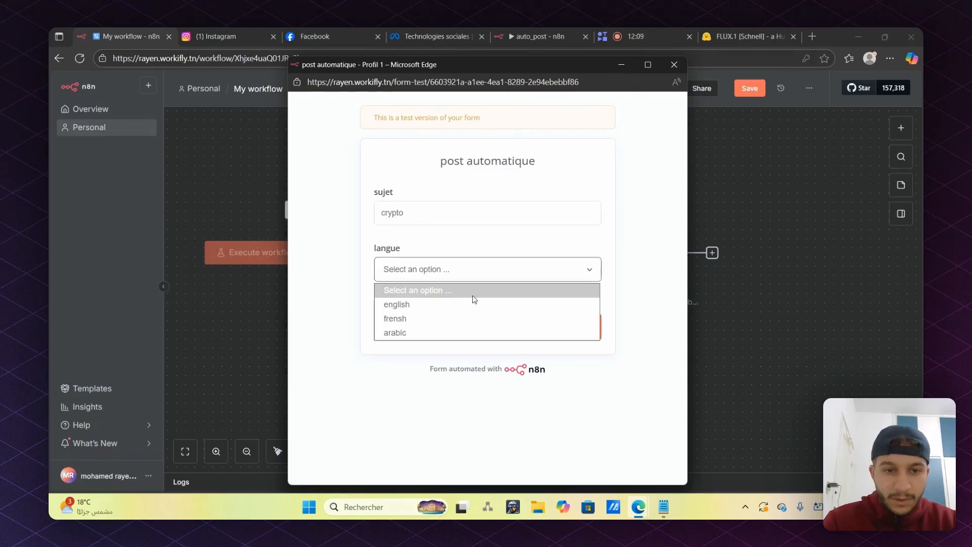
click(397, 305)
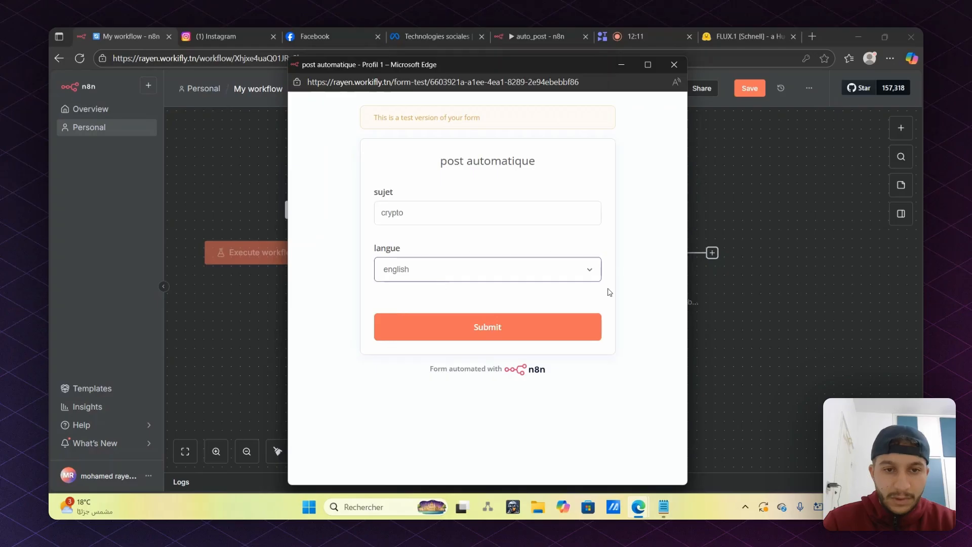
click(522, 326)
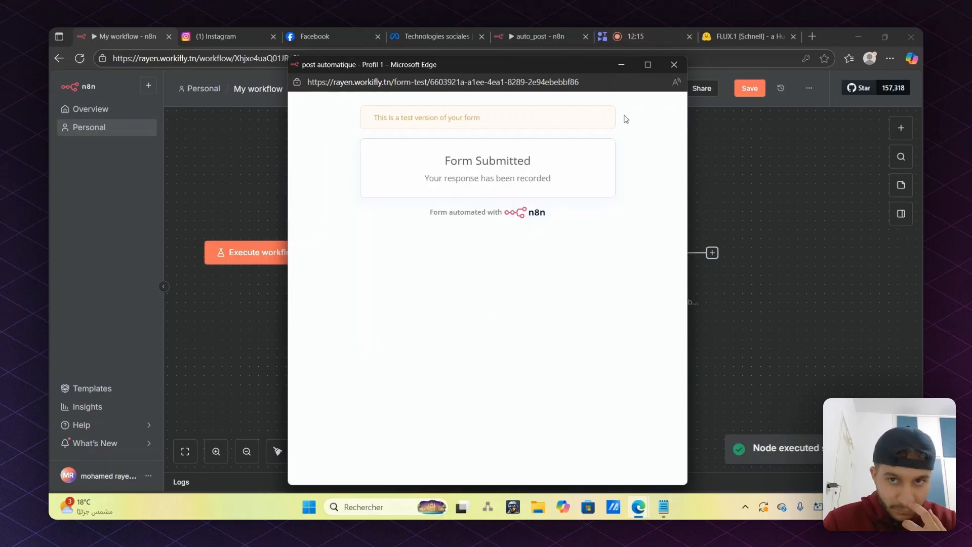
click(673, 65)
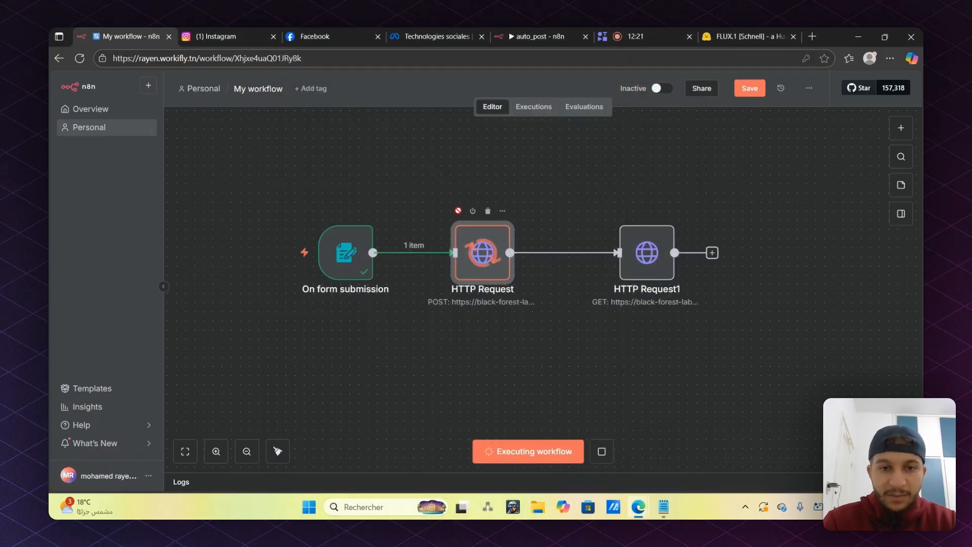
Examine the HTTP Request node's settings, the sujet expression in its JSON body with the resolved prompt, and its event_id output
double_click(484, 256)
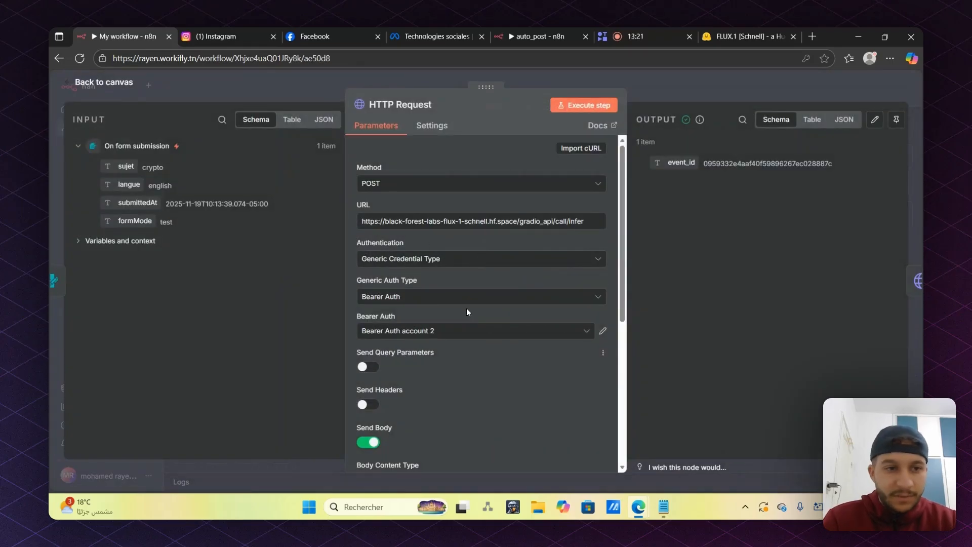
scroll(488, 298, down, 1)
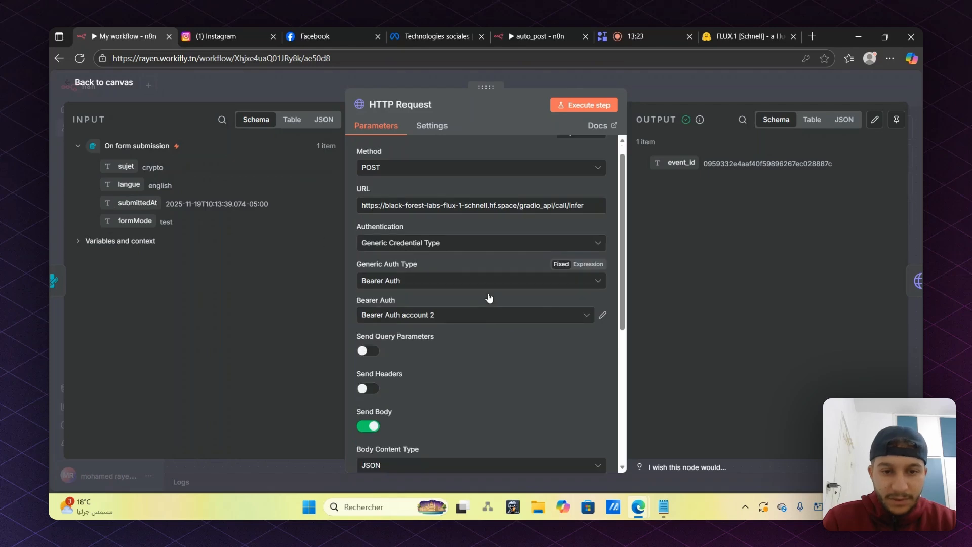
scroll(488, 296, down, 5)
scroll(461, 318, down, 1)
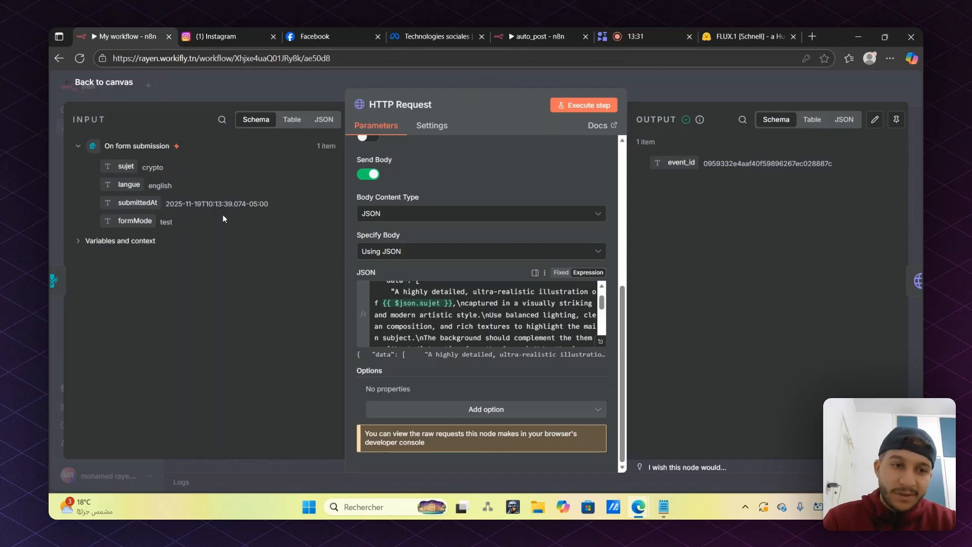
drag(126, 168, 390, 299)
click(391, 303)
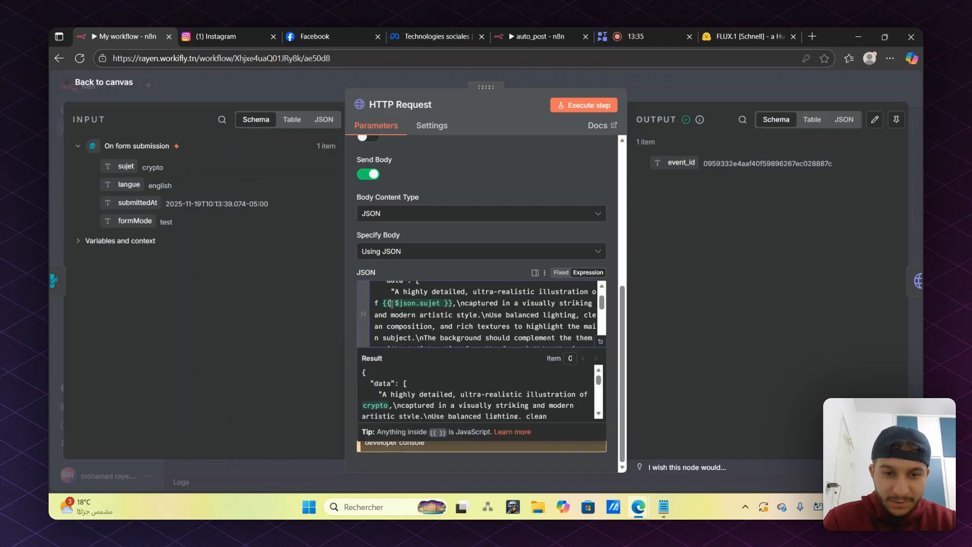
scroll(467, 390, down, 2)
scroll(467, 384, up, 2)
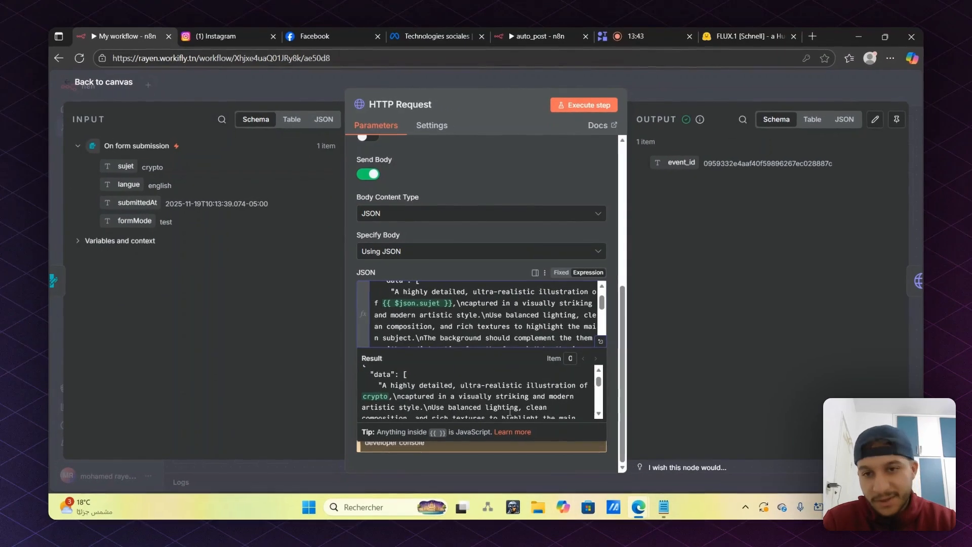
click(513, 172)
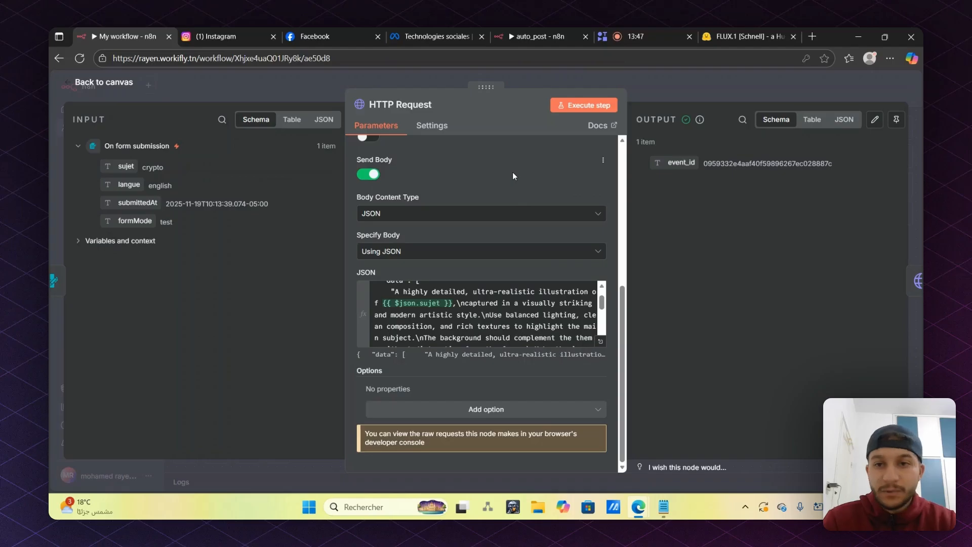
click(496, 318)
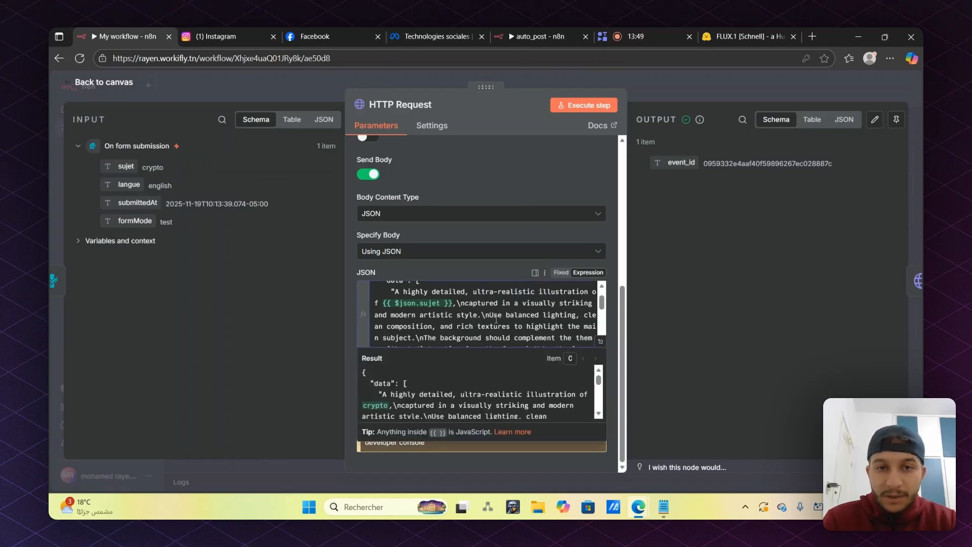
click(495, 186)
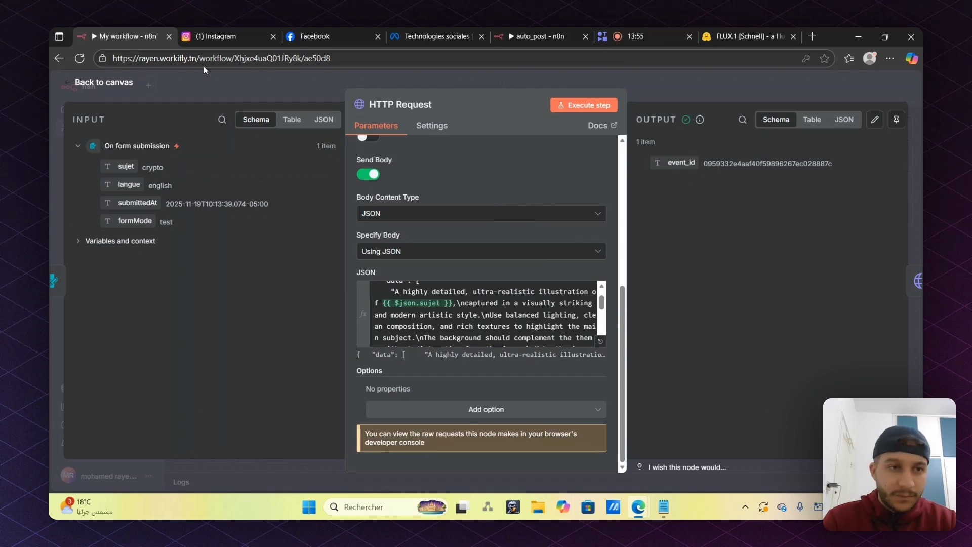
click(109, 81)
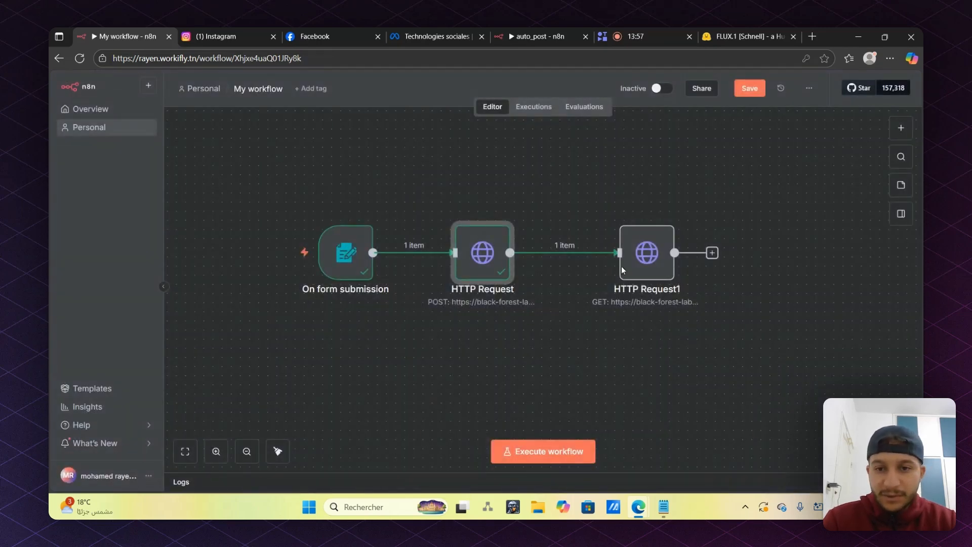
Remove the $EVENT_ID placeholder from the end of the URL in the HTTP Request1 node, keeping everything through "infer/"
double_click(631, 253)
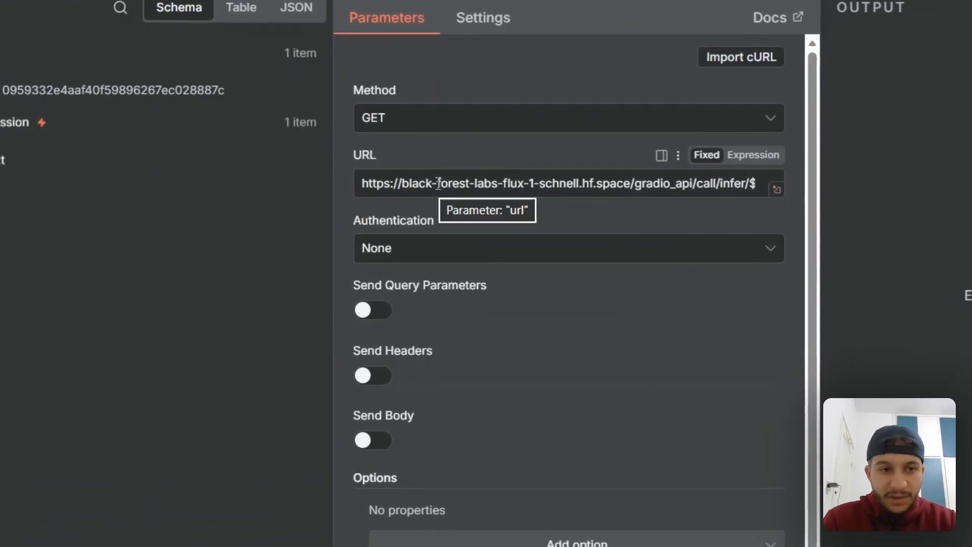
click(777, 190)
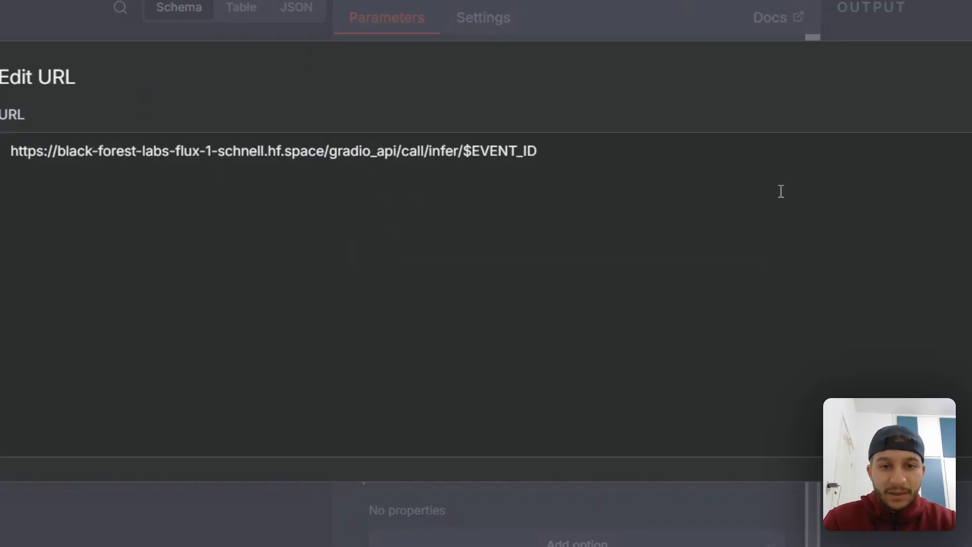
key(BackSpace)
key(BackSpace)
key(BackSpace)
key(BackSpace)
key(BackSpace)
key(BackSpace)
key(BackSpace)
key(BackSpace)
key(BackSpace)
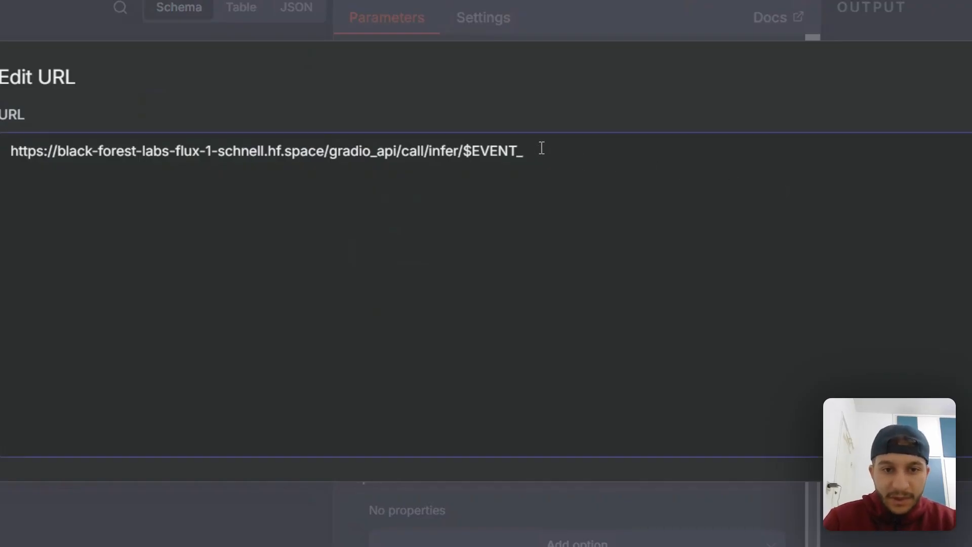
click(405, 4)
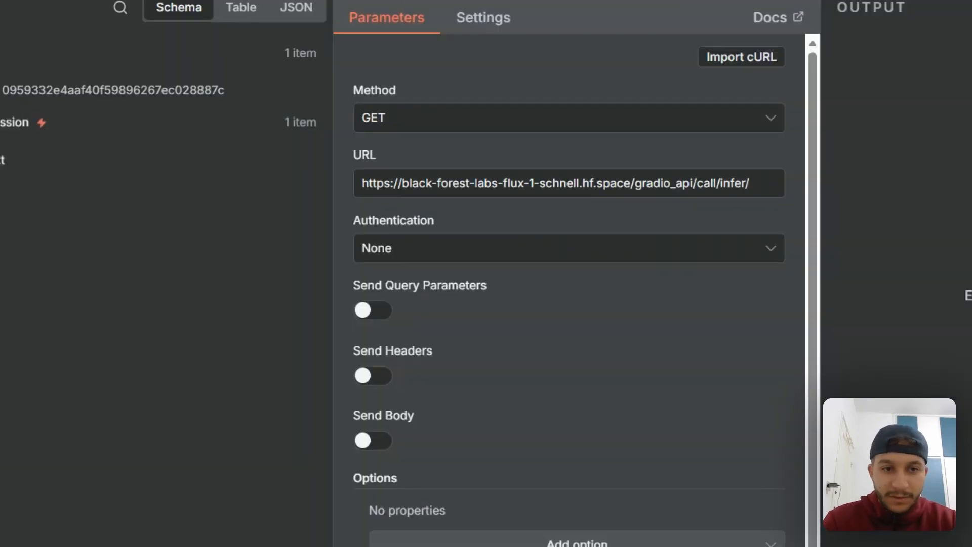
Append the previous node's event_id as {{ $json.event_id }} directly after "infer/" in the HTTP Request1 URL, with no space between
drag(76, 90, 754, 188)
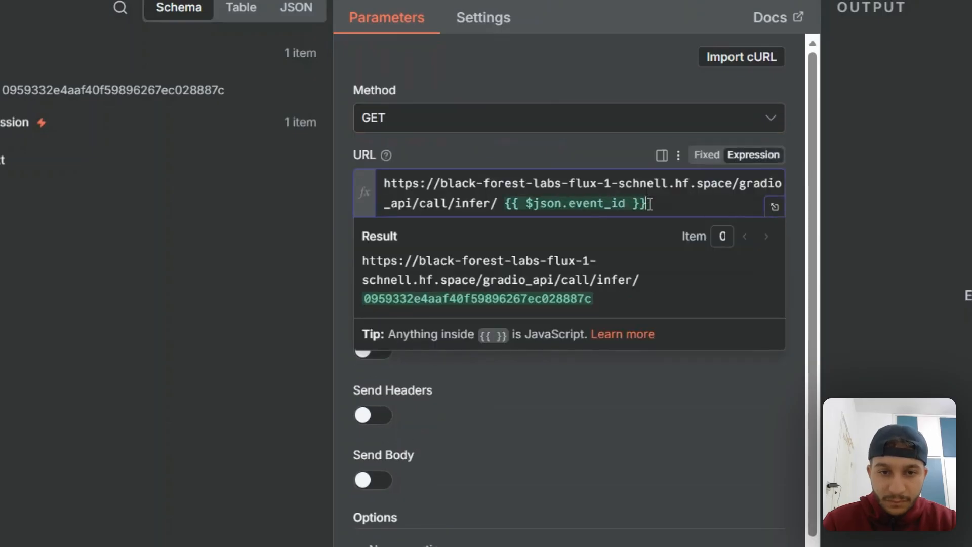
key(BackSpace)
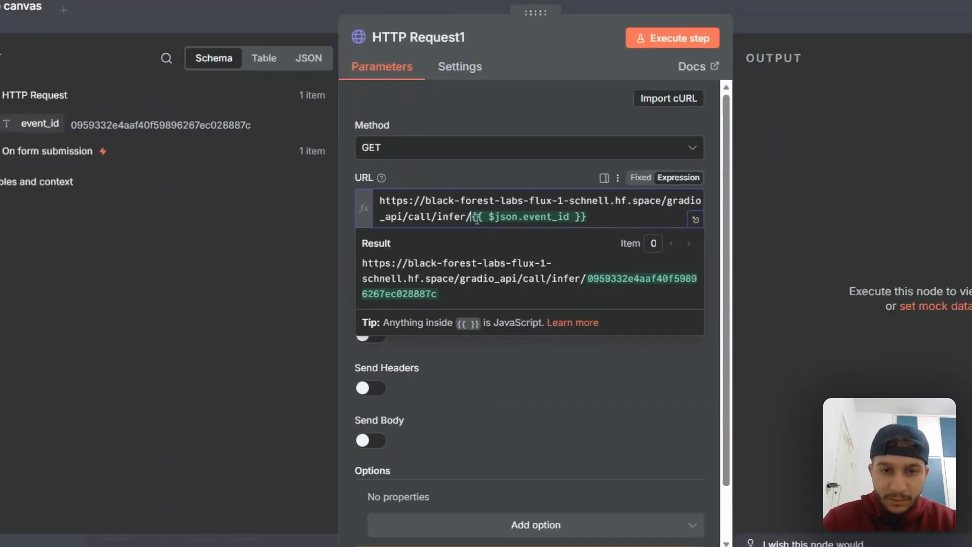
click(566, 65)
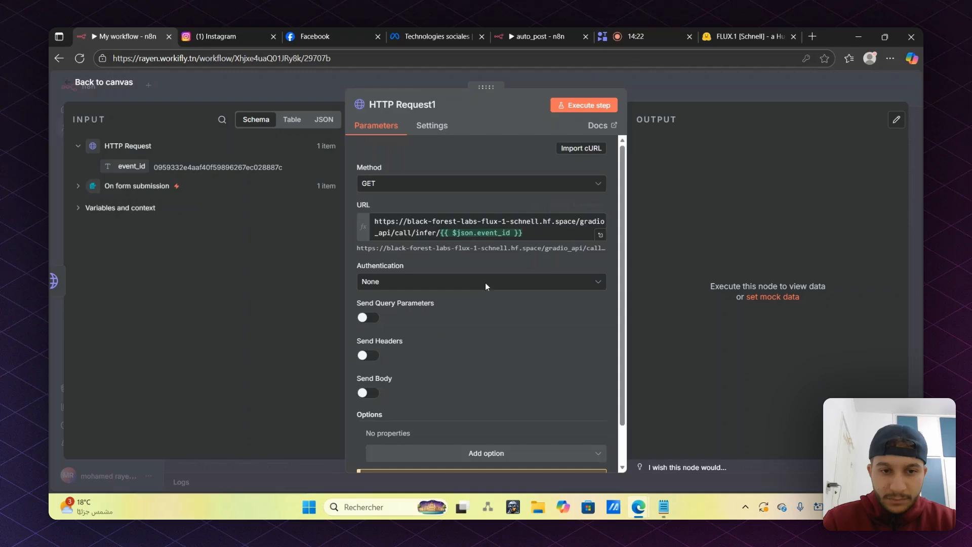
Set HTTP Request1's authentication to Generic Credential Type with Bearer Auth, using the Bearer Auth account 2 credential
scroll(485, 304, down, 1)
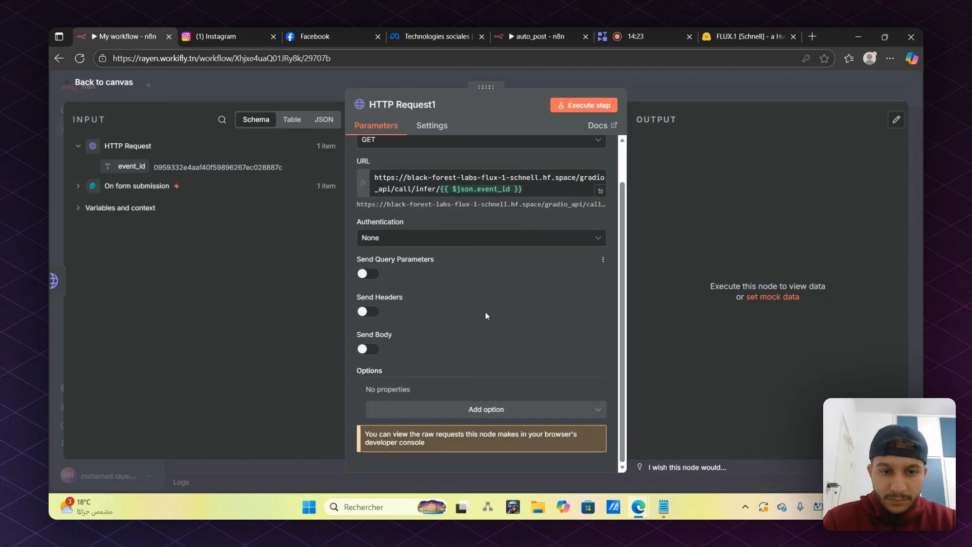
scroll(486, 313, up, 1)
click(380, 284)
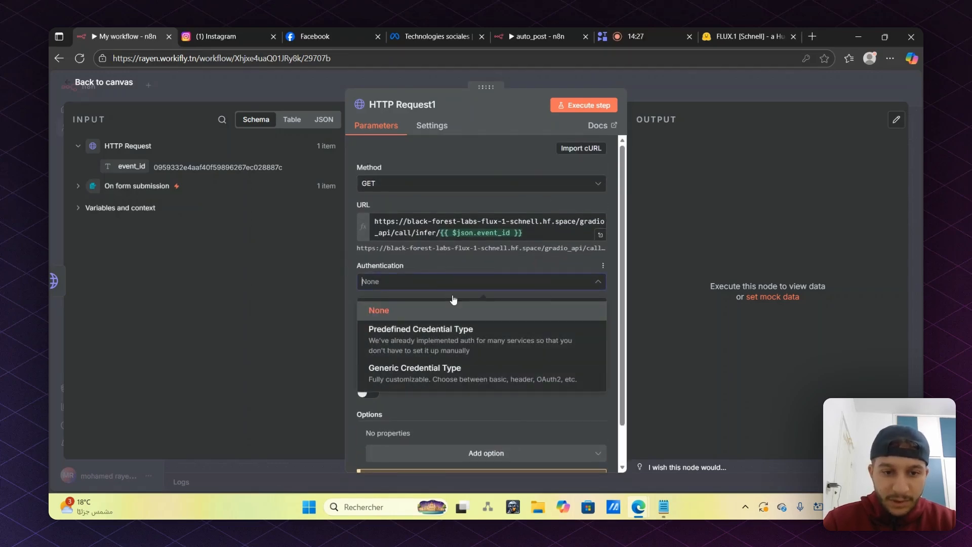
click(423, 374)
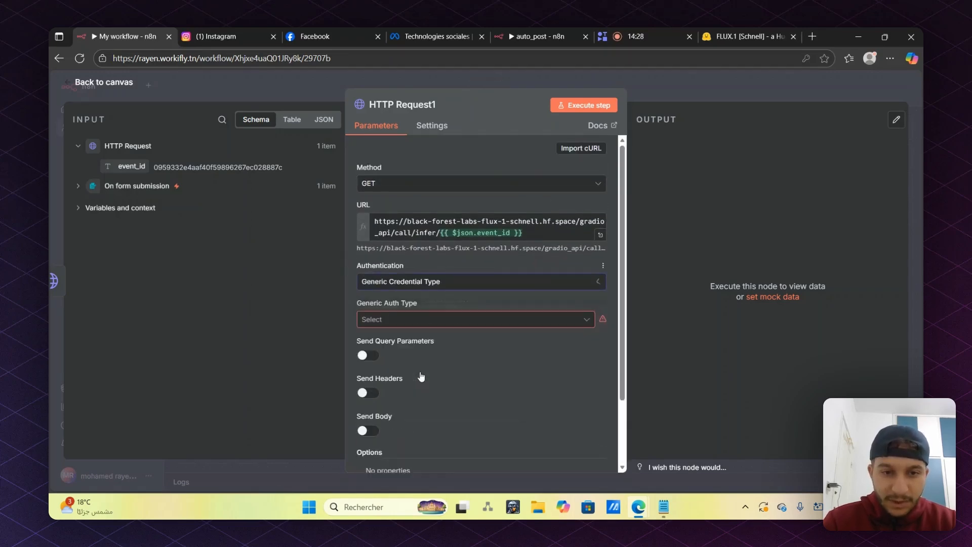
click(420, 320)
click(407, 180)
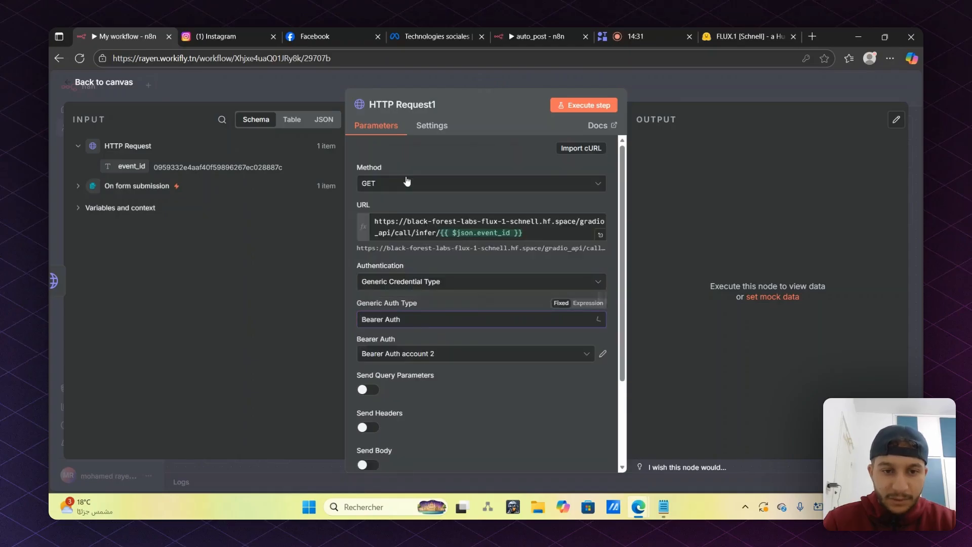
scroll(557, 384, down, 1)
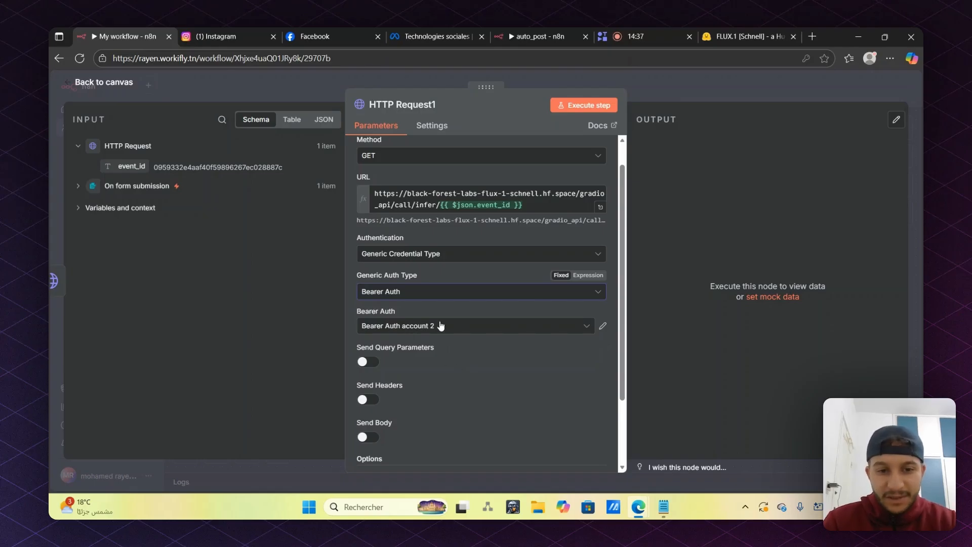
Execute the HTTP Request1 step and inspect its output in JSON and Schema form before returning to the canvas
click(590, 106)
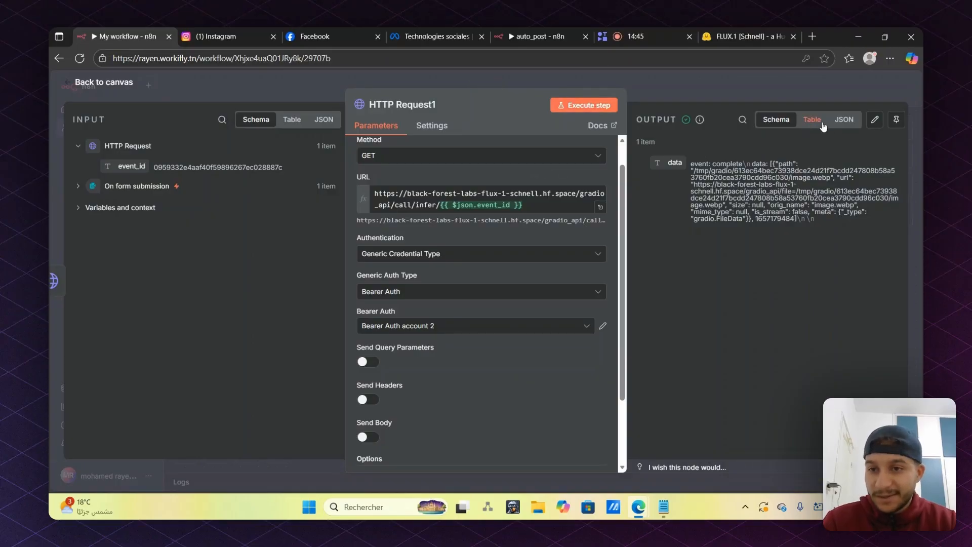
click(844, 120)
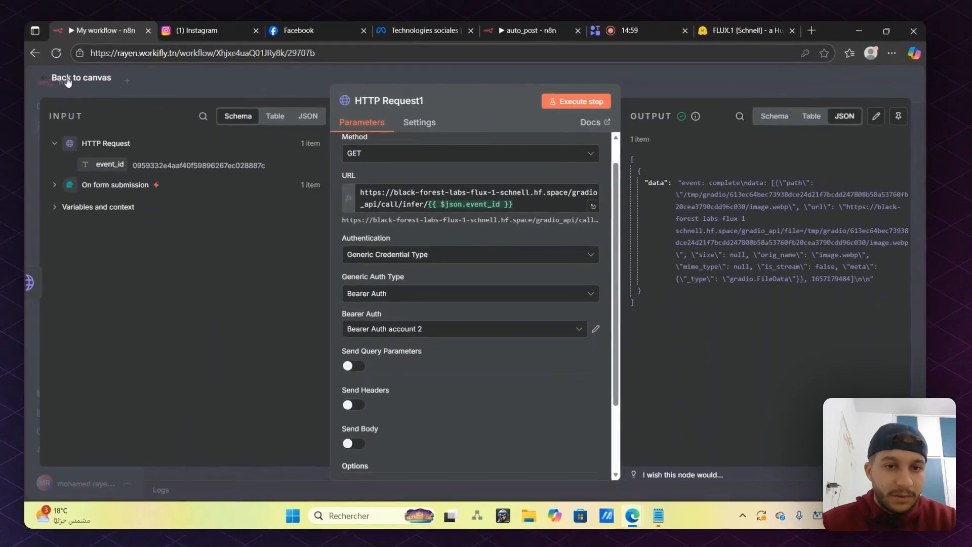
click(67, 80)
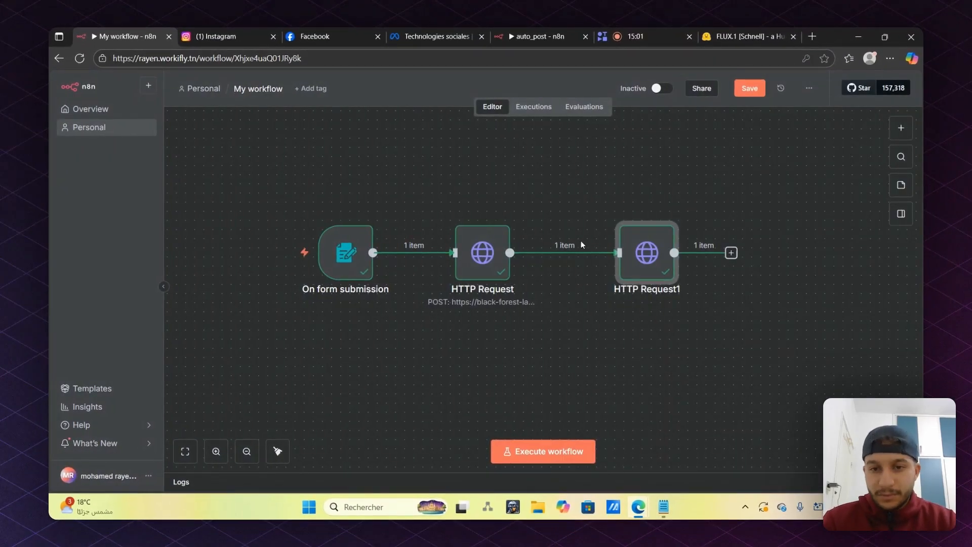
double_click(635, 258)
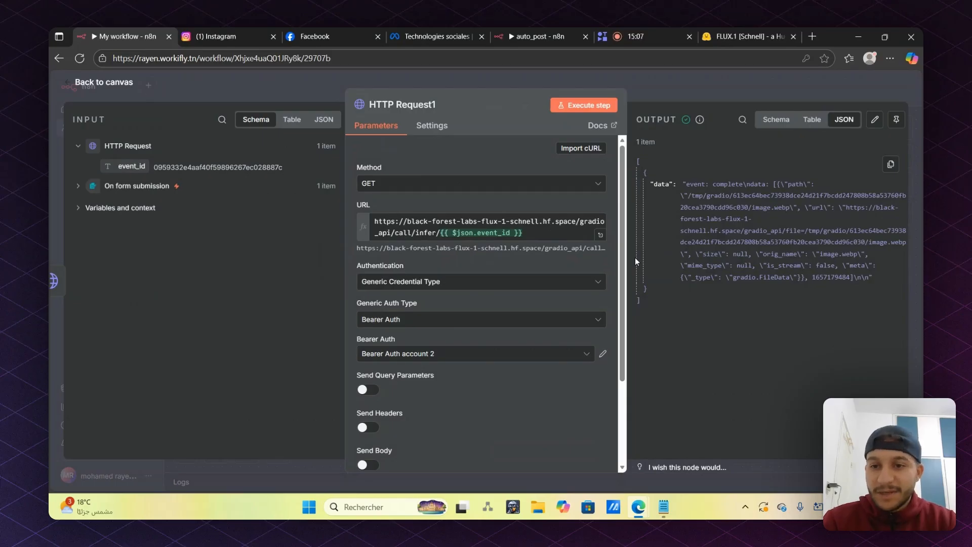
click(775, 119)
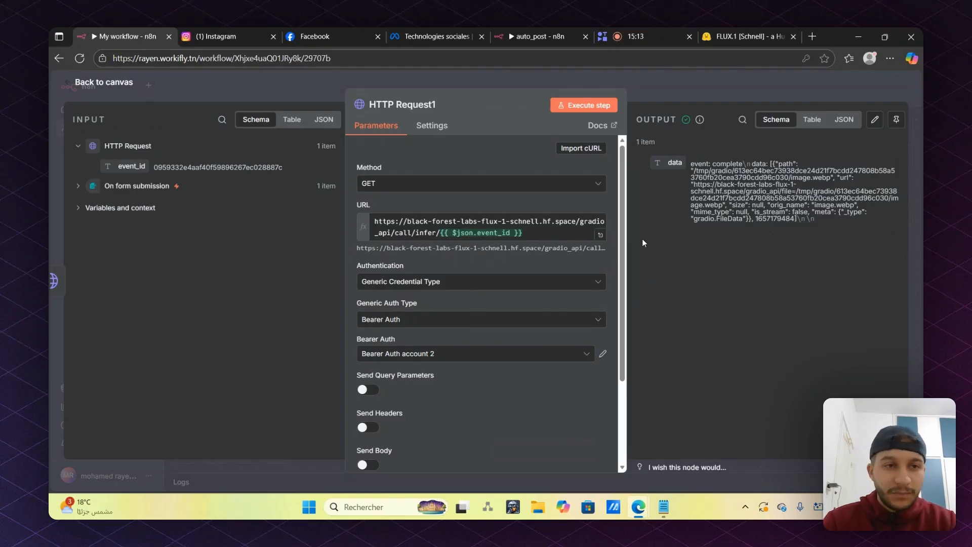
click(117, 85)
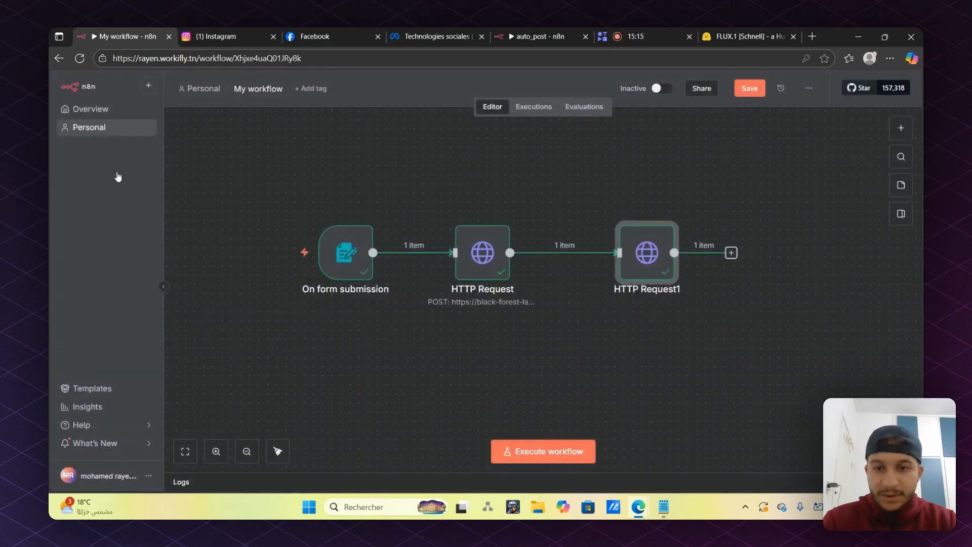
Add a Code node using the Code in JavaScript action after HTTP Request1
scroll(527, 290, right, 3)
click(655, 253)
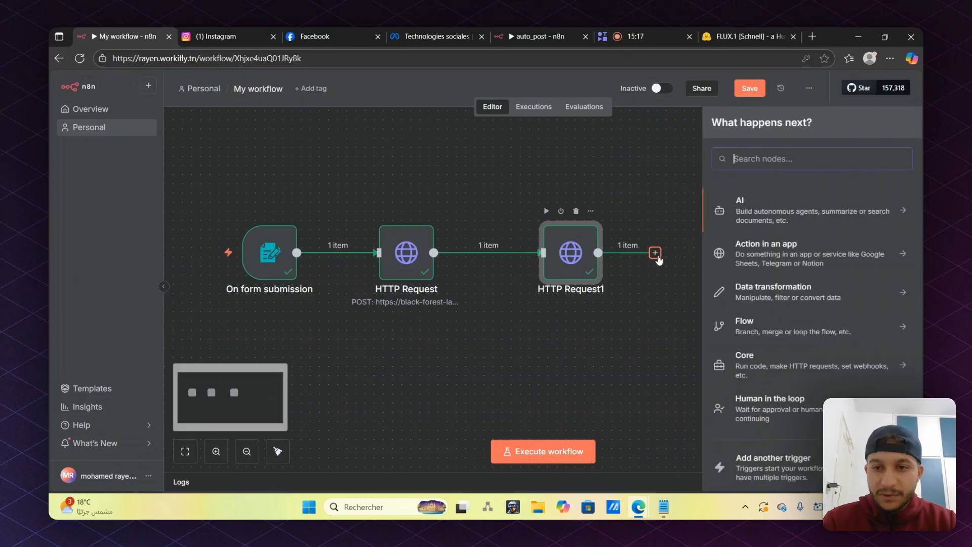
text(code)
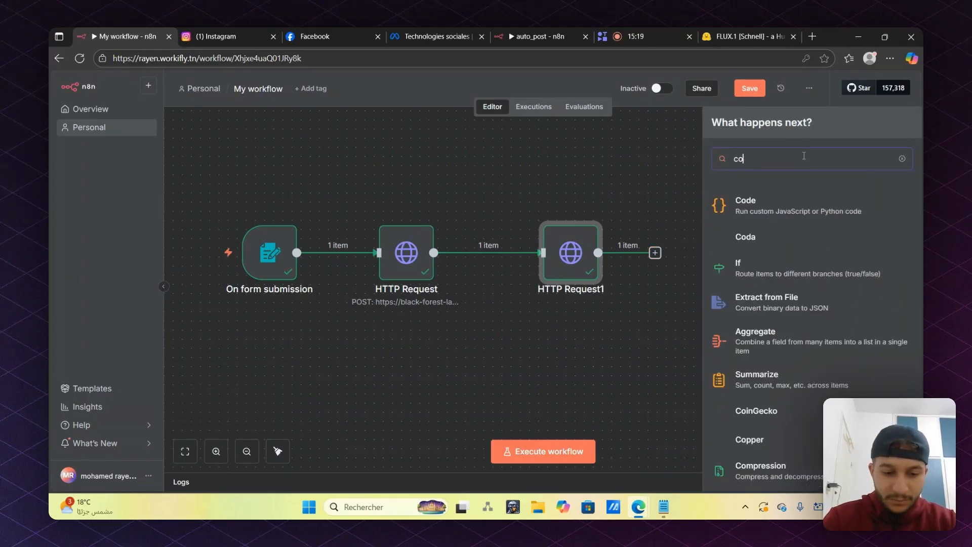
click(759, 204)
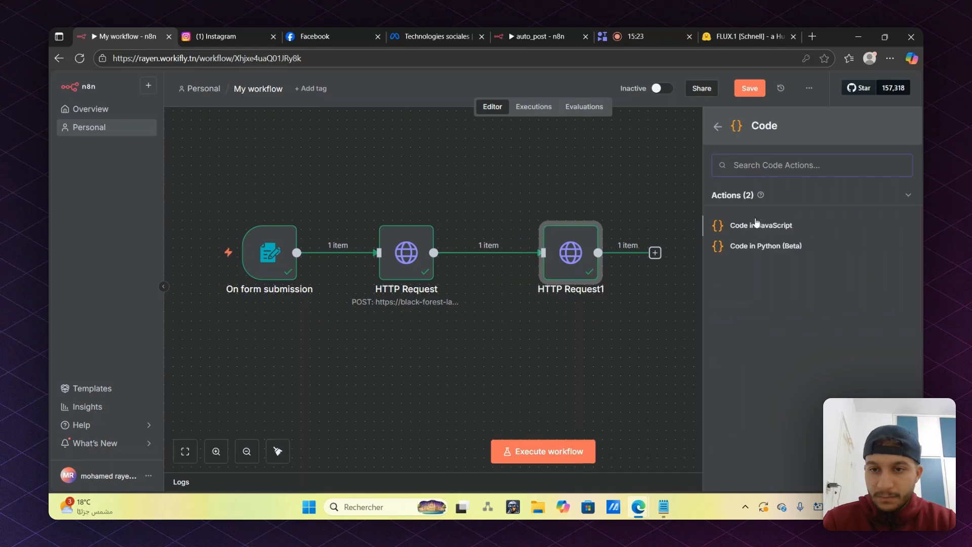
click(763, 225)
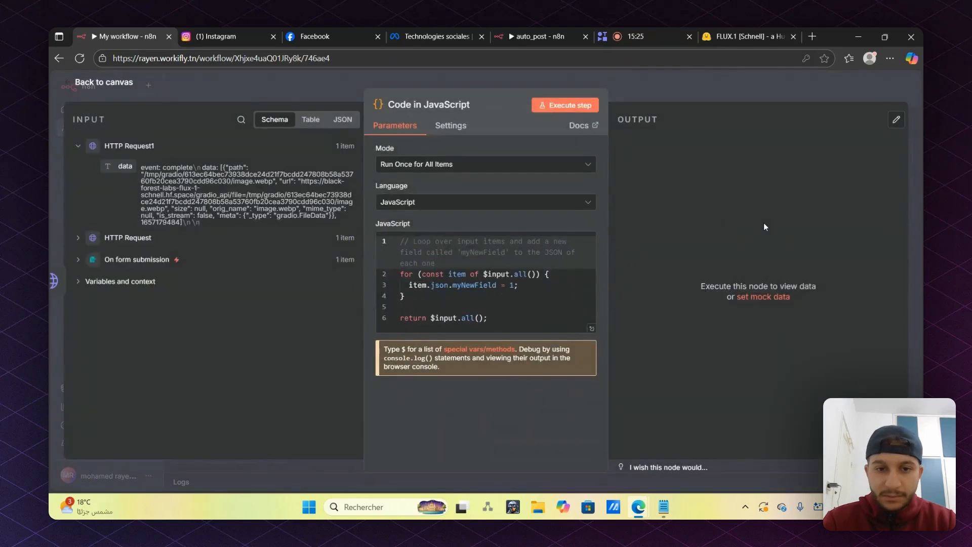
Clear the default script from the new Code in JavaScript node and review the data field coming from HTTP Request1
drag(512, 318, 364, 210)
key(Delete)
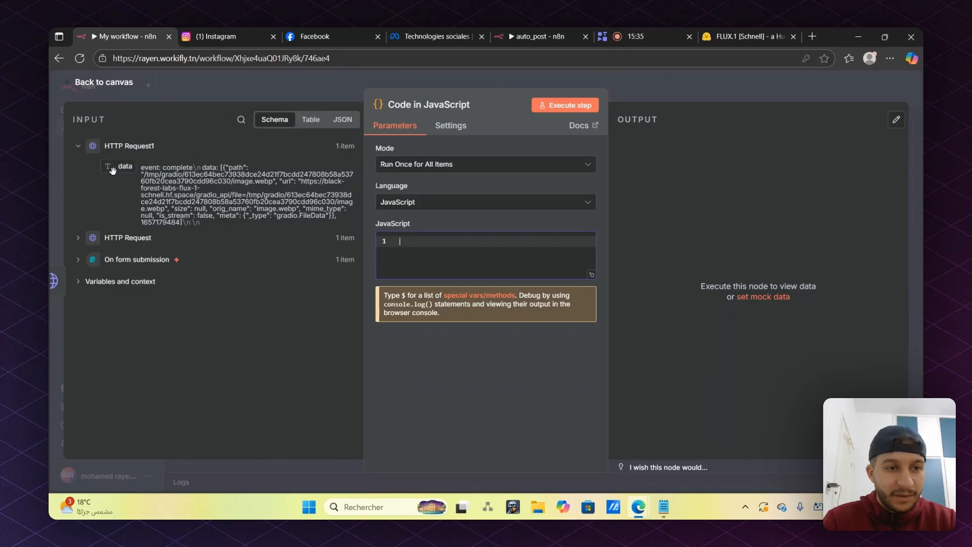
drag(113, 170, 265, 222)
click(233, 355)
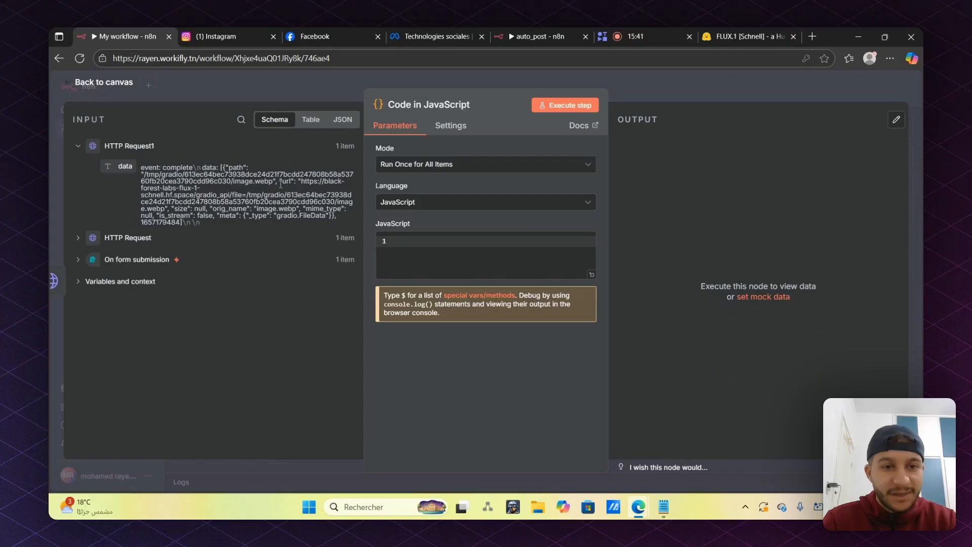
Copy the entire script from the Code in JavaScript node of the auto_post workflow
click(517, 33)
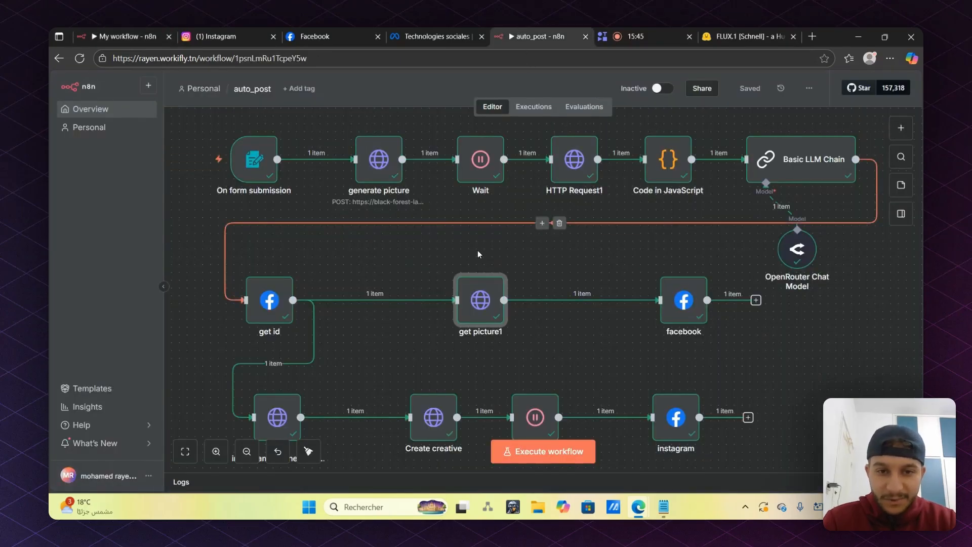
double_click(673, 159)
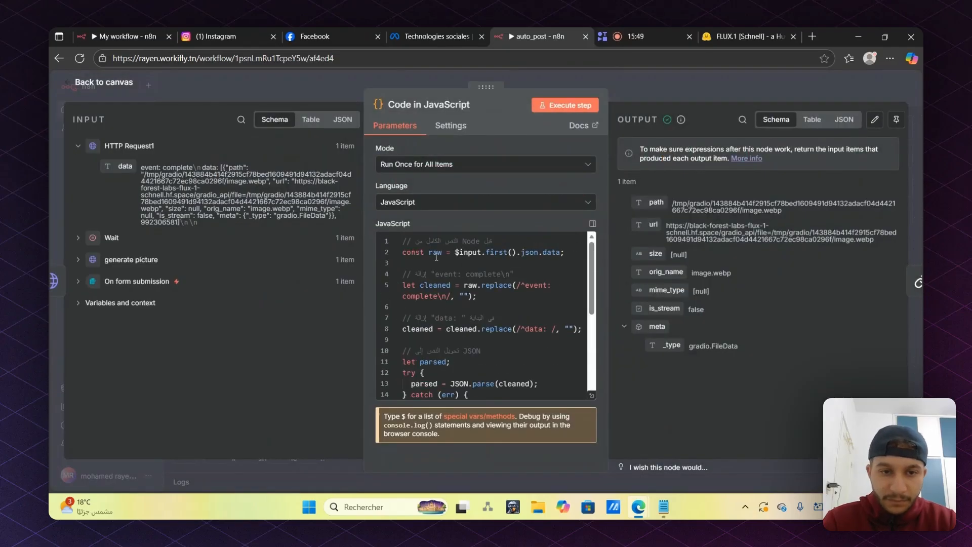
click(436, 257)
key(ctrl+a)
scroll(430, 256, down, 4)
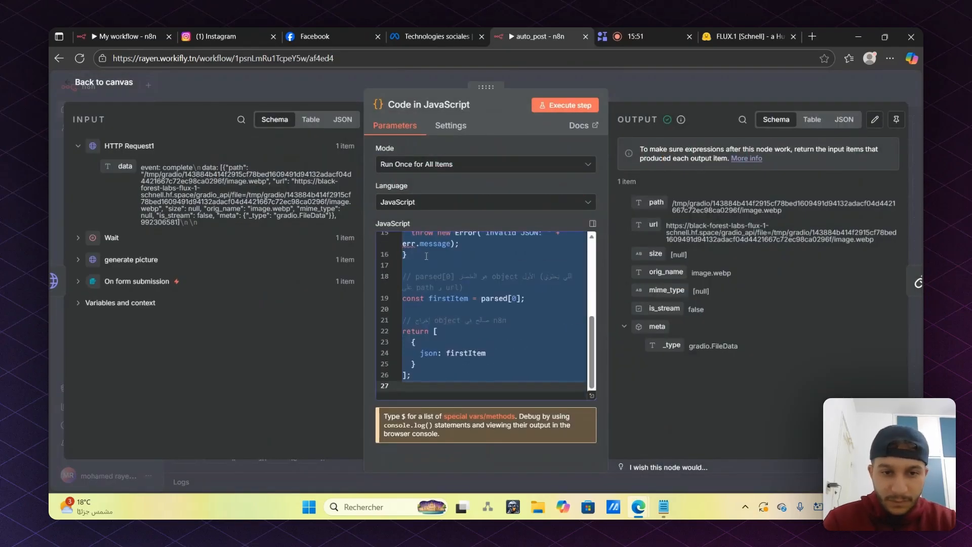
right_click(426, 256)
click(485, 297)
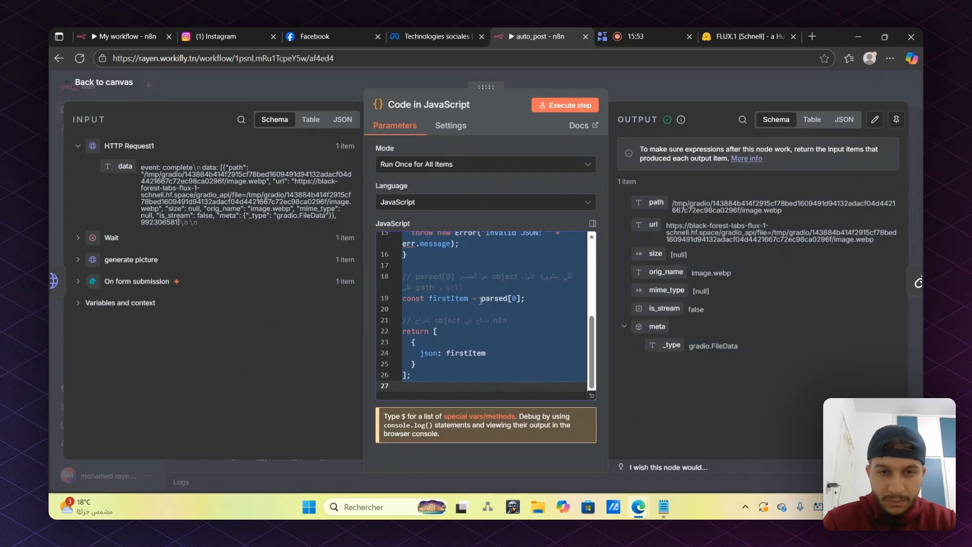
Paste the copied script into My workflow's empty Code in JavaScript node and execute the step
click(138, 29)
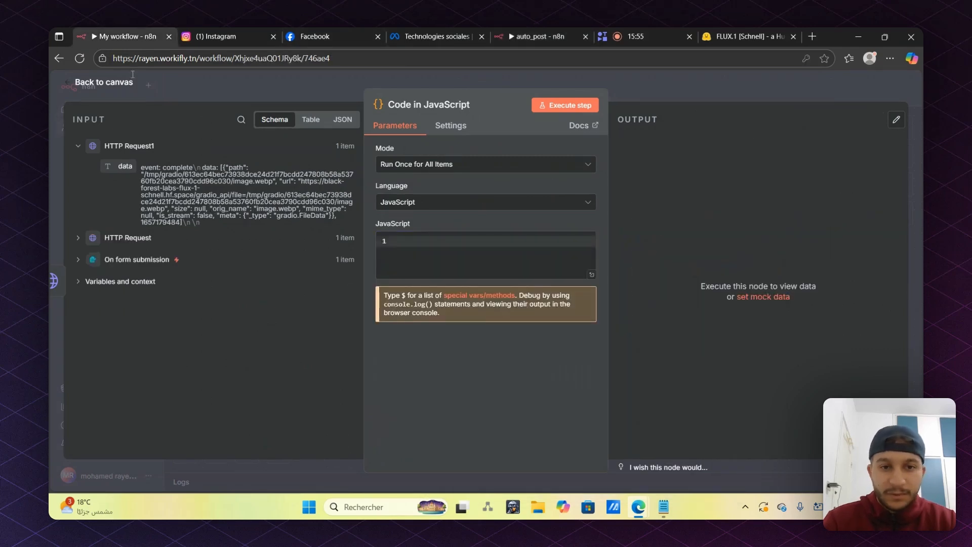
key(ctrl+v)
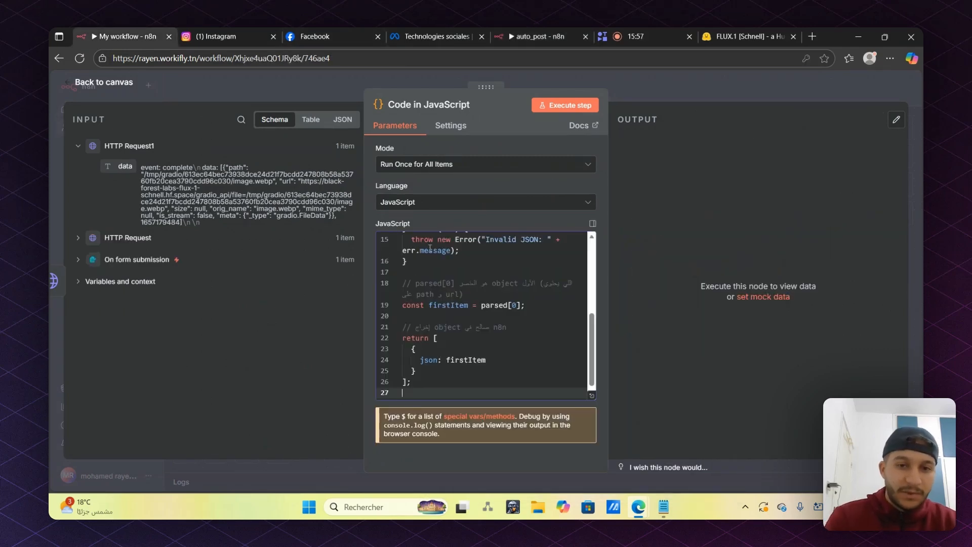
click(565, 106)
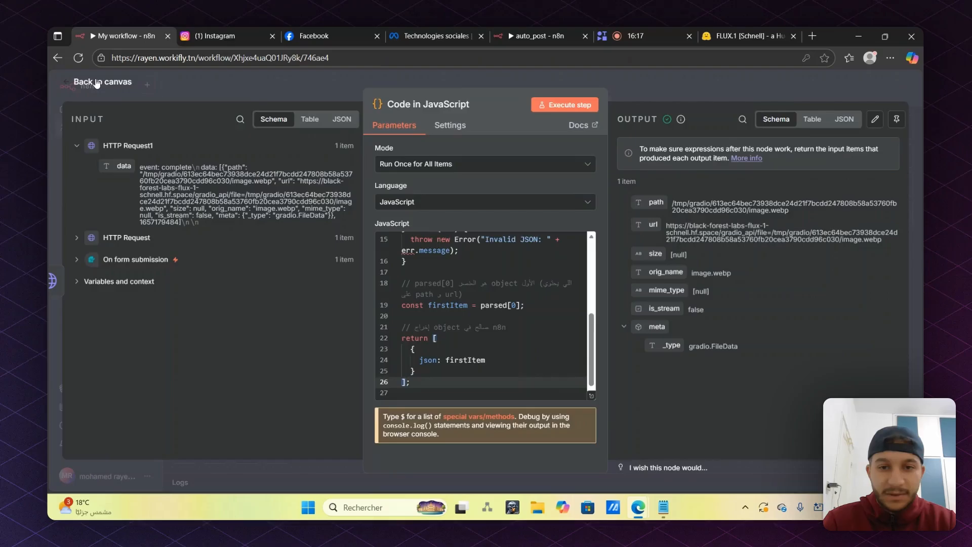
Save the workflow from the canvas and add a Basic LLM Chain node after Code in JavaScript
click(96, 82)
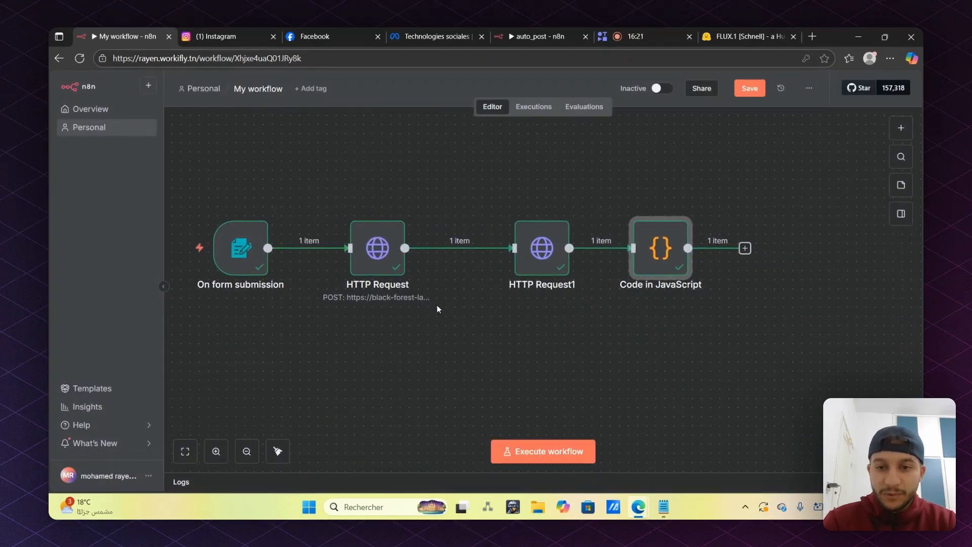
click(749, 88)
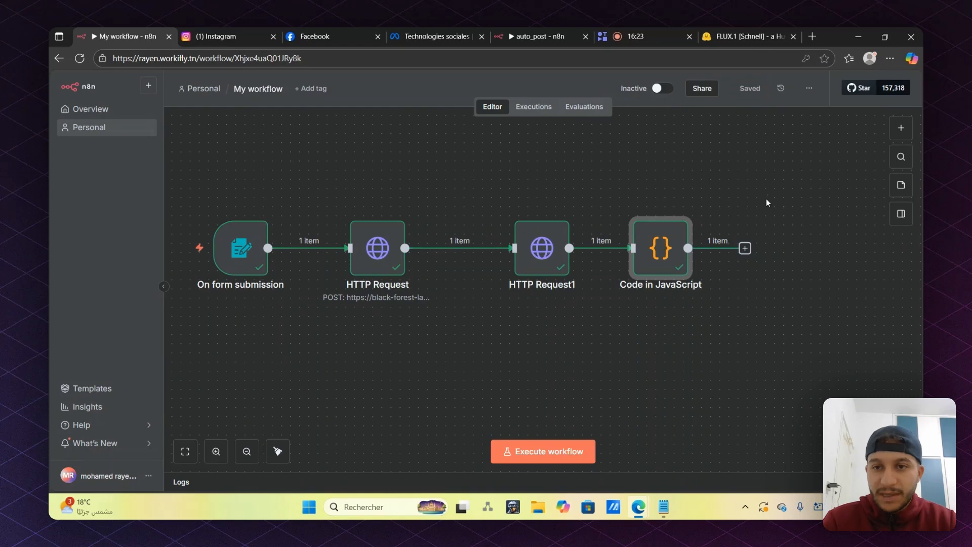
click(744, 248)
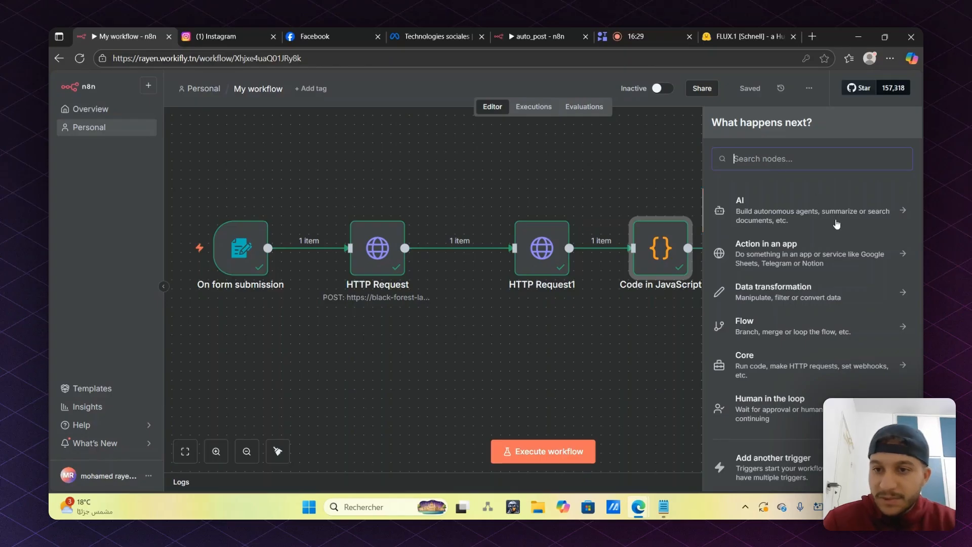
click(768, 219)
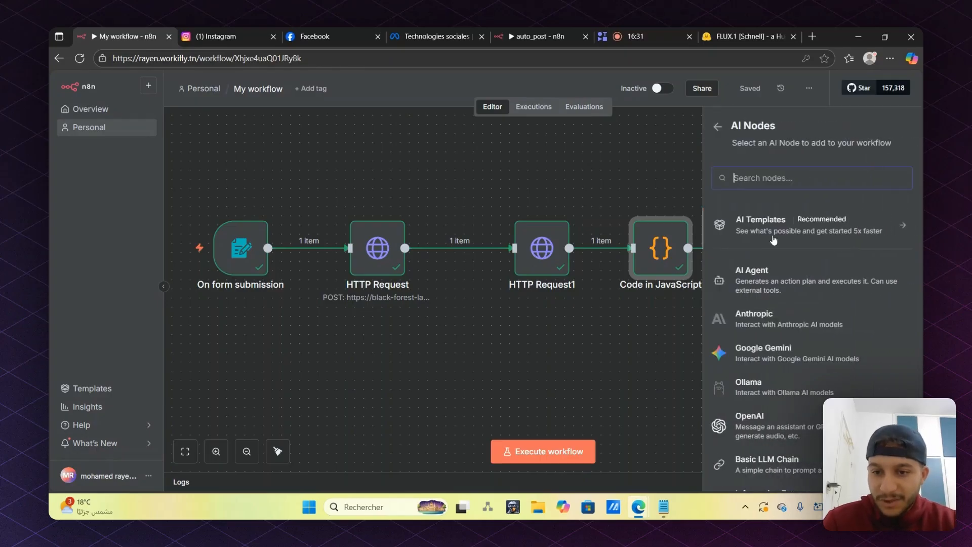
scroll(777, 349, down, 3)
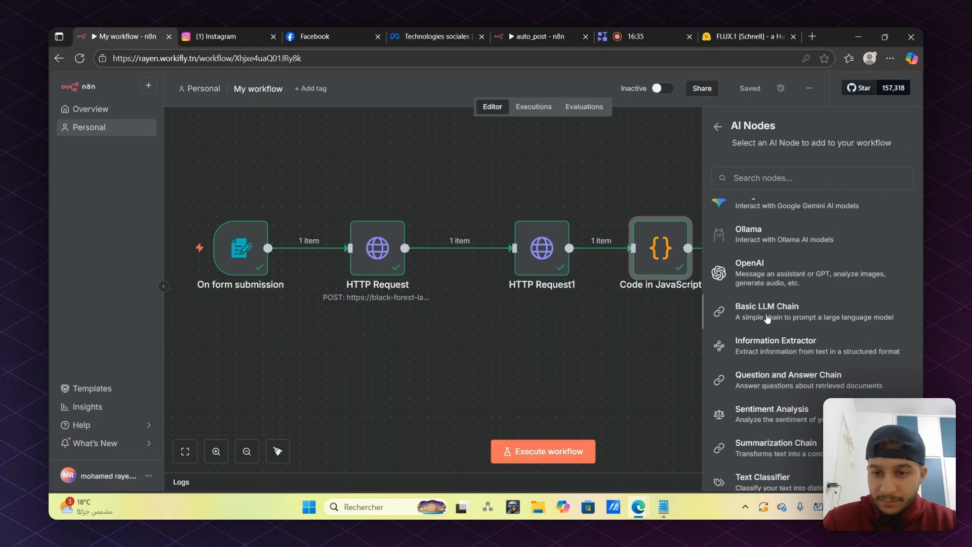
click(767, 313)
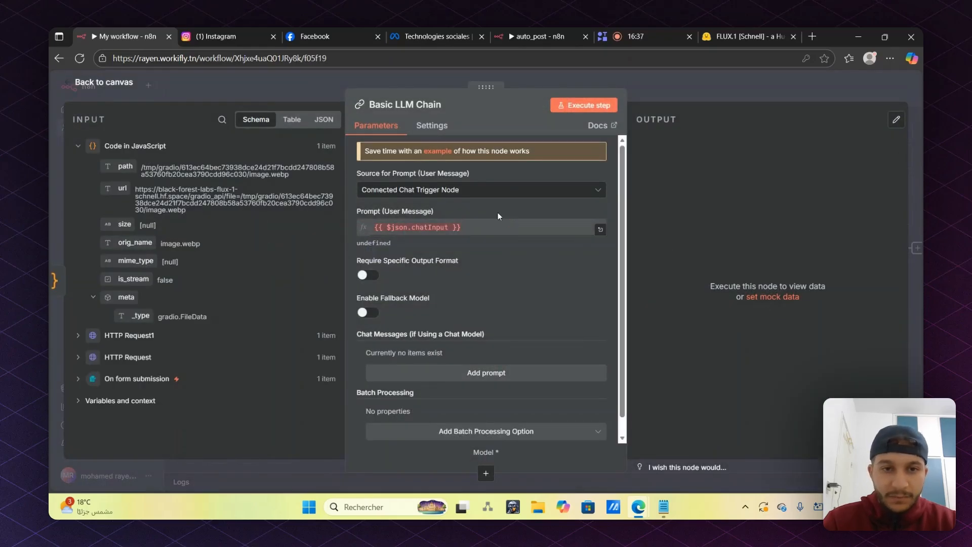
Set the Basic LLM Chain's source for the user message prompt to Define below
click(458, 191)
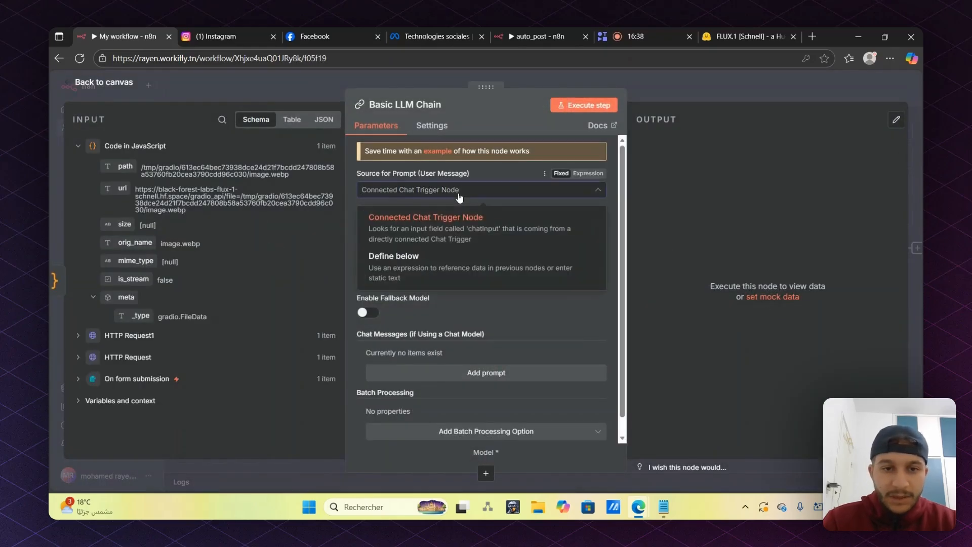
click(404, 269)
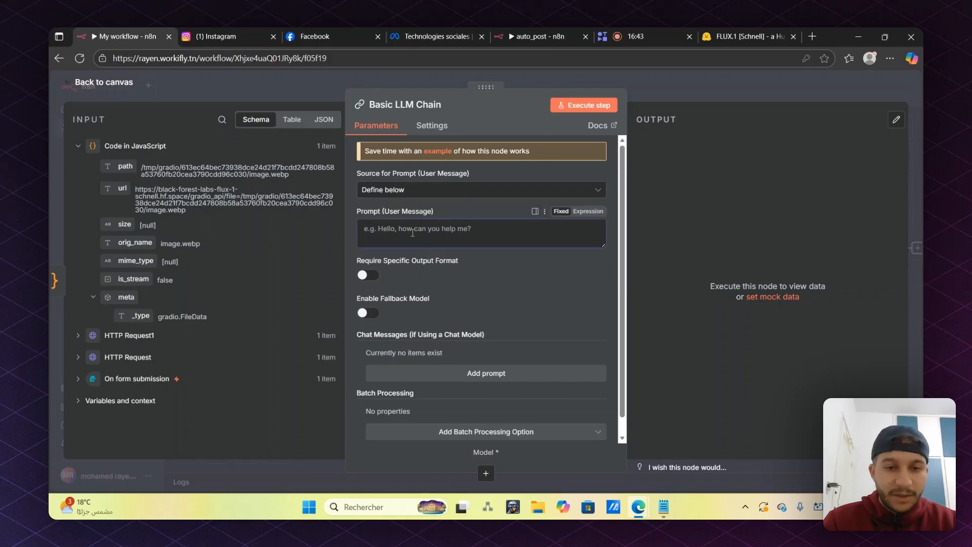
scroll(539, 309, down, 1)
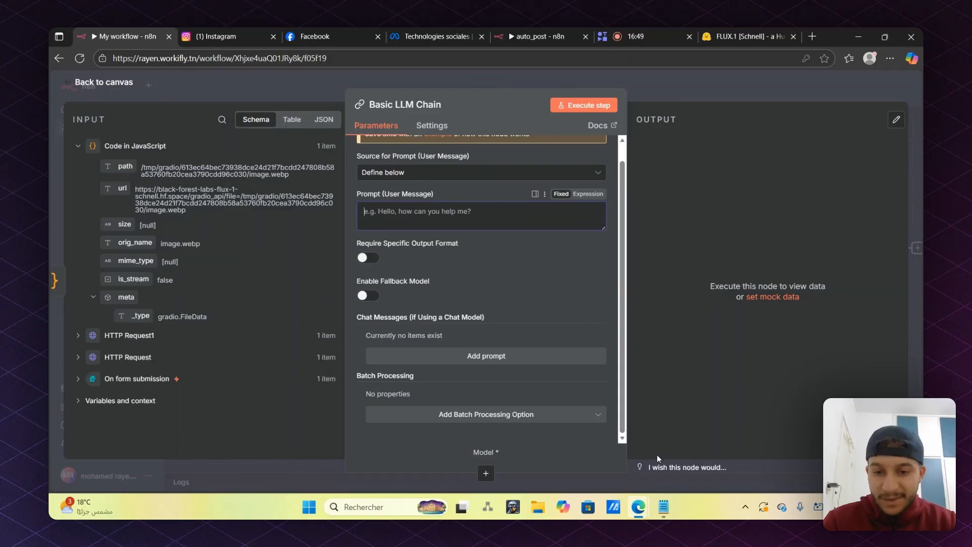
Switch to Notepad and copy the "prompt LLM" text, from "Generate a clear, engaging" through "stay general and positive"
click(669, 508)
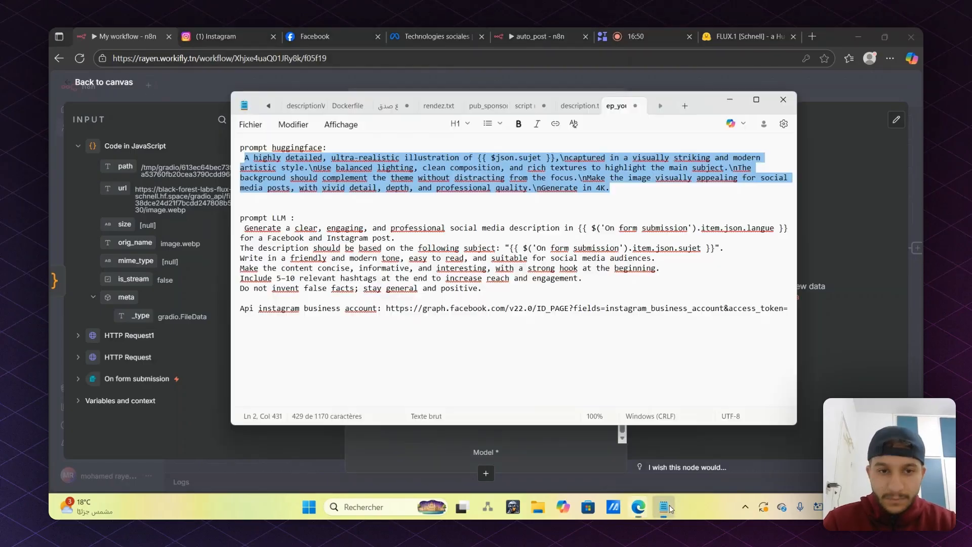
click(437, 236)
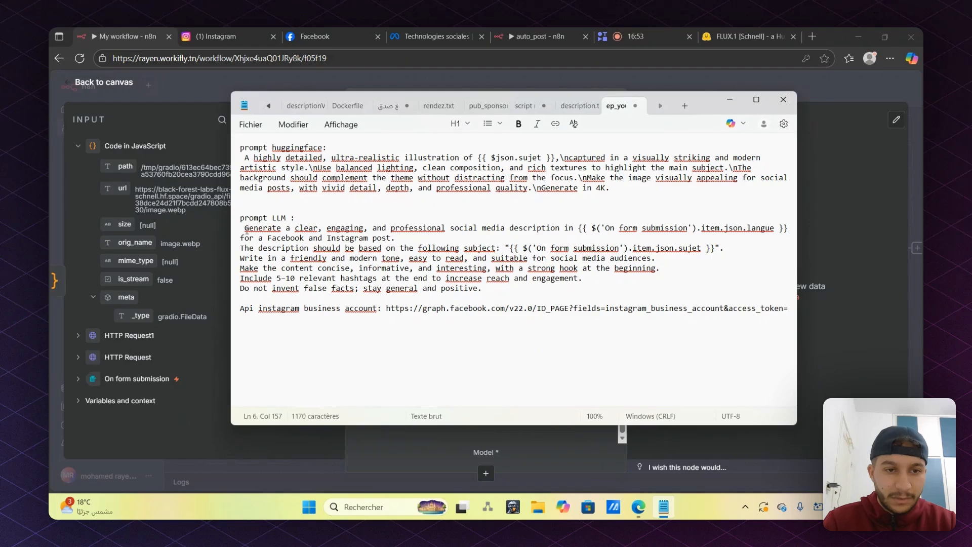
drag(243, 228, 479, 287)
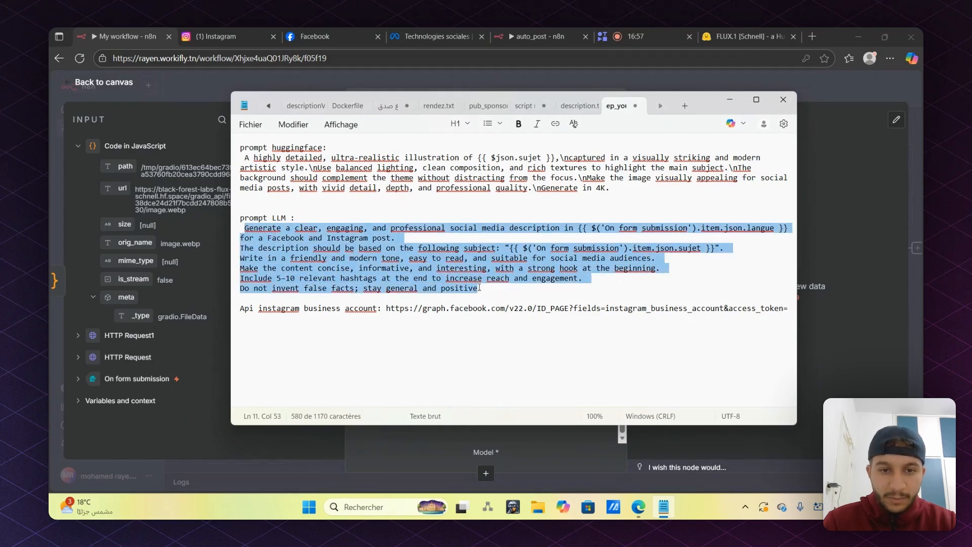
right_click(418, 272)
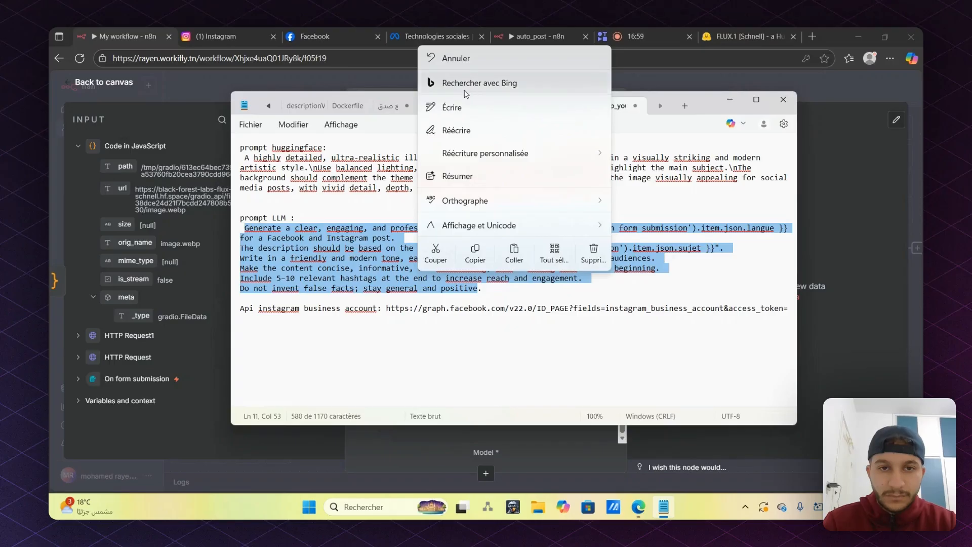
click(482, 259)
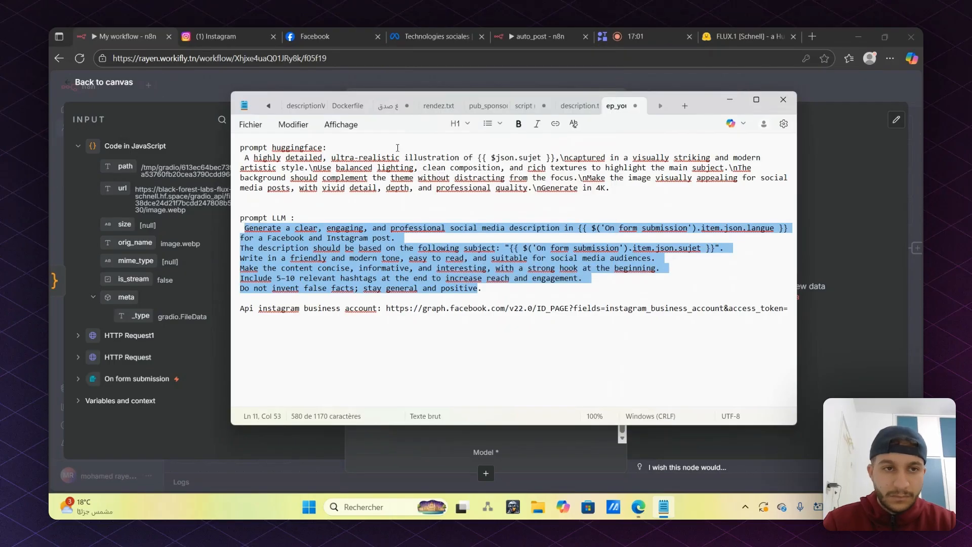
Return to My workflow, reopen the Basic LLM Chain node and paste the copied text as its user message prompt
click(182, 88)
click(182, 88)
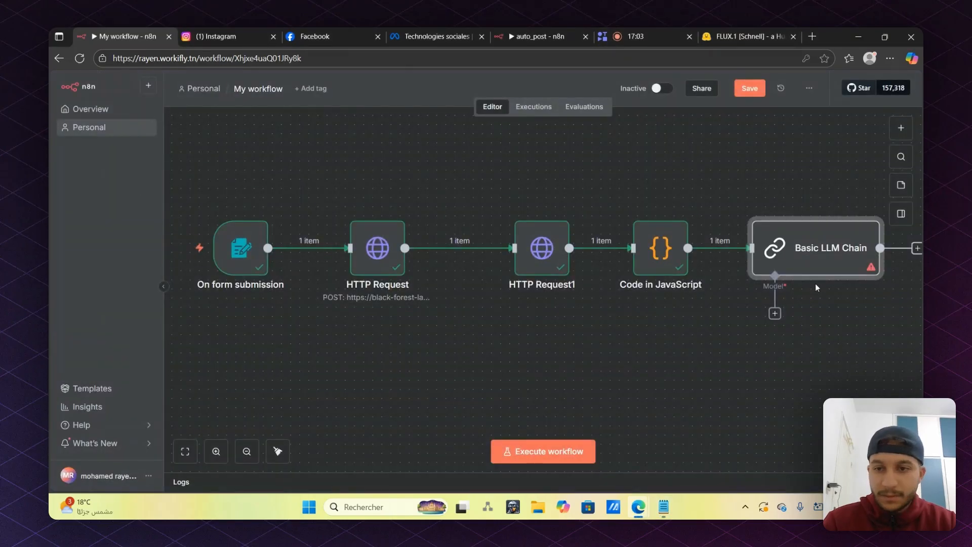
double_click(813, 254)
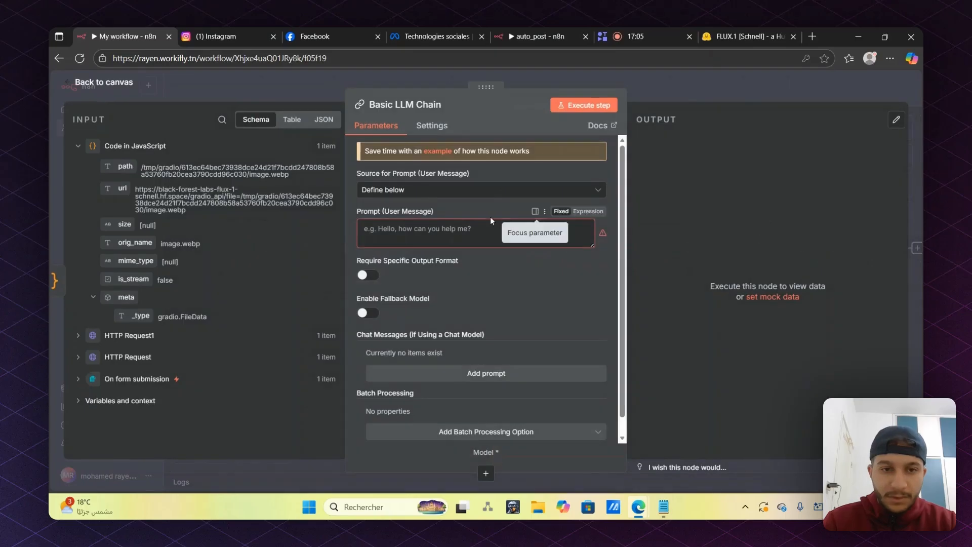
click(430, 232)
key(ctrl+v)
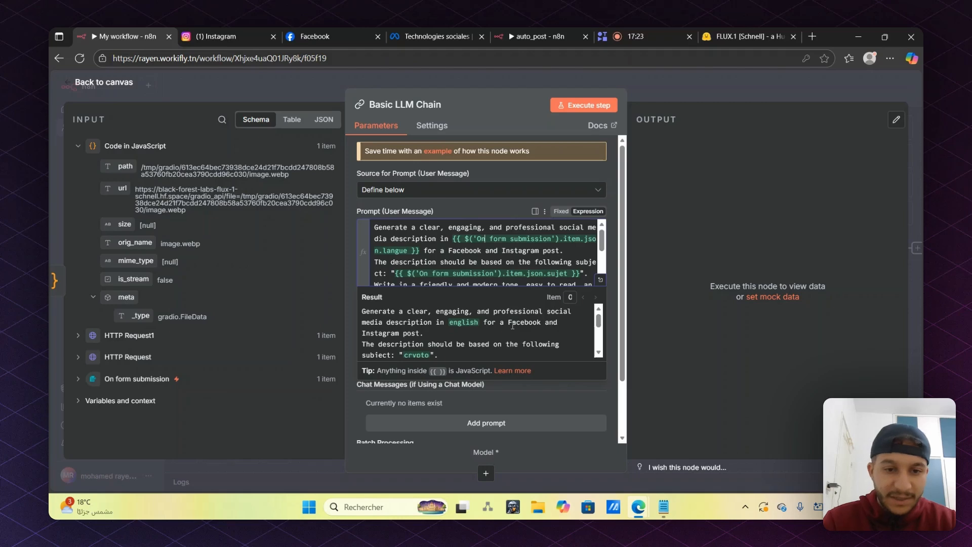
Check the prompt's langue and sujet expressions against the On form submission fields and read through the full prompt text
scroll(374, 328, down, 2)
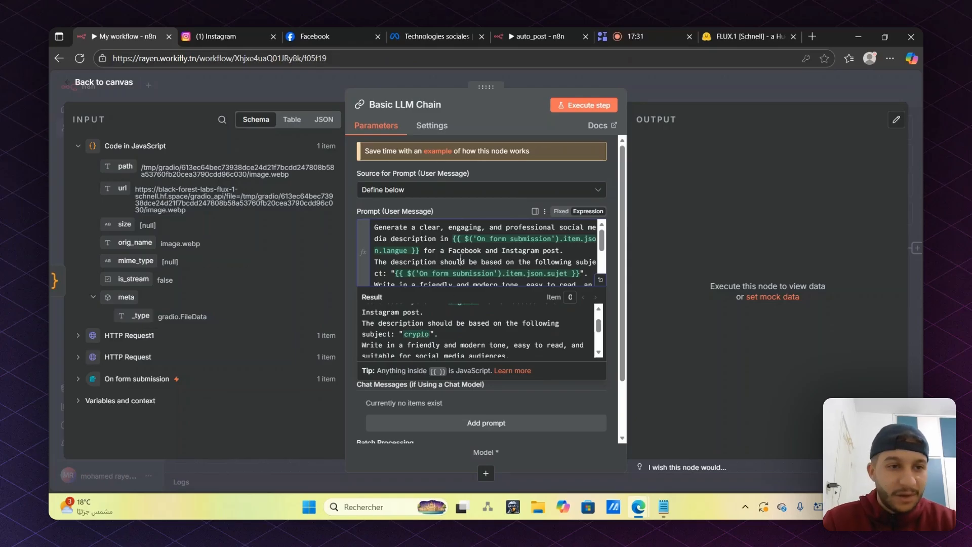
click(94, 146)
click(100, 212)
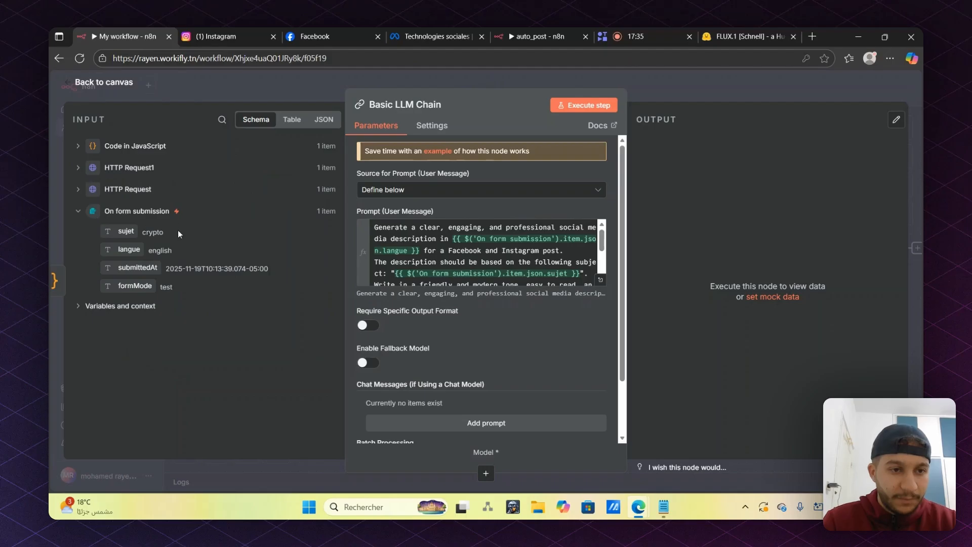
drag(124, 231, 135, 259)
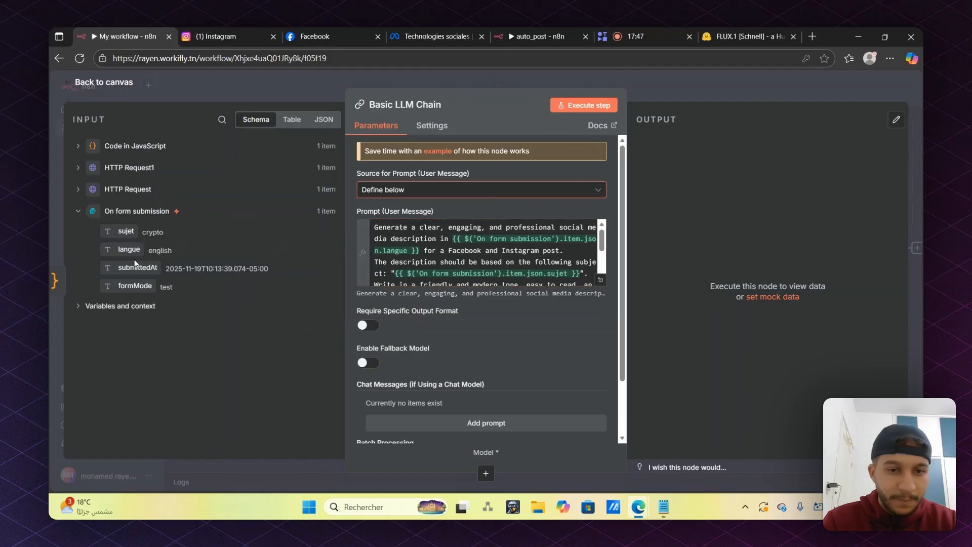
scroll(496, 267, down, 3)
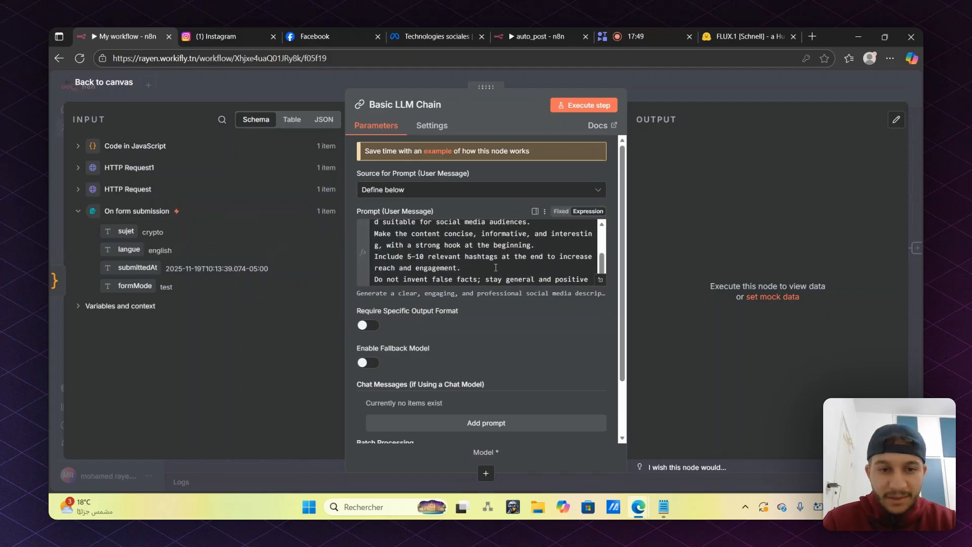
scroll(496, 268, up, 3)
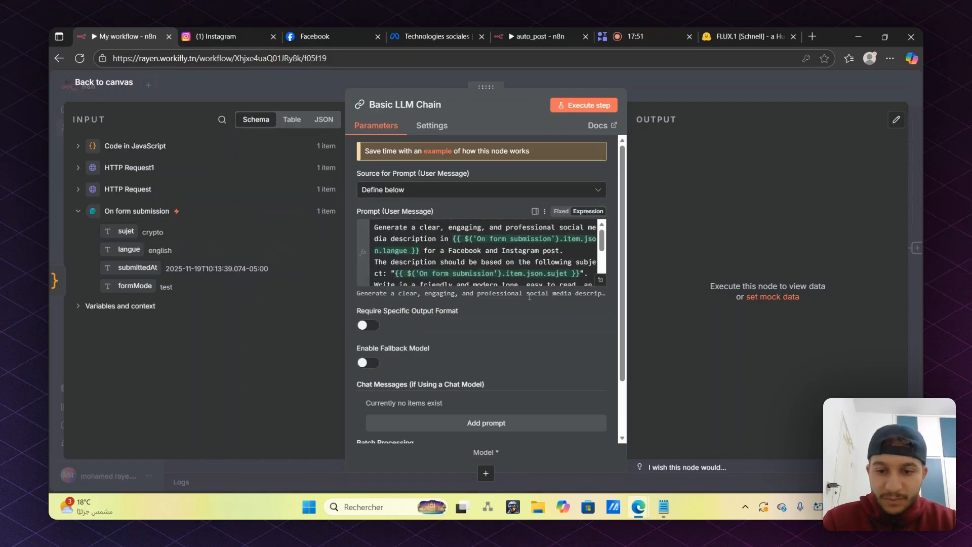
Compare the Basic LLM Chain's user message prompt with its source text in Notepad and read it through to the end
click(662, 511)
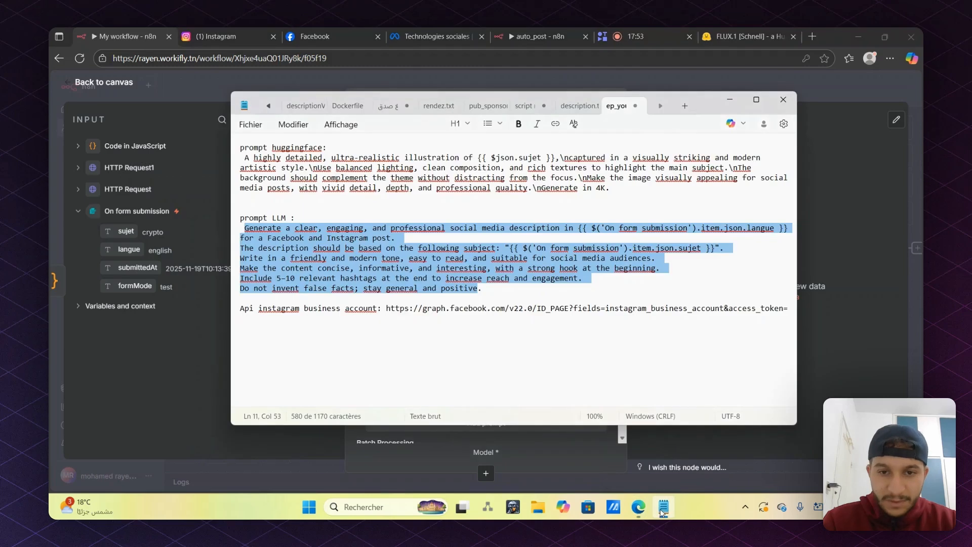
key(alt+Tab)
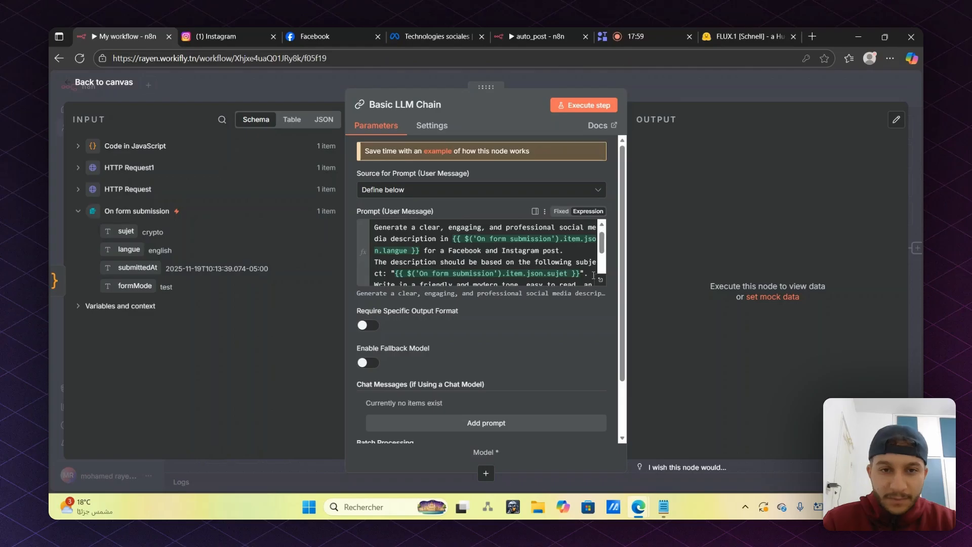
scroll(593, 275, down, 3)
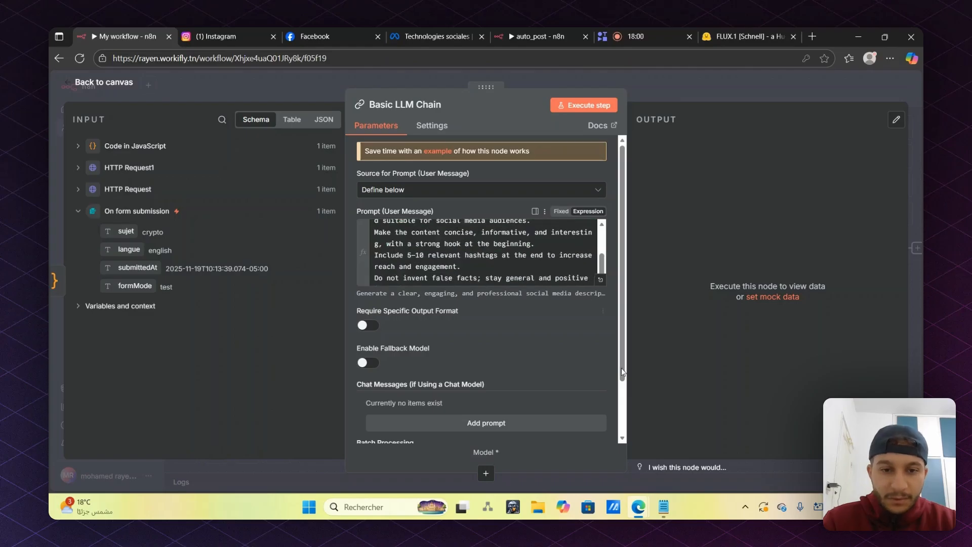
Attach an OpenRouter Chat Model to the Basic LLM Chain and set its model to openai/gpt-4o-mini
click(486, 472)
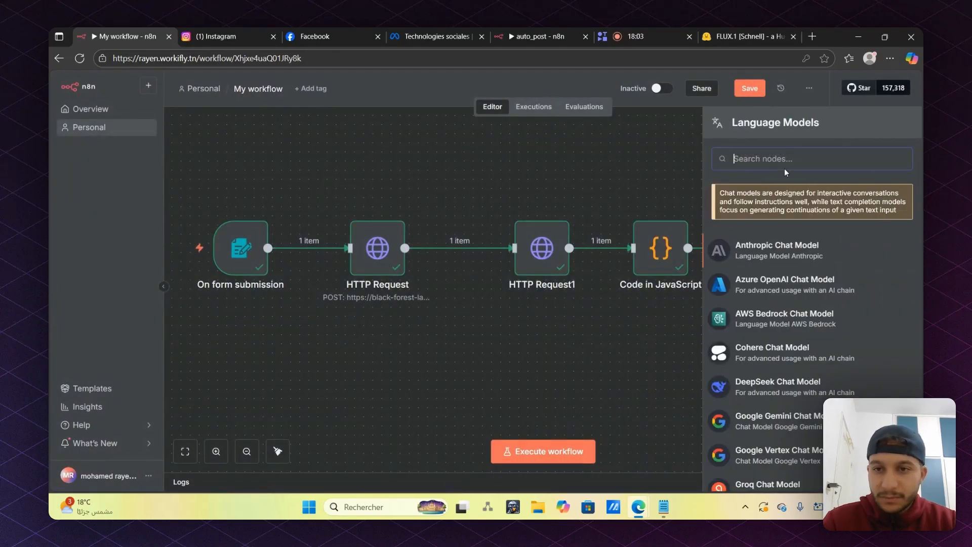
text(op)
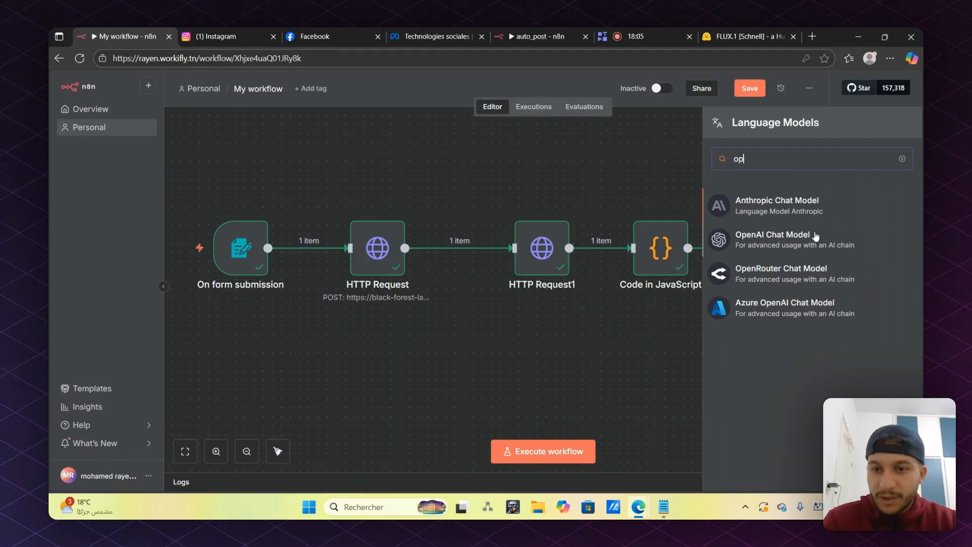
click(762, 273)
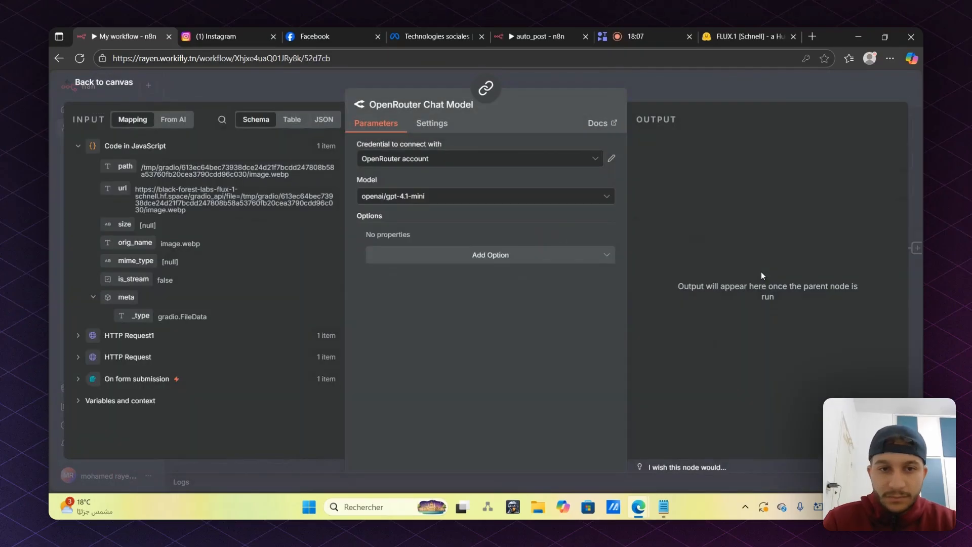
click(503, 196)
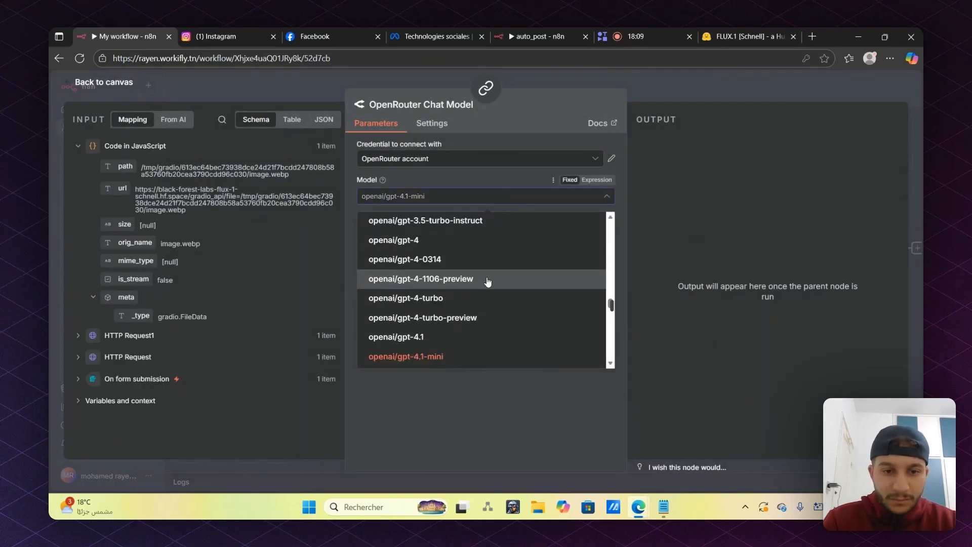
scroll(487, 282, down, 5)
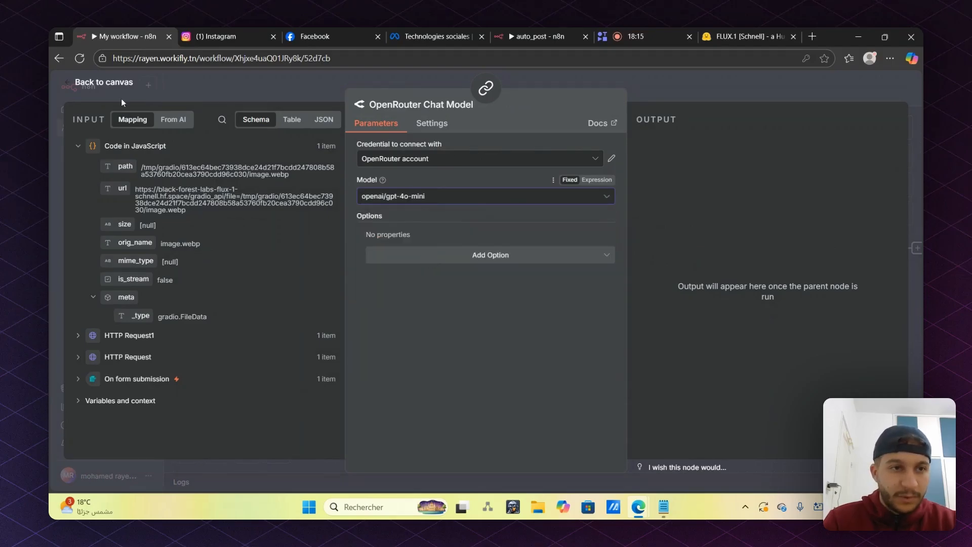
click(107, 86)
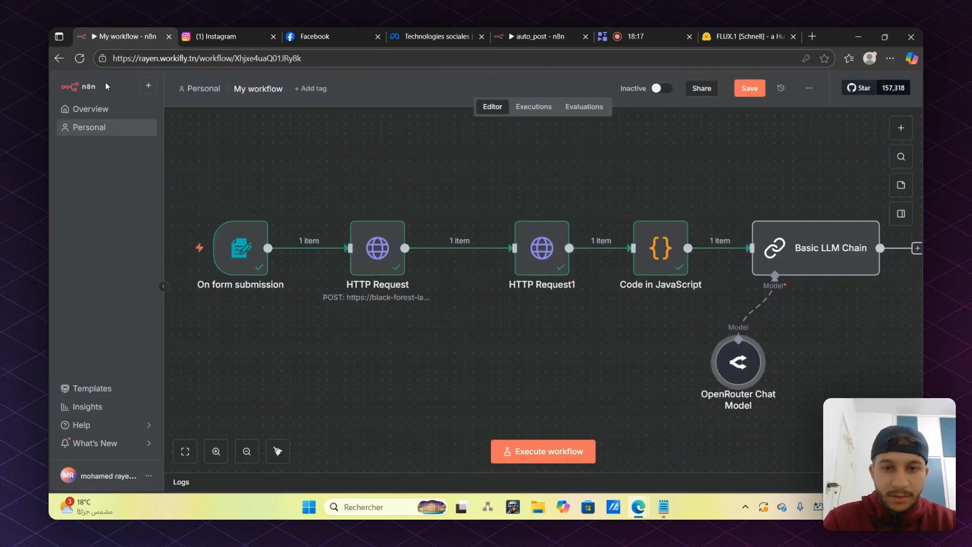
Execute the Basic LLM Chain node, review its generated description and save the workflow
mouse_move(830, 228)
click(828, 207)
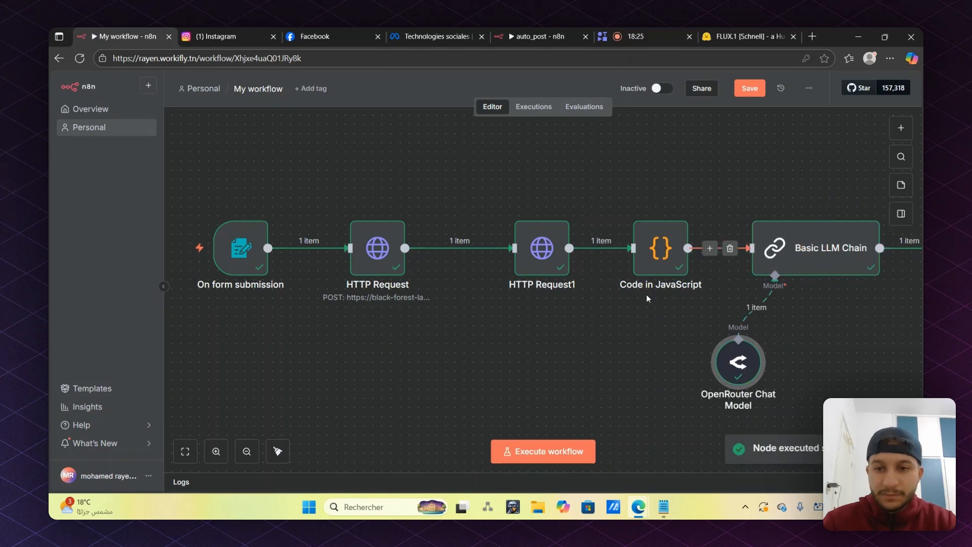
scroll(647, 298, right, 2)
double_click(760, 246)
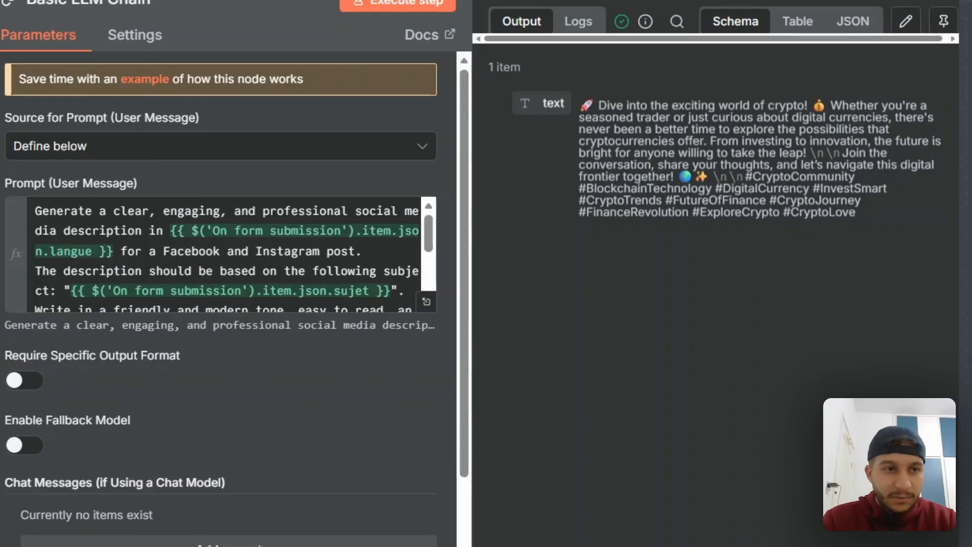
key(Escape)
scroll(135, 440, left, 2)
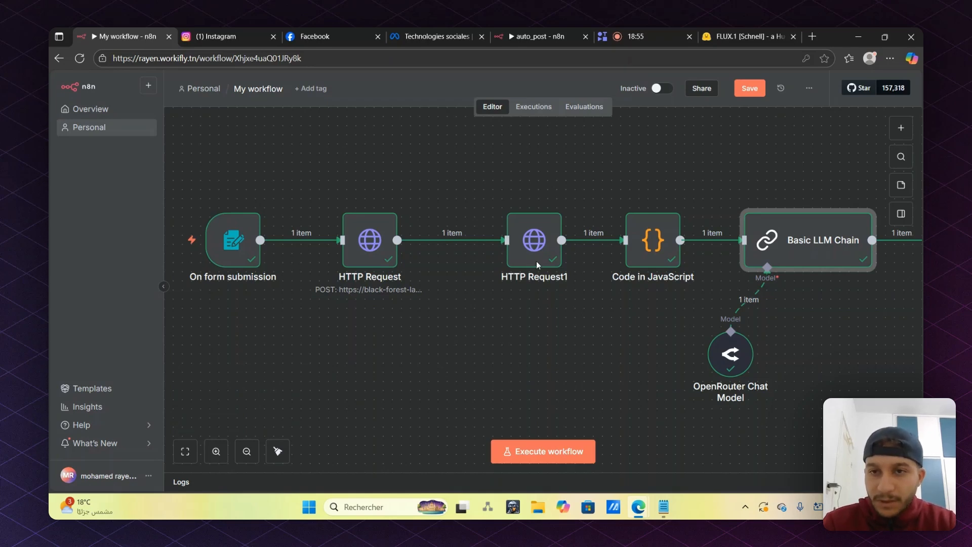
click(746, 94)
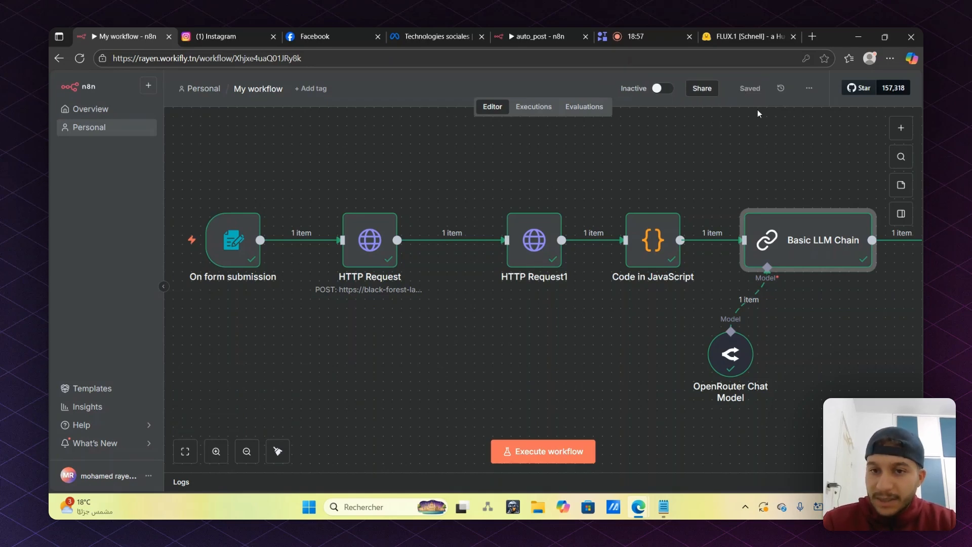
Add a Facebook Graph API node after the Basic LLM Chain
scroll(792, 246, right, 2)
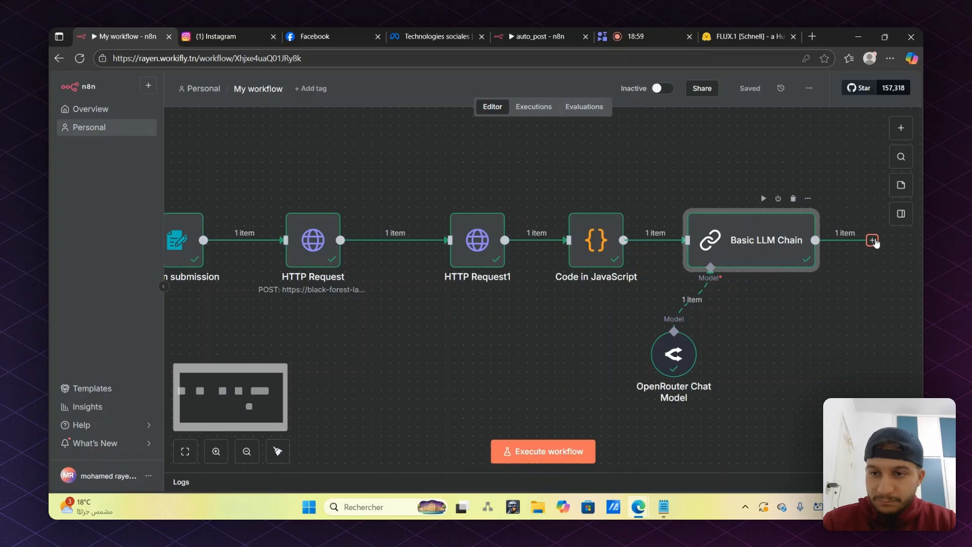
click(875, 242)
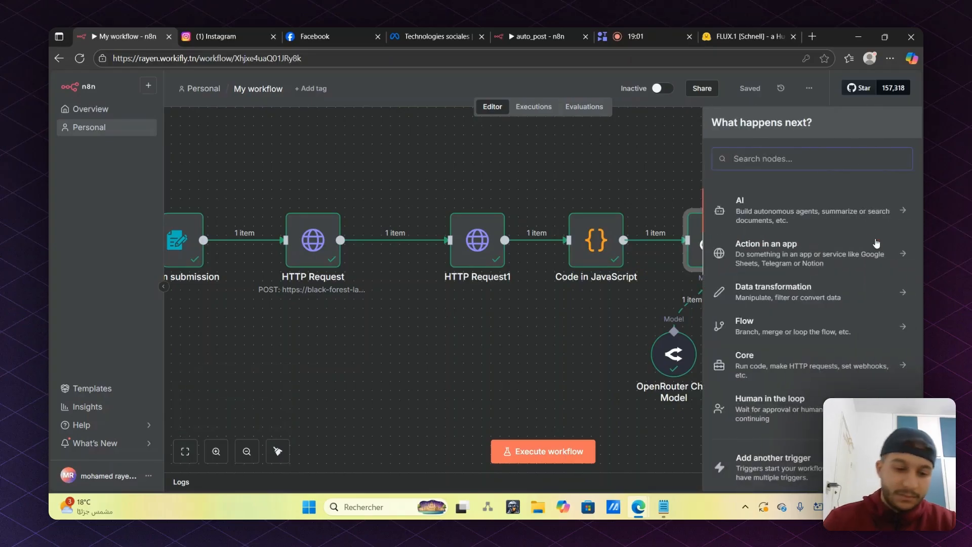
text(face)
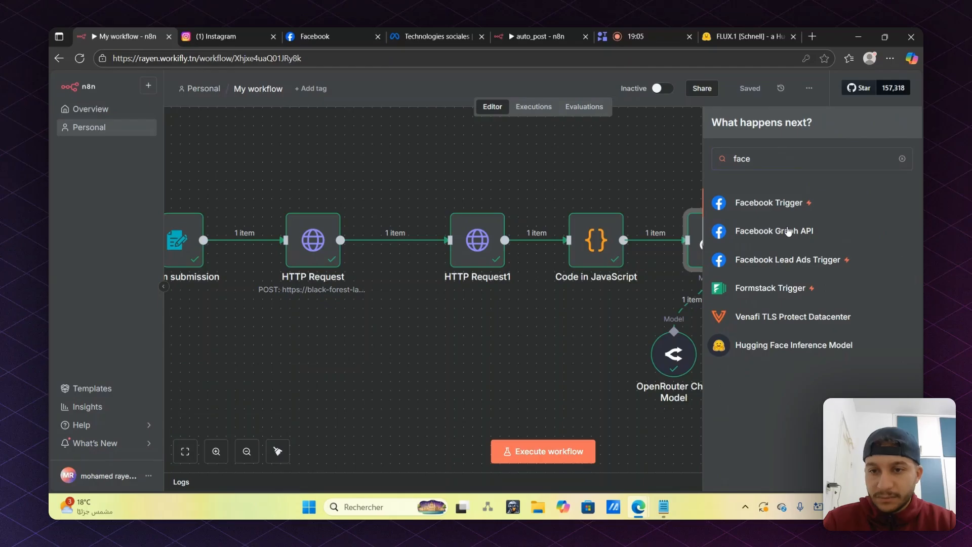
click(788, 232)
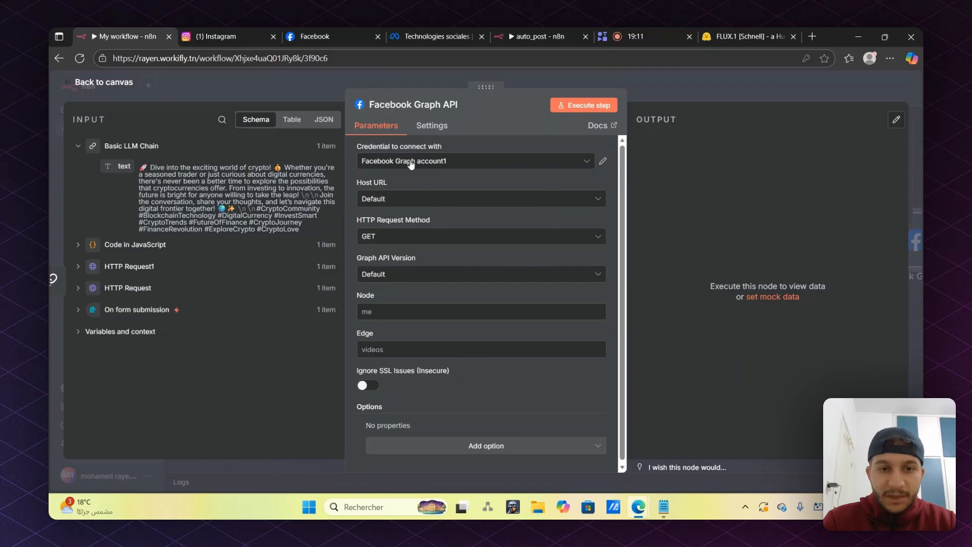
Start creating a new credential for the Facebook Graph API node
click(550, 163)
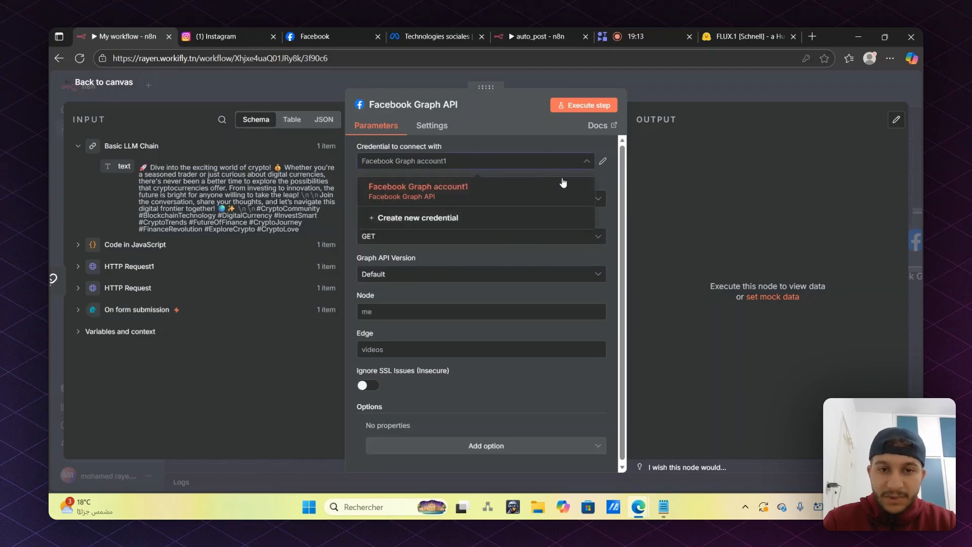
click(400, 219)
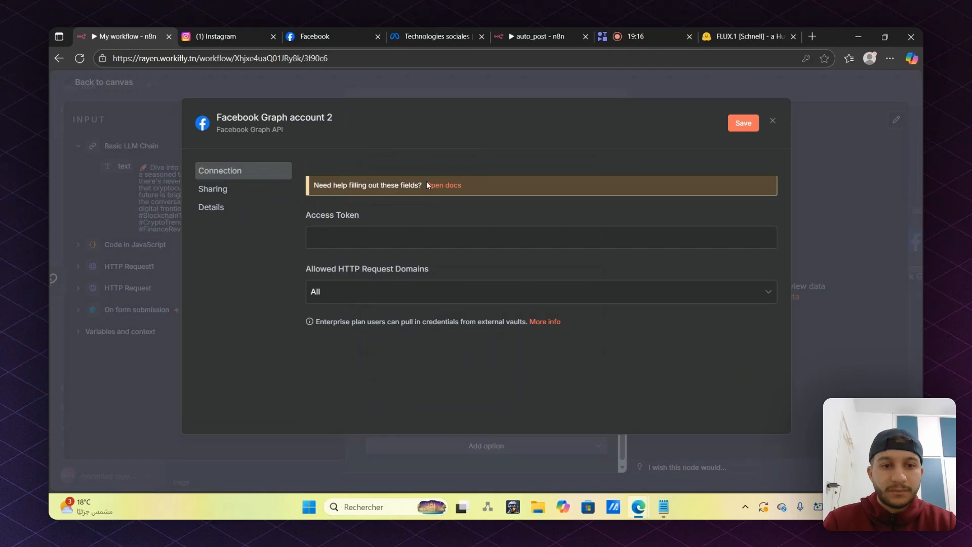
click(342, 238)
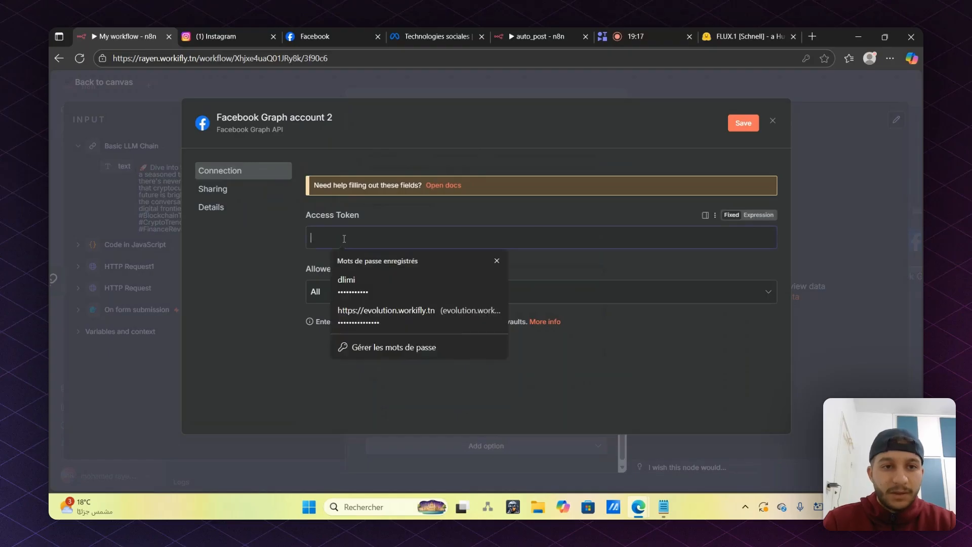
Rename the new Facebook Graph API credential as Facebook Id
click(326, 117)
key(BackSpace)
key(BackSpace)
key(BackSpace)
key(BackSpace)
key(BackSpace)
key(BackSpace)
key(BackSpace)
key(BackSpace)
key(BackSpace)
key(BackSpace)
key(BackSpace)
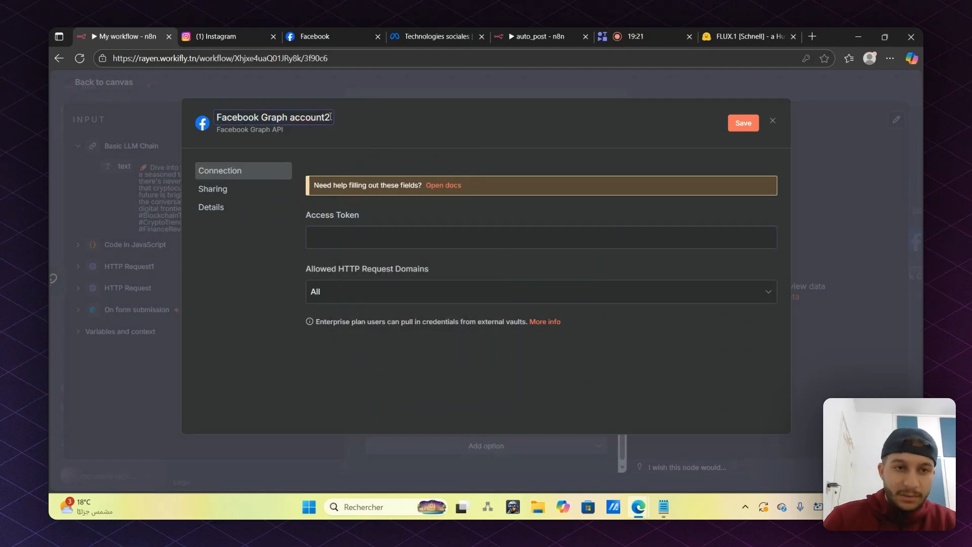
key(Delete)
key(BackSpace)
key(BackSpace)
key(BackSpace)
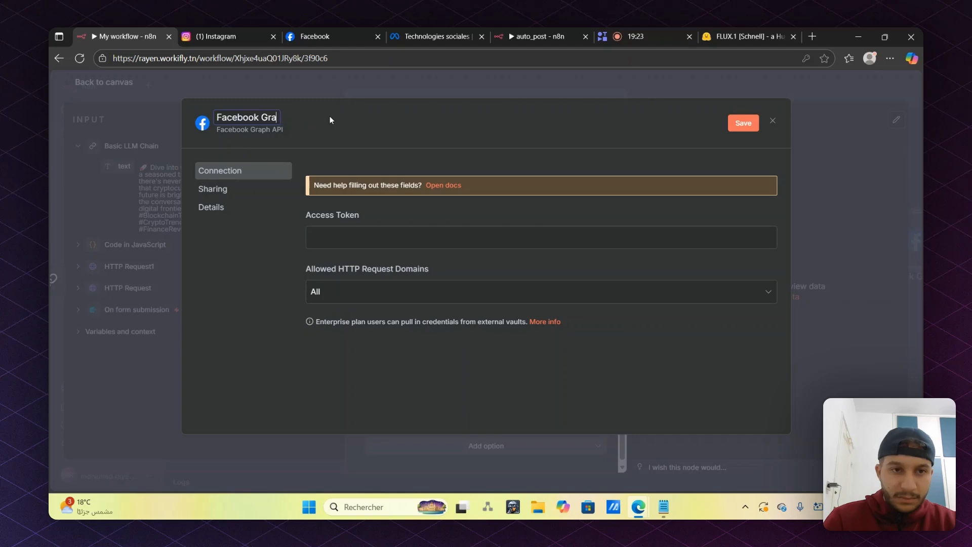
text(Id)
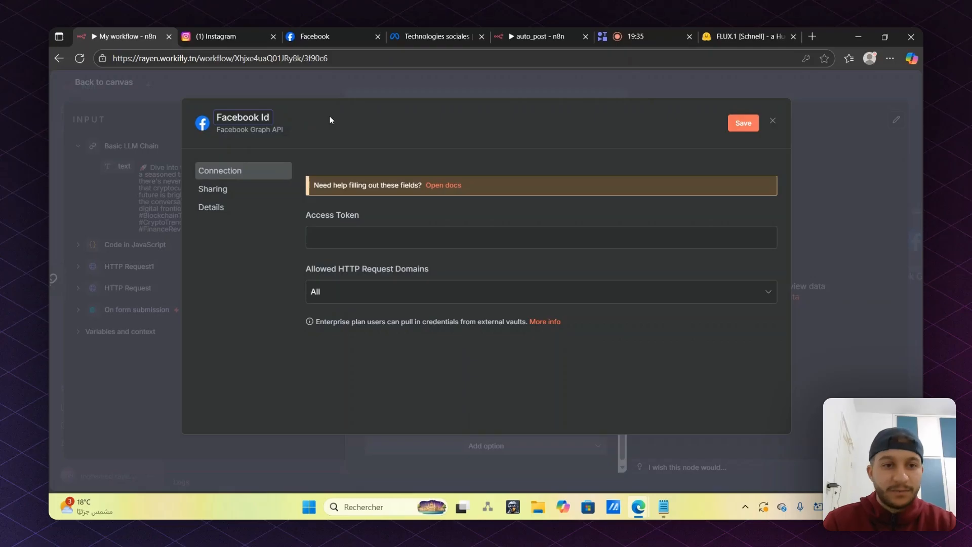
key(Return)
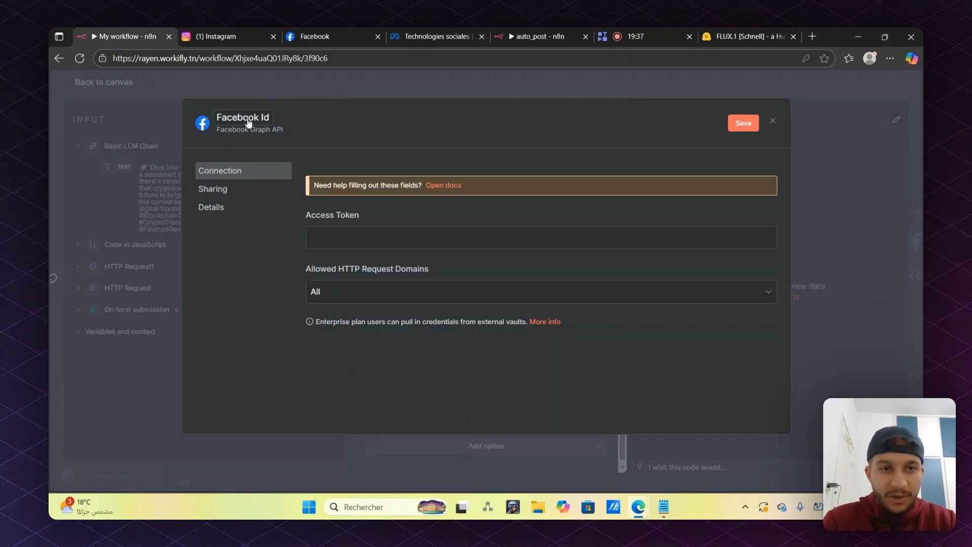
click(343, 231)
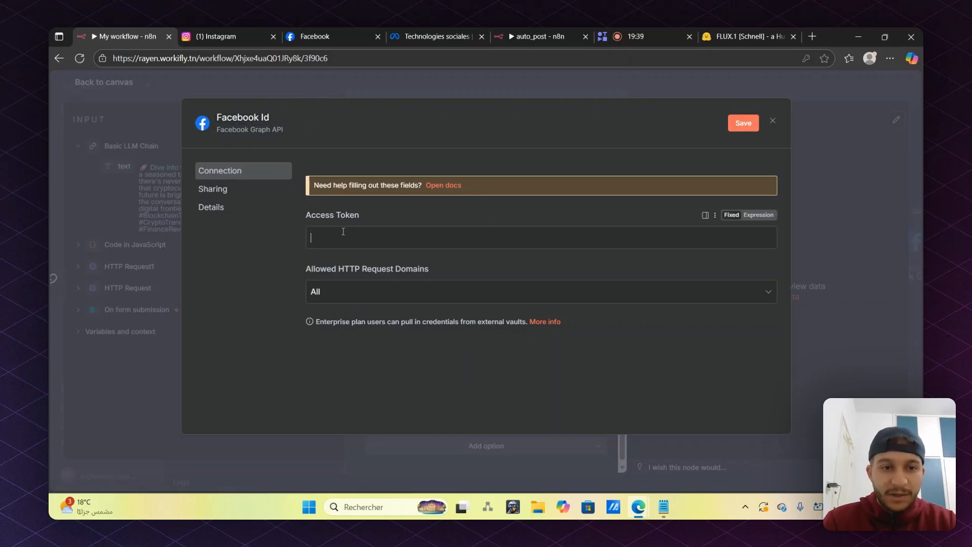
click(405, 137)
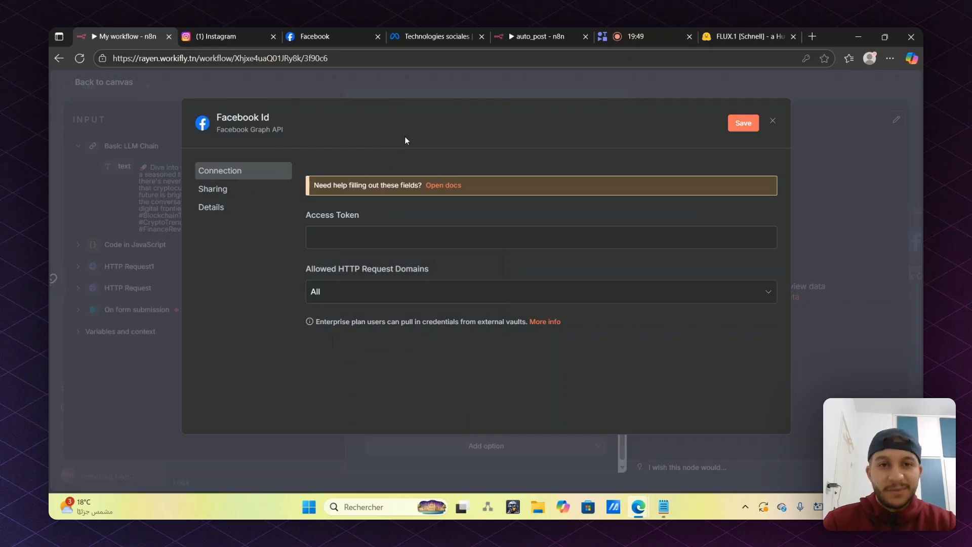
click(407, 29)
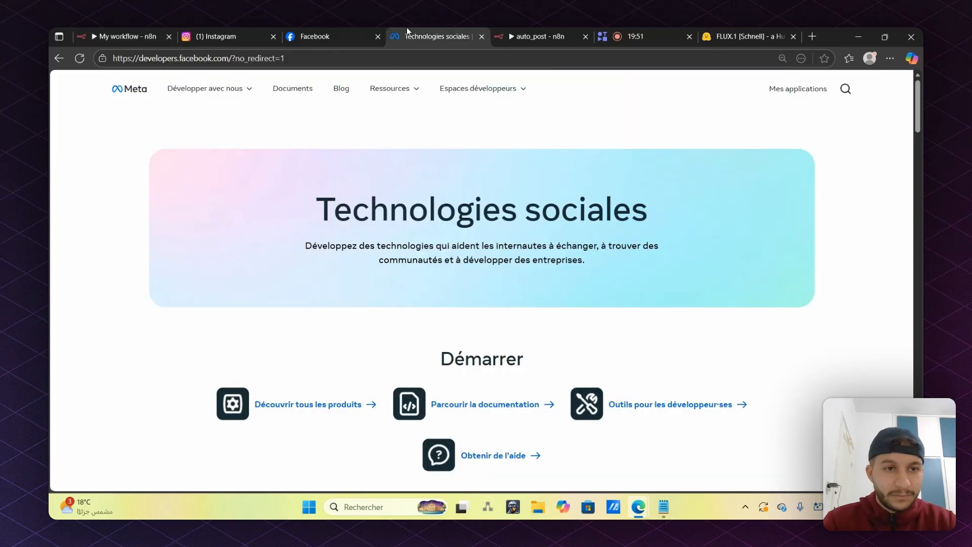
click(299, 59)
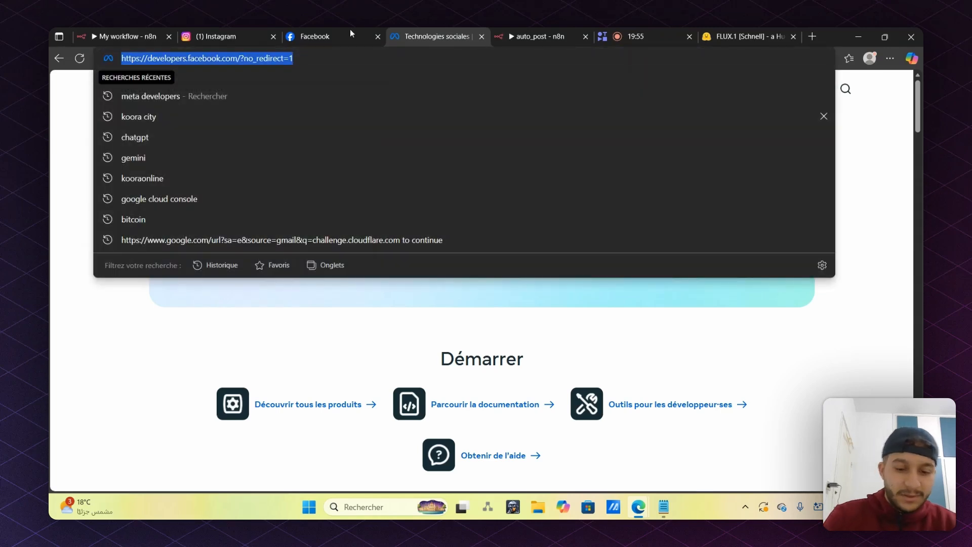
click(481, 36)
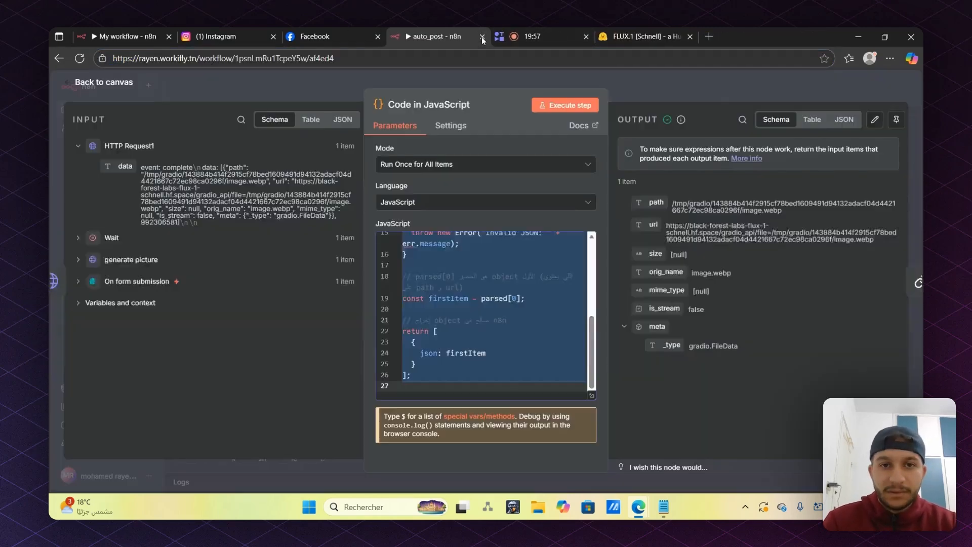
Search the web for meta developers in a new tab, open the Meta for Developers site and go to Mes applications
click(810, 37)
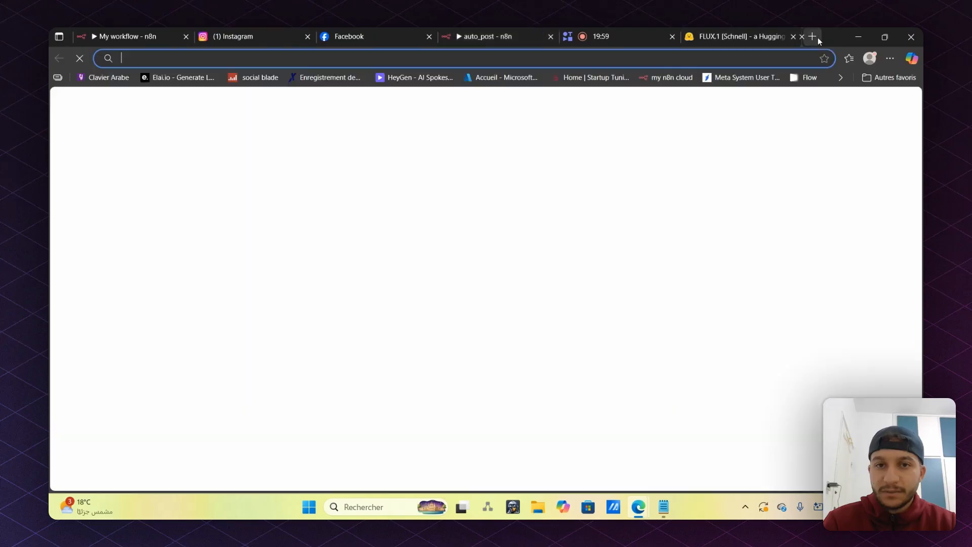
text(meta deve)
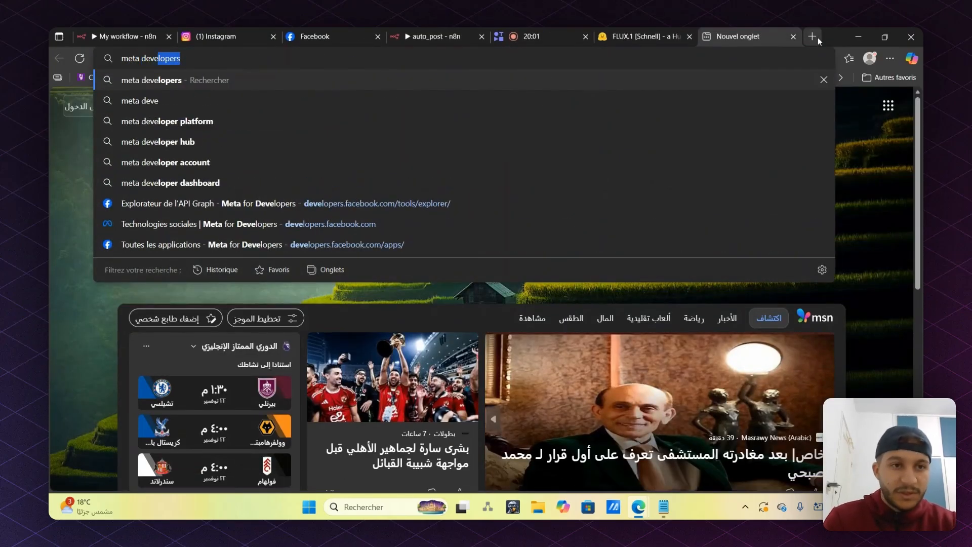
click(159, 81)
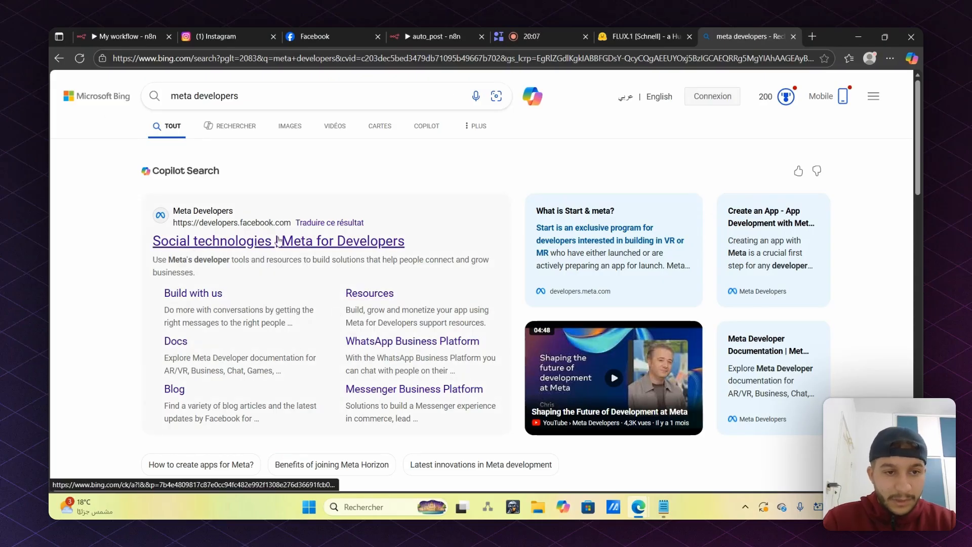
click(222, 242)
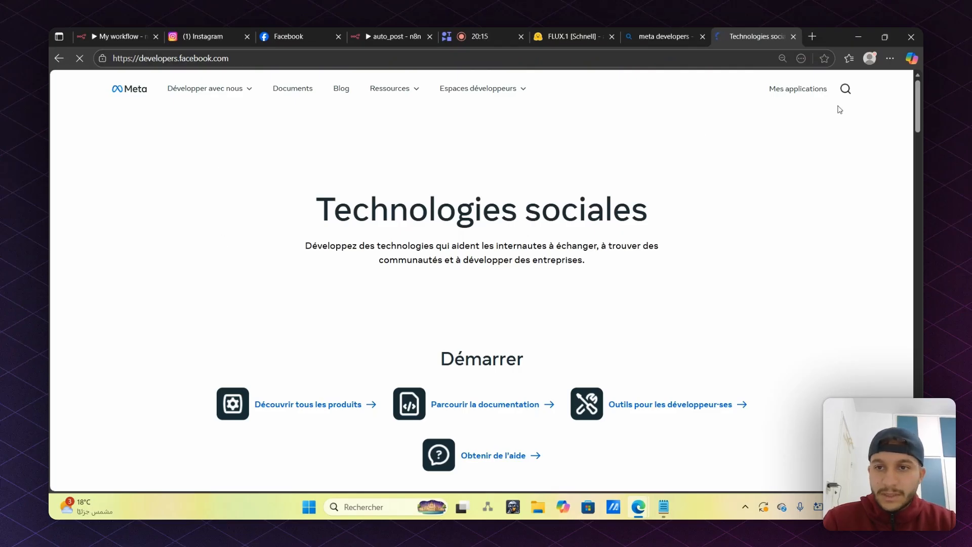
click(793, 94)
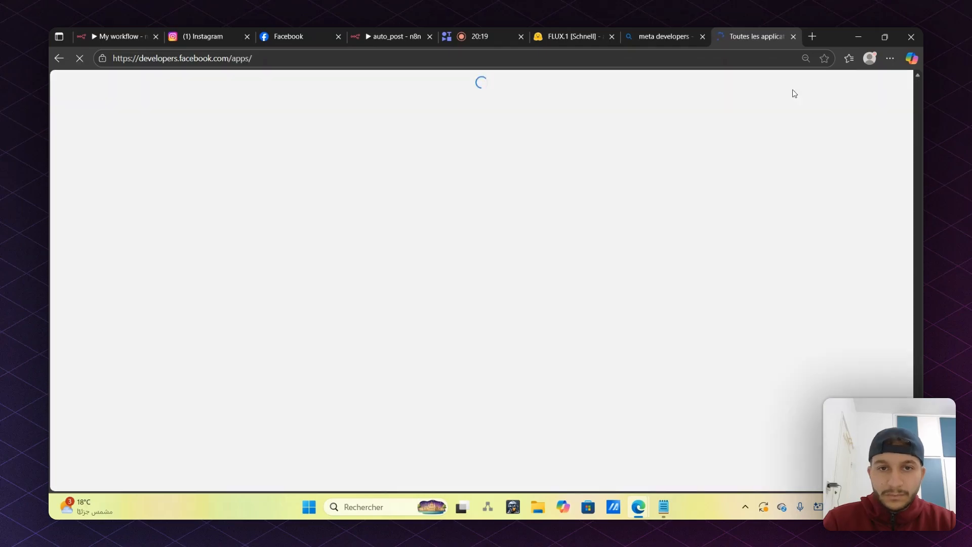
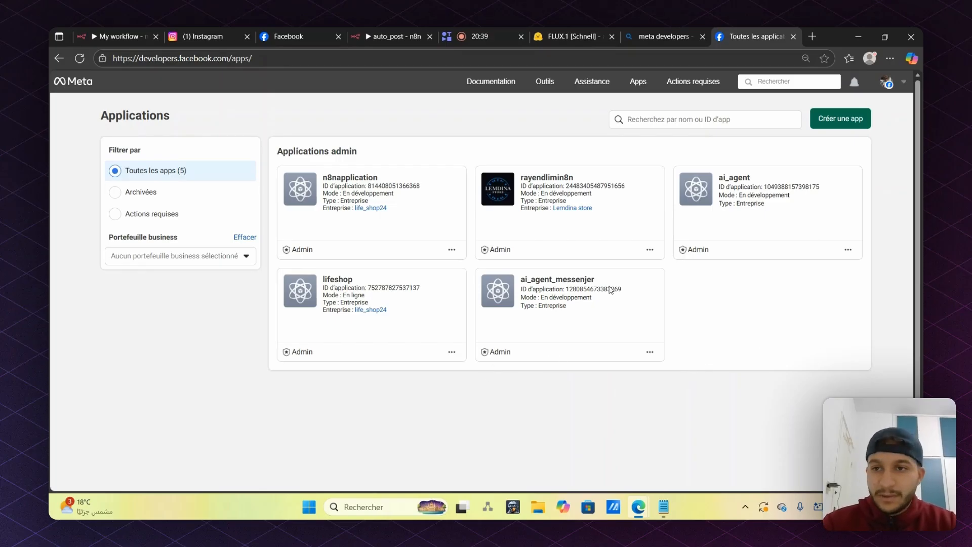
Start creating a new Meta application named testn8n, keep the prefilled contact e-mail and continue to the use cases
click(848, 122)
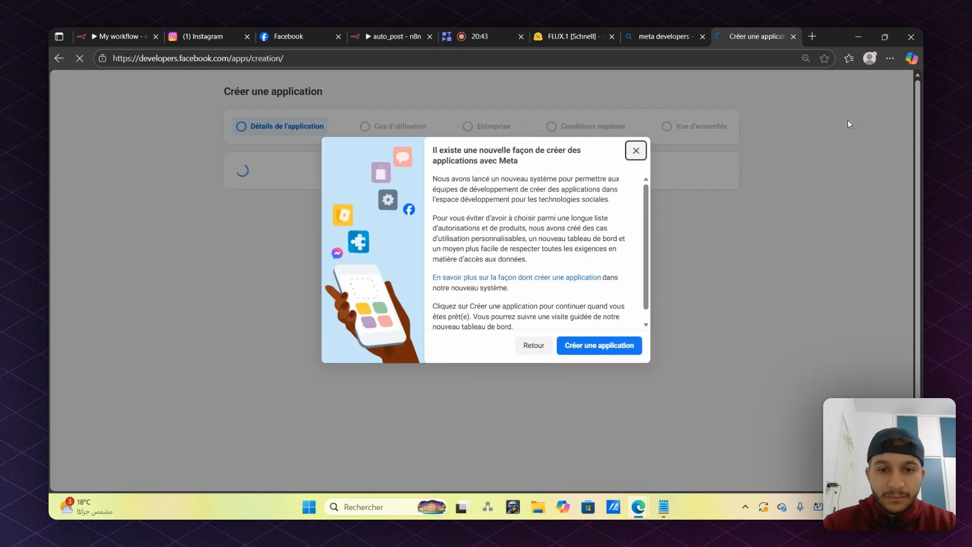
click(607, 345)
click(288, 216)
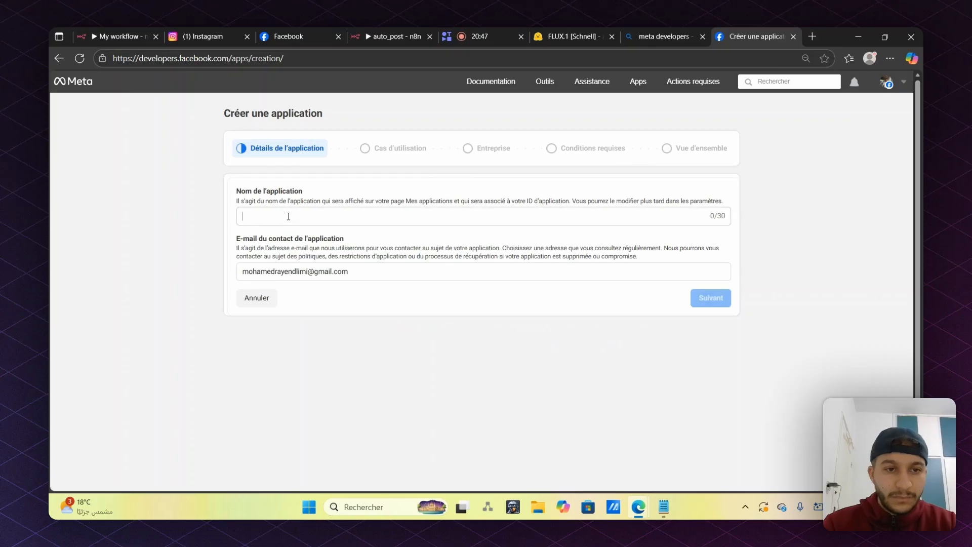
text(testn8n)
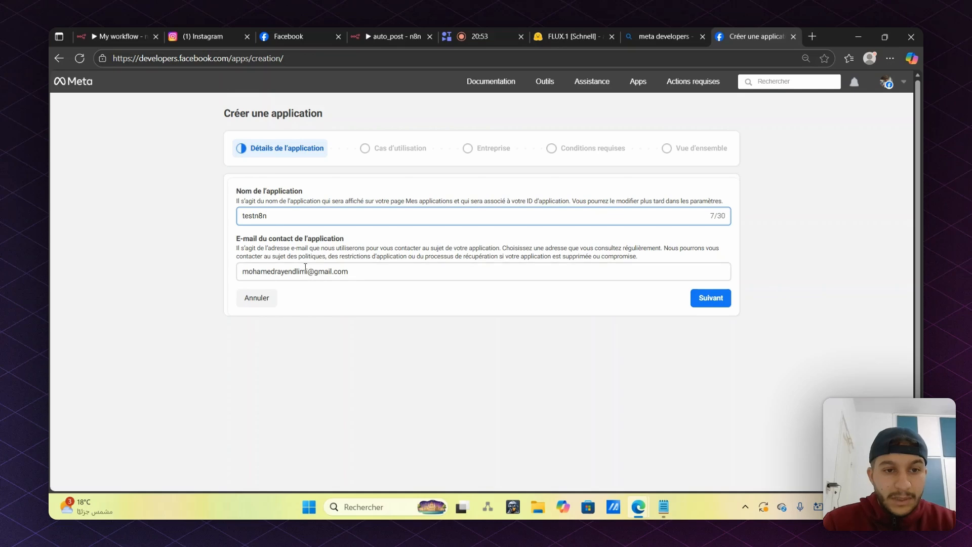
click(357, 274)
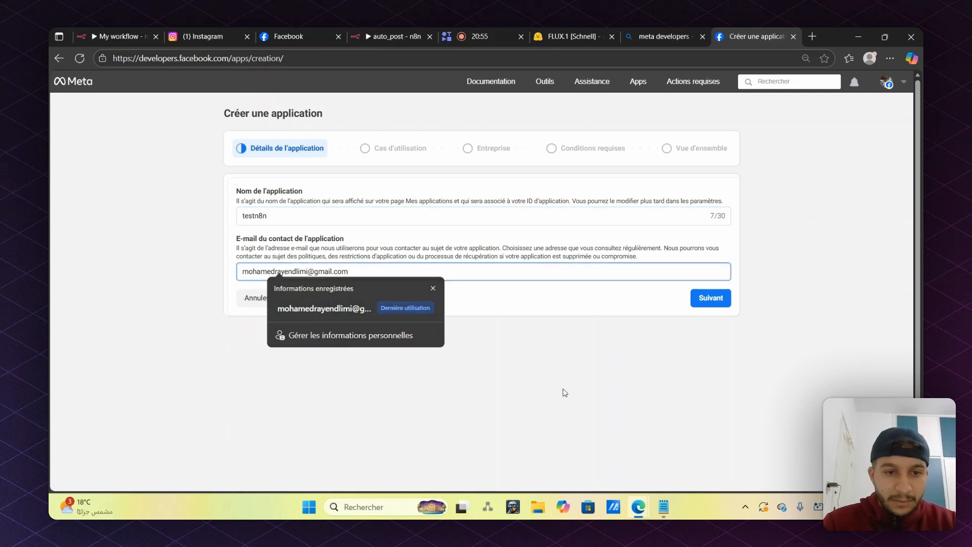
click(501, 288)
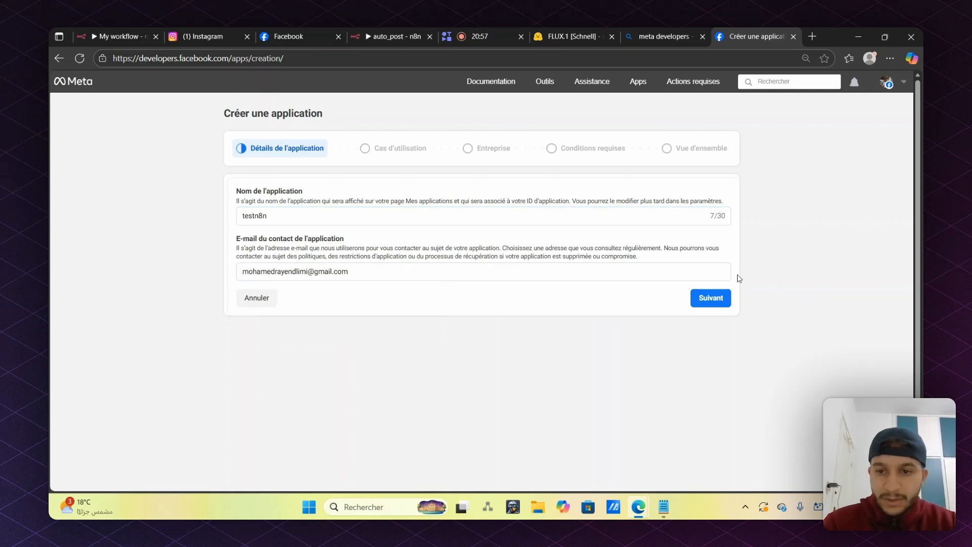
click(703, 302)
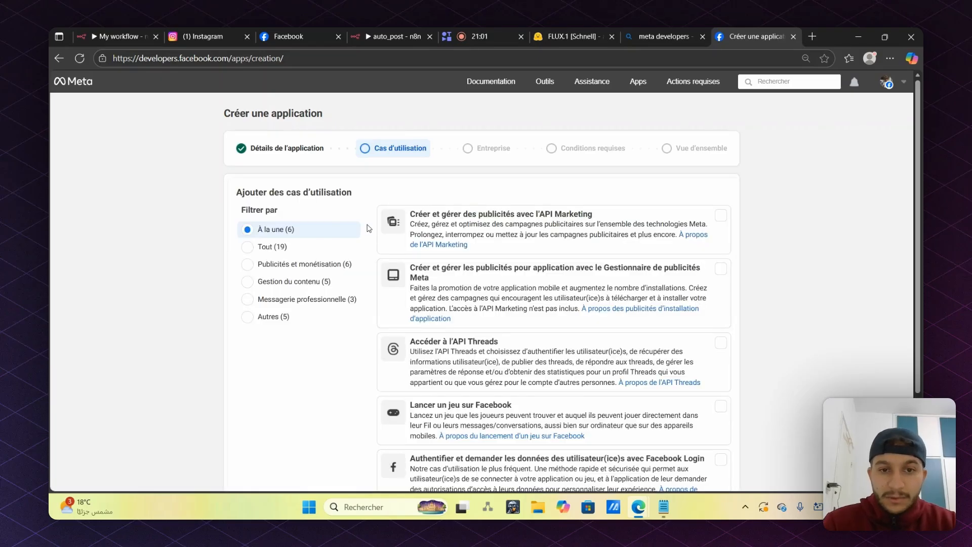
Show all use cases, choose Autre as the application's use case and continue
scroll(491, 315, down, 3)
scroll(501, 315, up, 2)
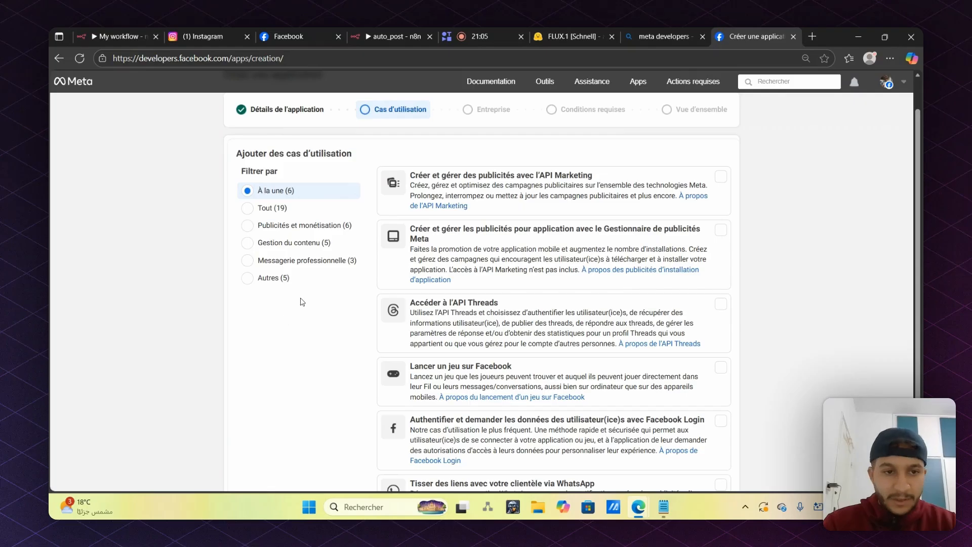
click(251, 208)
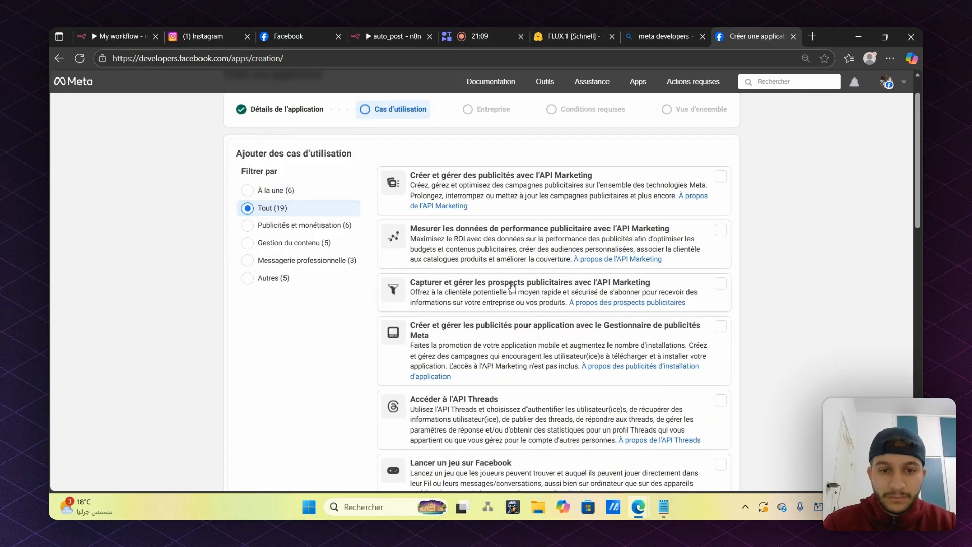
scroll(512, 286, down, 5)
scroll(512, 286, down, 10)
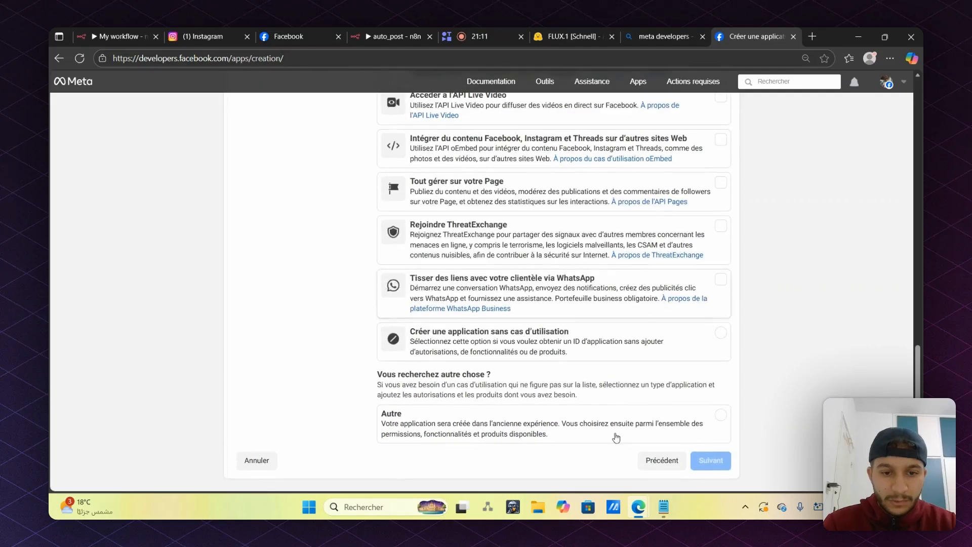
click(427, 429)
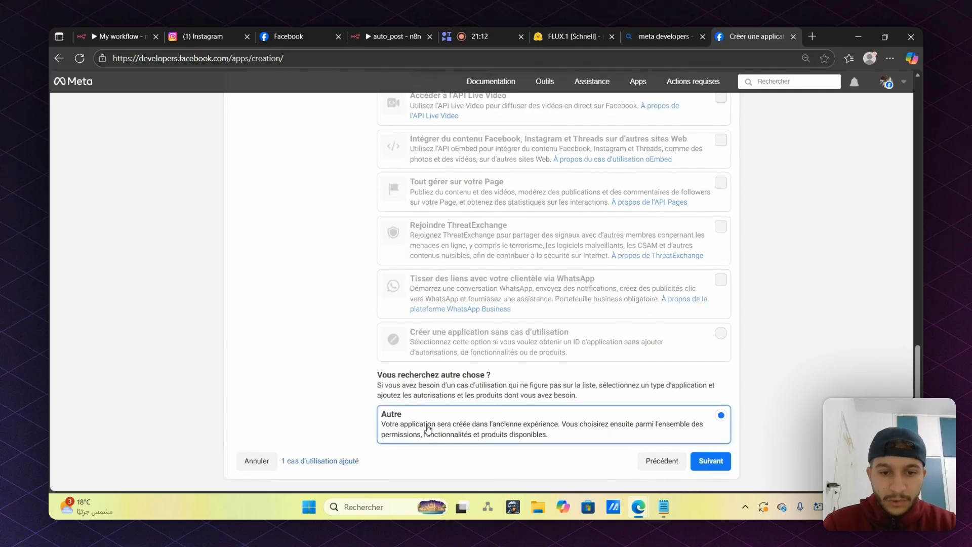
click(708, 465)
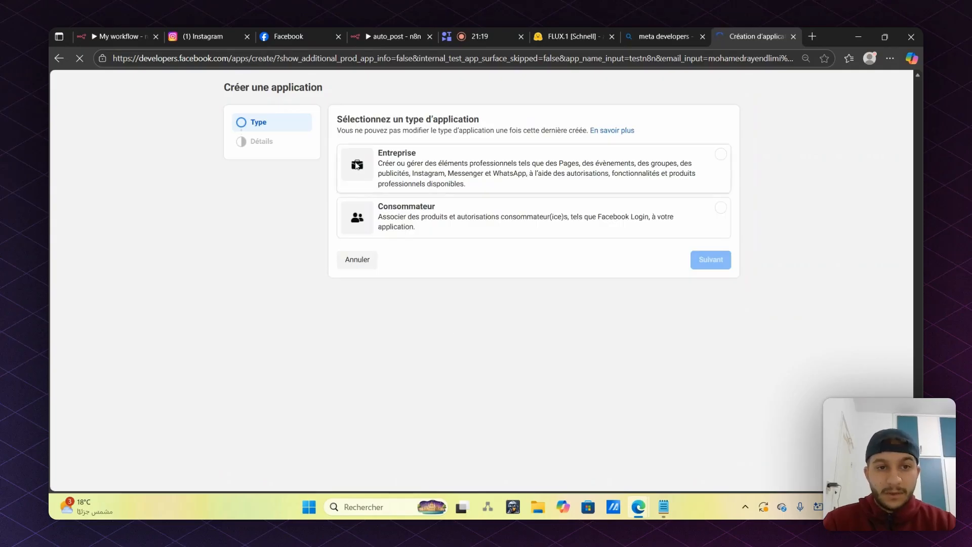
Set the application type to Entreprise and associate the life_shop24 business portfolio with the app
click(366, 177)
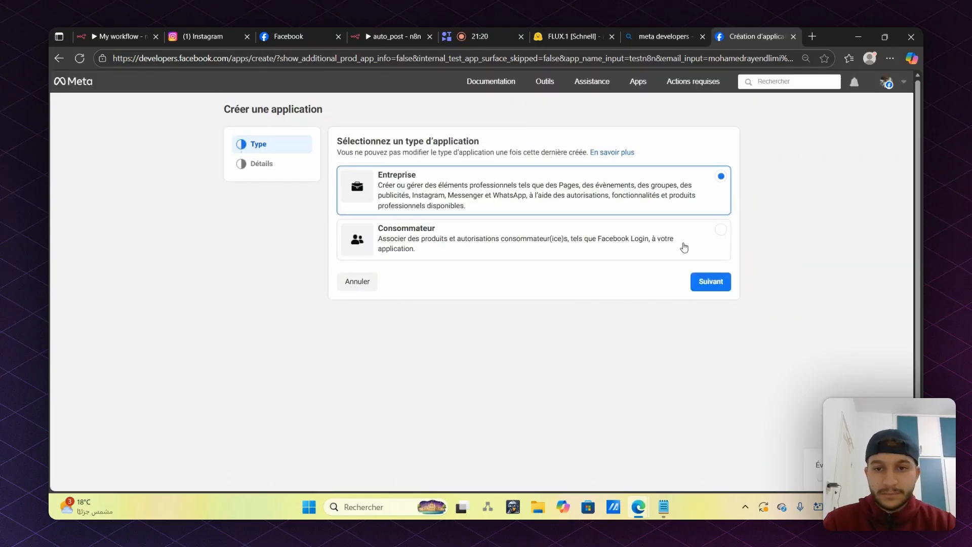
click(714, 282)
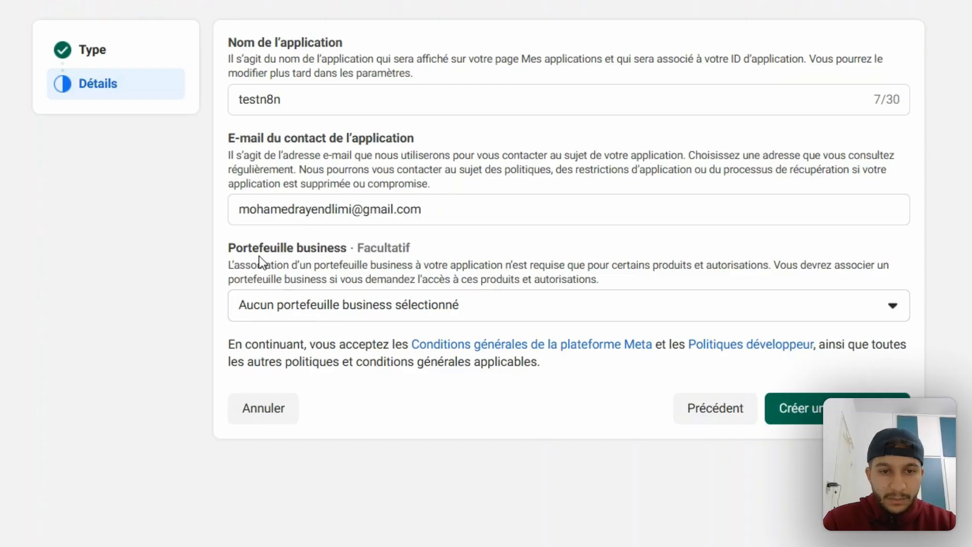
click(481, 306)
scroll(480, 307, down, 1)
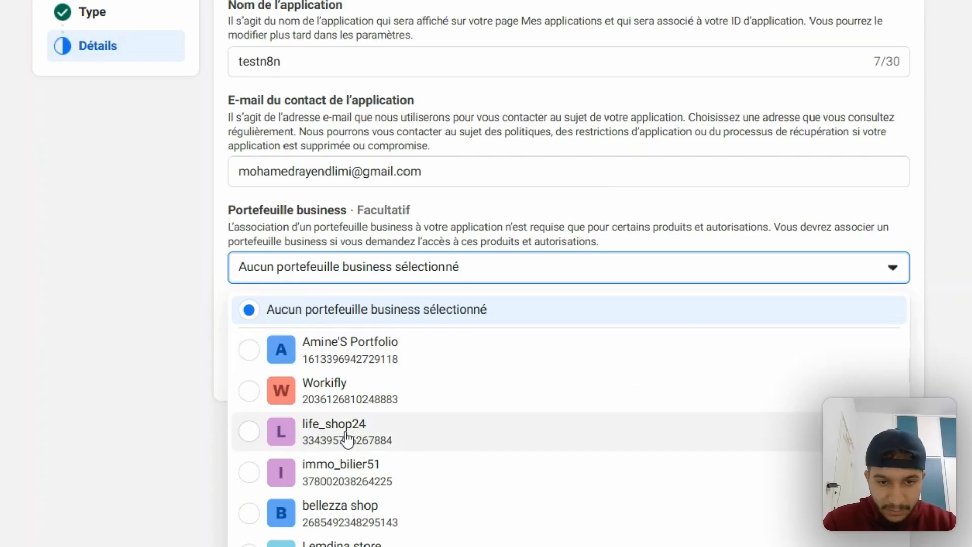
click(248, 432)
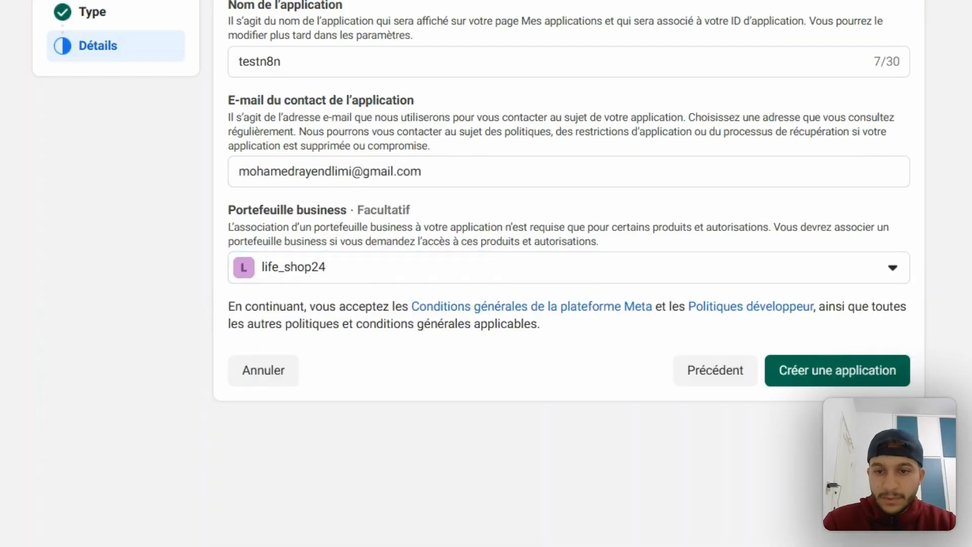
Create the application, confirm it with the account password and decline saving the password in the browser
click(865, 378)
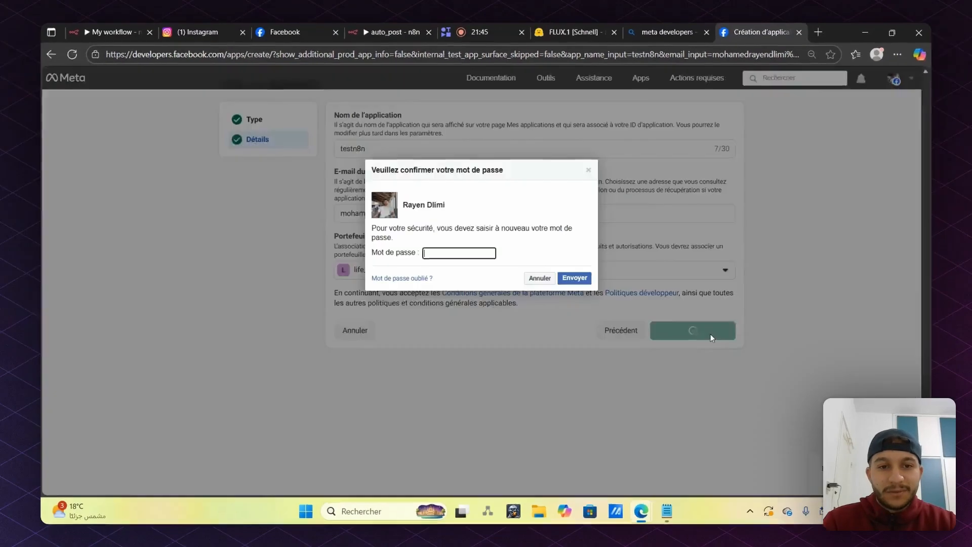
text(•••)
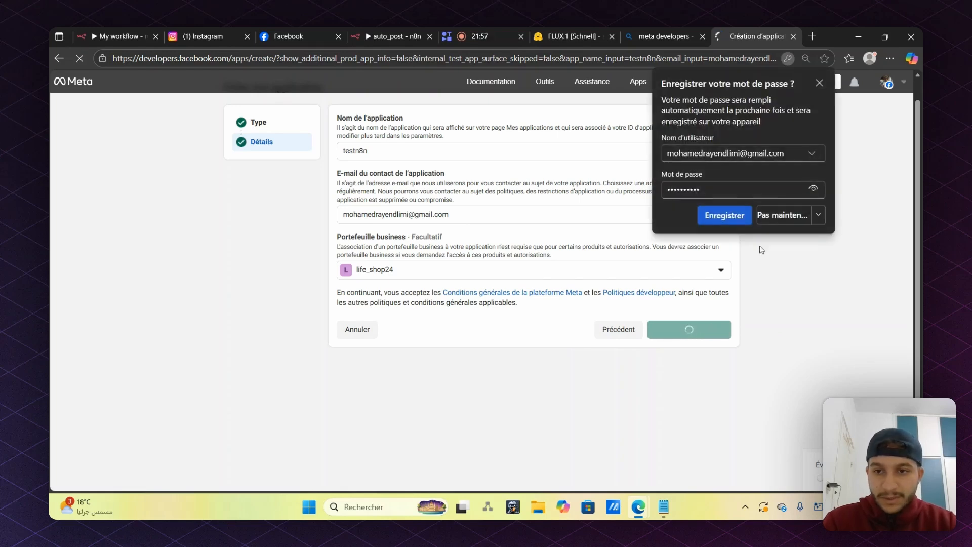
click(788, 217)
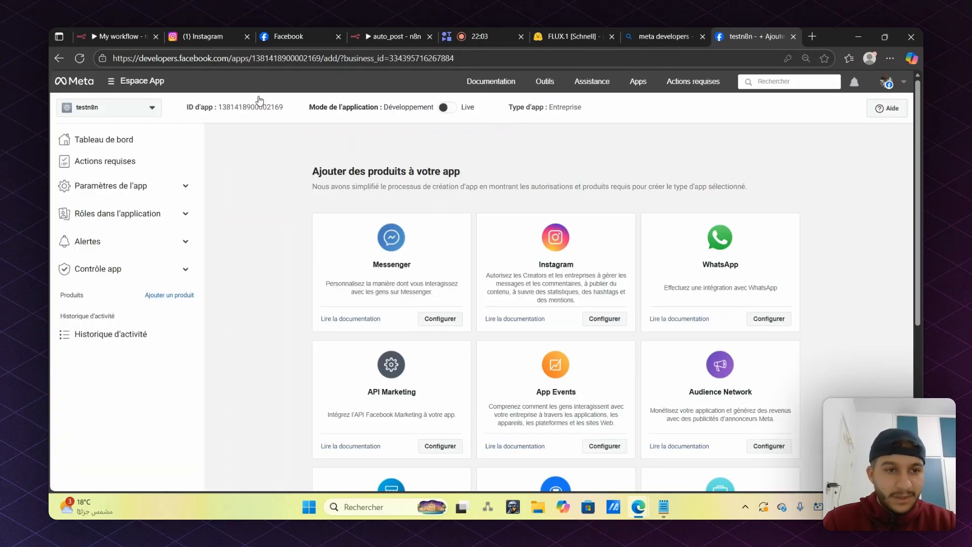
Go to the developer tools page and open the Explorateur de l'API Graph
scroll(395, 324, down, 3)
scroll(449, 325, up, 3)
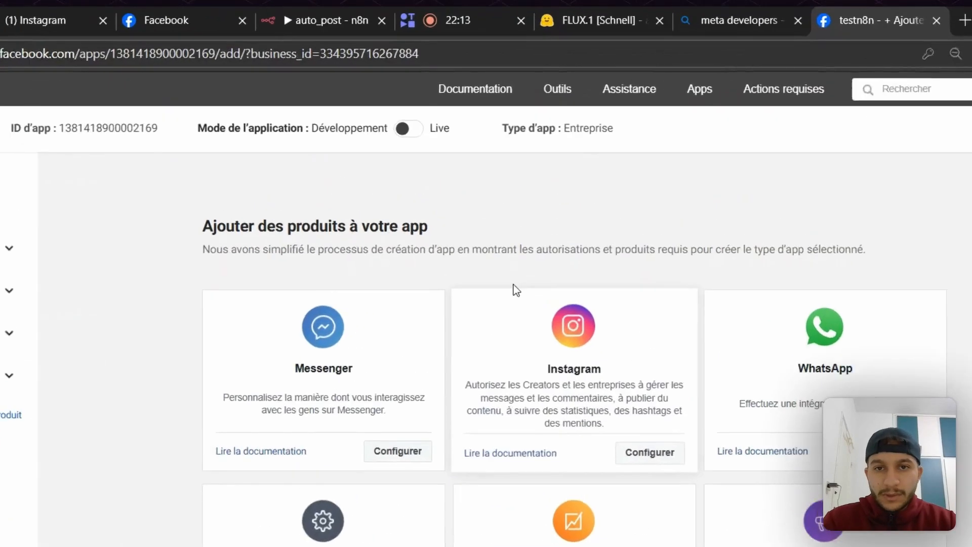
click(562, 96)
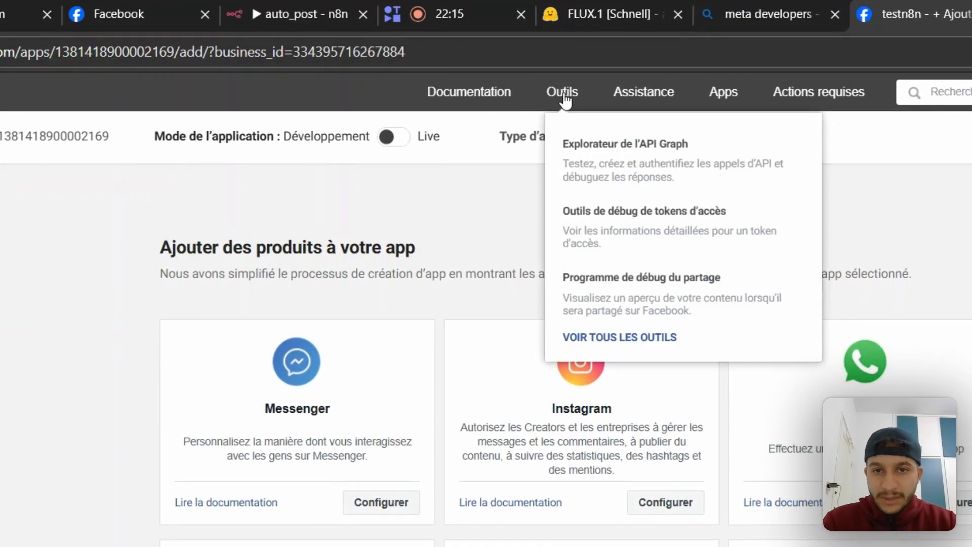
click(563, 93)
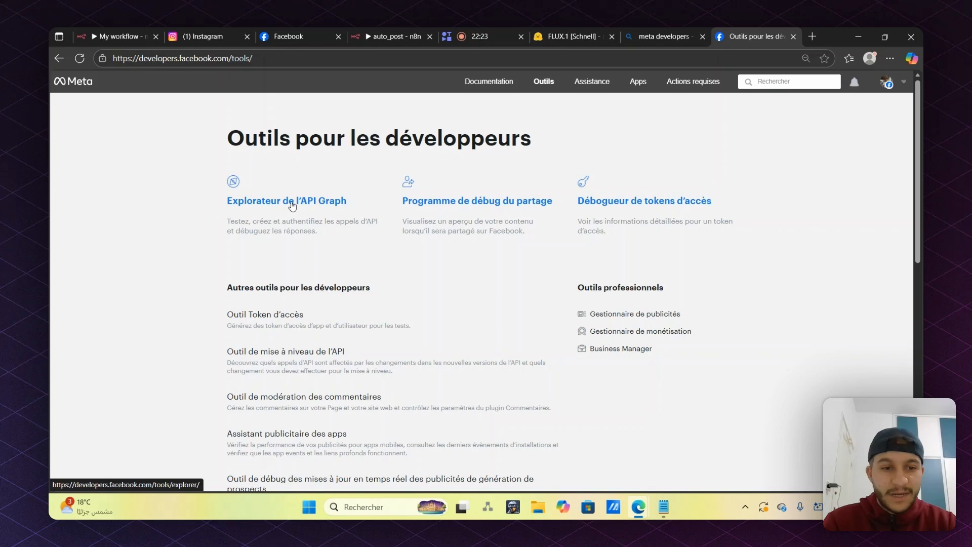
click(291, 202)
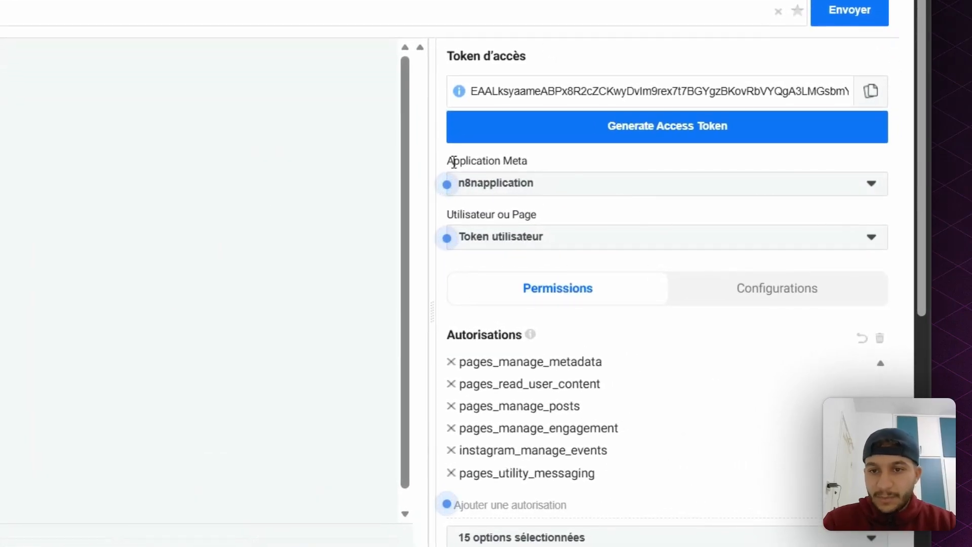
Select testn8n as the Meta application for the access token and look at the available token types
click(516, 192)
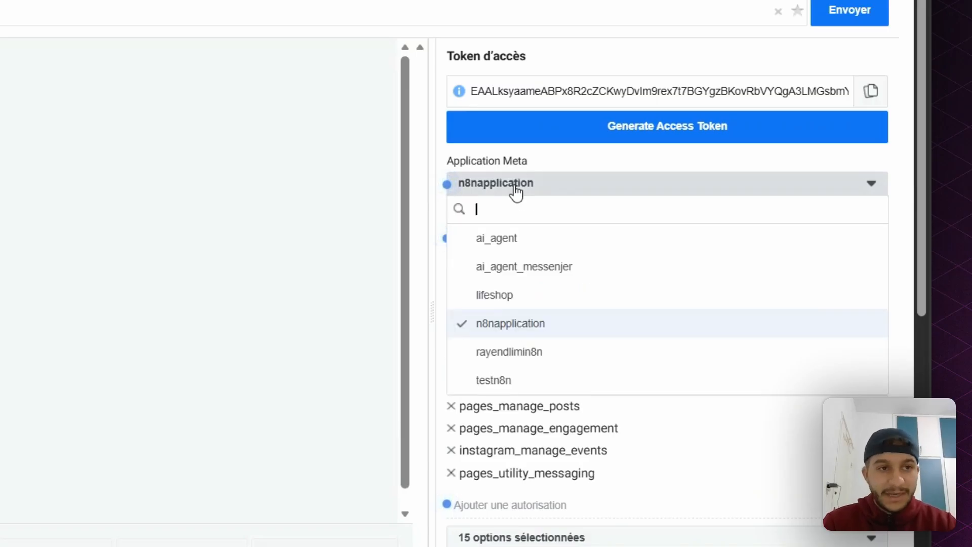
click(502, 383)
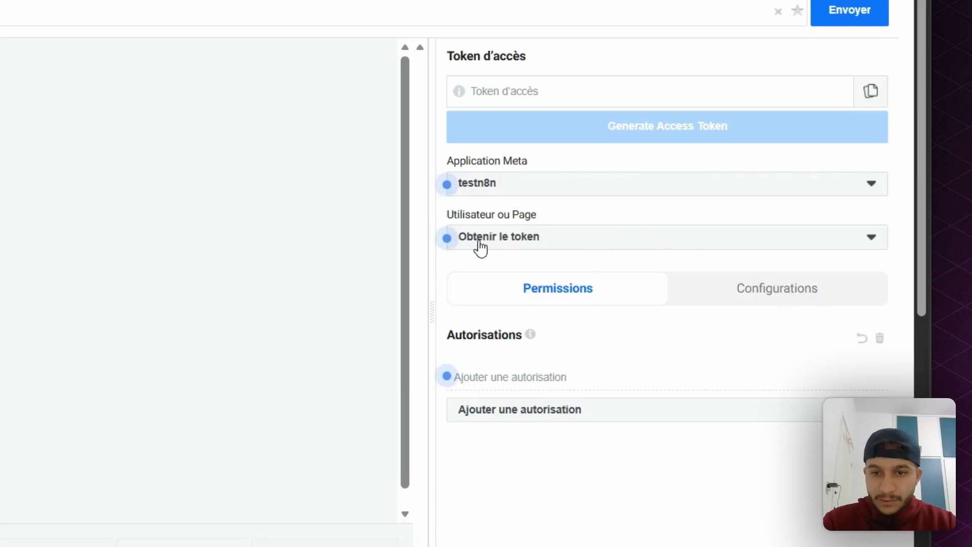
click(501, 244)
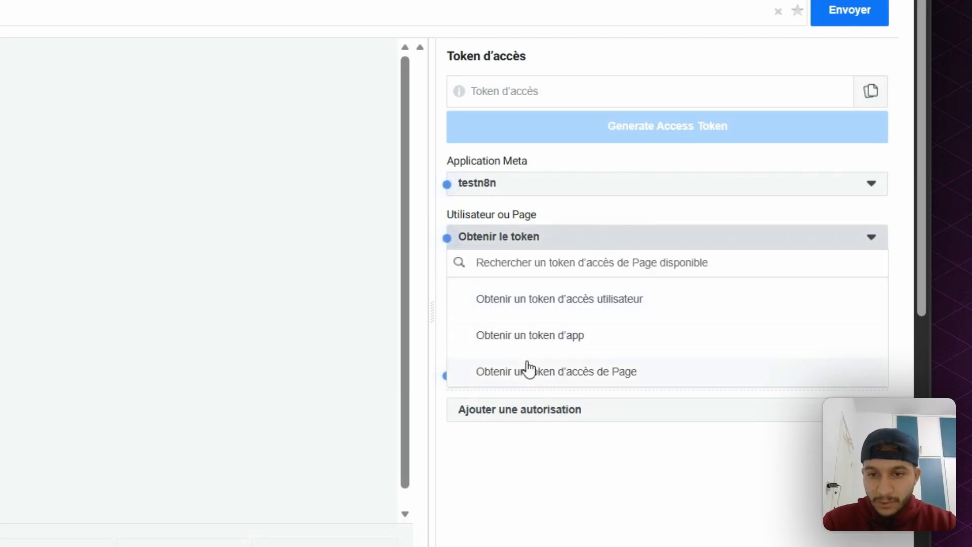
click(551, 499)
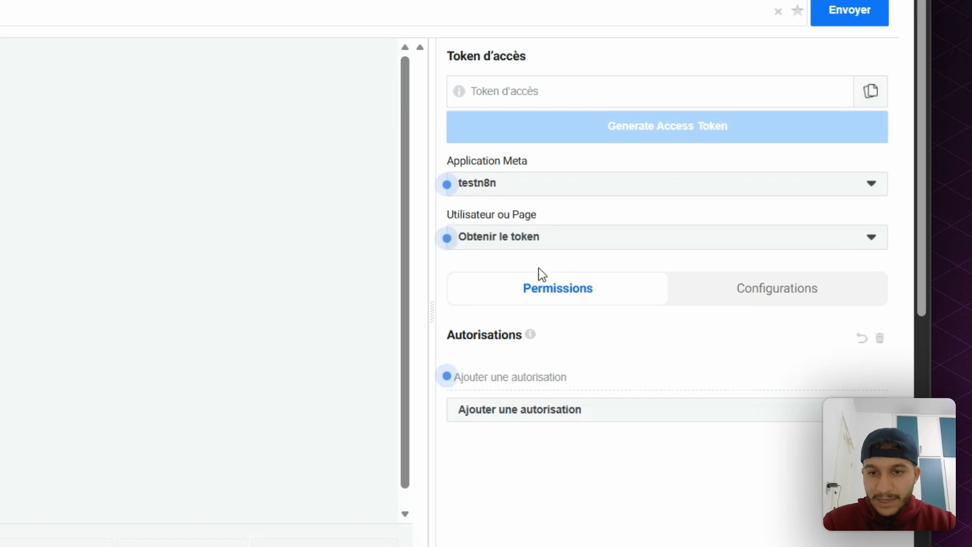
Open the list of permissions for the token and expand the Other and Commerce Permissions categories
click(517, 416)
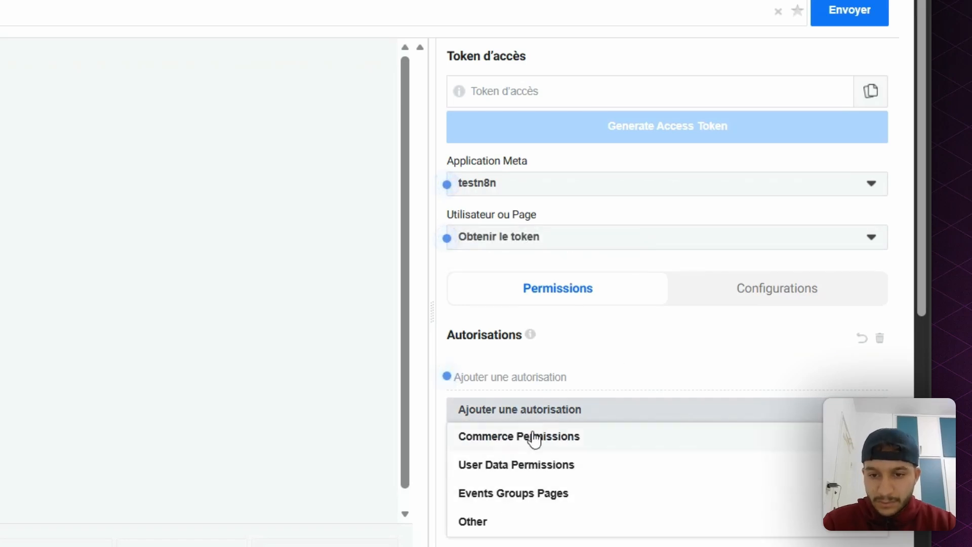
scroll(585, 314, down, 5)
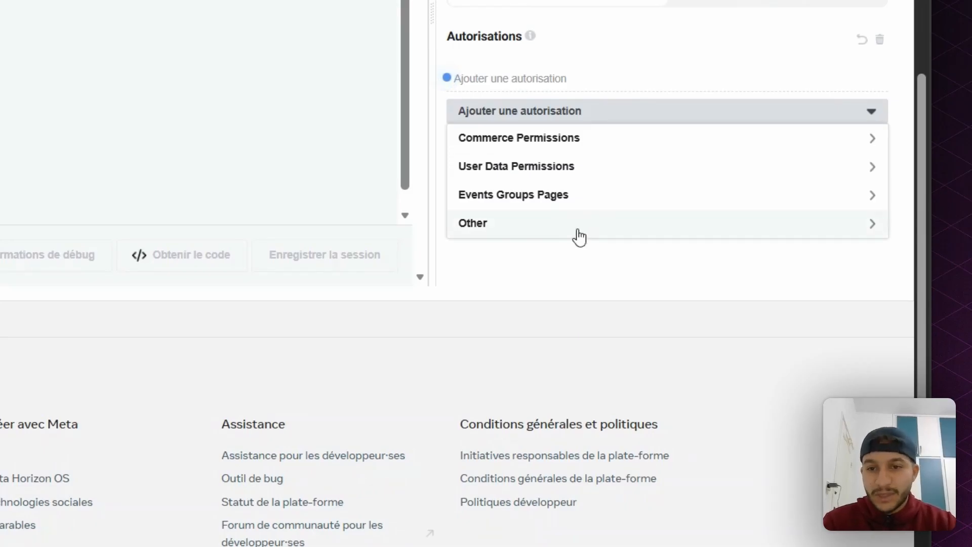
click(482, 221)
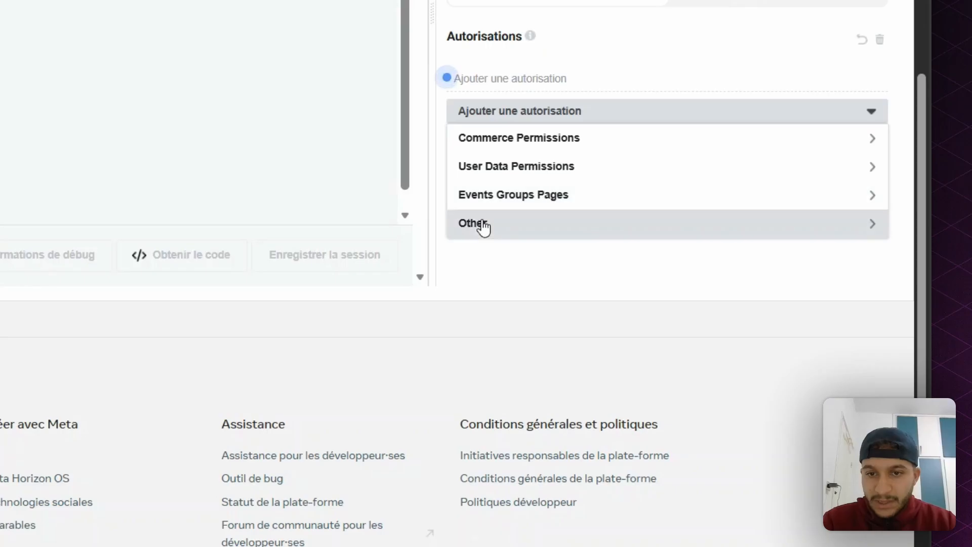
scroll(606, 196, down, 3)
scroll(606, 196, up, 3)
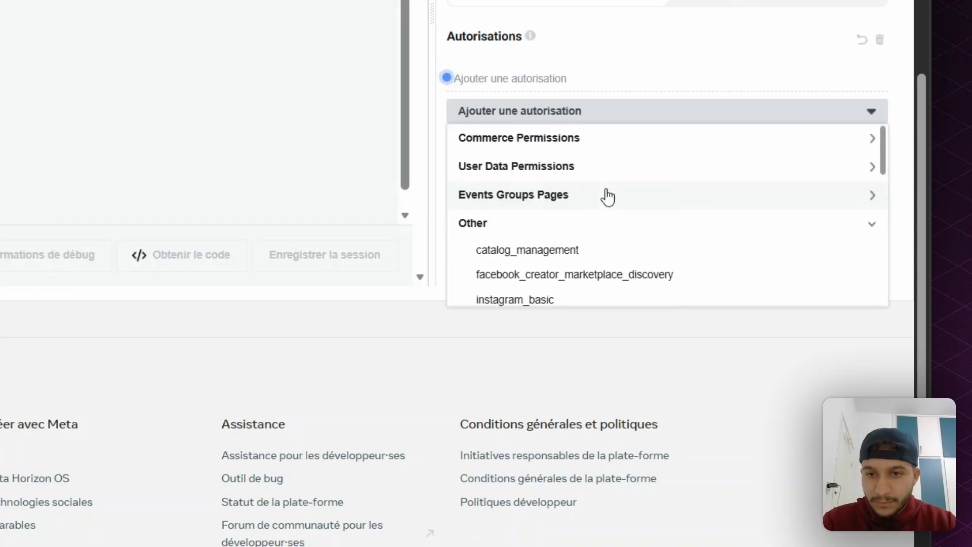
click(532, 141)
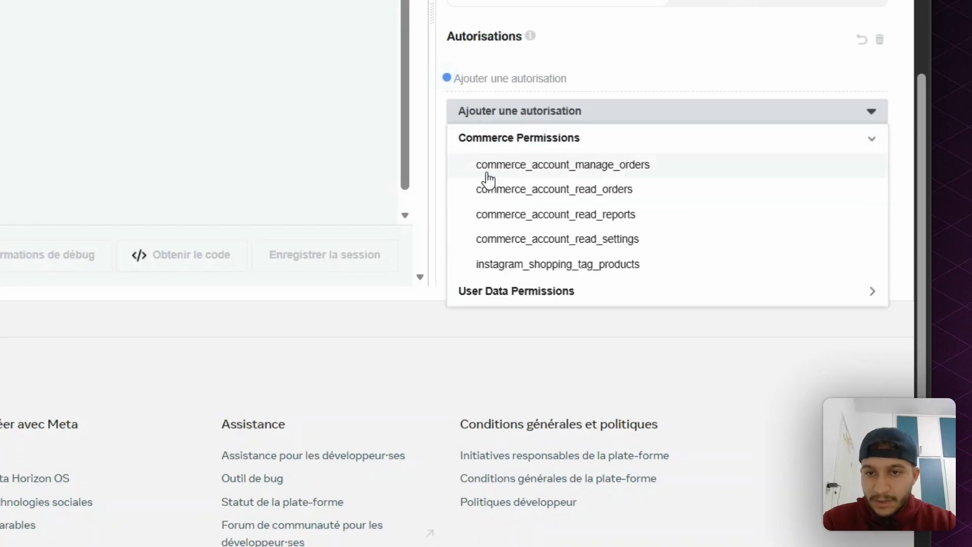
scroll(556, 232, down, 2)
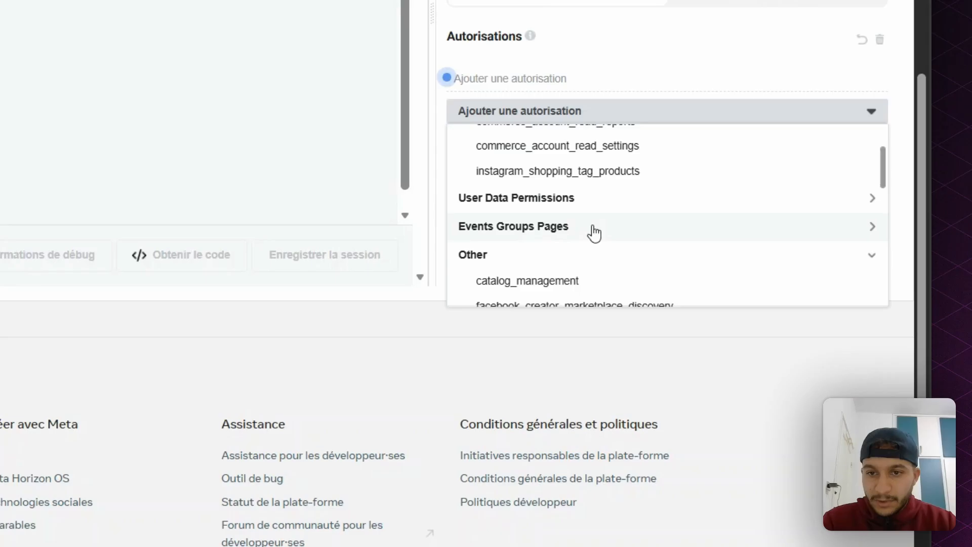
Expand User Data Permissions and Events Groups Pages, then add the page_events and pages_manage_engagement permissions
click(539, 195)
scroll(532, 199, down, 2)
click(503, 174)
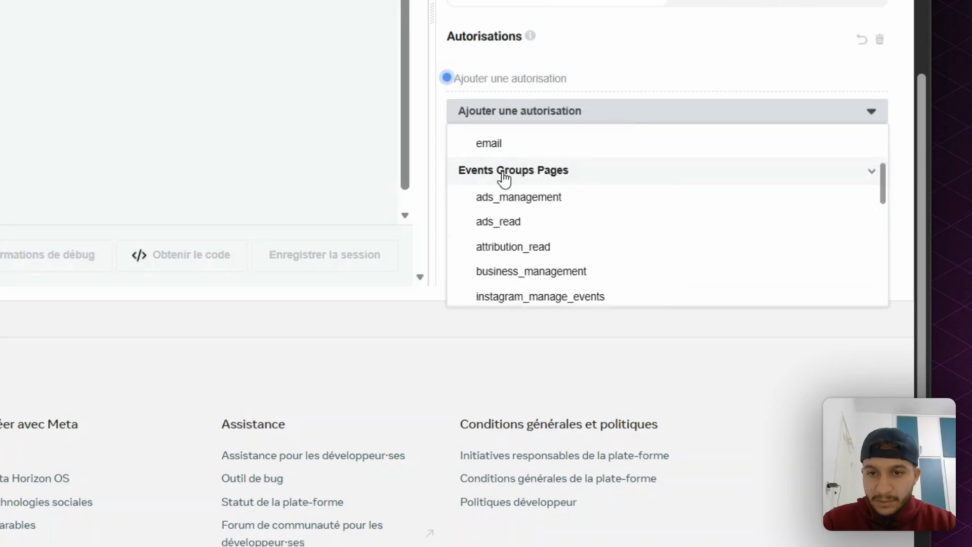
scroll(570, 202, down, 3)
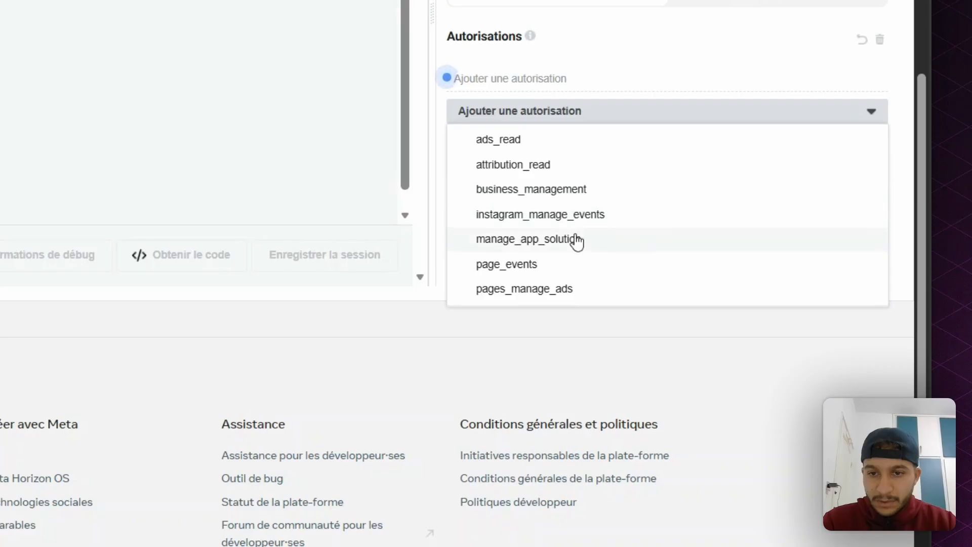
scroll(554, 266, down, 2)
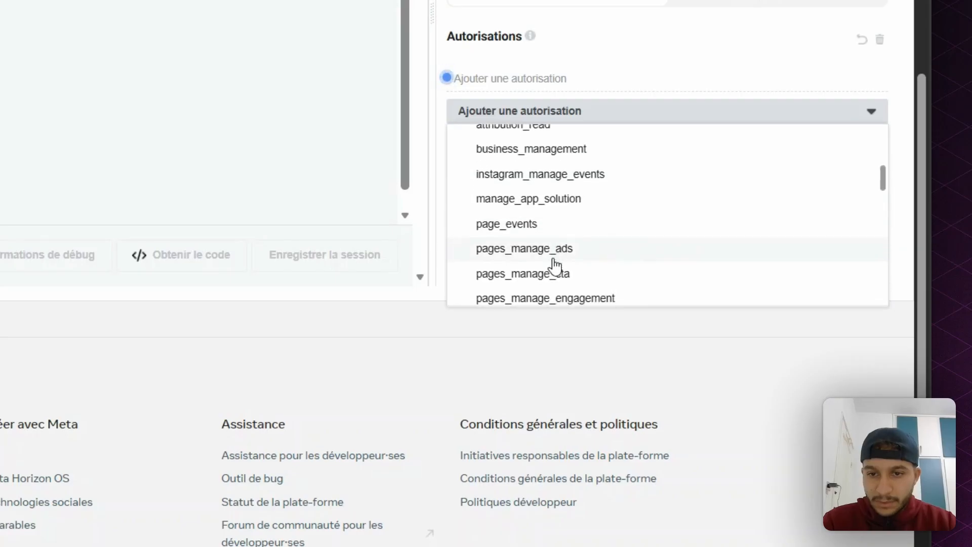
click(526, 218)
scroll(524, 219, down, 4)
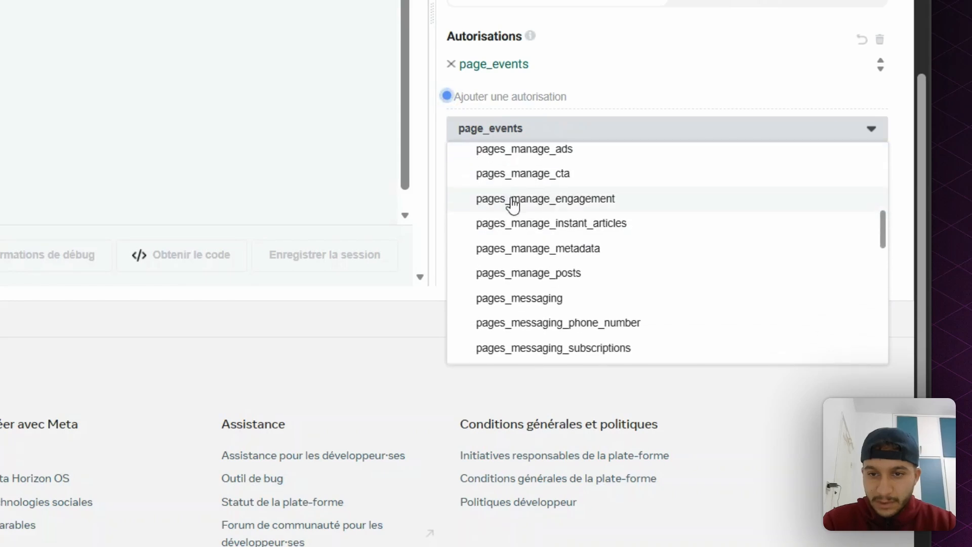
click(520, 201)
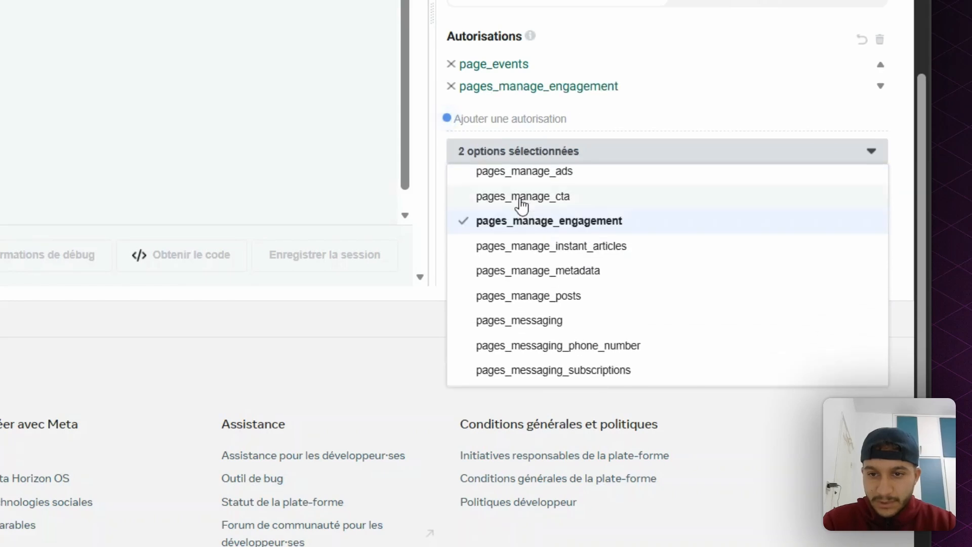
Add the pages_manage_metadata and pages_manage_posts permissions to the token
scroll(575, 276, down, 2)
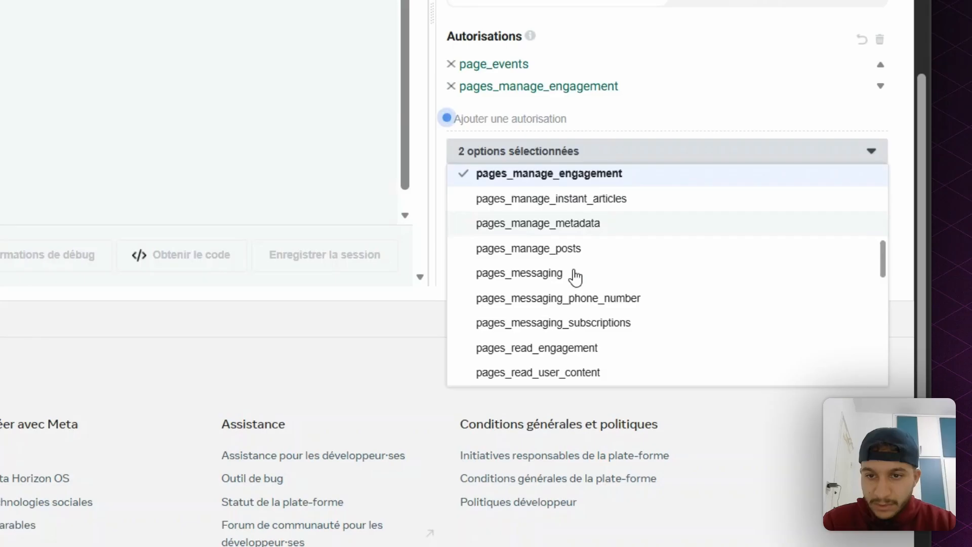
click(571, 231)
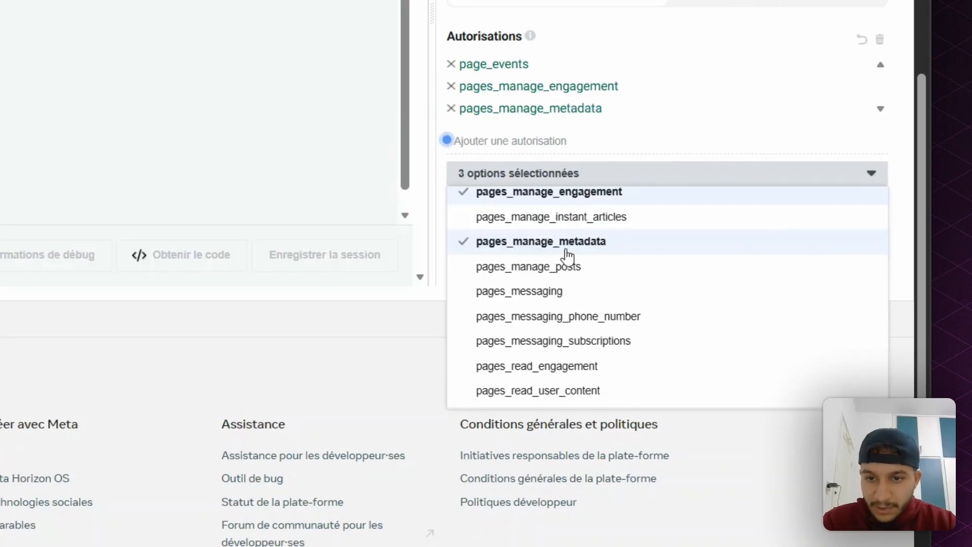
click(560, 268)
Add the pages_read_engagement, pages_read_user_content and pages_show_list permissions to the token
scroll(555, 271, down, 4)
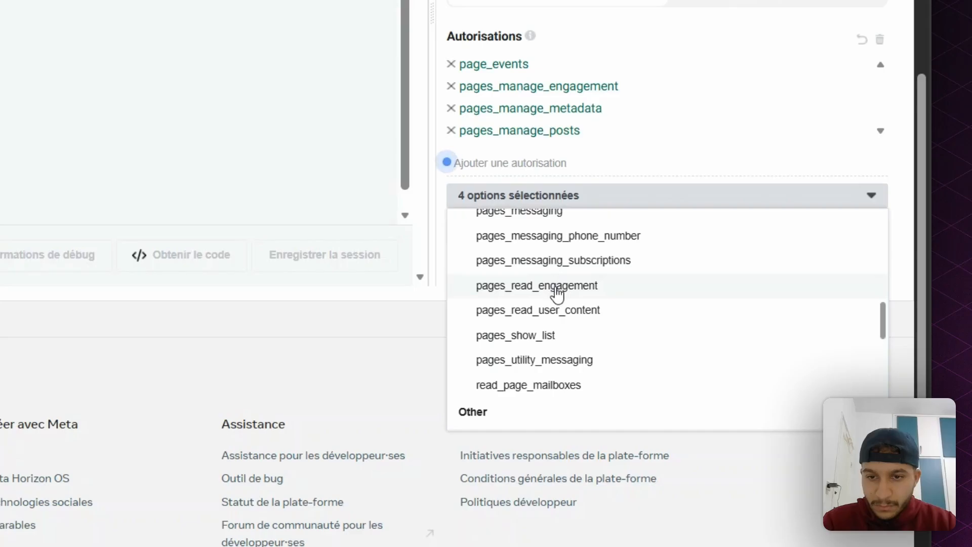
click(557, 286)
scroll(556, 293, down, 1)
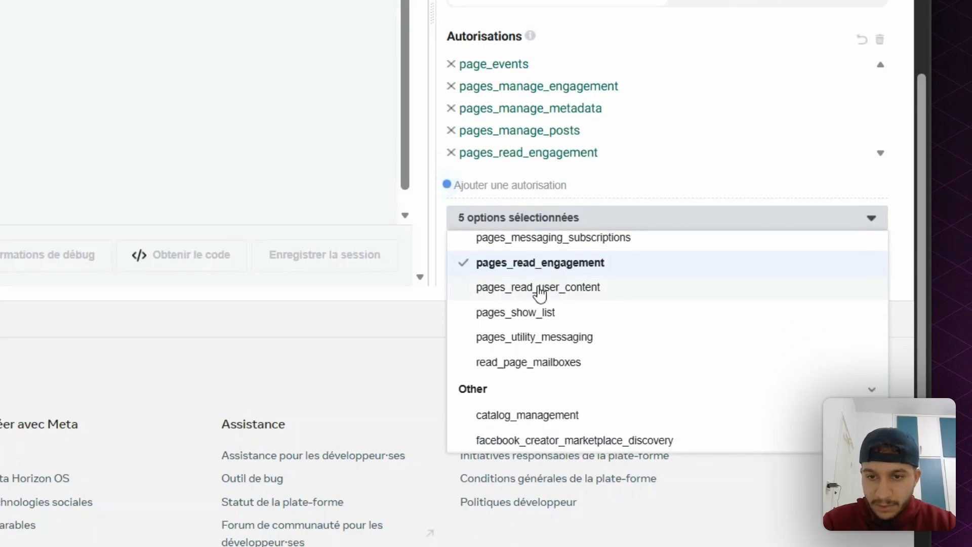
click(508, 288)
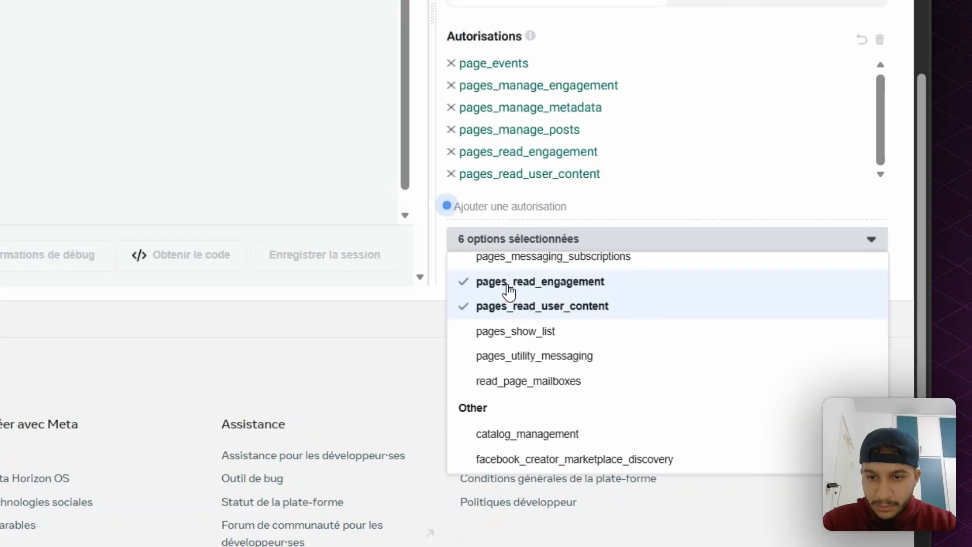
scroll(506, 291, down, 1)
click(534, 288)
Add the instagram_basic and instagram_content_publish permissions from the Other category
scroll(534, 292, down, 3)
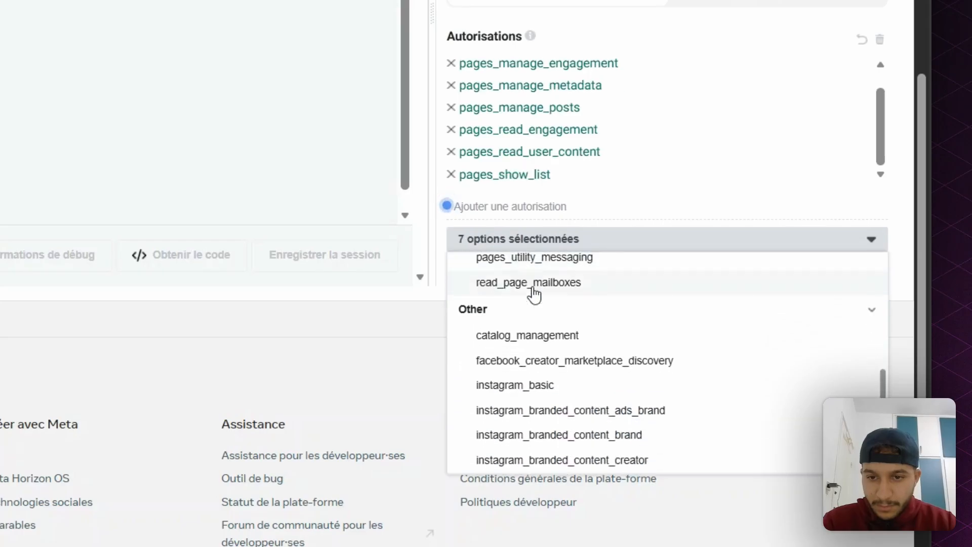
scroll(532, 292, up, 1)
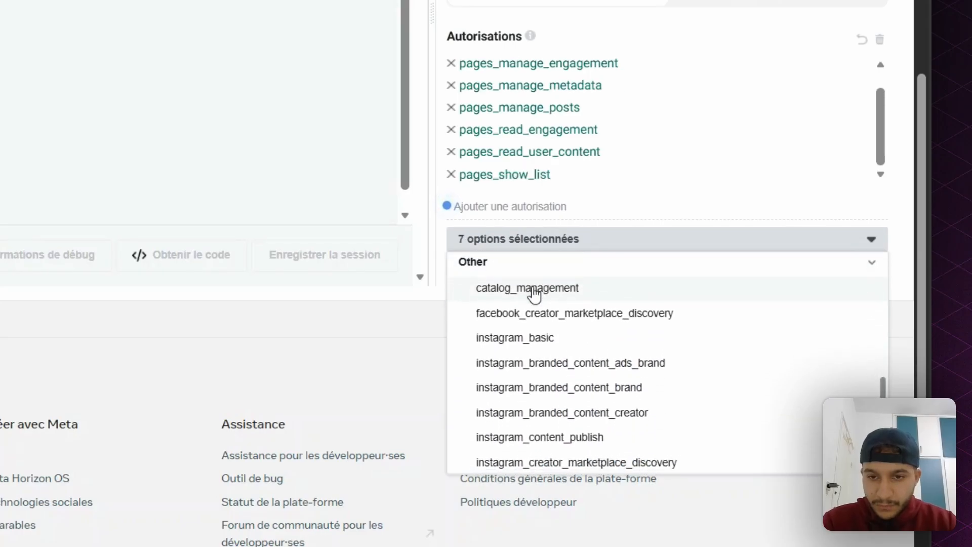
click(524, 340)
scroll(527, 344, down, 1)
scroll(526, 345, down, 1)
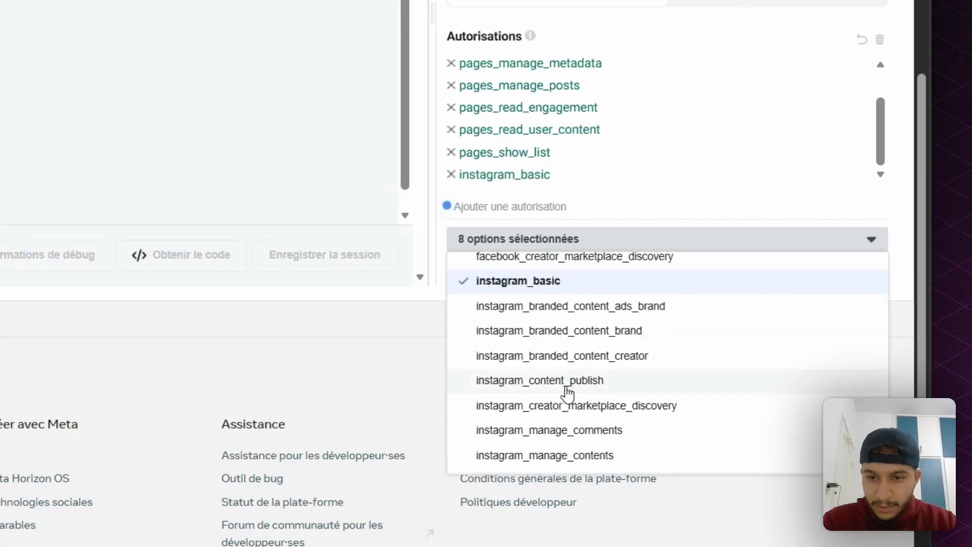
click(524, 388)
Add the instagram_manage_contents and instagram_manage_insights permissions to the token
scroll(524, 393, down, 3)
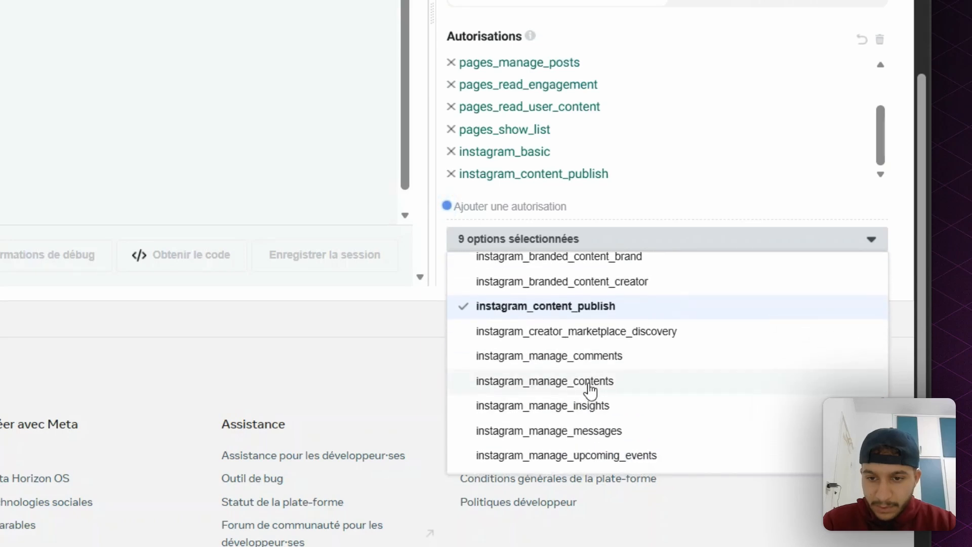
click(546, 385)
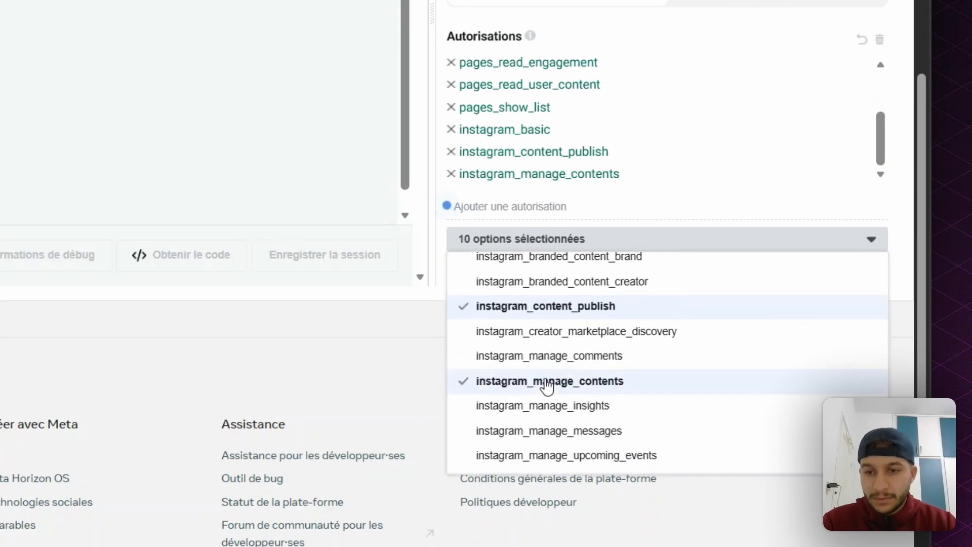
scroll(547, 385, down, 3)
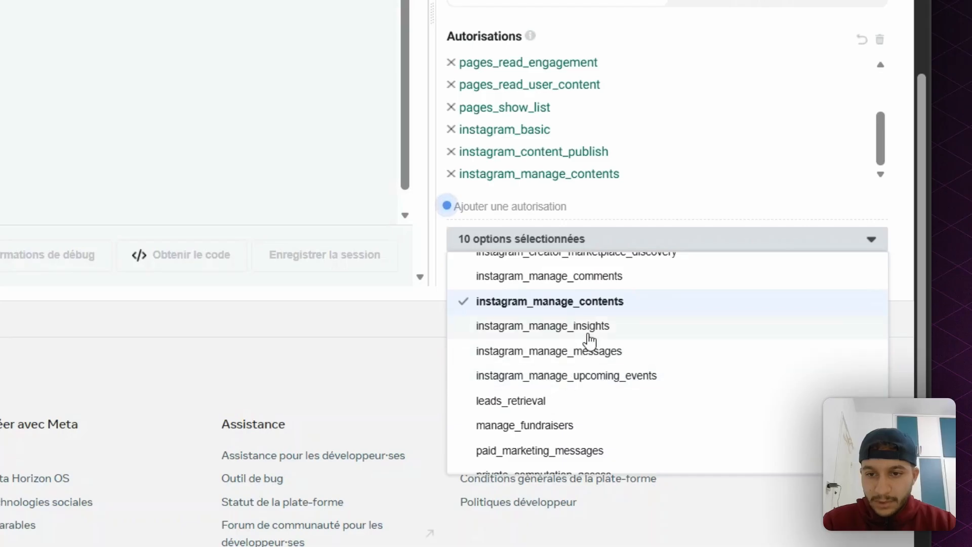
click(587, 338)
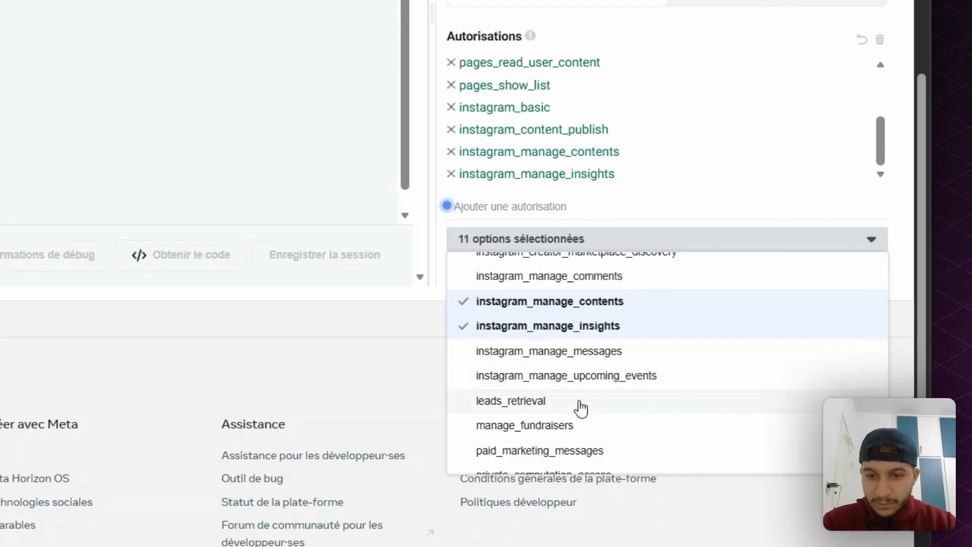
Add the publish_video permission, close the permission list and review the selected permissions
scroll(581, 408, down, 5)
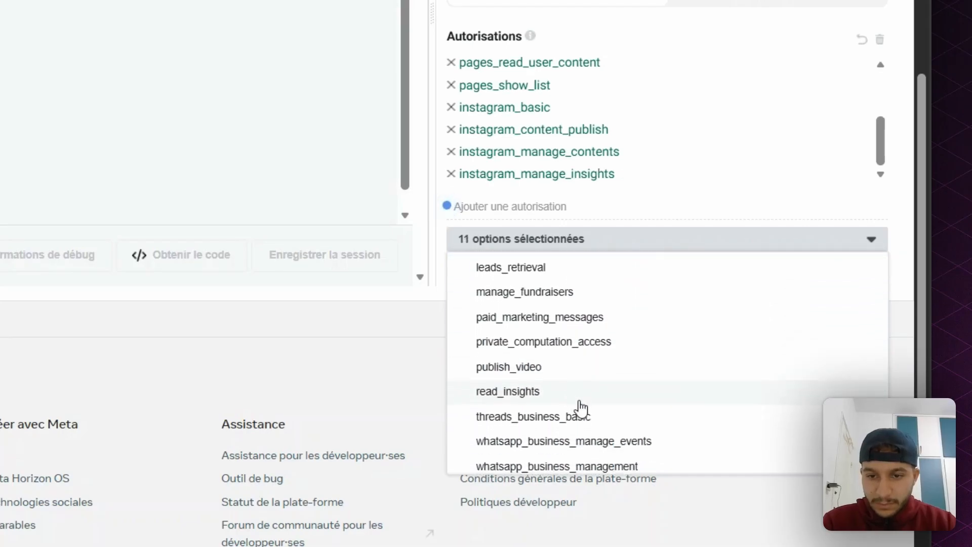
click(533, 360)
scroll(533, 361, down, 1)
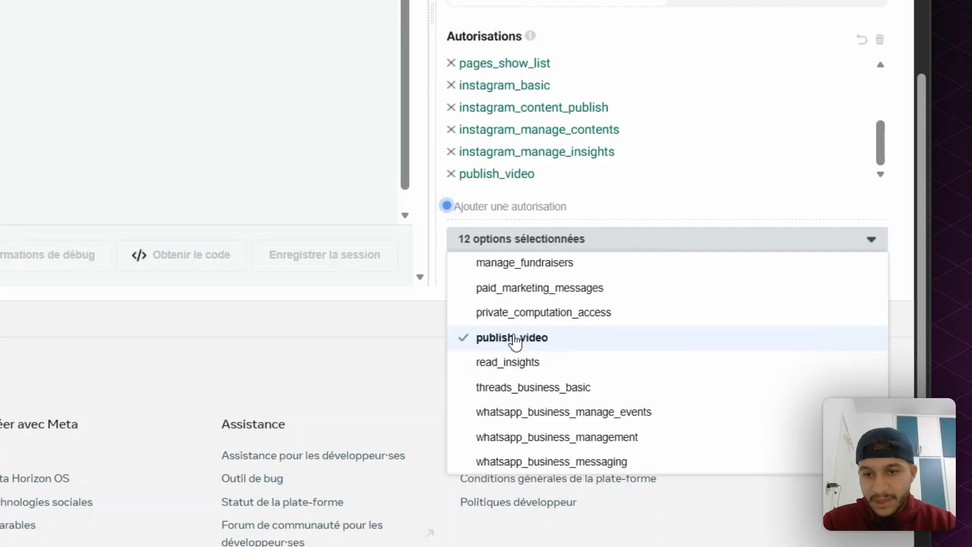
scroll(514, 340, up, 3)
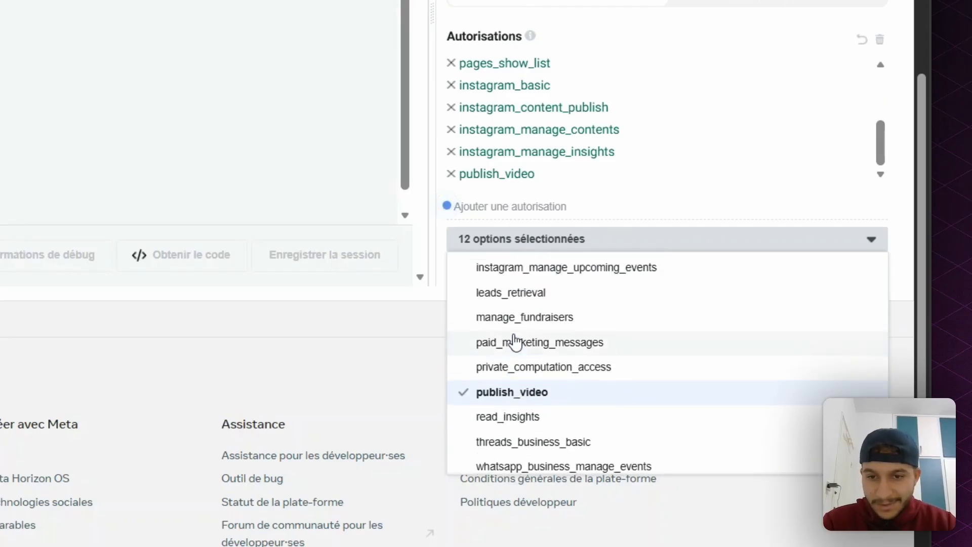
click(269, 78)
scroll(598, 100, up, 1)
scroll(599, 100, up, 3)
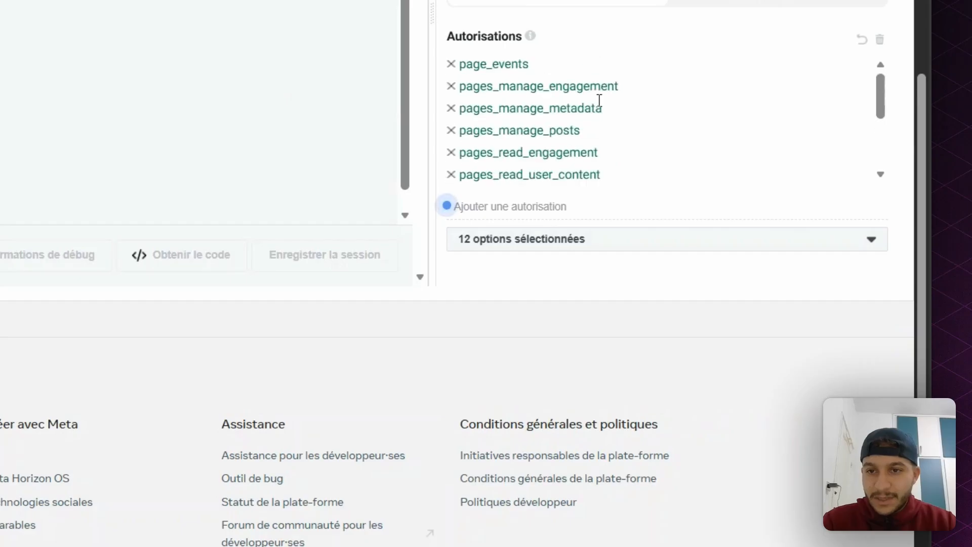
Request a Page access token for testn8n and continue the Facebook login with the personal account
scroll(798, 204, up, 5)
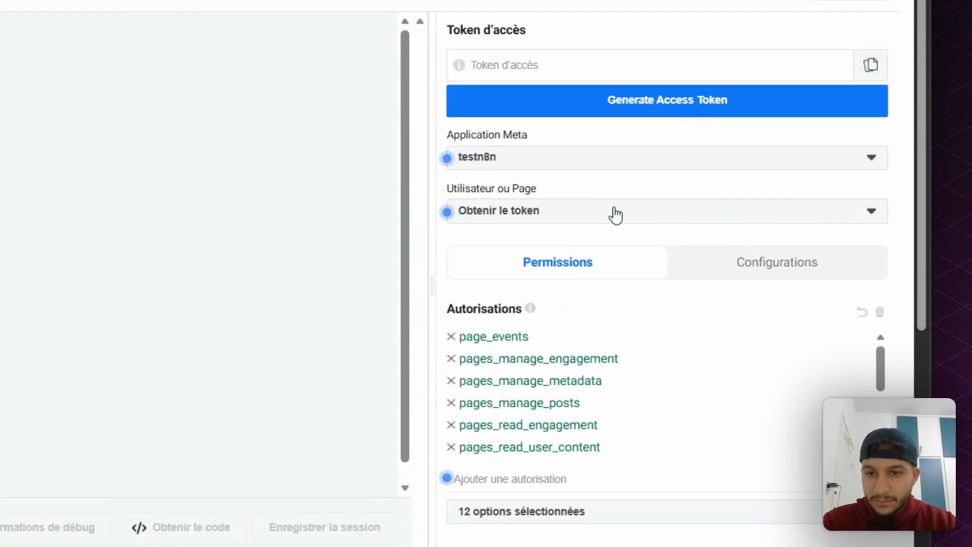
click(612, 212)
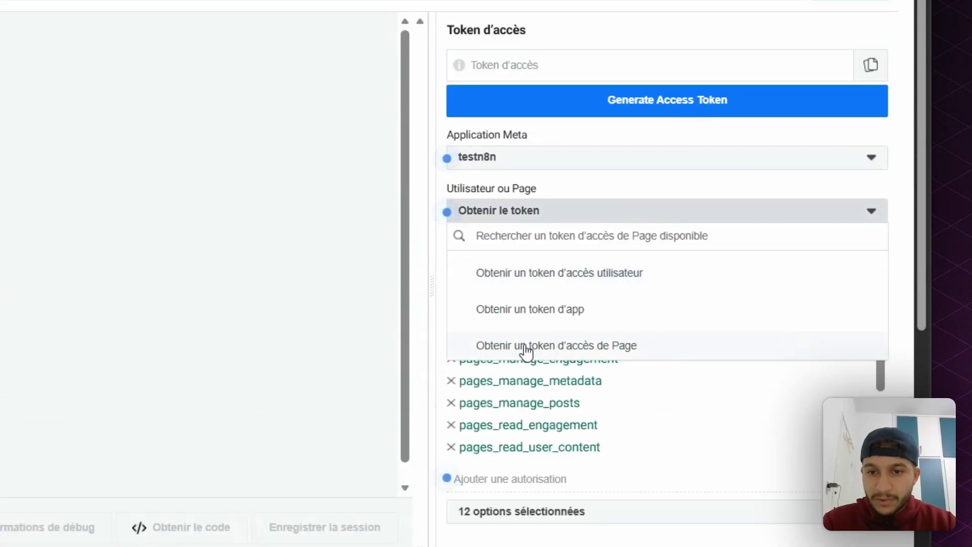
click(554, 347)
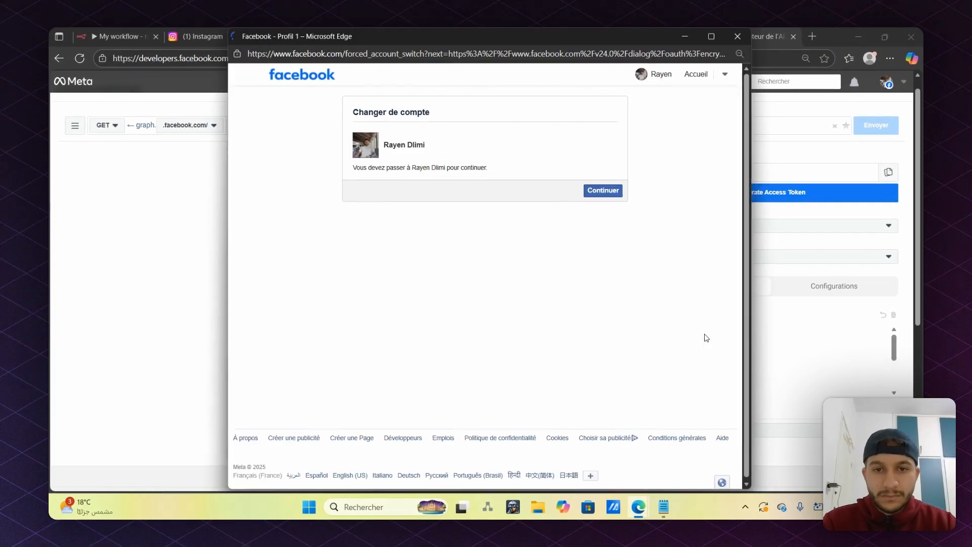
click(604, 190)
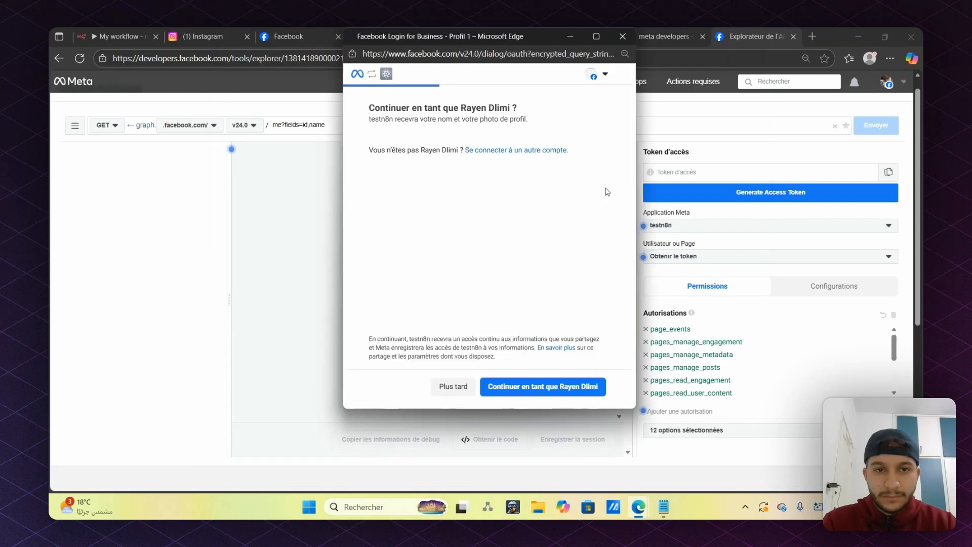
click(551, 389)
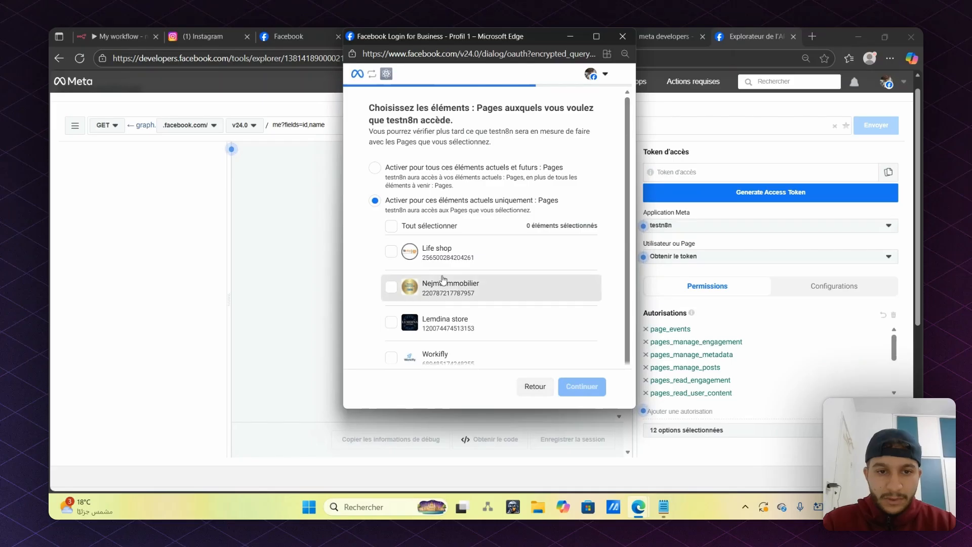
Grant testn8n access to the Life shop Page only, save the access request and acknowledge the association
click(393, 252)
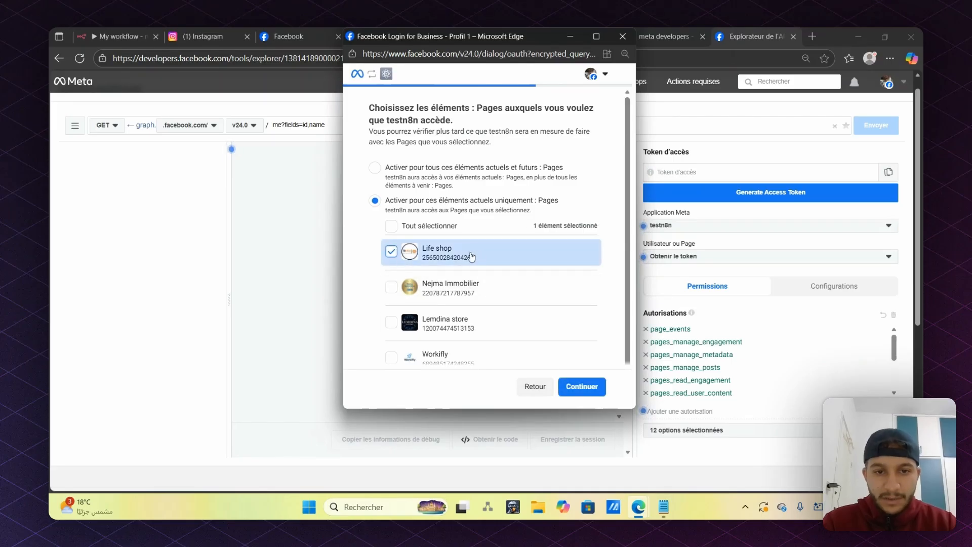
click(591, 392)
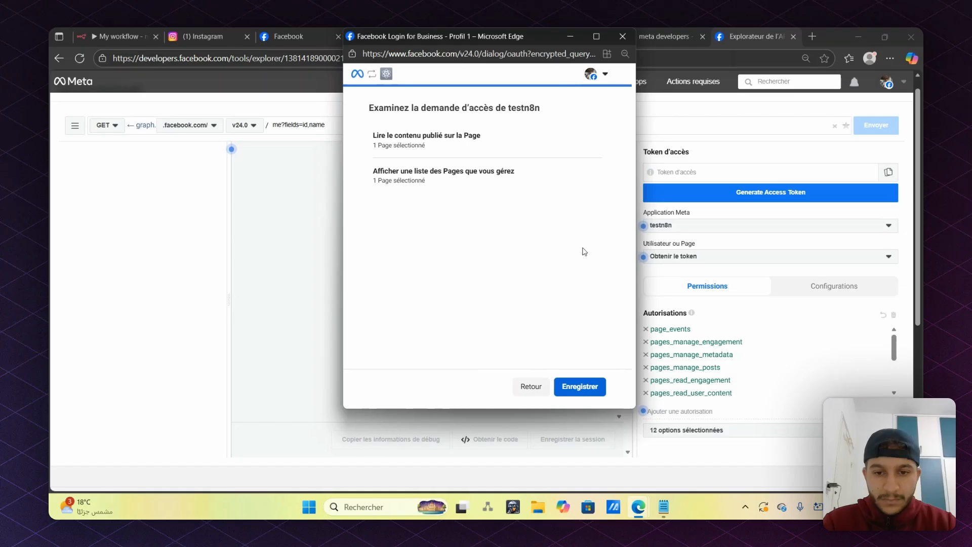
click(582, 387)
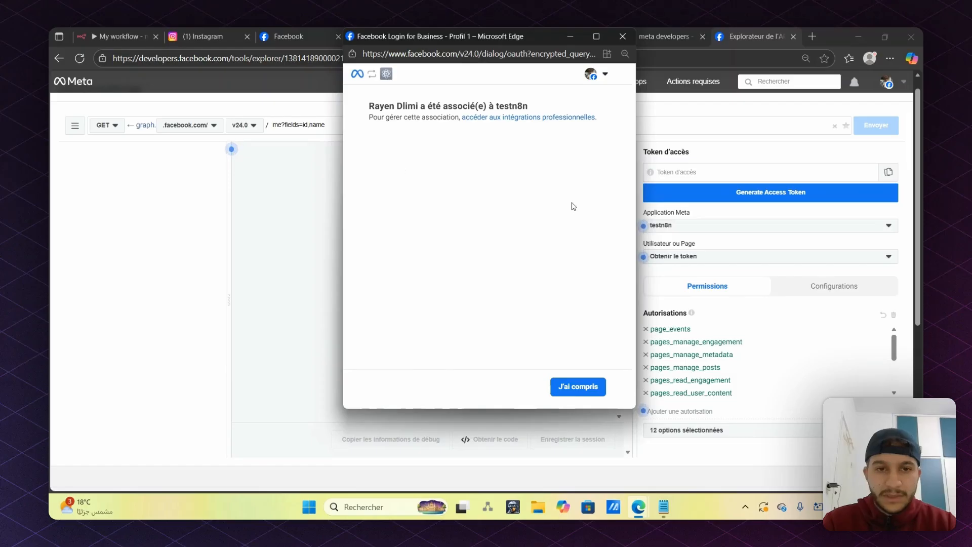
click(578, 390)
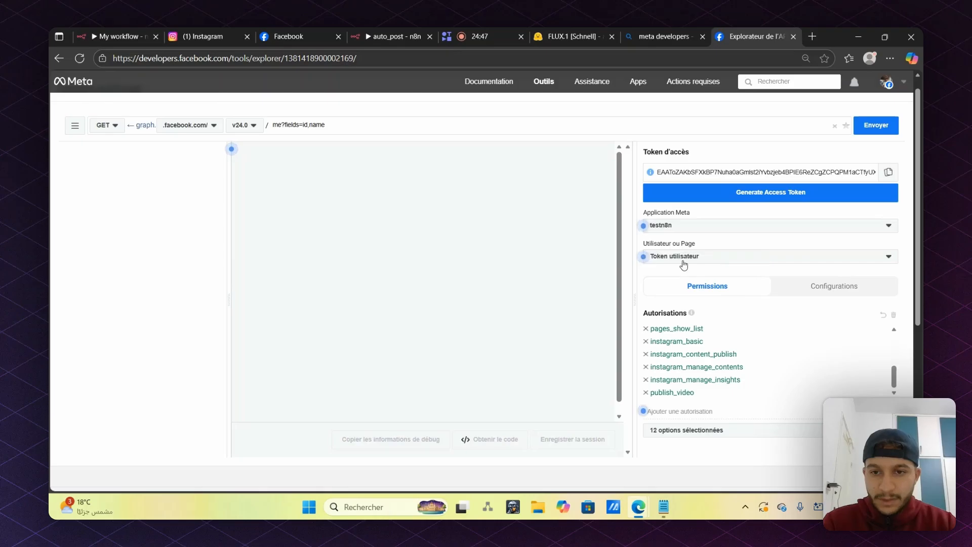
Open the Utilisateur ou Page choices for the access token
click(683, 259)
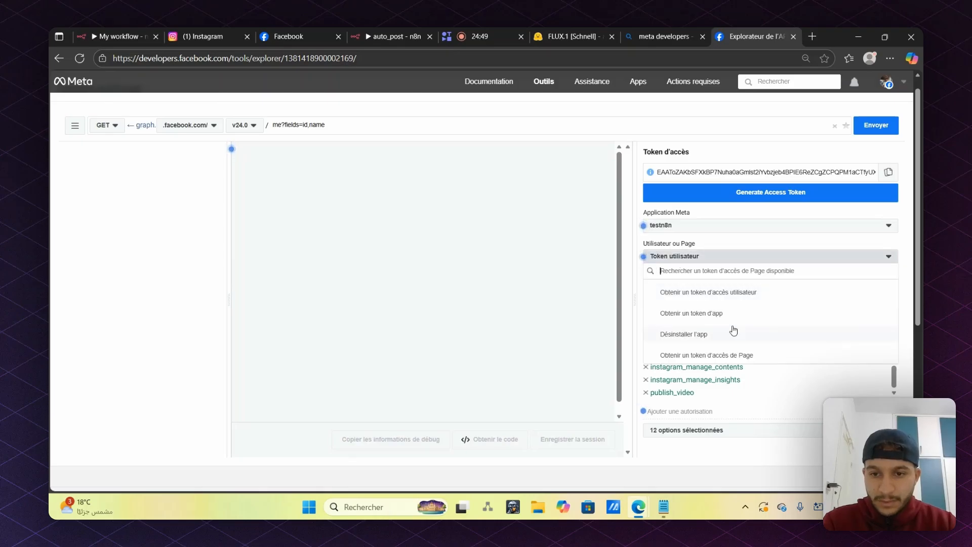
Try to obtain a Page access token for testn8n by reconnecting the account with its previous settings, and check the token choices
scroll(733, 330, down, 2)
click(572, 258)
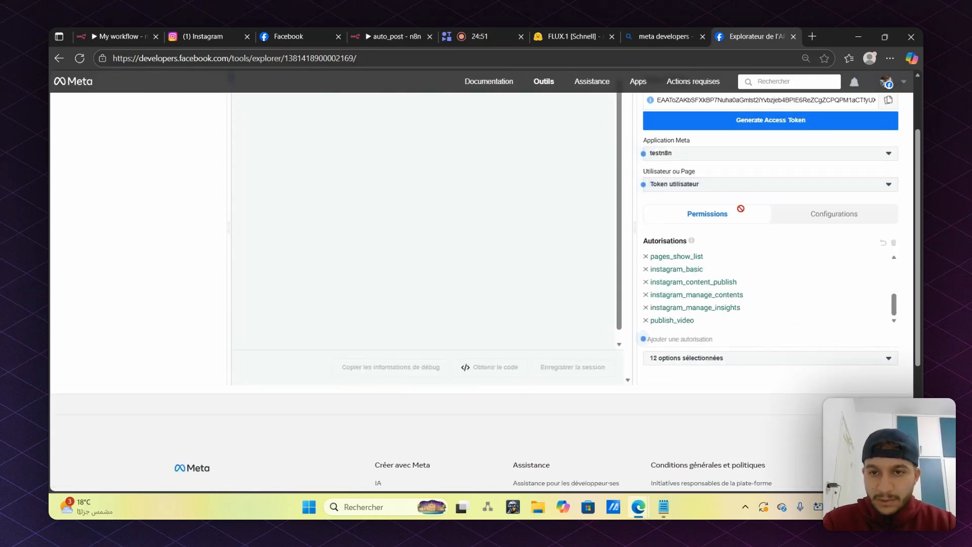
click(743, 187)
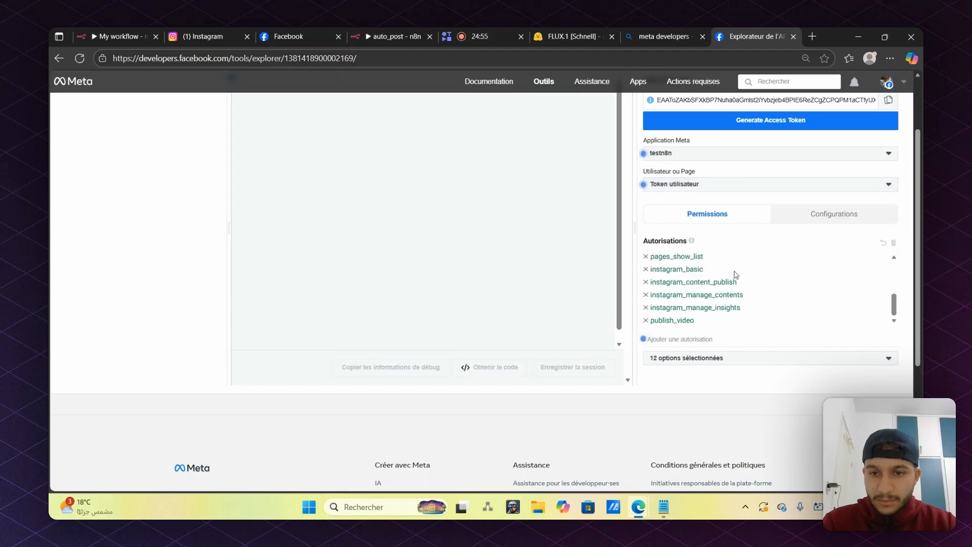
scroll(735, 274, up, 5)
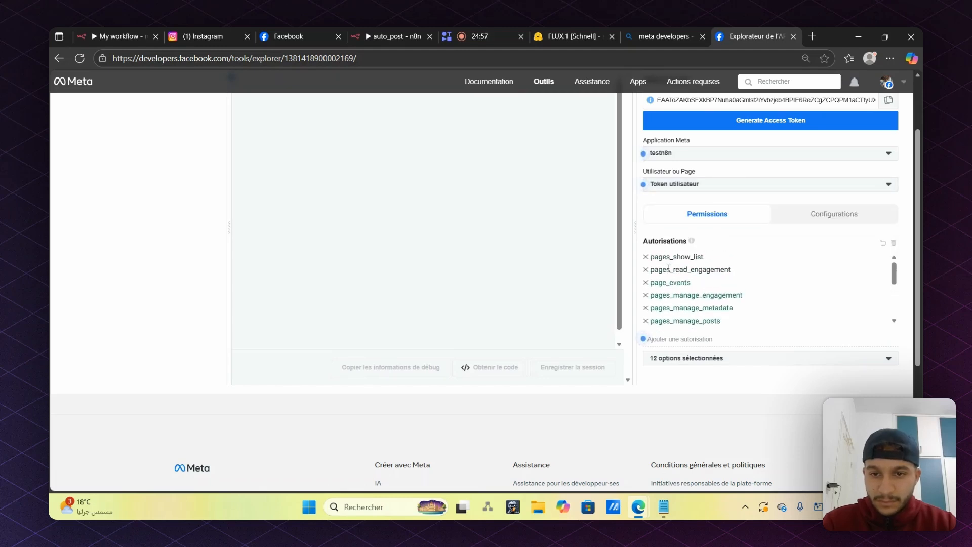
click(684, 188)
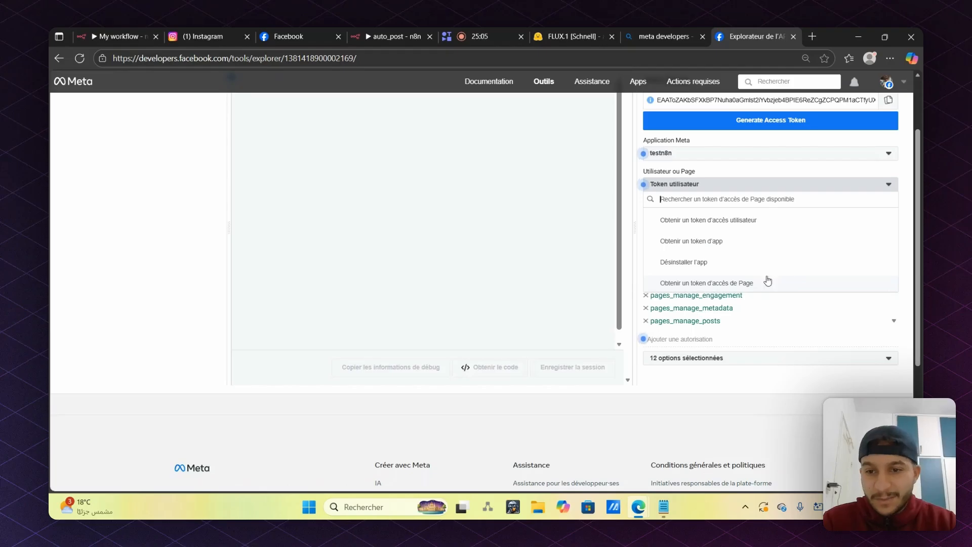
scroll(739, 256, down, 1)
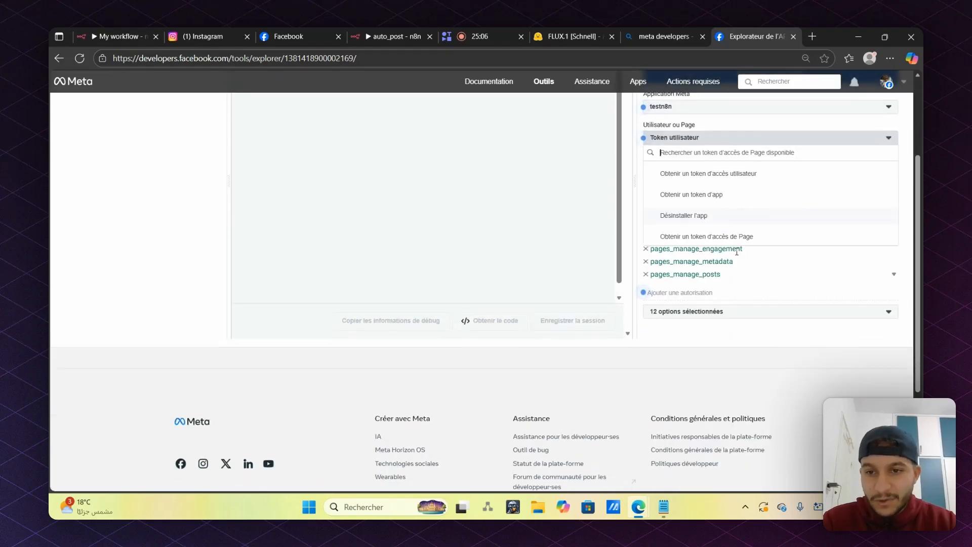
click(694, 236)
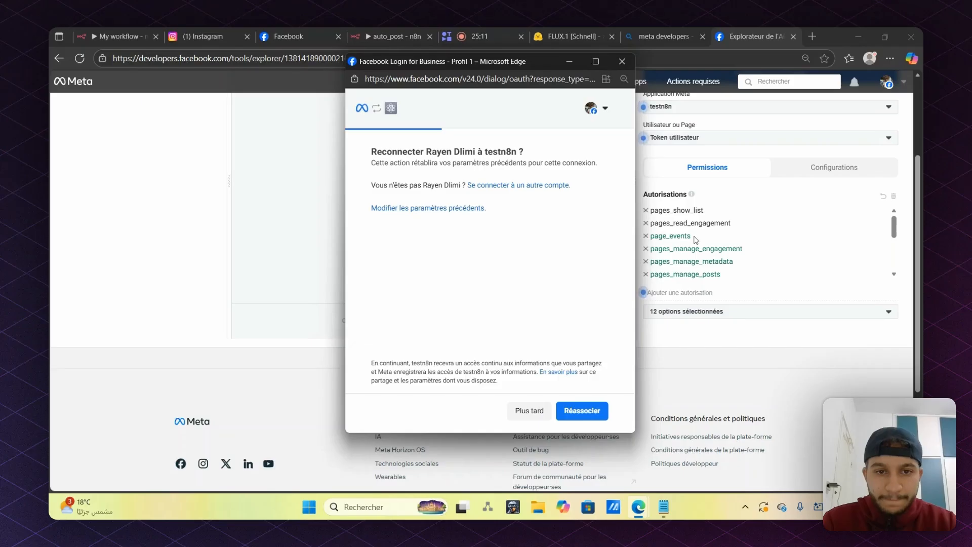
click(584, 409)
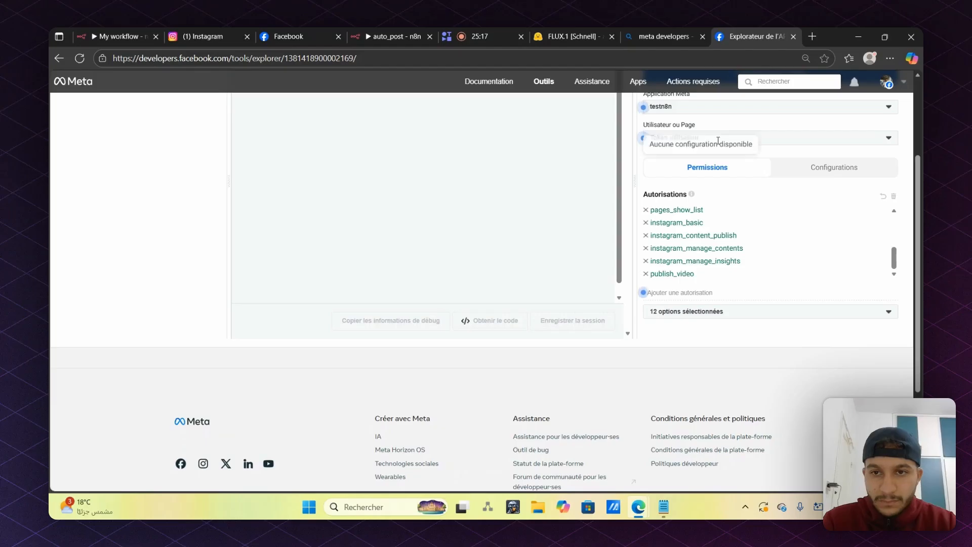
click(718, 144)
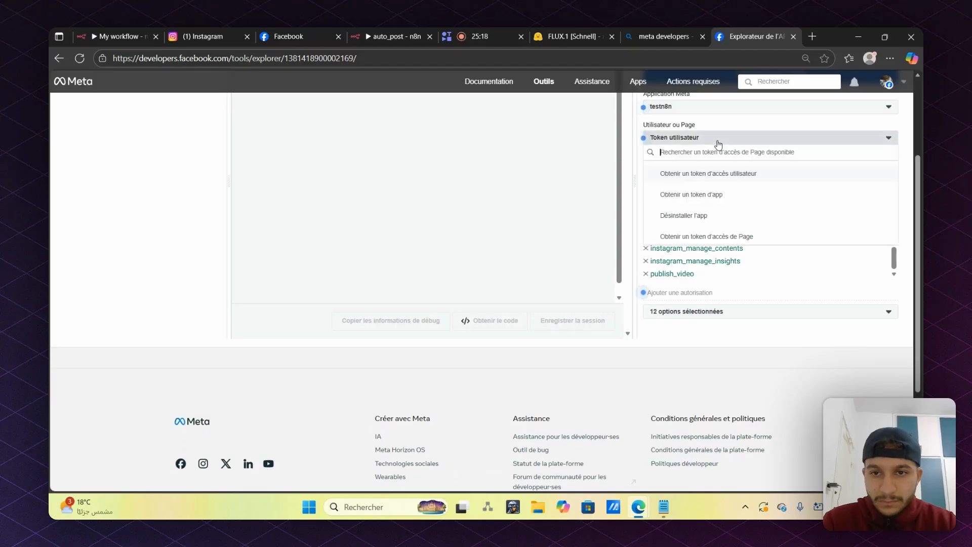
click(690, 140)
Add the attribution_read, business_management, instagram_manage_events and manage_app_solution permissions from the Events Groups Pages group
scroll(785, 218, down, 1)
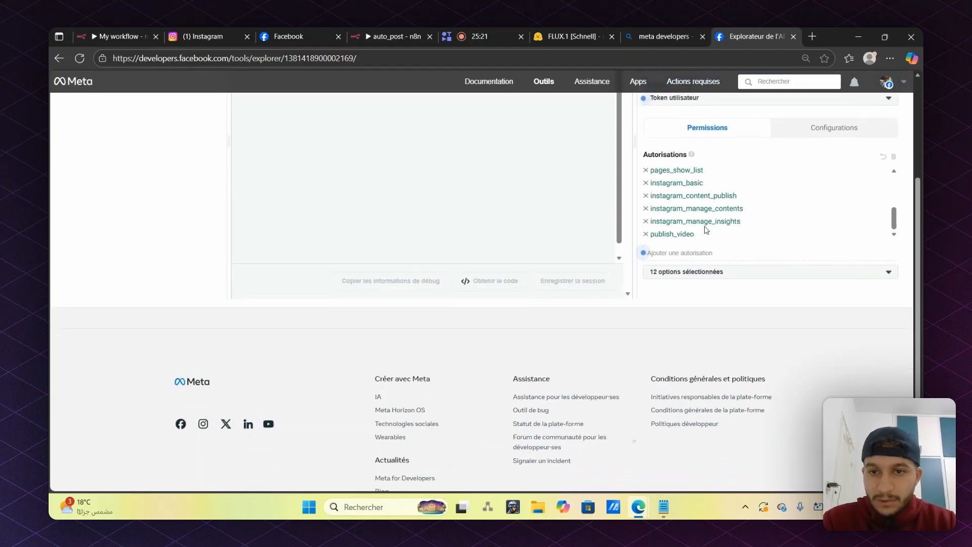
click(693, 257)
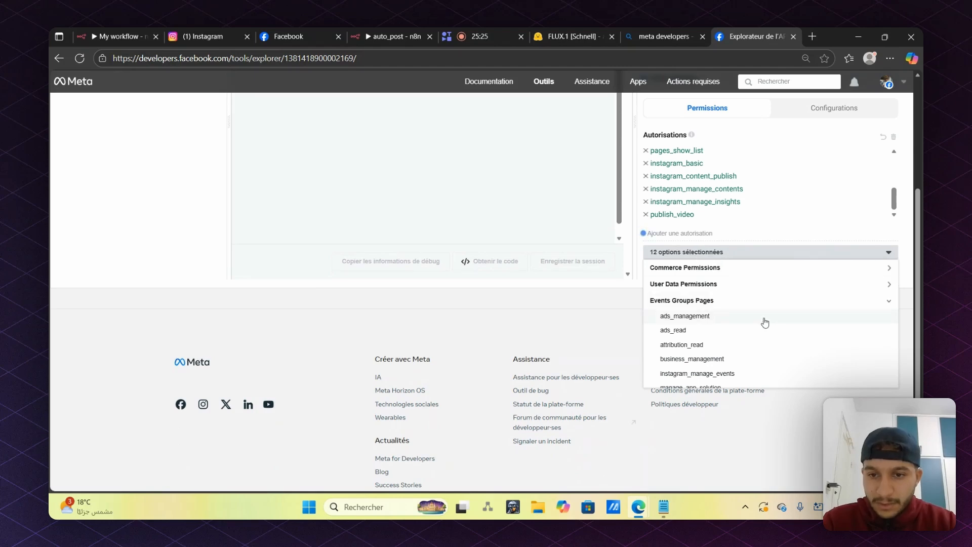
scroll(764, 322, down, 1)
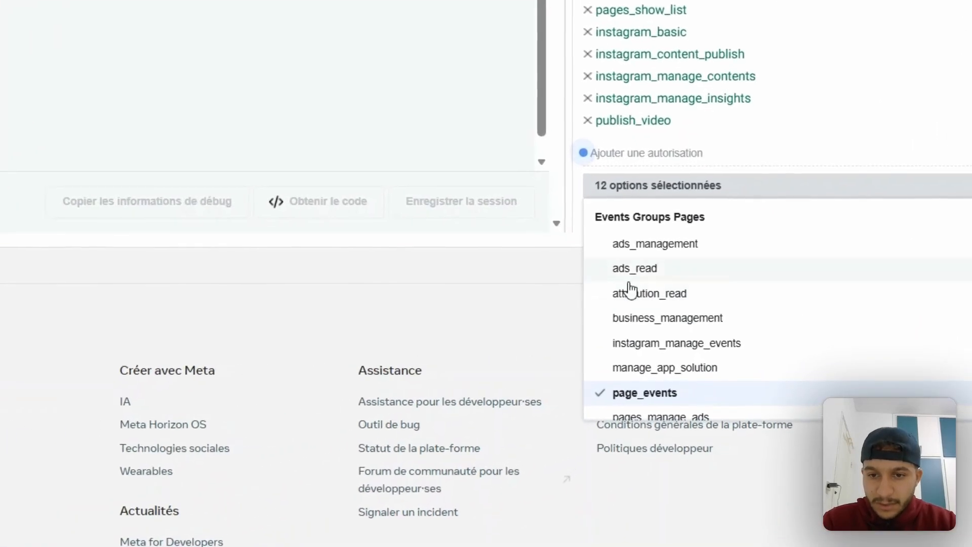
click(631, 293)
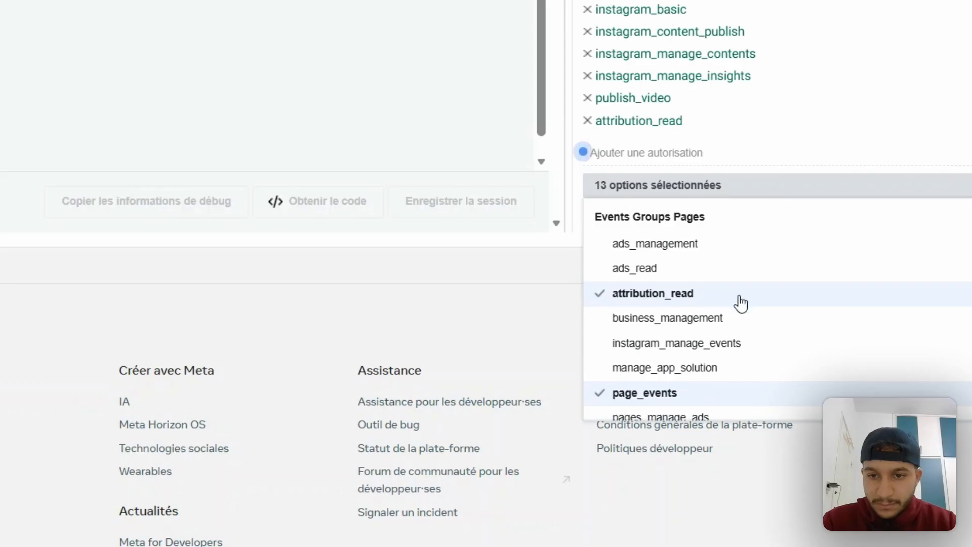
scroll(739, 304, down, 1)
click(671, 290)
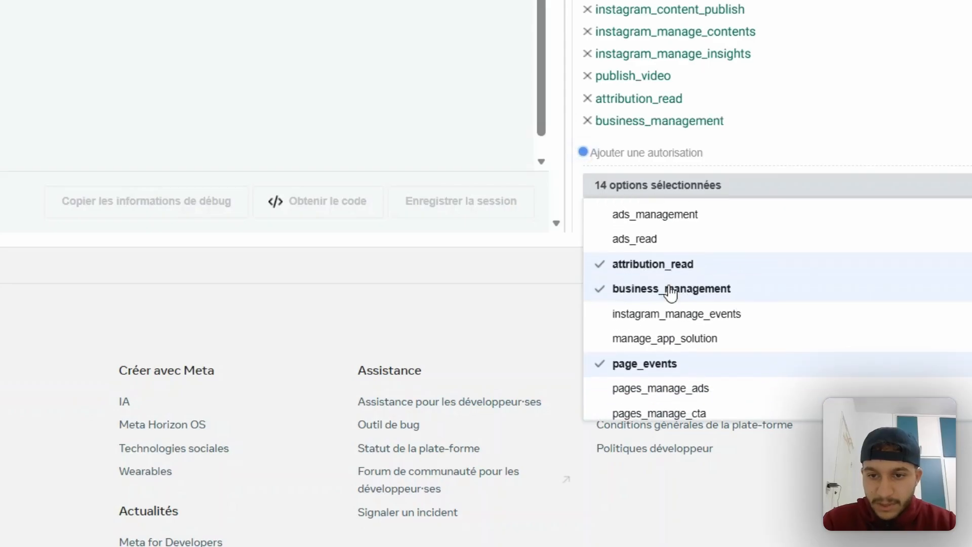
click(666, 321)
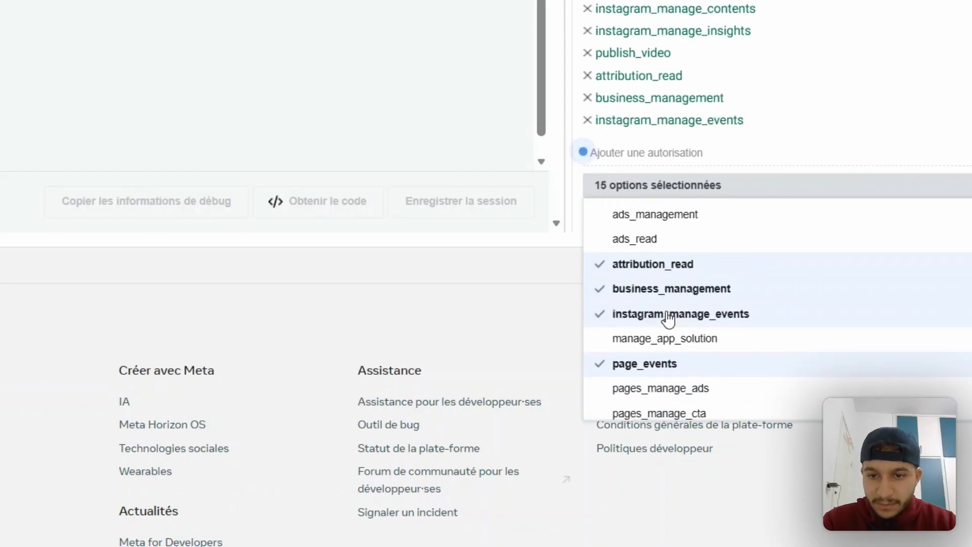
click(682, 346)
Add the pages_manage_cta, pages_manage_instant_articles and pages_messaging permissions, and close the permission list
scroll(681, 347, down, 3)
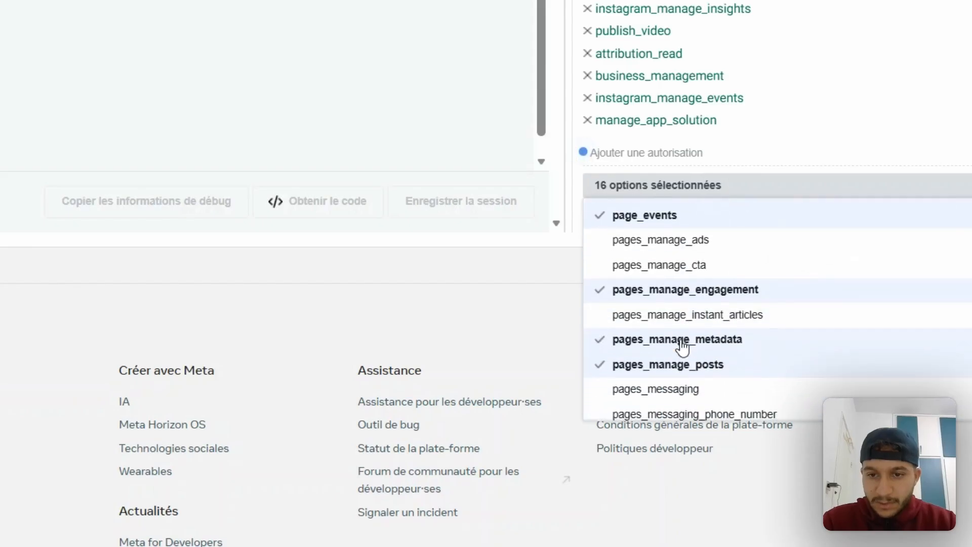
click(661, 264)
click(701, 319)
scroll(701, 321, down, 2)
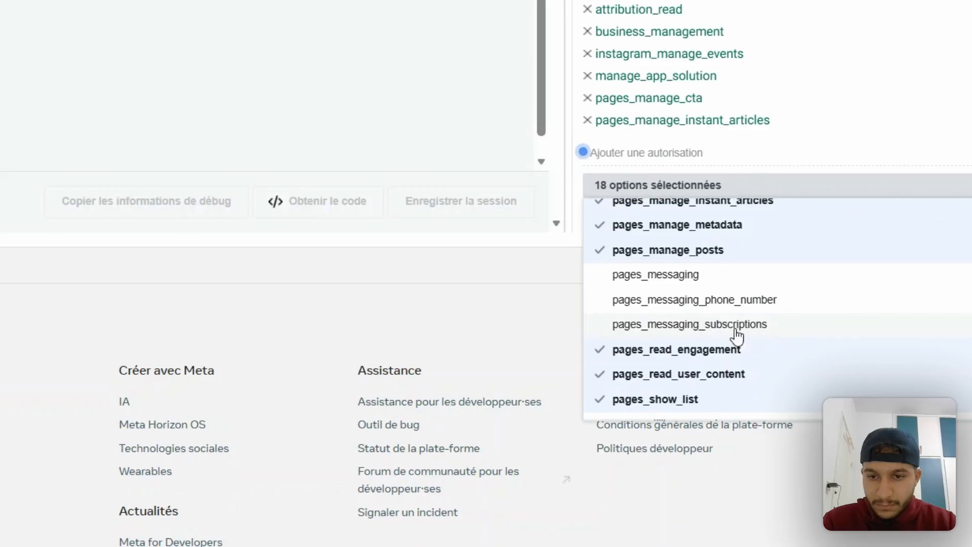
click(678, 278)
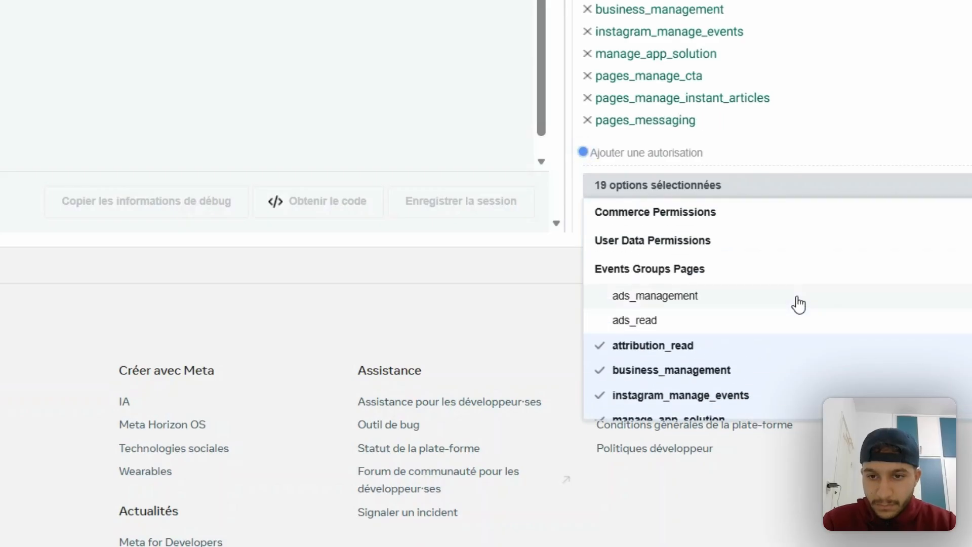
scroll(798, 44, down, 3)
scroll(799, 42, up, 1)
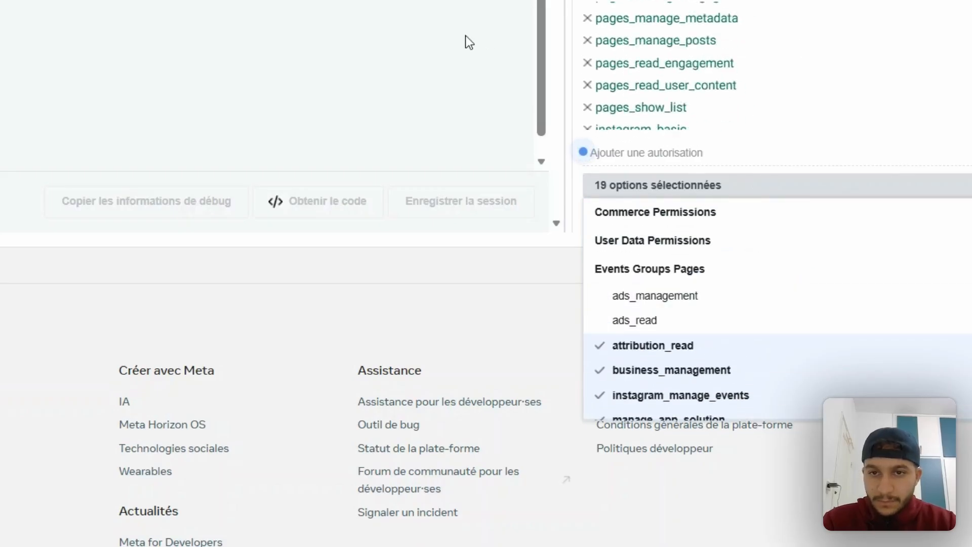
click(466, 35)
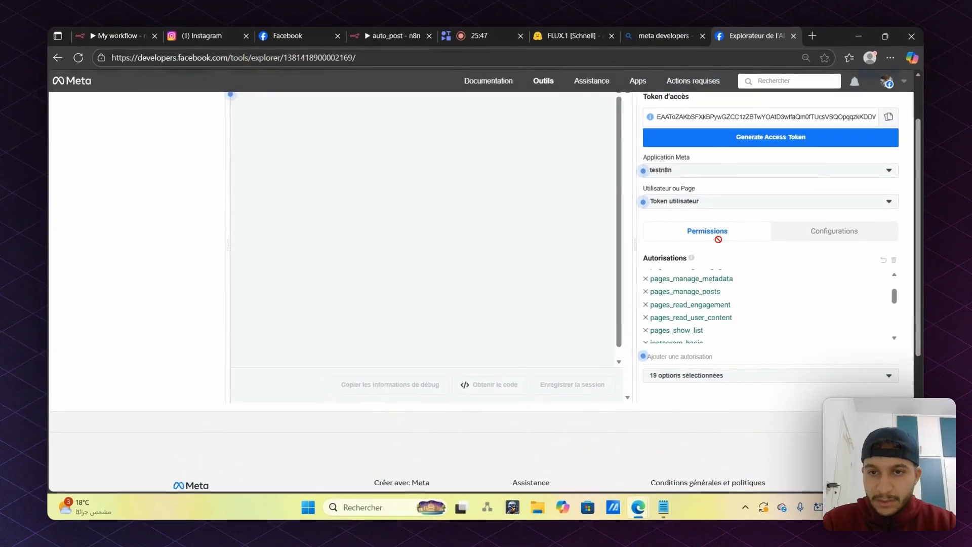
Request a Page access token again, reviewing the previous settings and keeping only the Life shop Page, and check the token choices
click(711, 229)
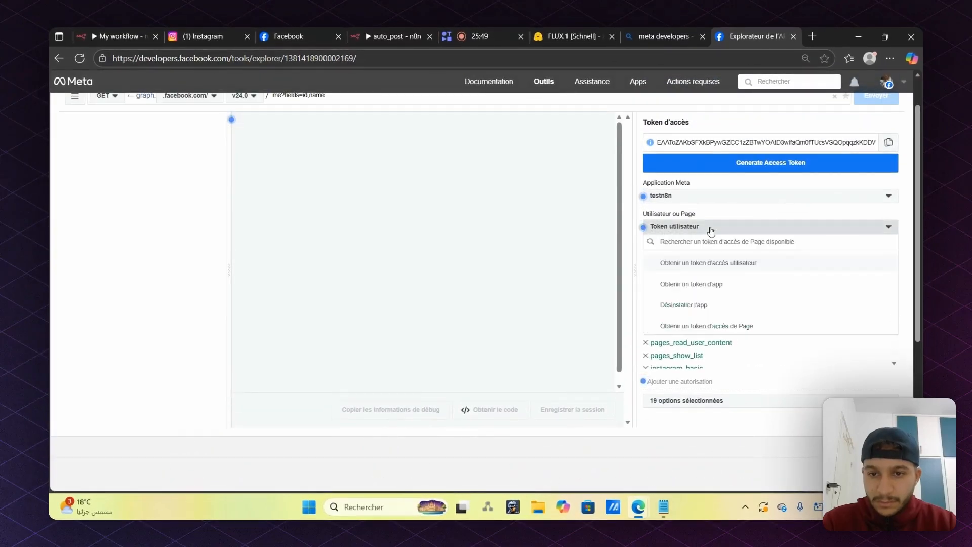
click(716, 327)
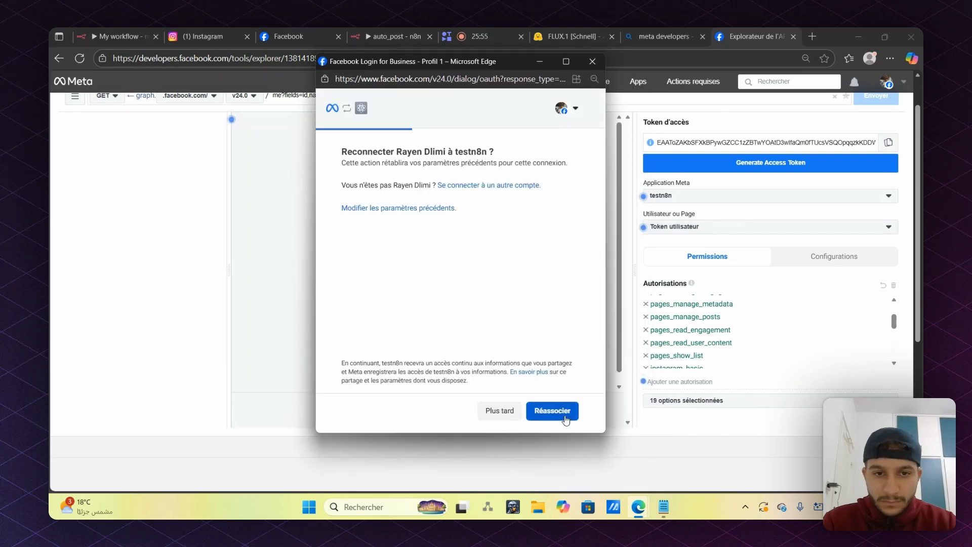
click(391, 209)
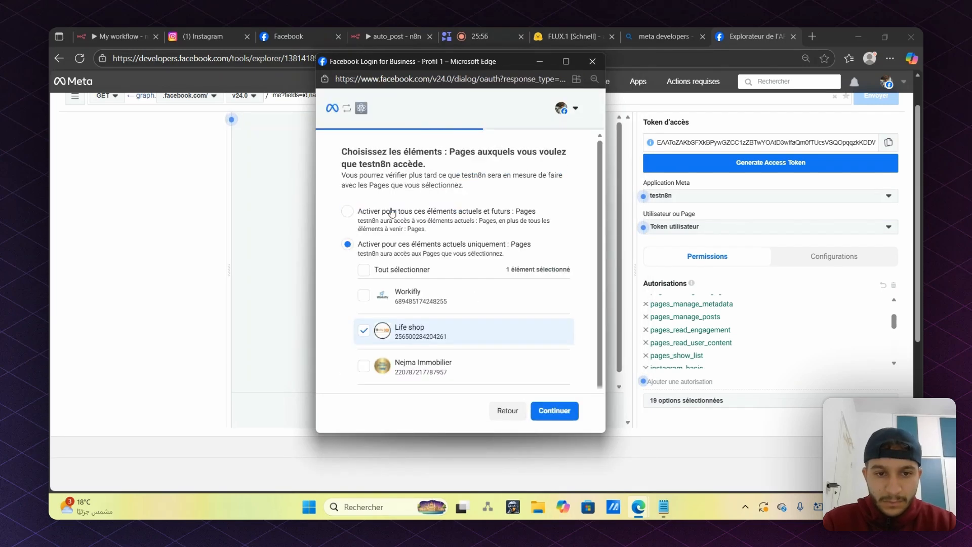
click(555, 410)
click(564, 412)
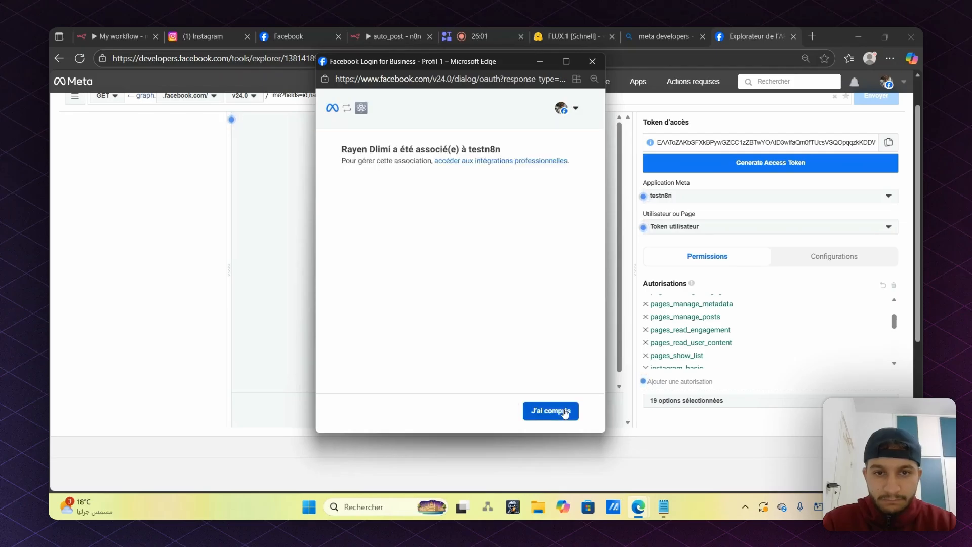
click(565, 412)
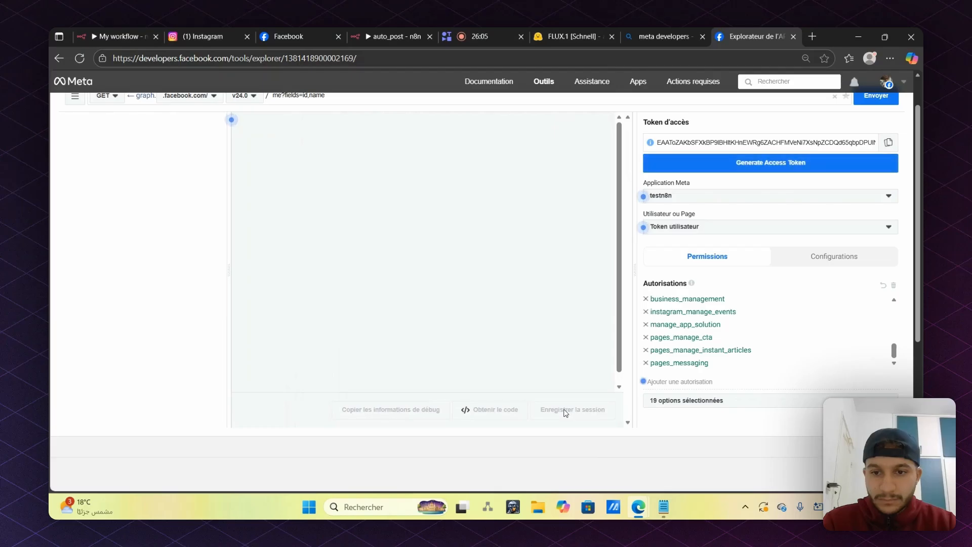
click(726, 228)
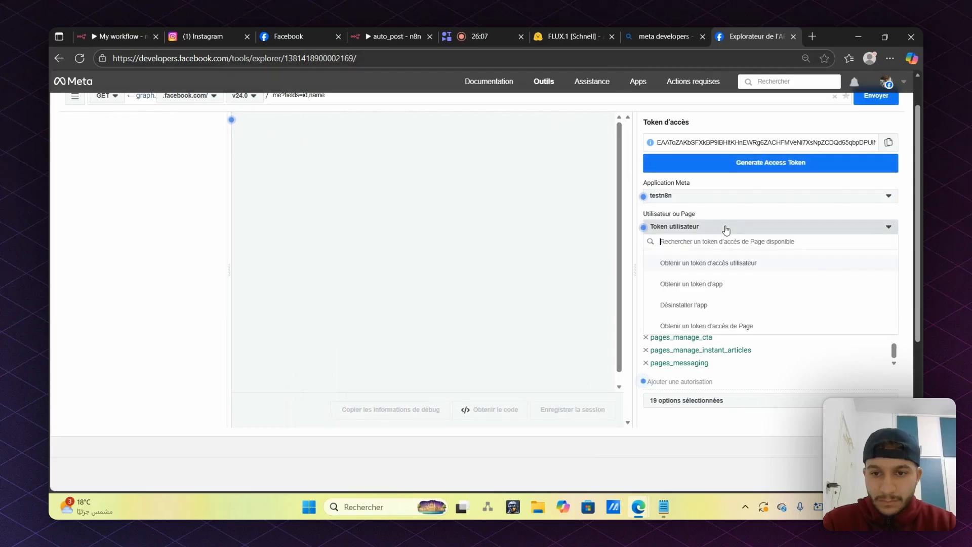
click(516, 199)
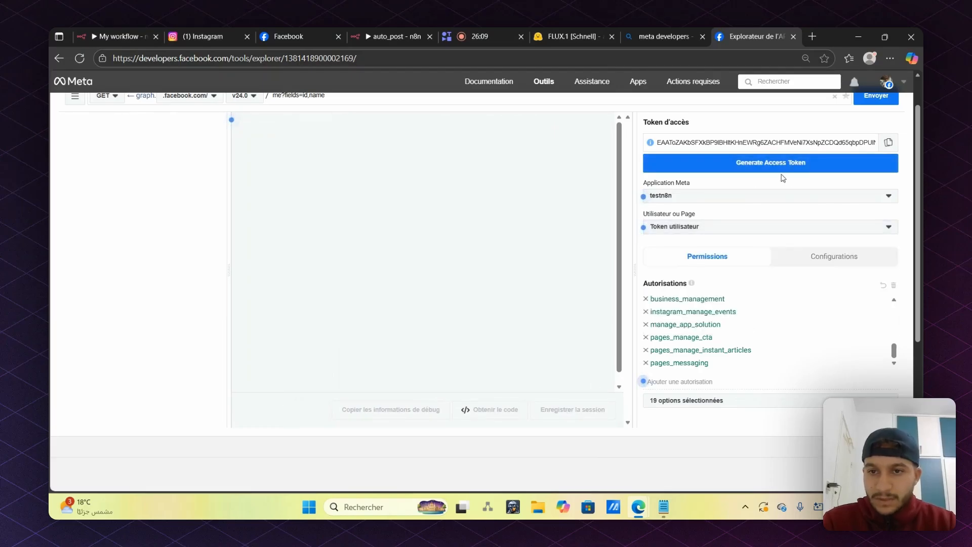
Generate a new access token, continue as the current account and grant access to the testn8n application only
scroll(692, 225, up, 1)
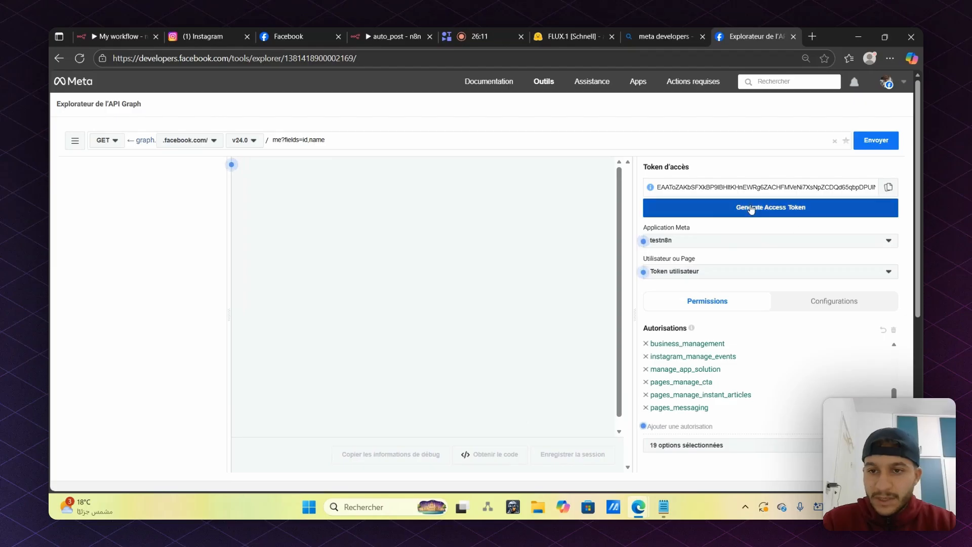
click(795, 213)
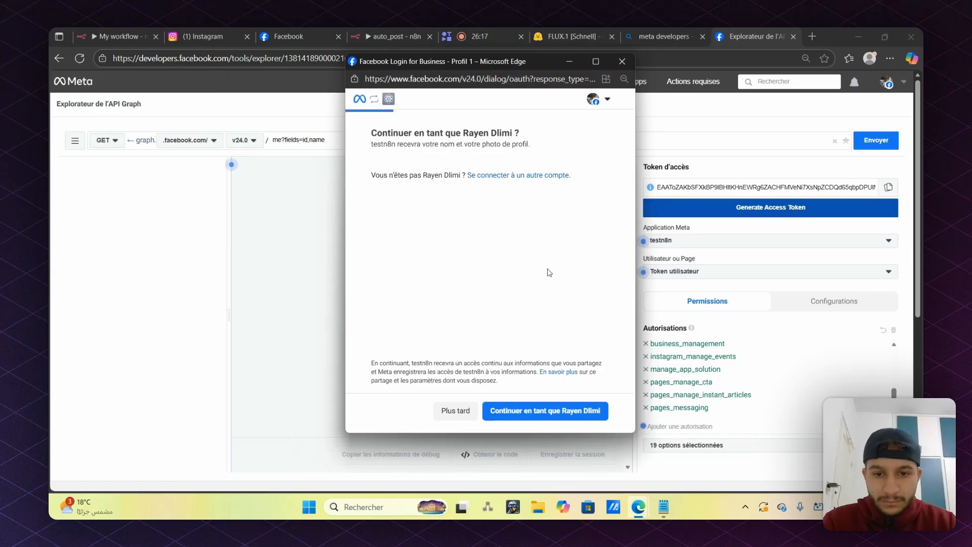
click(565, 411)
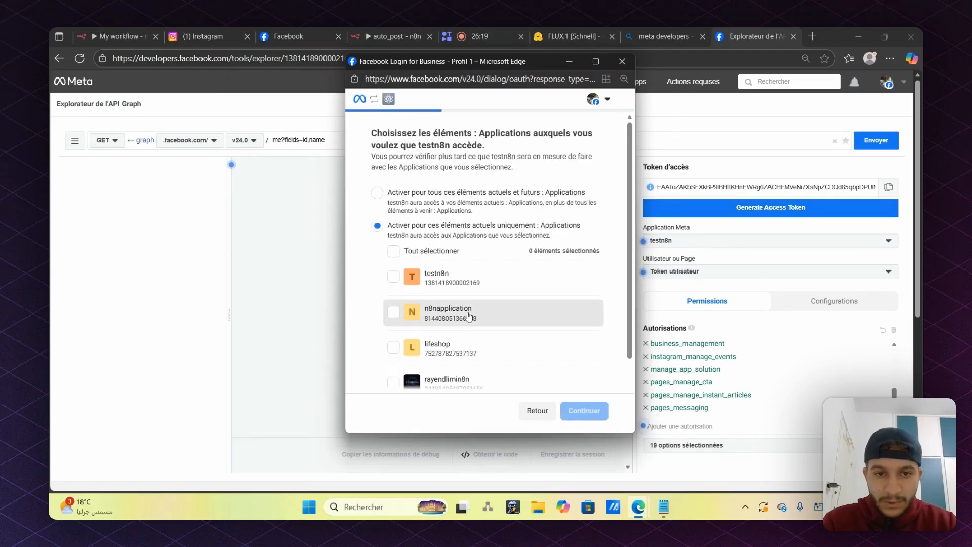
scroll(468, 317, down, 2)
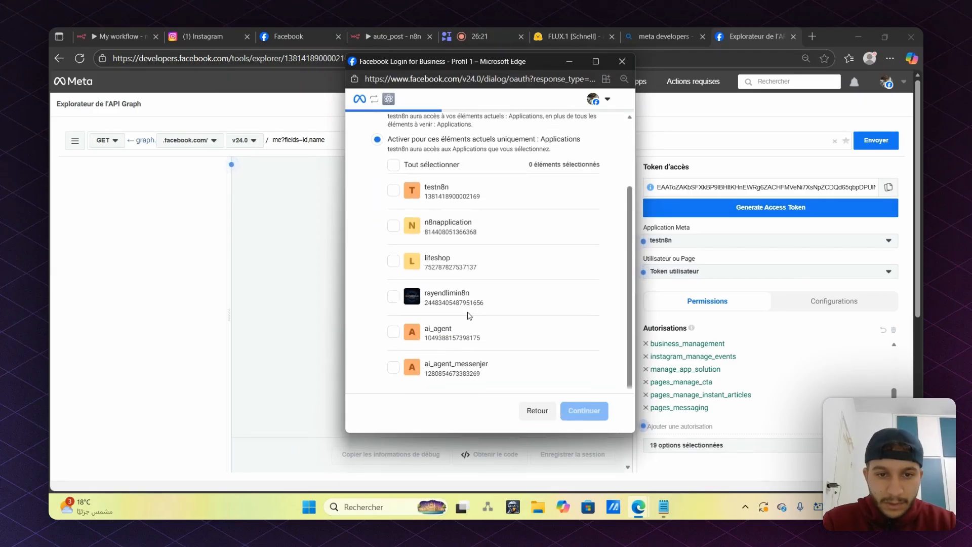
scroll(444, 212, up, 2)
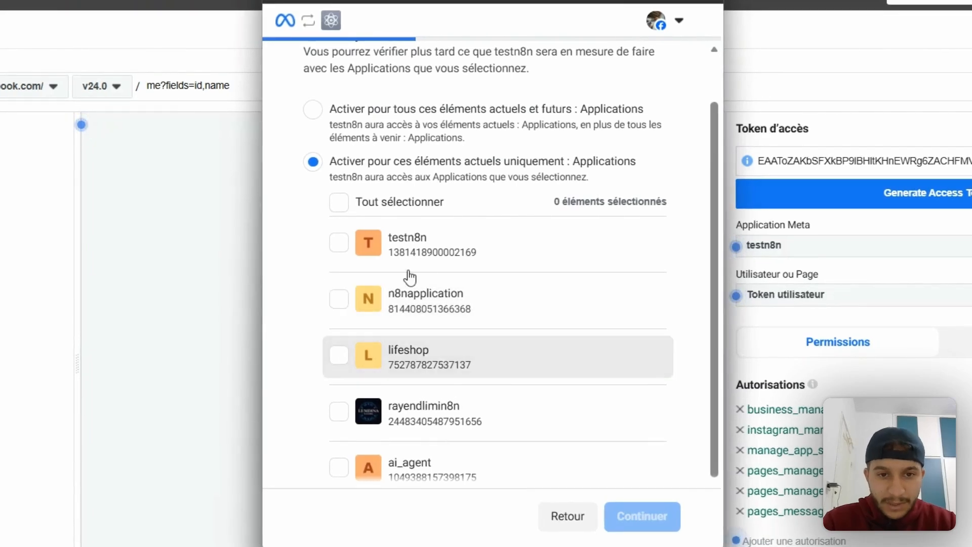
click(340, 245)
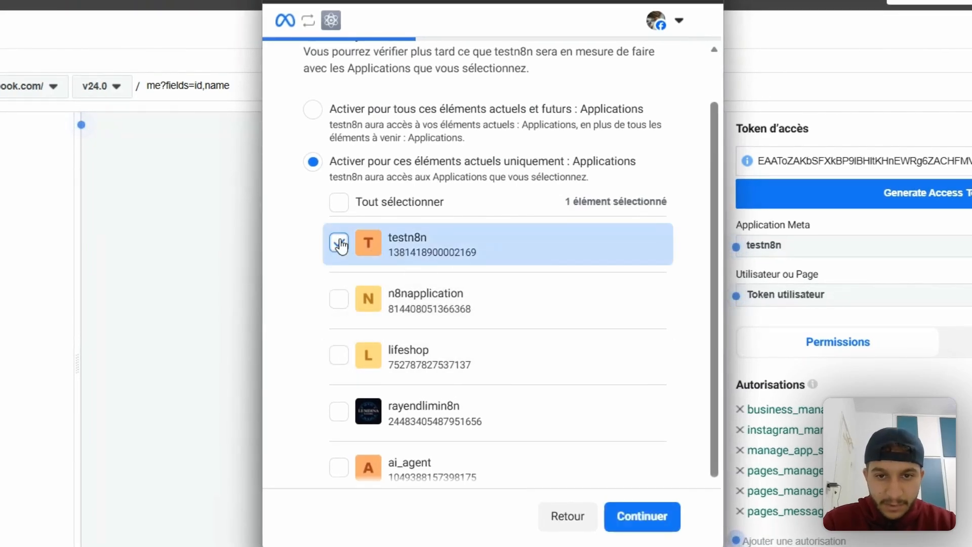
click(642, 516)
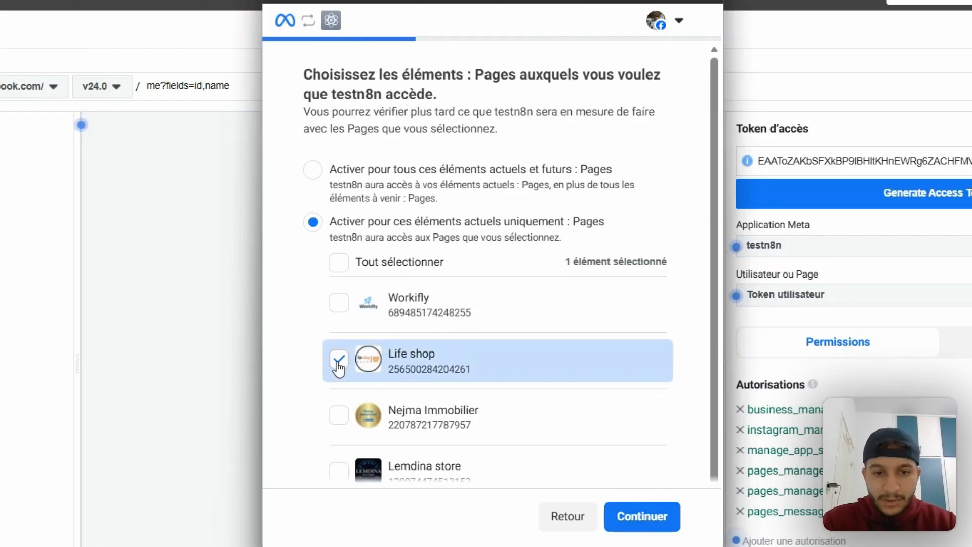
Confirm the Page selection and limit testn8n's access to the life_shop24 business and the life_shop24 Instagram account
click(656, 512)
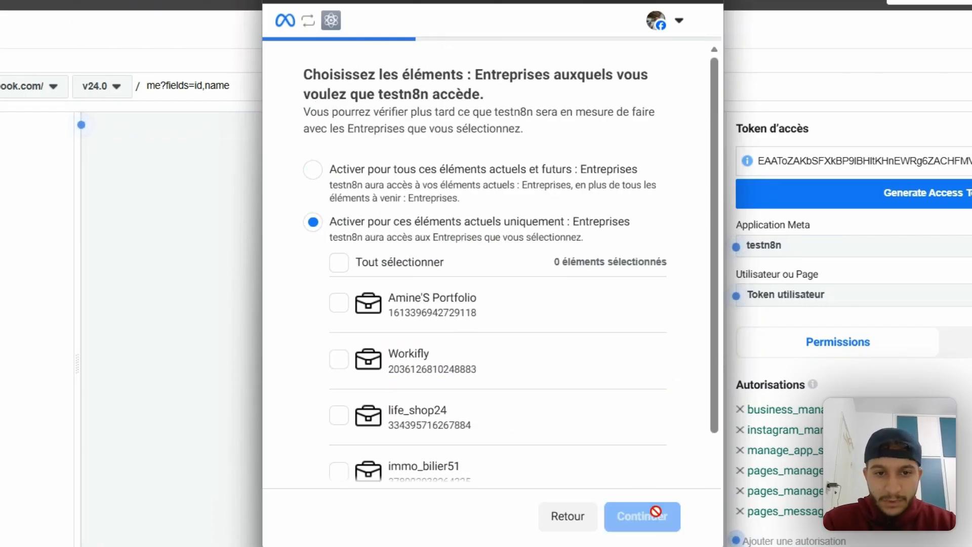
scroll(518, 384, down, 3)
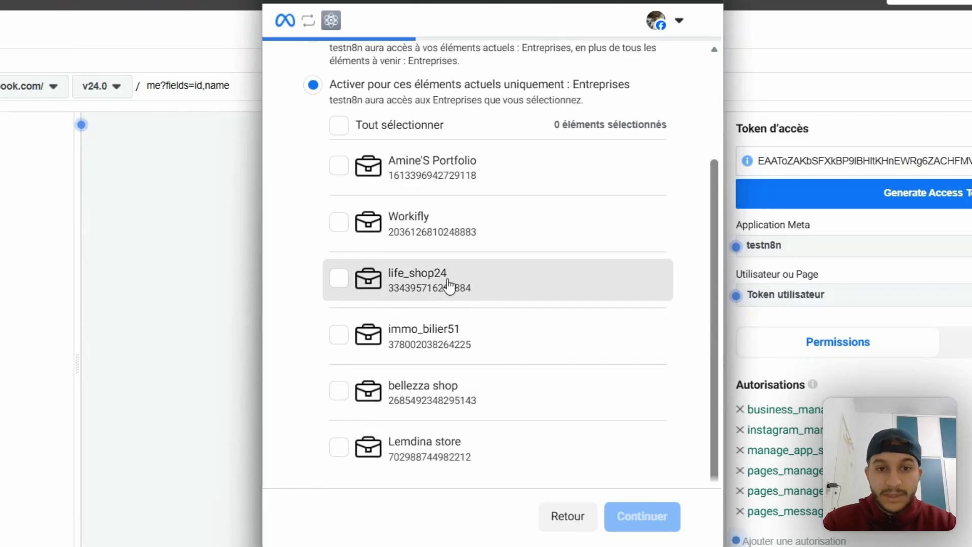
click(340, 281)
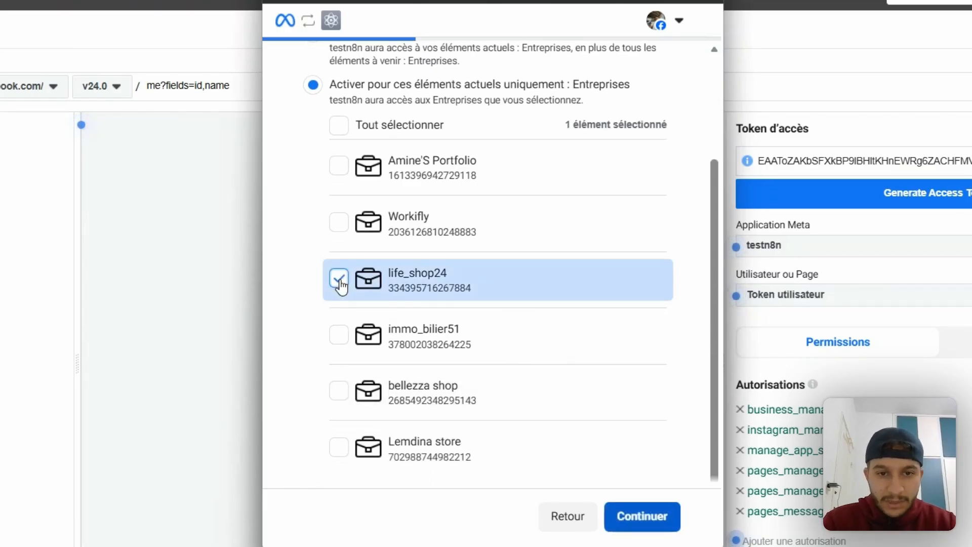
click(656, 516)
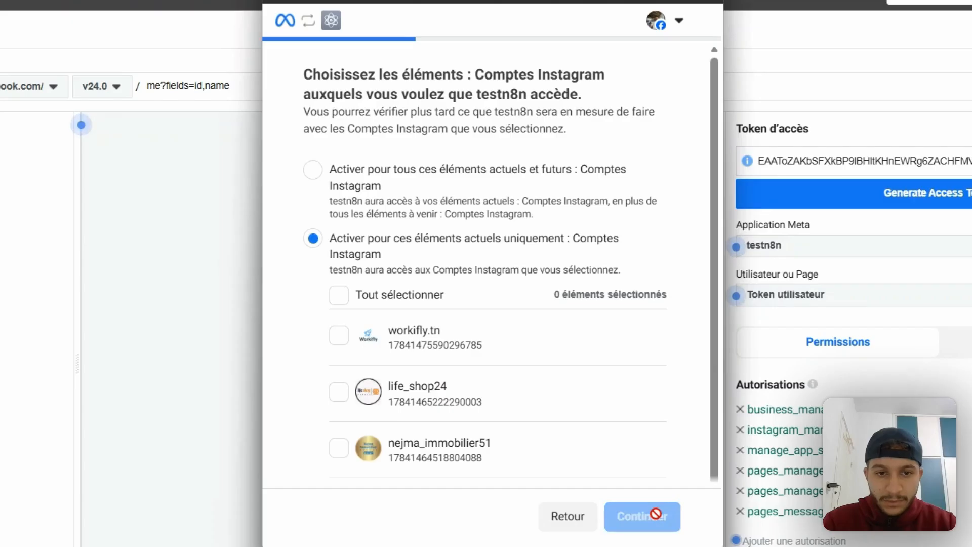
scroll(517, 385, down, 1)
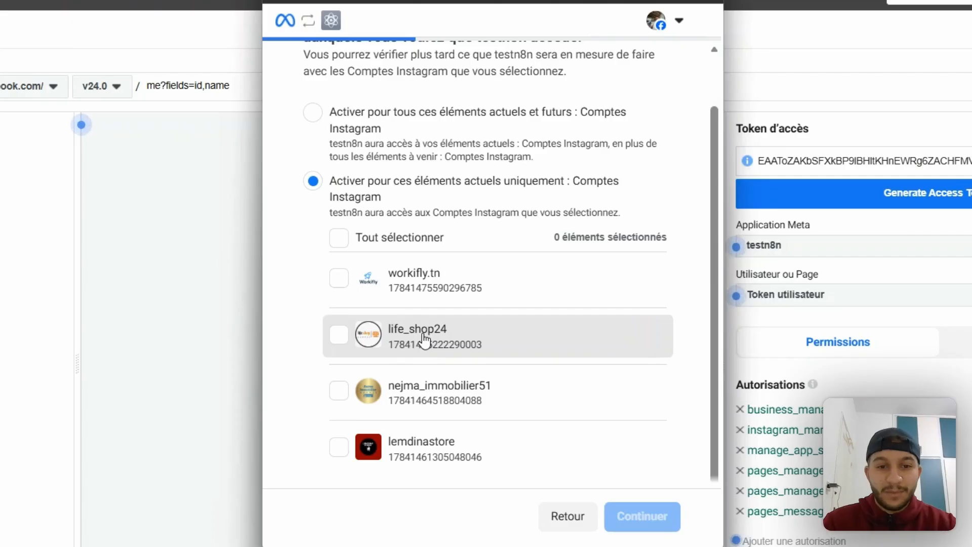
click(339, 337)
click(646, 516)
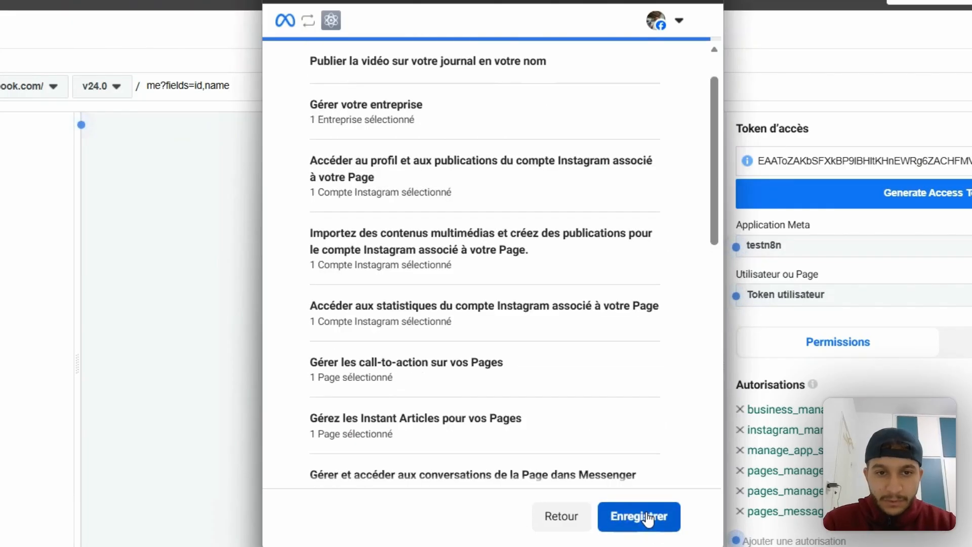
Review the full list of requested permissions, save them and acknowledge the account's association with testn8n
scroll(603, 423, down, 10)
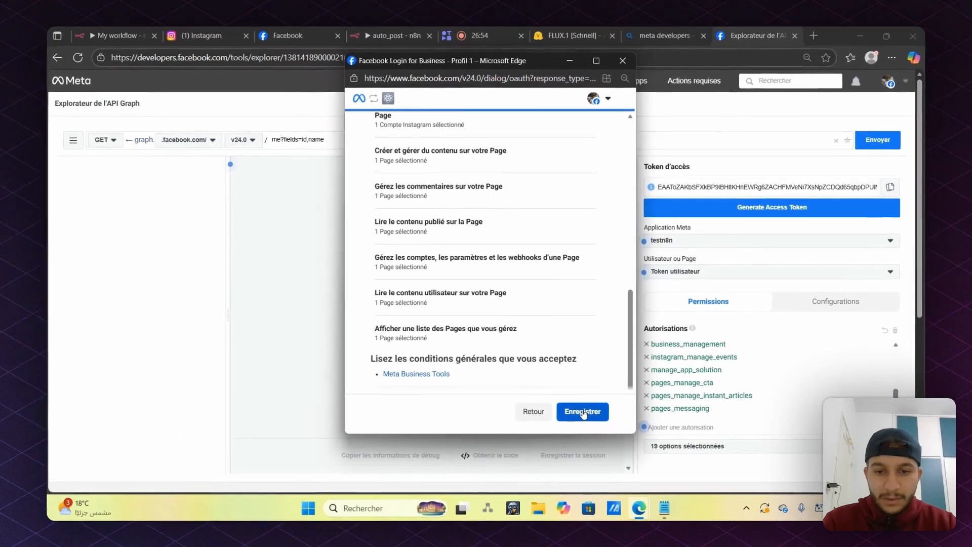
click(587, 420)
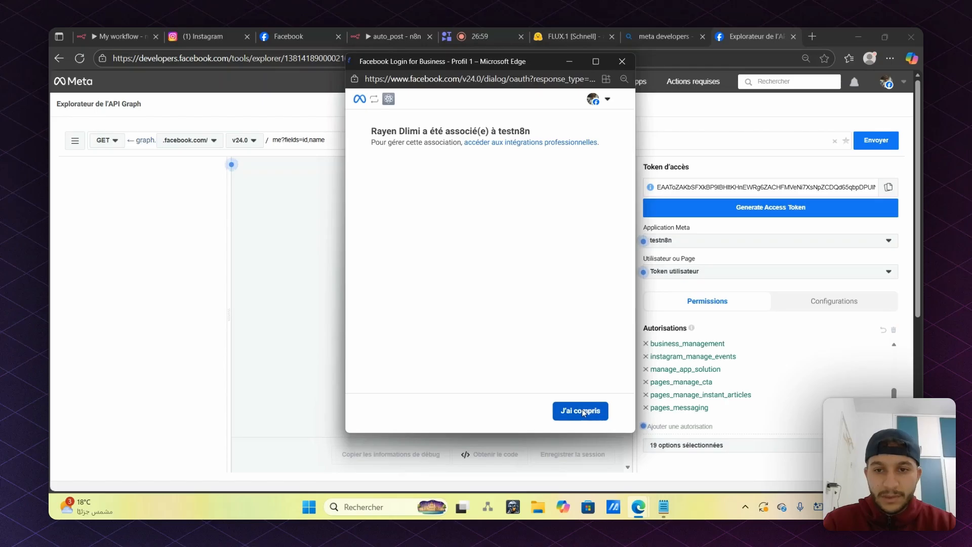
click(582, 411)
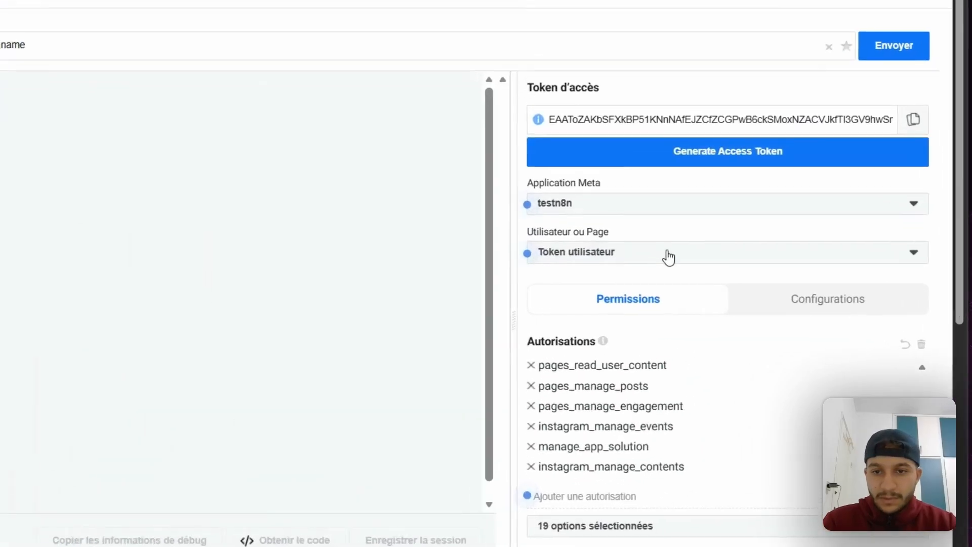
Switch from the user token to the Life shop Page access token and copy it
click(733, 274)
scroll(633, 342, down, 2)
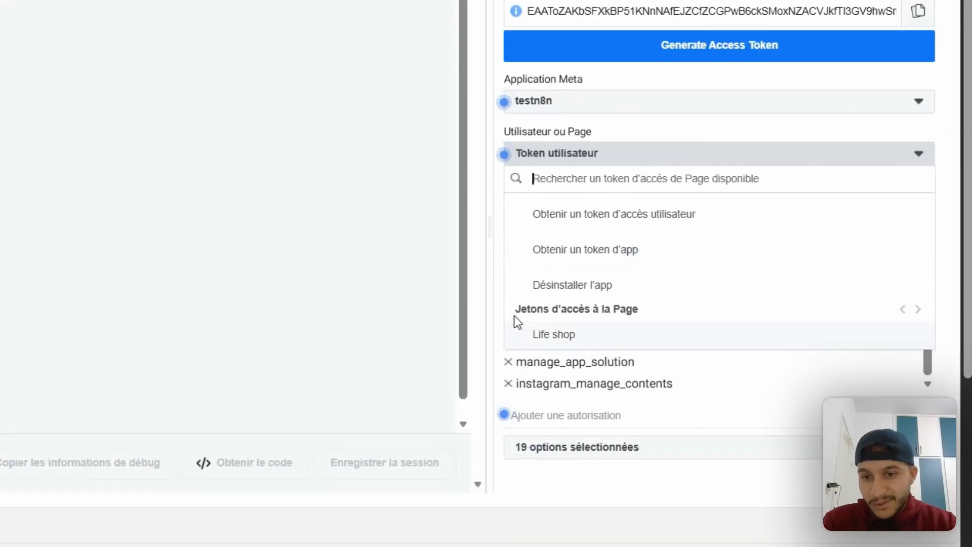
click(554, 338)
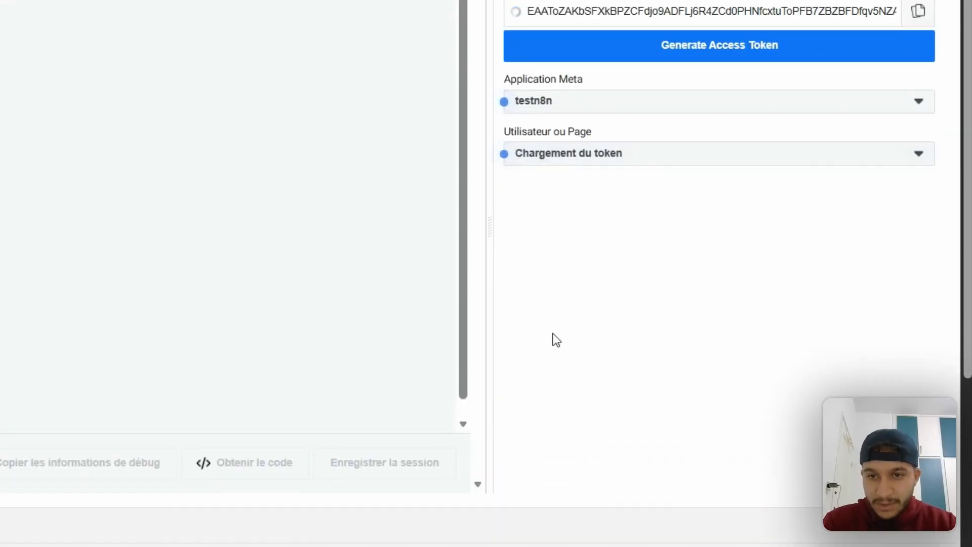
scroll(553, 332, up, 5)
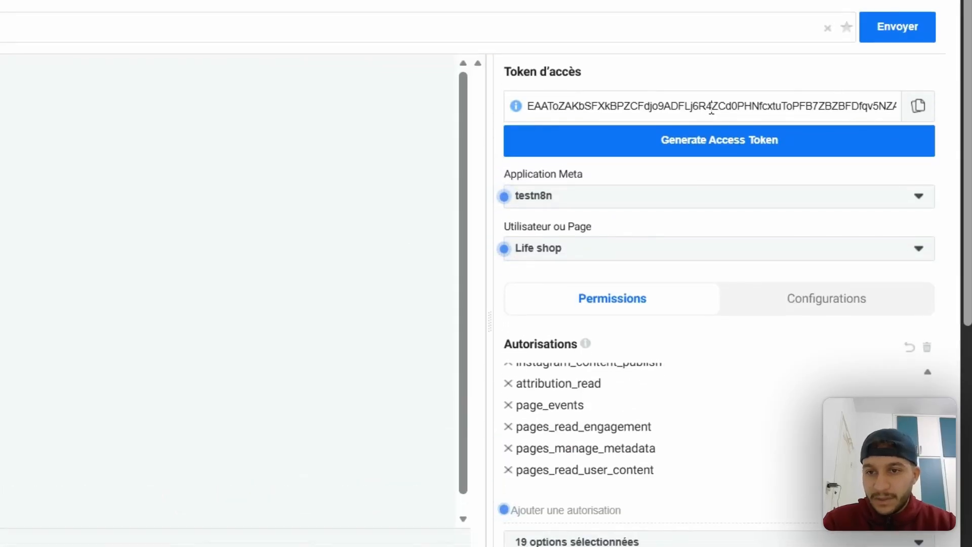
click(711, 107)
click(703, 68)
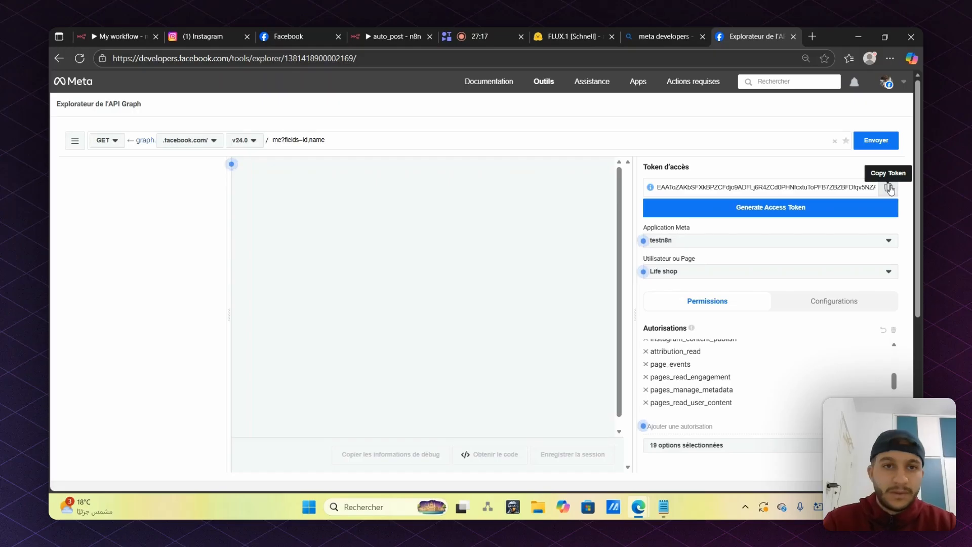
In n8n, paste the access token into the Facebook Id credential, save it and decline the browser's password update
click(140, 31)
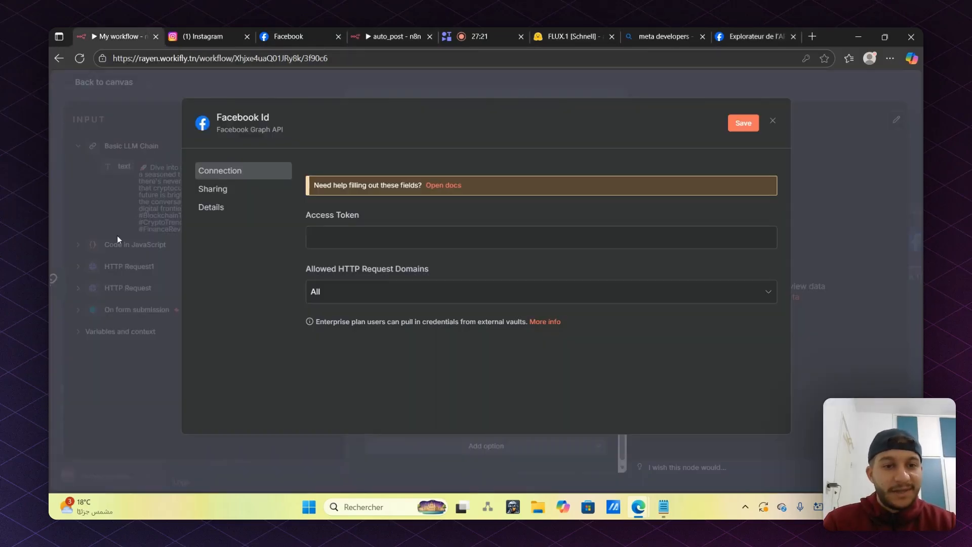
click(359, 242)
key(ctrl+v)
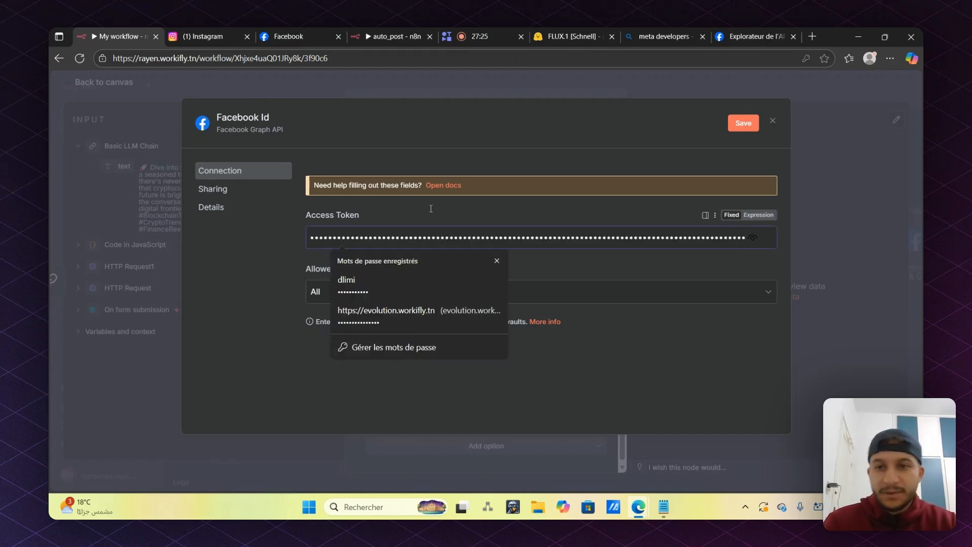
click(744, 123)
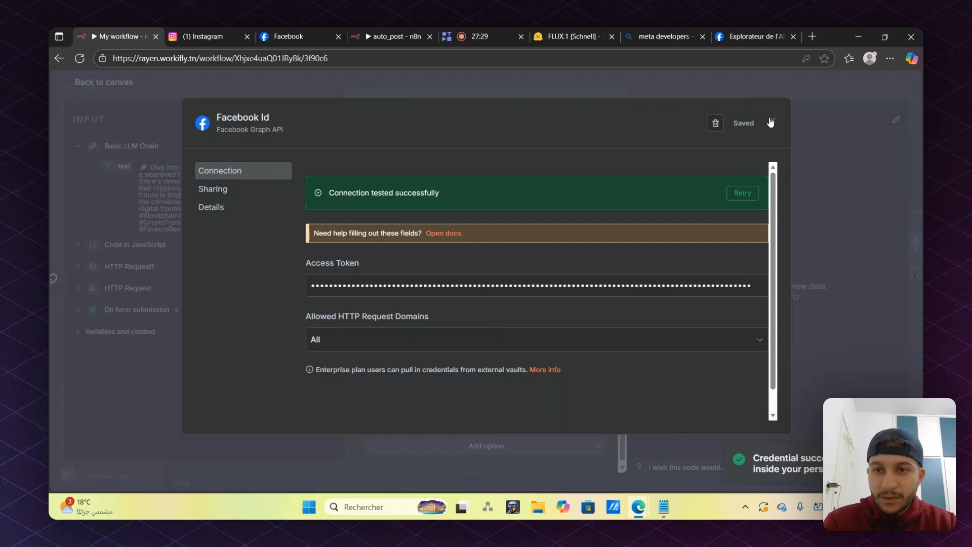
click(771, 122)
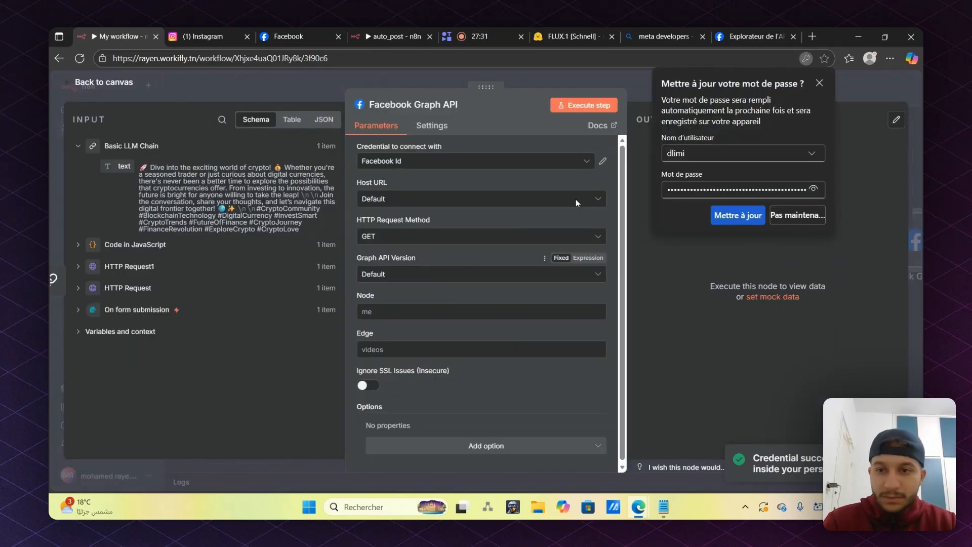
click(797, 215)
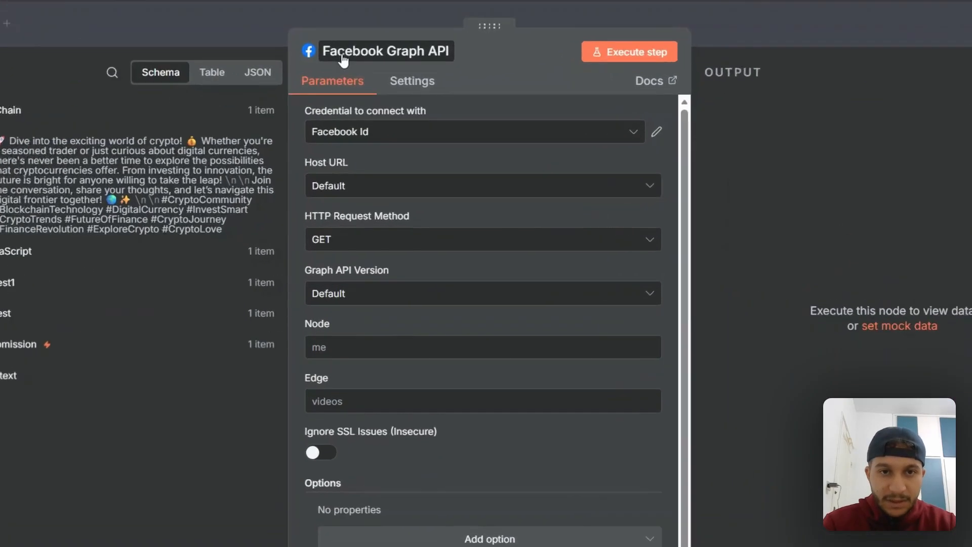
Set the Facebook Graph API node's Node field to me, try executing the step, and set the Graph API version to v22.0
click(369, 347)
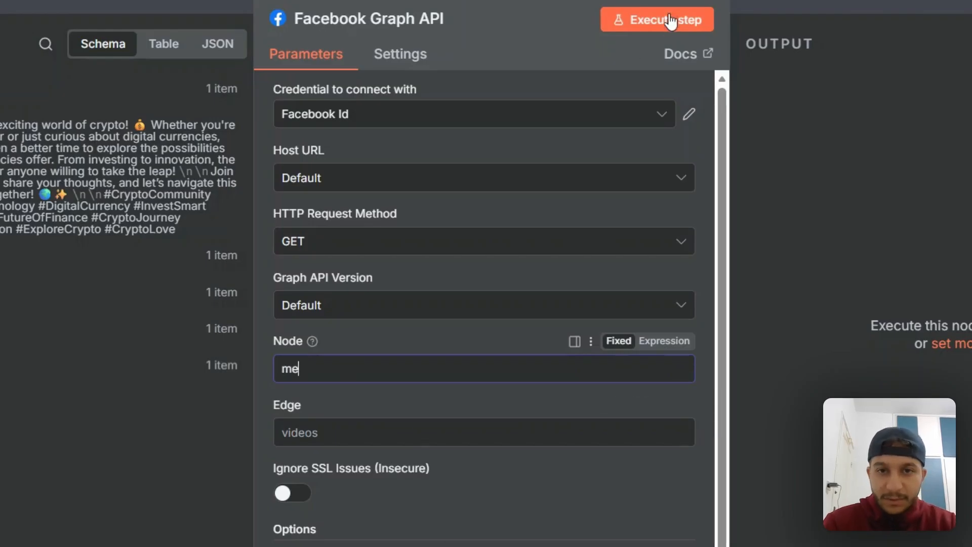
click(642, 21)
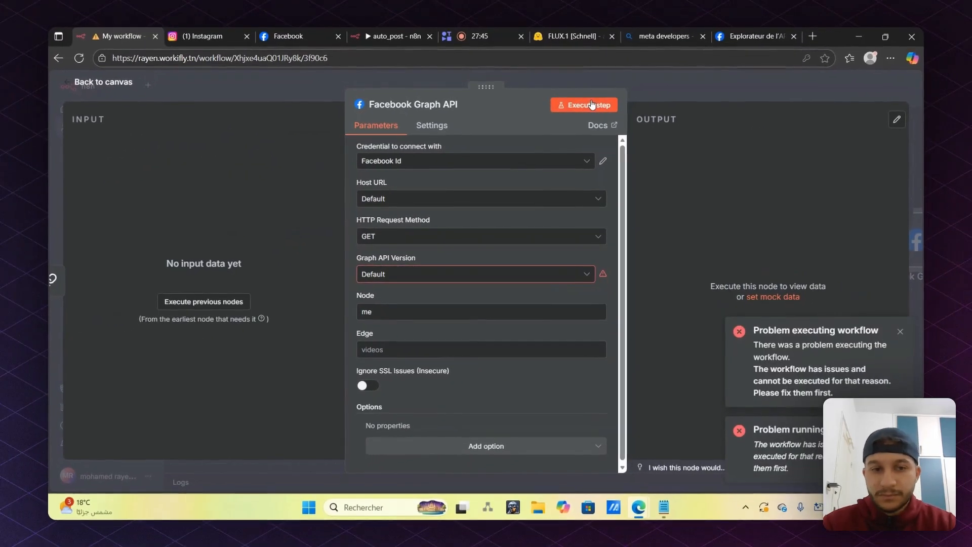
click(444, 273)
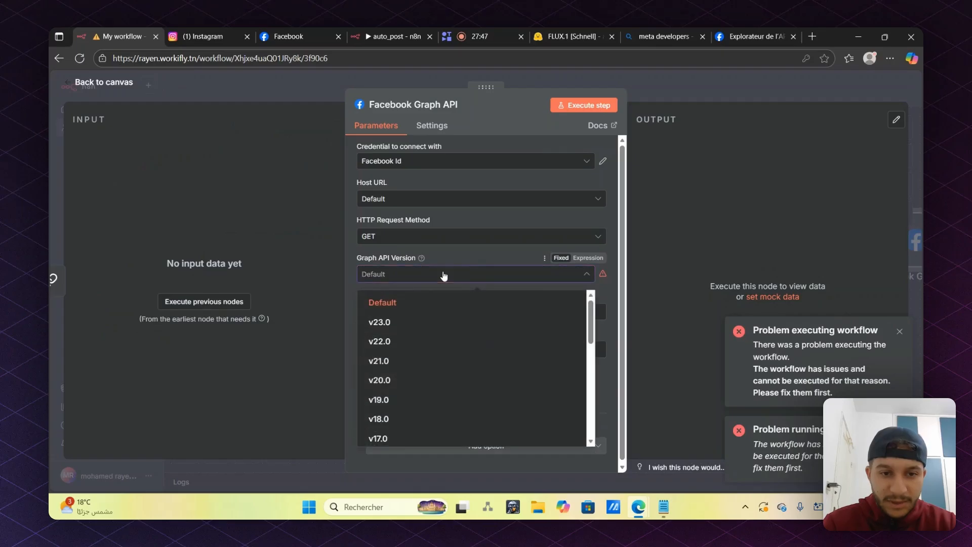
click(394, 342)
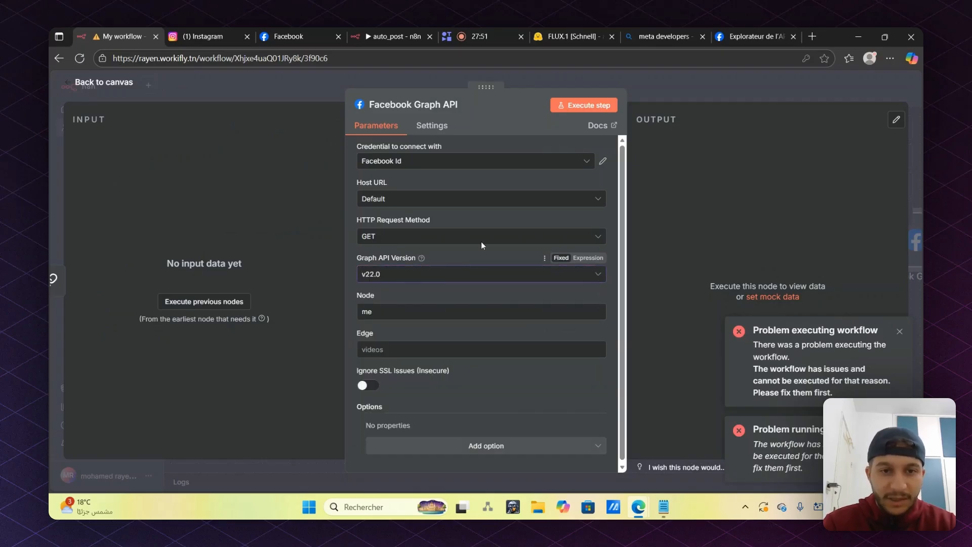
Return to the workflow canvas and run the Facebook Graph API node
click(109, 84)
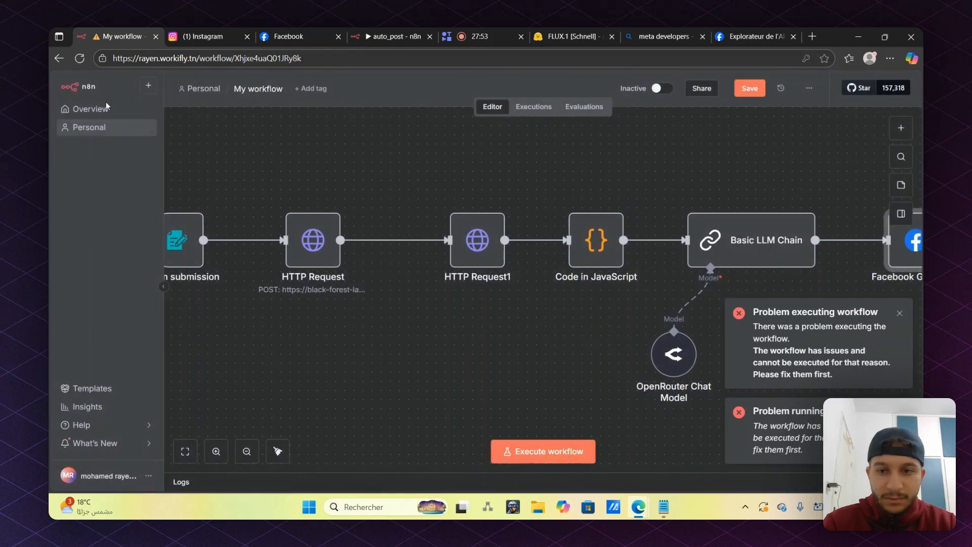
scroll(682, 231, right, 3)
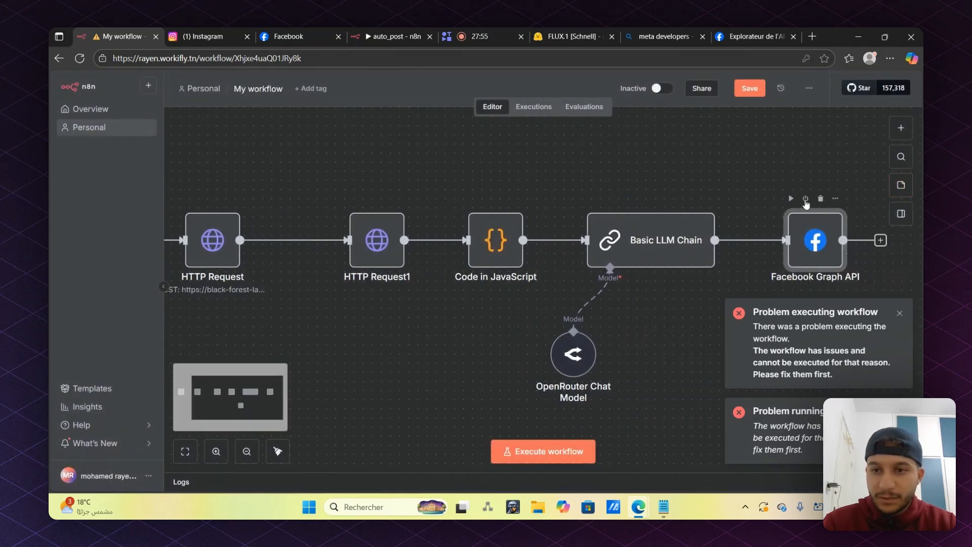
click(791, 198)
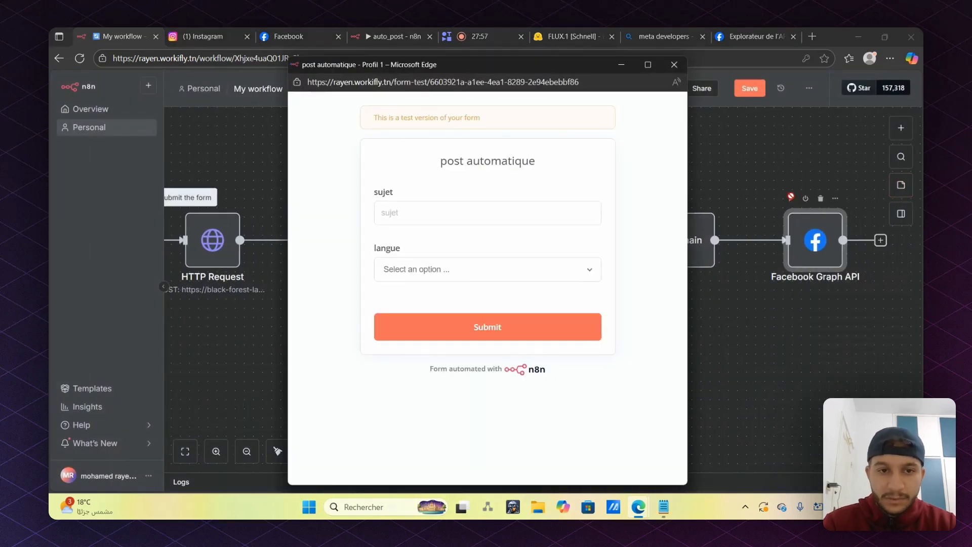
Fill in the post automatique test form with crypto as the subject and english as the language, and submit it
click(396, 221)
text(cr)
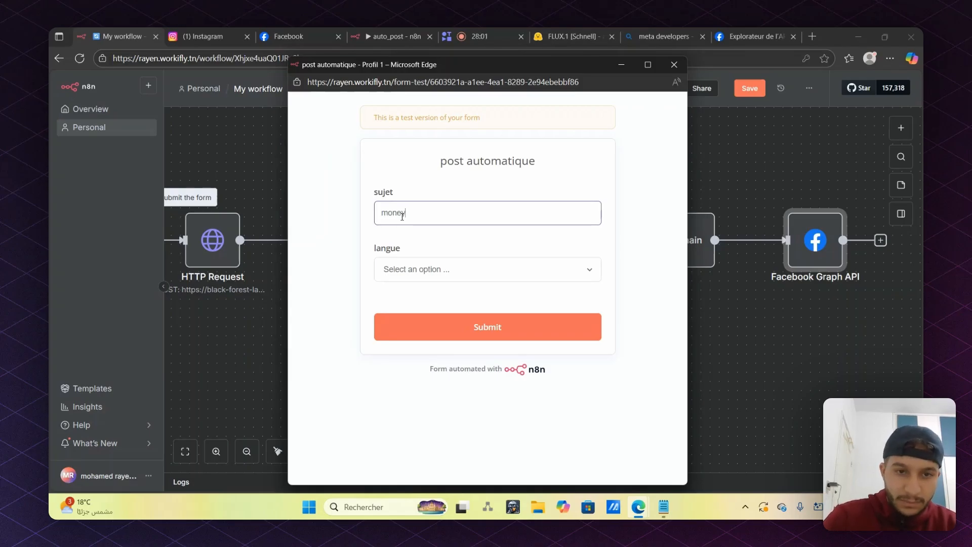
click(473, 270)
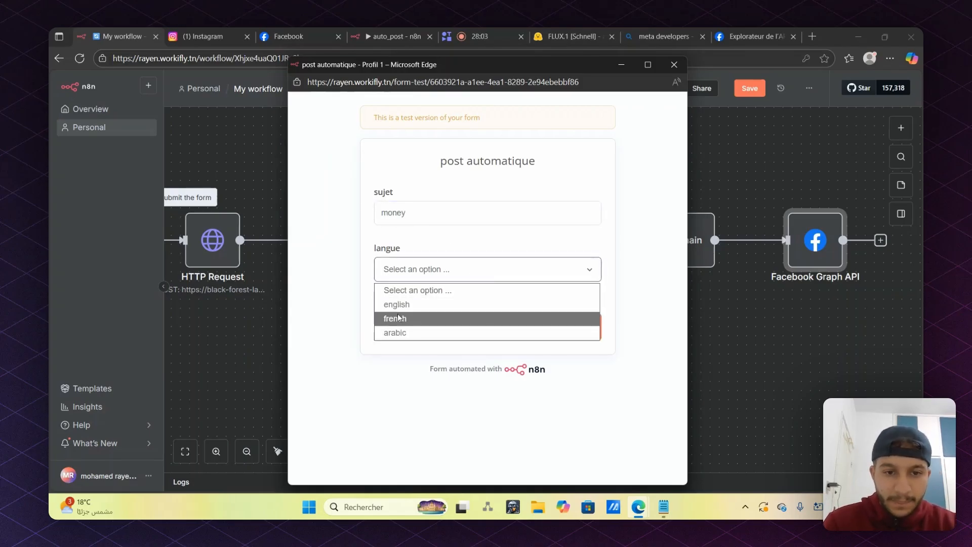
click(420, 214)
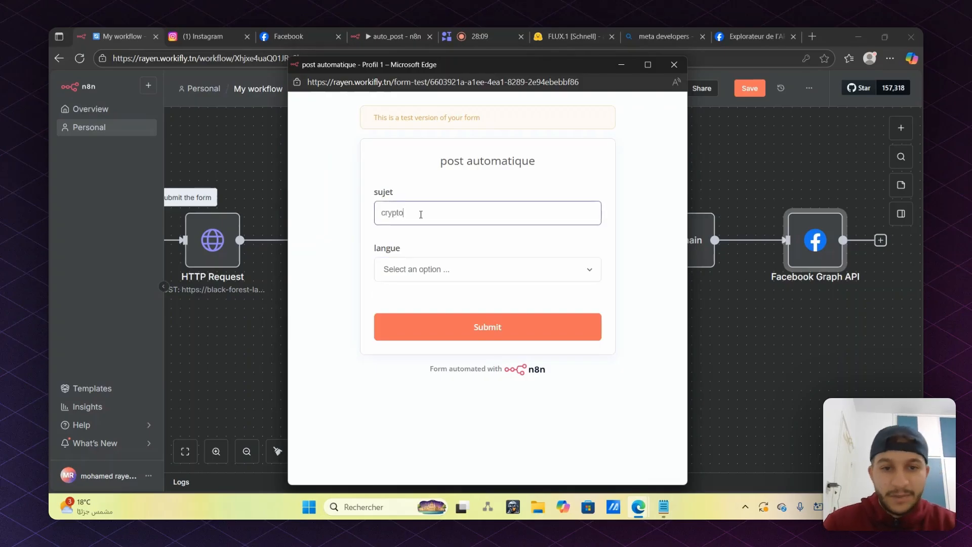
click(457, 270)
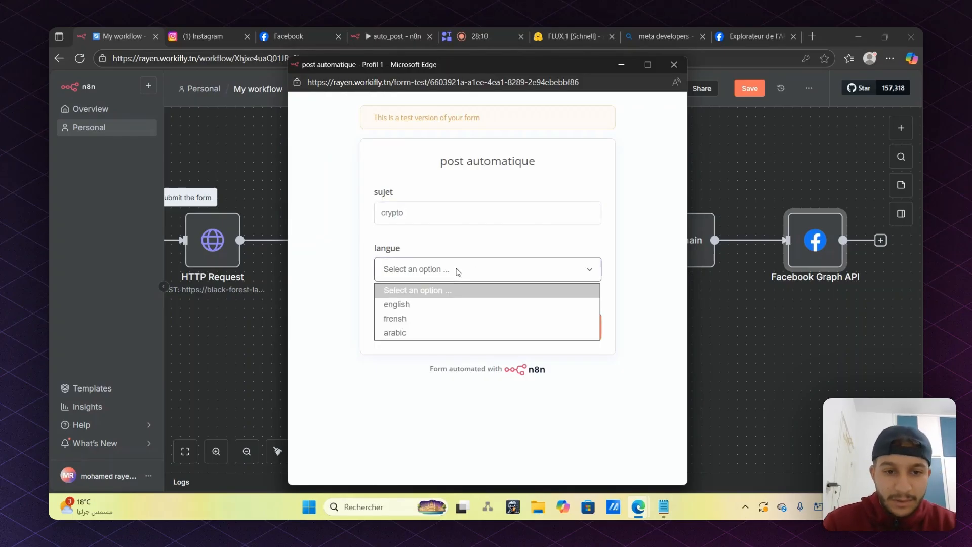
click(405, 305)
click(488, 328)
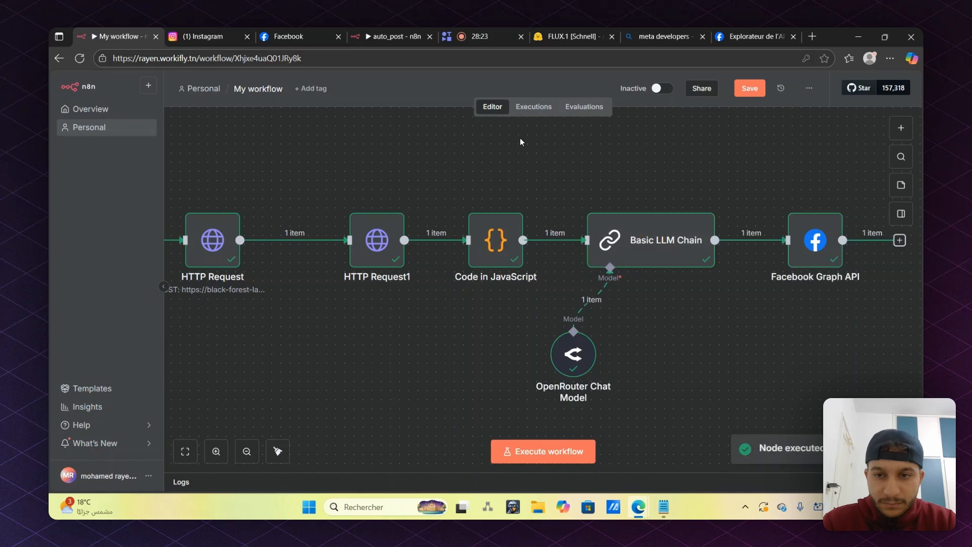
Open the Facebook Graph API node and examine the Page name and id in its output
scroll(760, 248, right, 2)
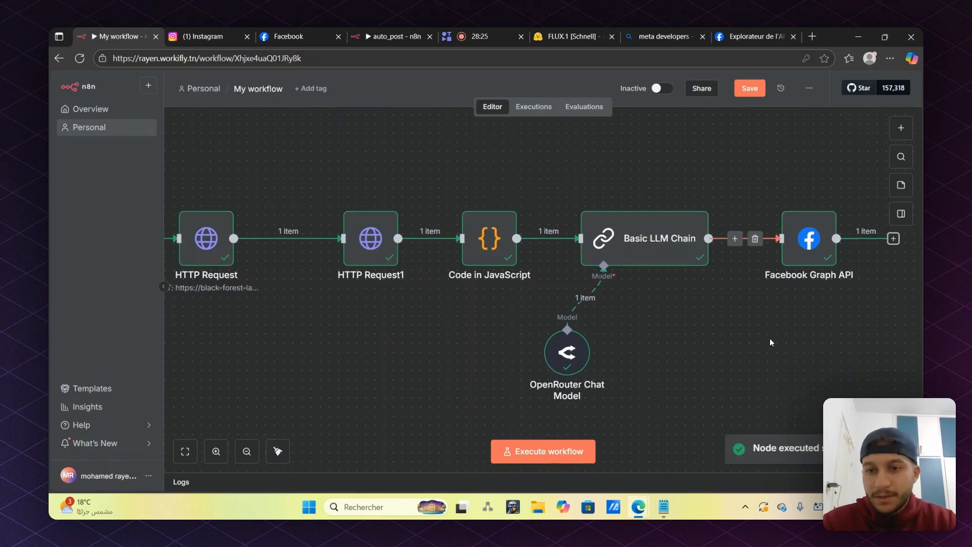
double_click(767, 241)
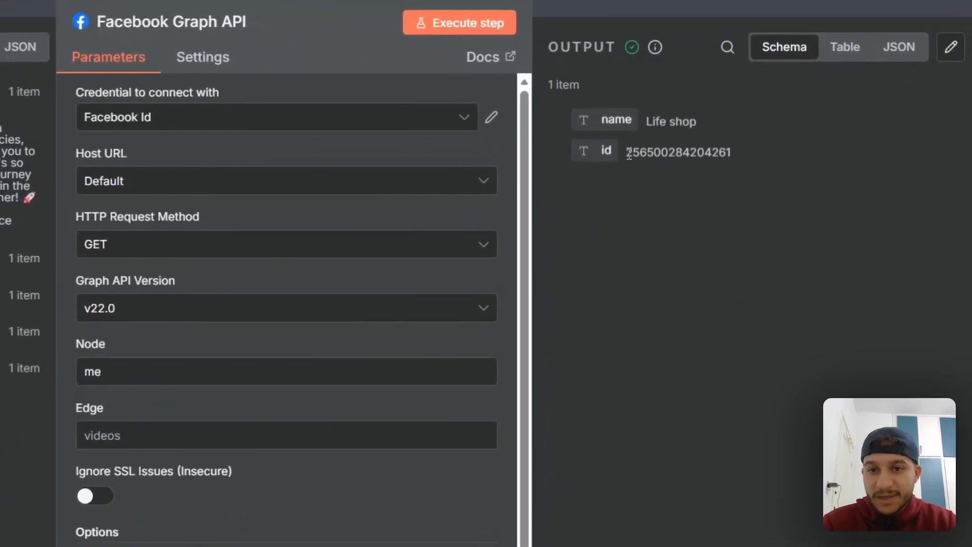
drag(683, 182, 700, 182)
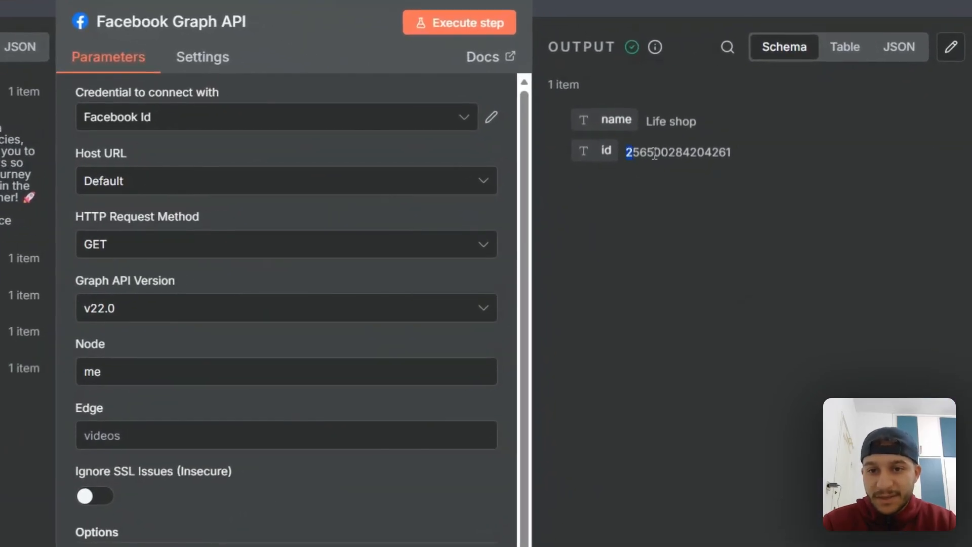
drag(654, 155, 754, 152)
click(701, 276)
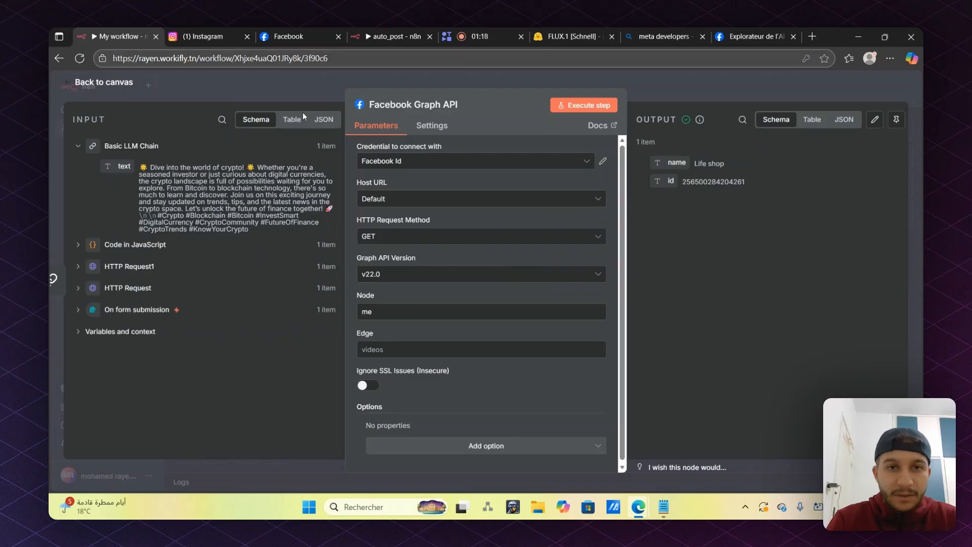
Switch to the auto_post workflow, inspect the get id node's settings and output, and return to its canvas
click(384, 29)
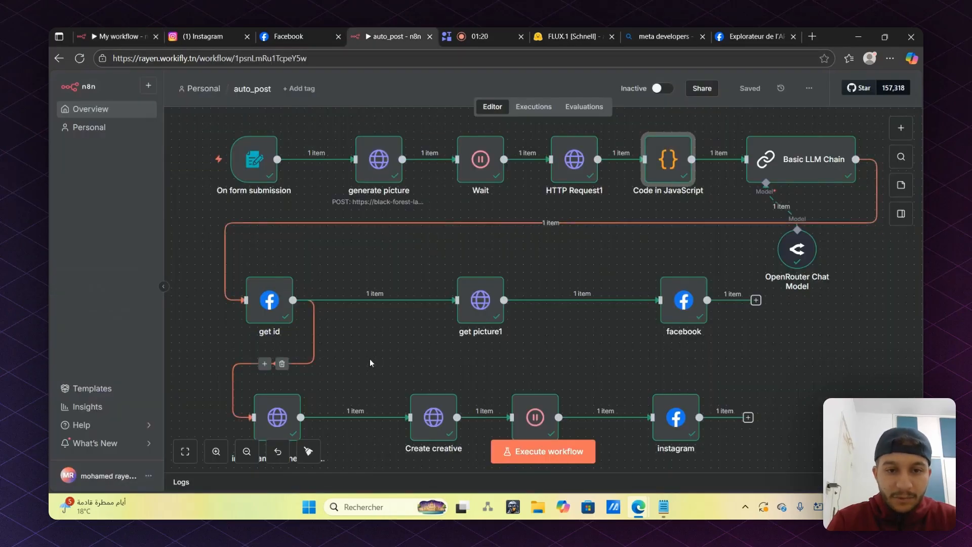
scroll(370, 358, down, 1)
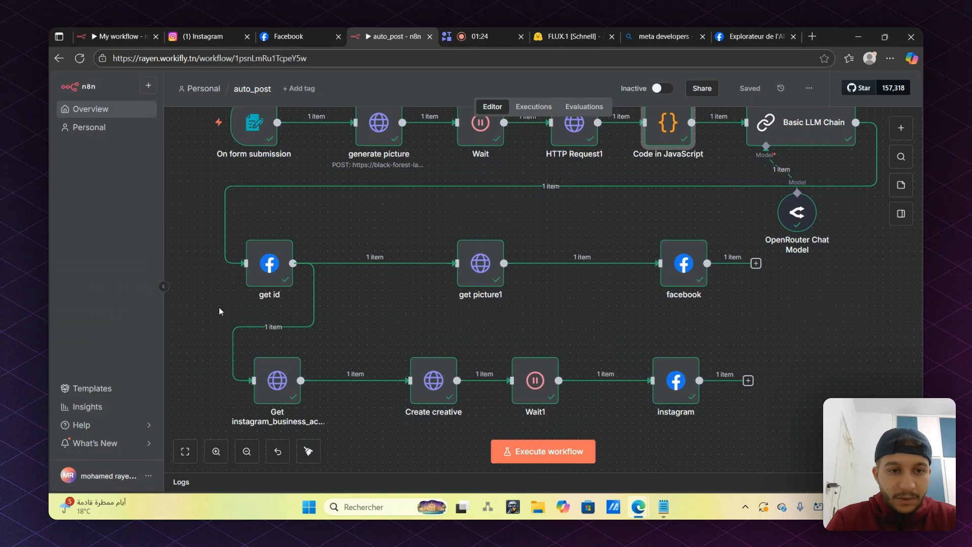
double_click(272, 271)
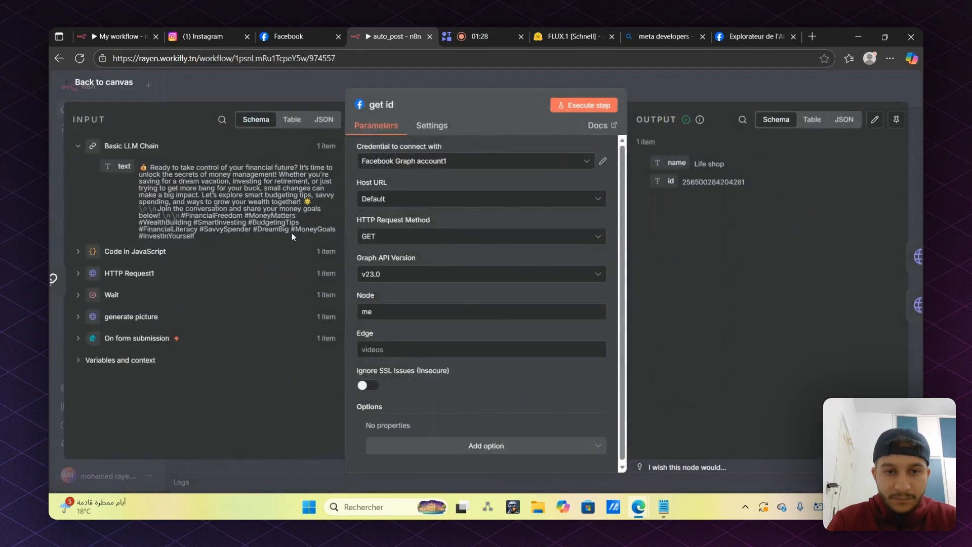
click(102, 82)
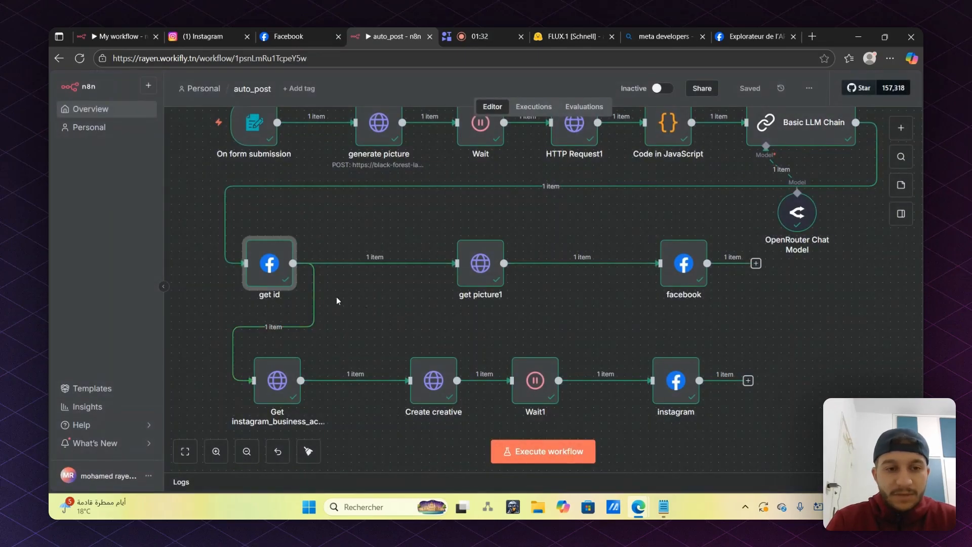
click(377, 314)
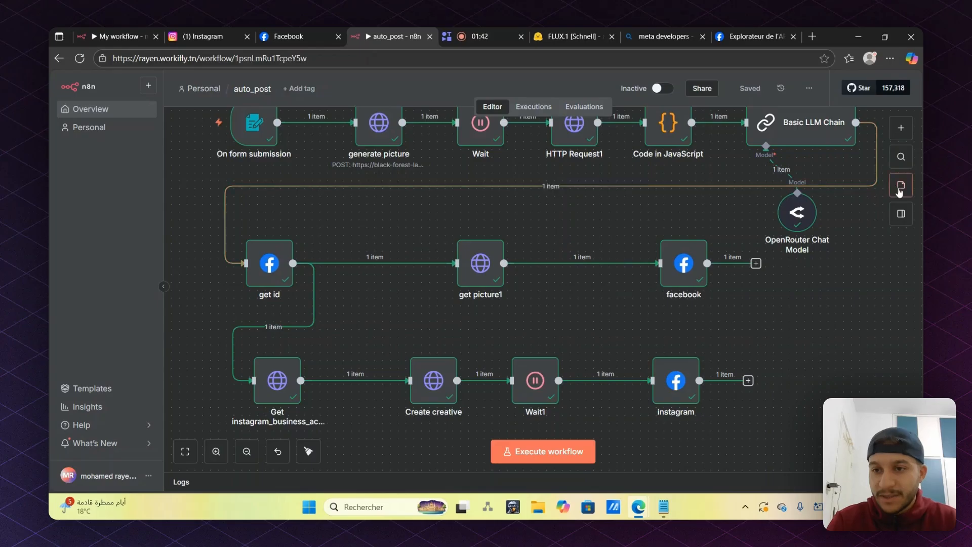
Add a sticky note to the auto_post canvas and size it to enclose the get picture1 and facebook nodes
right_click(803, 307)
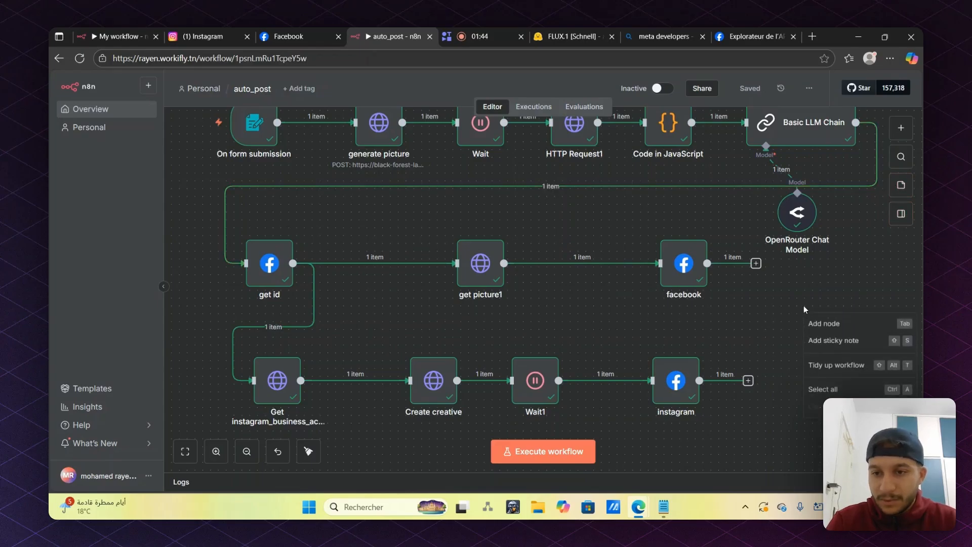
click(854, 341)
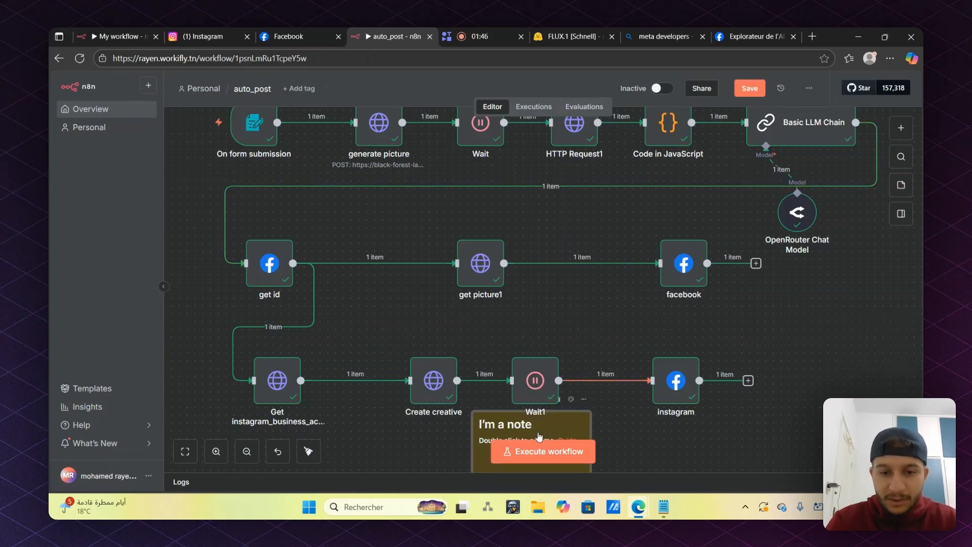
drag(574, 427, 425, 240)
drag(441, 303, 755, 318)
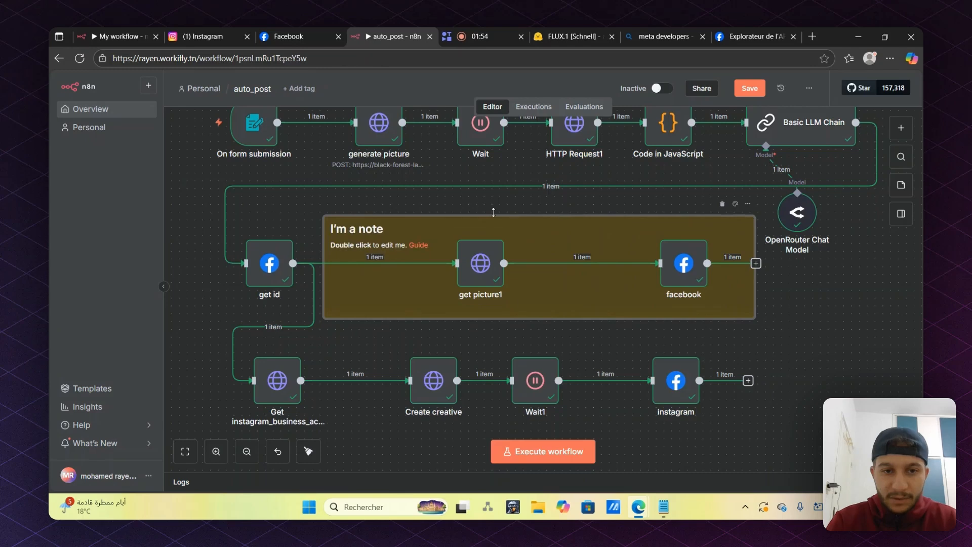
Replace the sticky note's default text with the heading facebook
triple_click(538, 240)
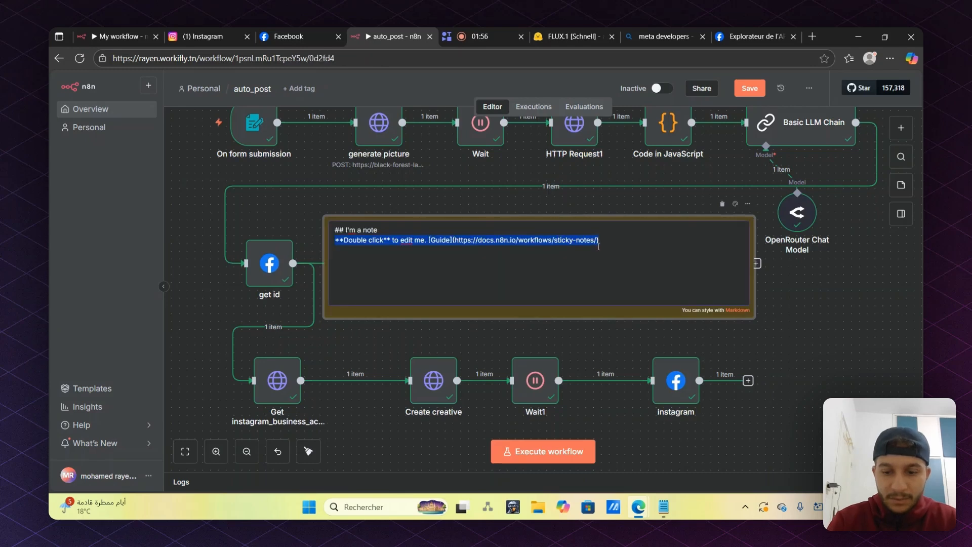
key(BackSpace)
key(BackSpace)
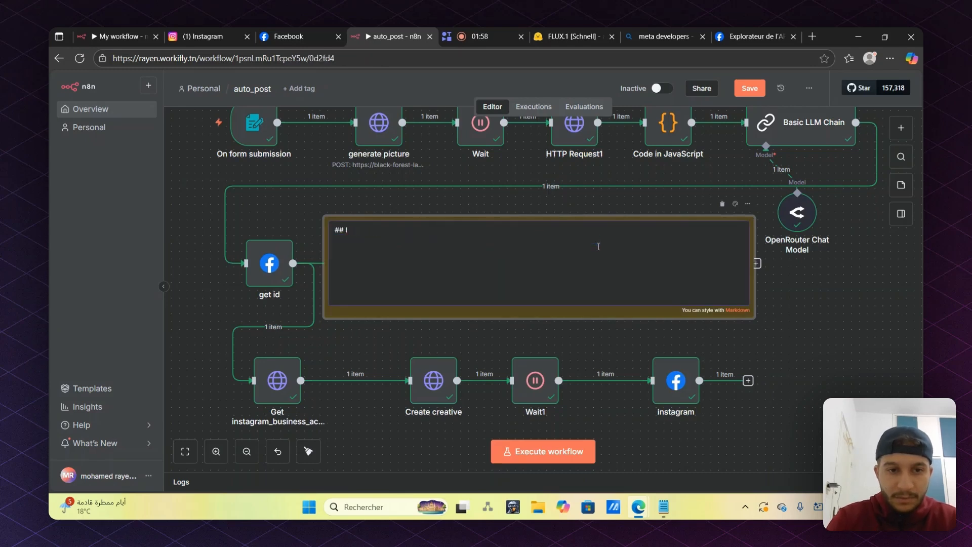
text(facebook)
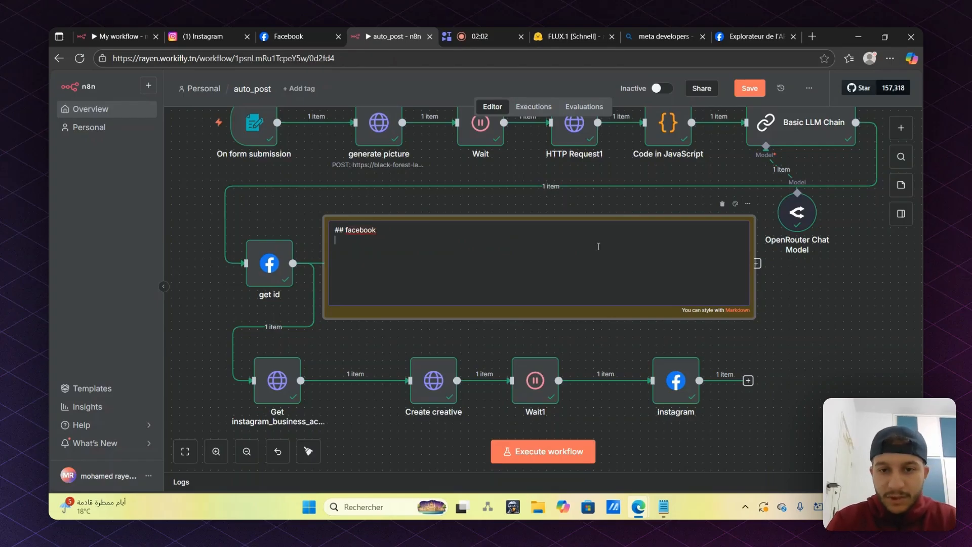
click(576, 199)
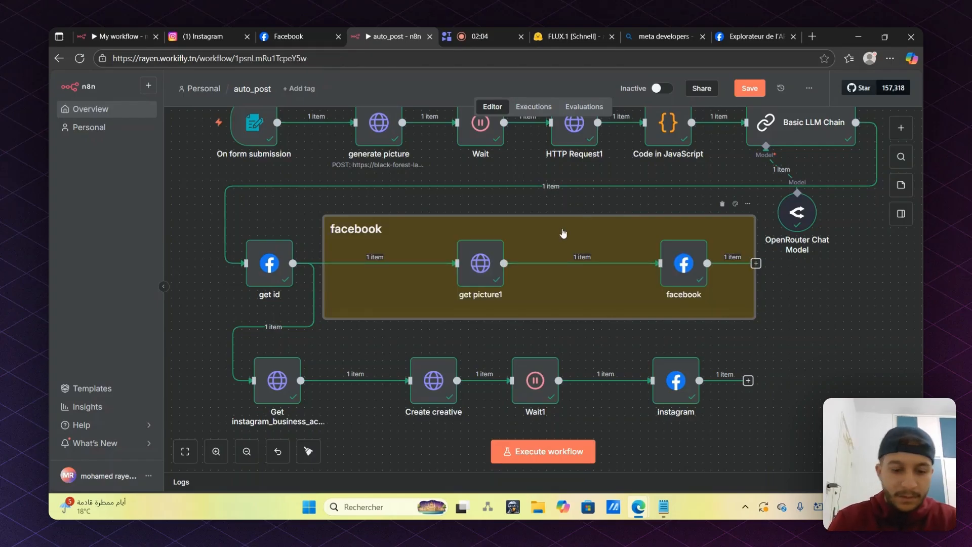
Duplicate the facebook note and fit the copy around the lower row of nodes, from Get instagram_business_ac... to instagram
key(ctrl+c)
key(ctrl+v)
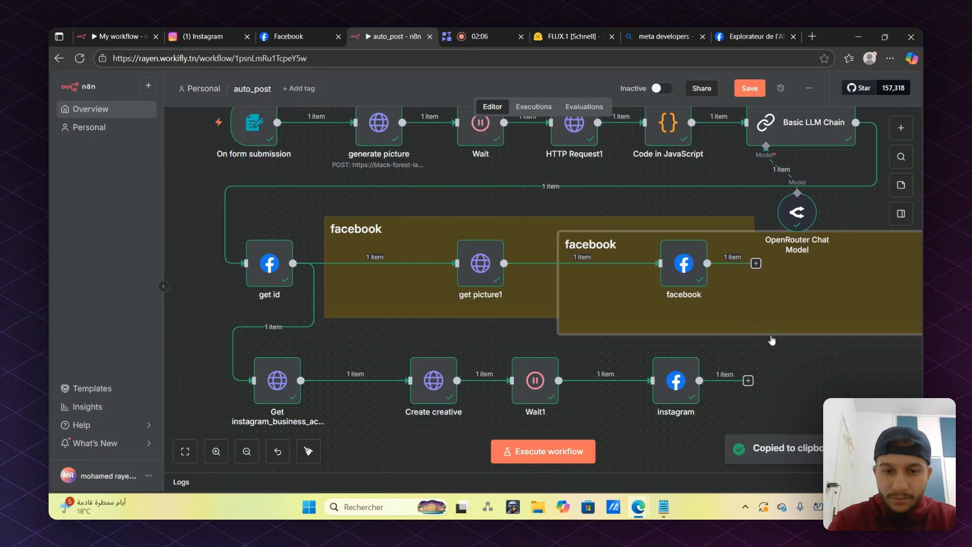
drag(771, 340, 449, 427)
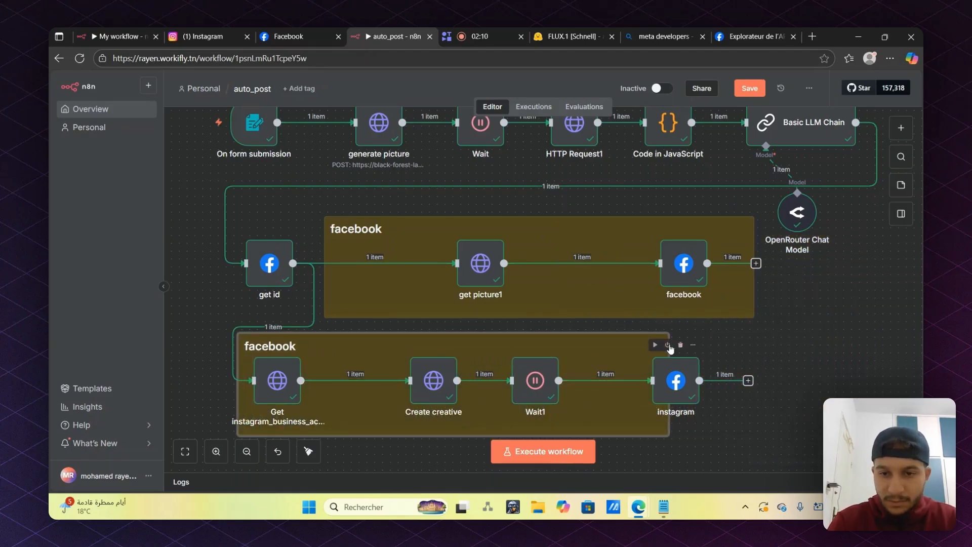
drag(670, 427, 780, 425)
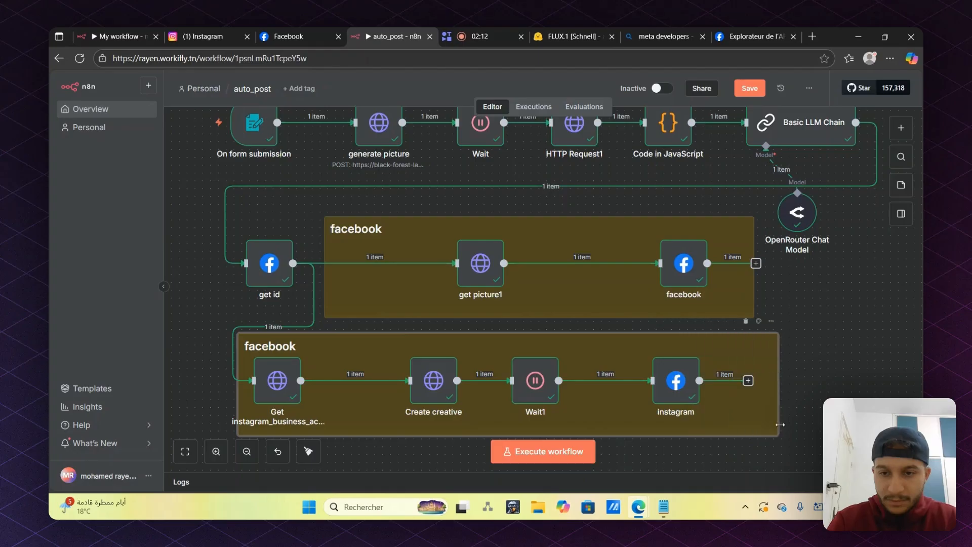
Change the duplicated note's heading to Instagram and colour the note blue
double_click(376, 357)
drag(290, 347, 259, 348)
text(f)
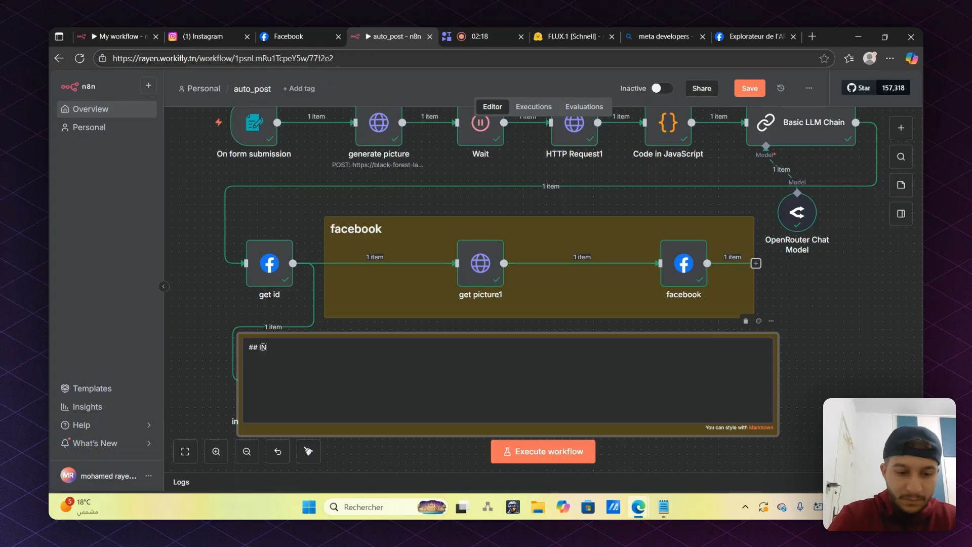
text(nstagram)
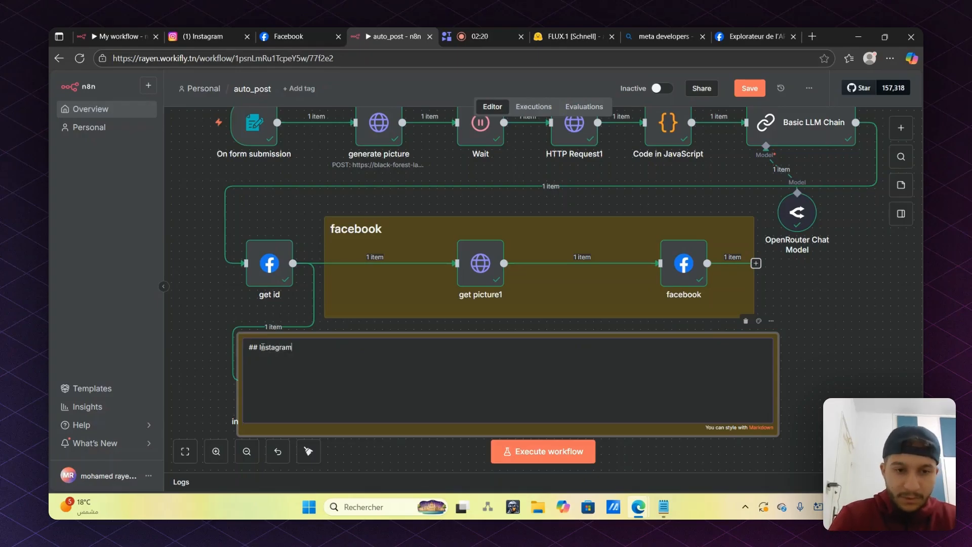
click(796, 300)
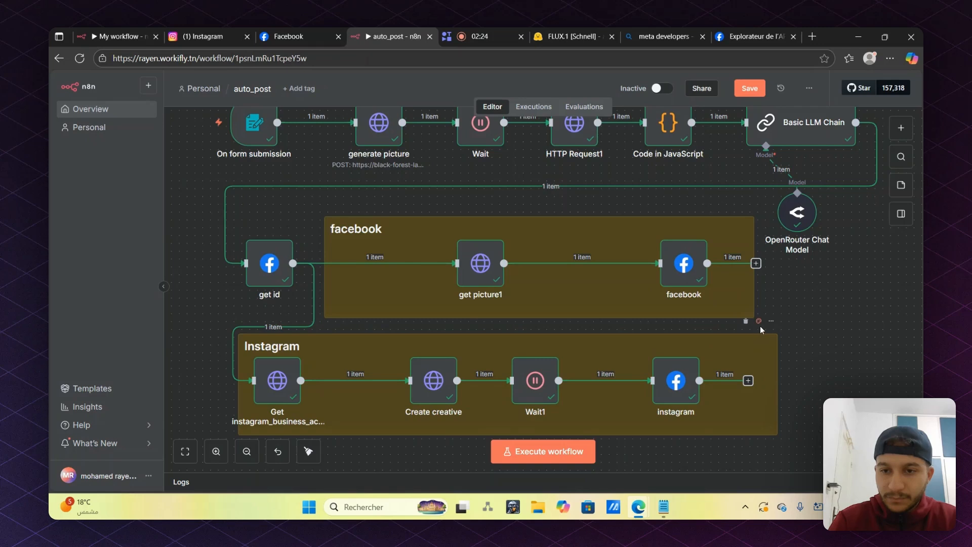
click(758, 321)
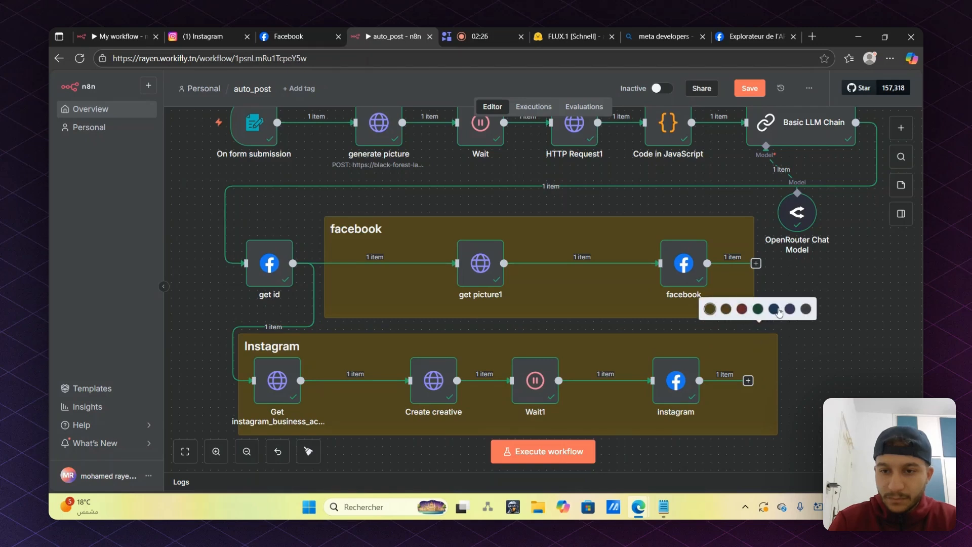
click(773, 309)
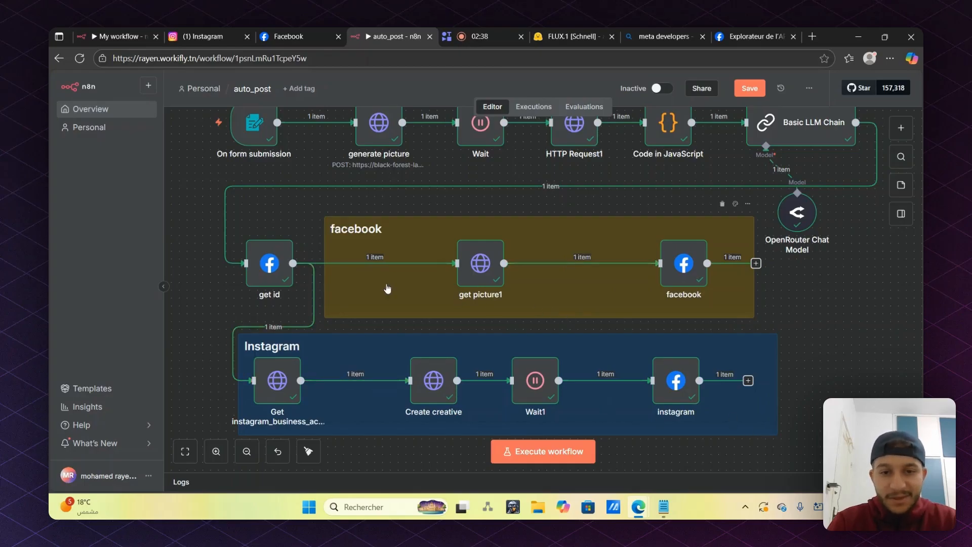
Return to the My workflow canvas and add a second Facebook Graph API node after the existing one
click(122, 37)
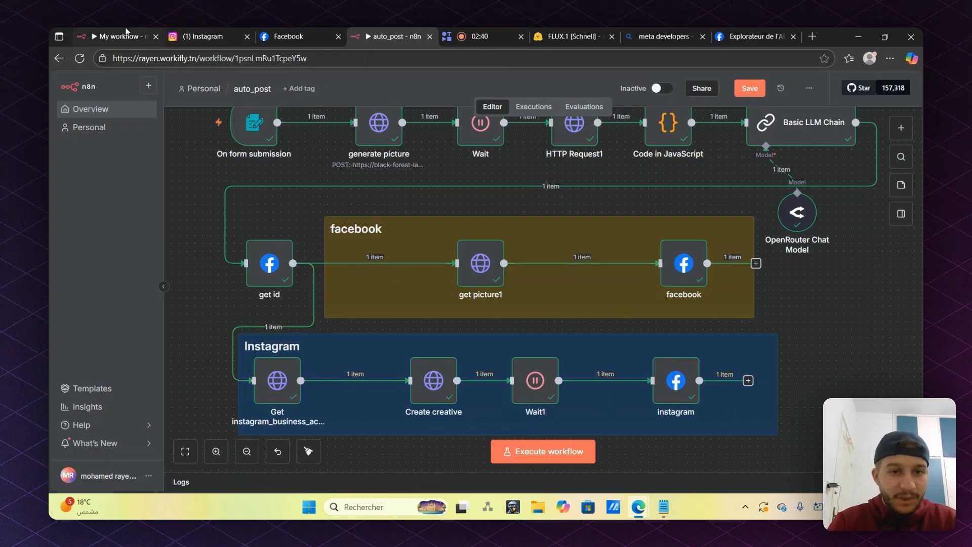
click(103, 85)
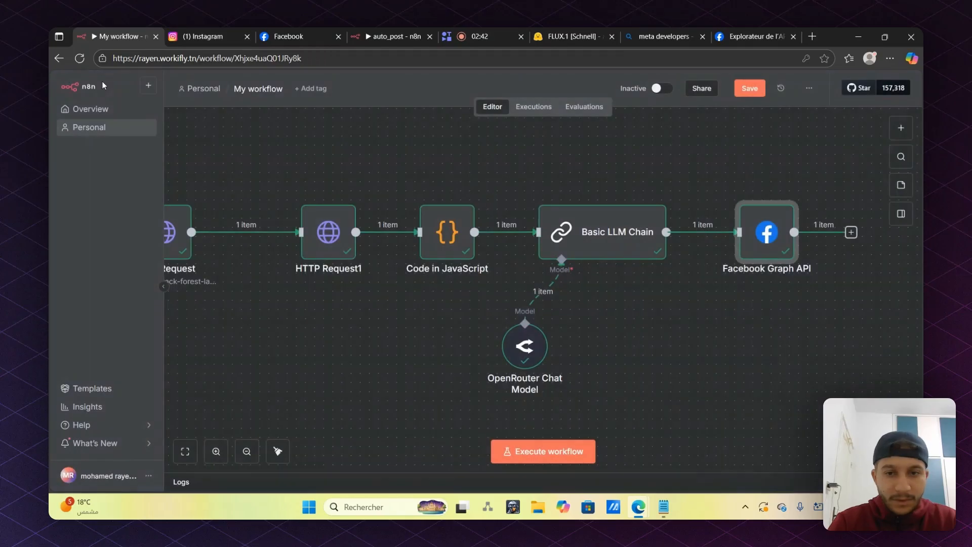
scroll(637, 366, right, 5)
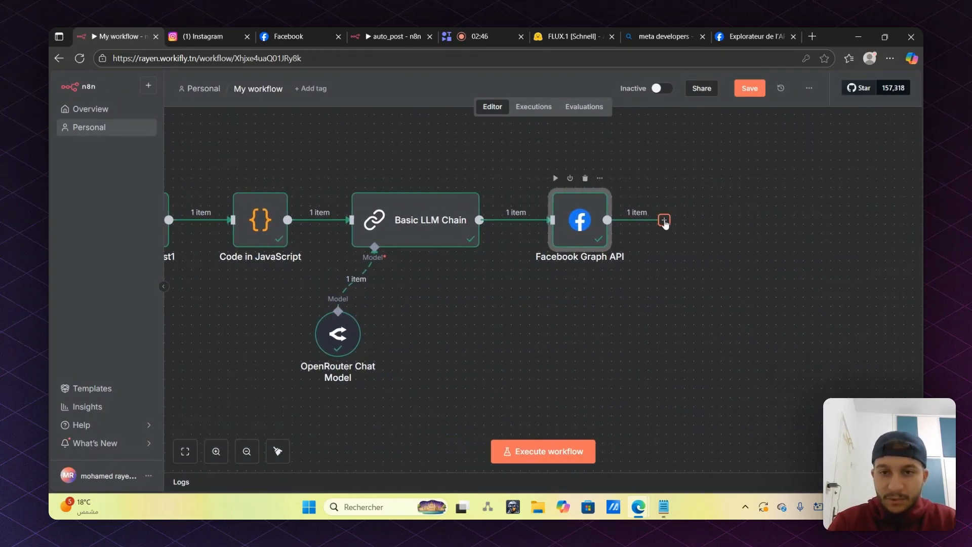
click(663, 220)
text(facebook)
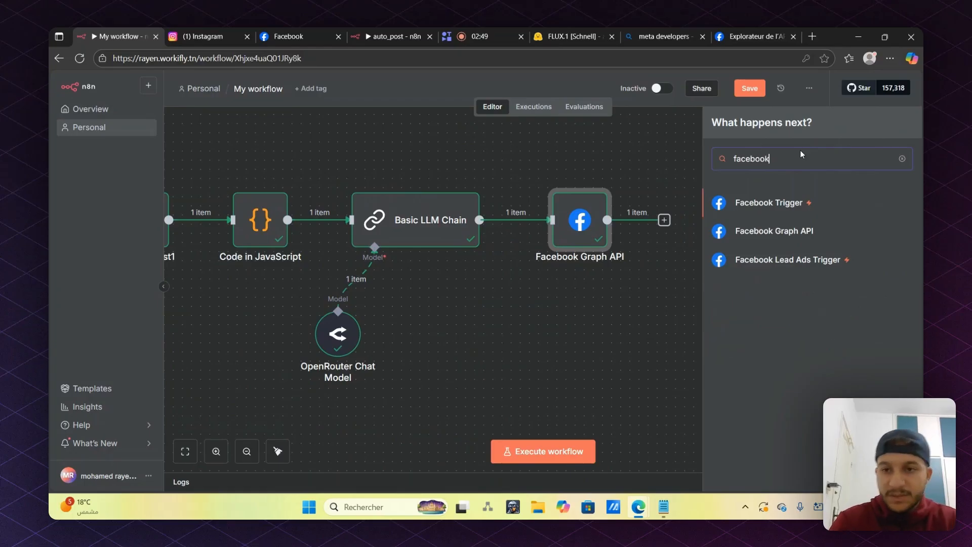
click(767, 230)
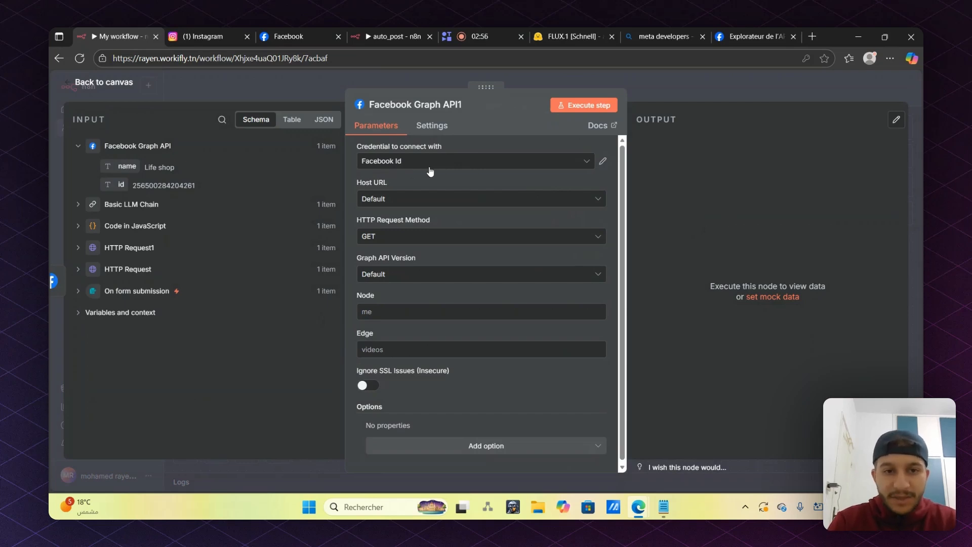
Set the new Facebook Graph API node's HTTP request method to POST and its Graph API version to v22.0
click(383, 238)
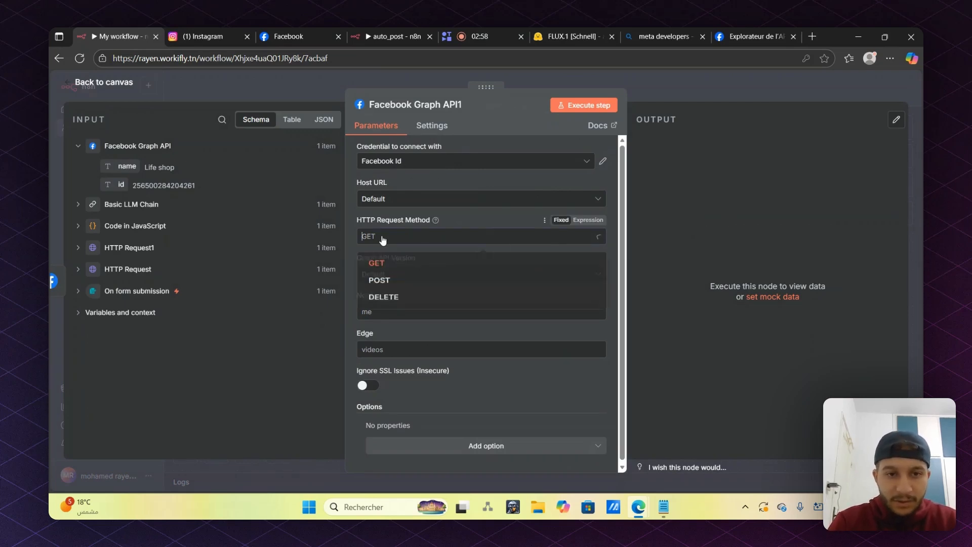
click(389, 284)
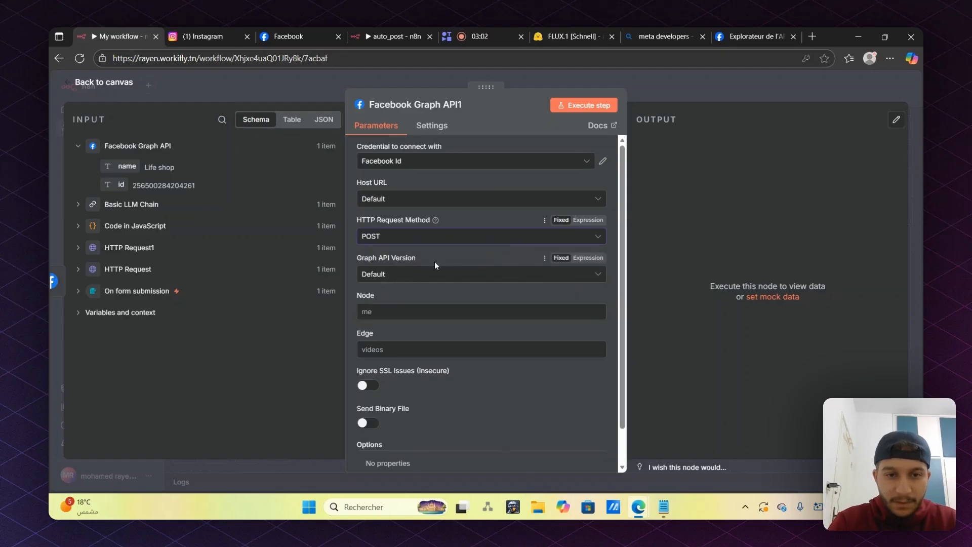
click(411, 274)
click(384, 342)
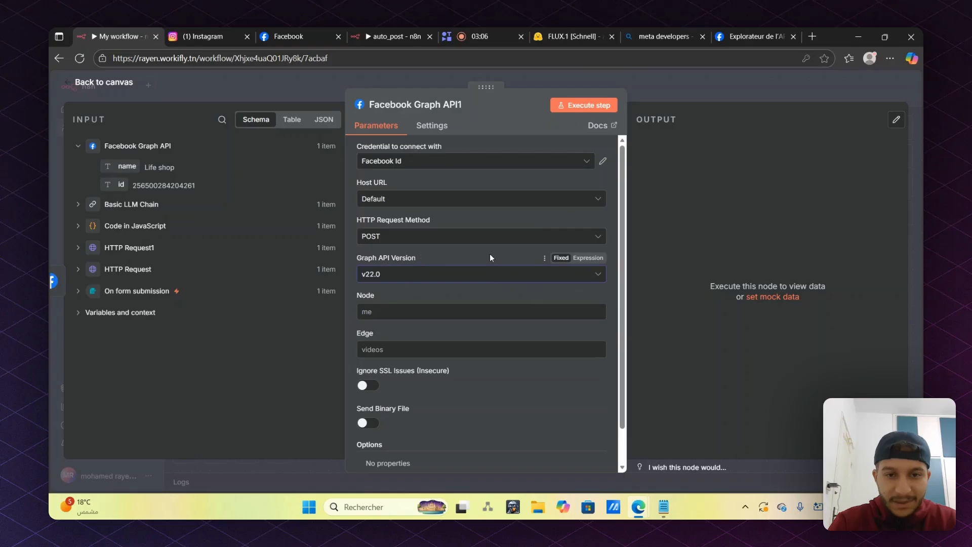
Map the id from the first Facebook Graph API node into the Node field as {{ $json.id }} and set Edge to photos
click(511, 312)
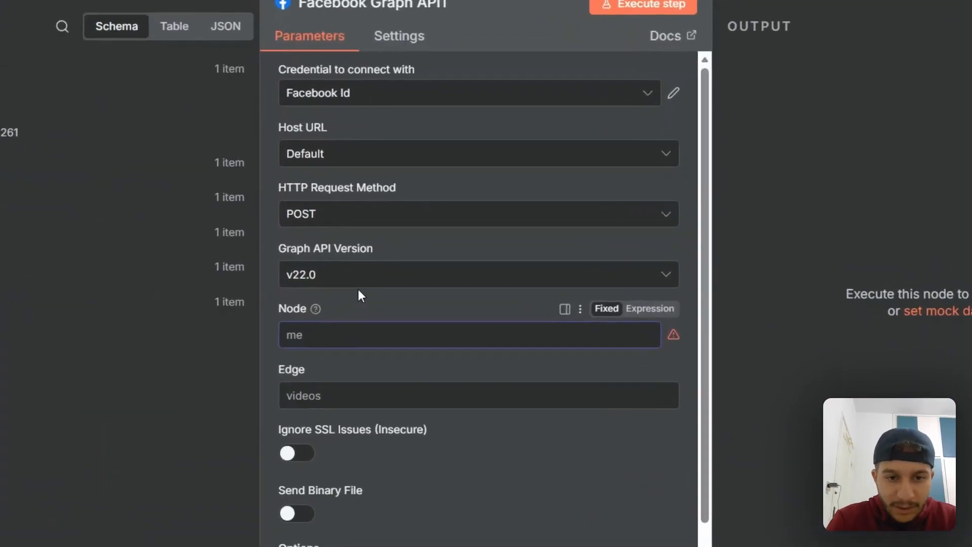
click(301, 339)
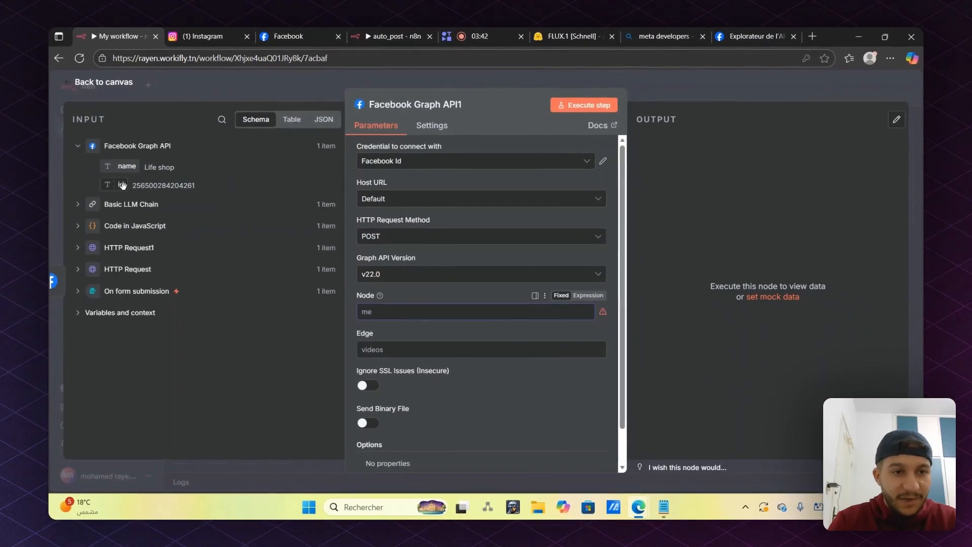
click(118, 147)
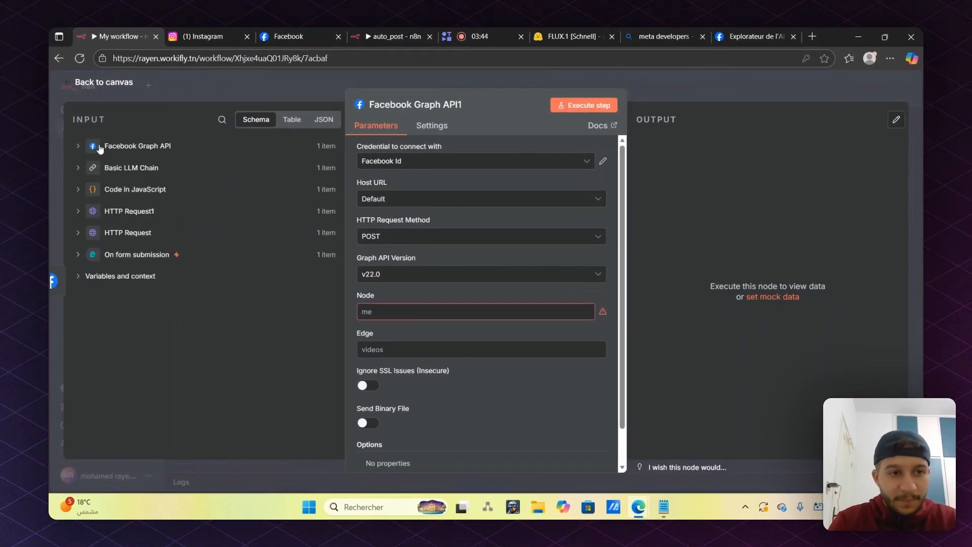
click(118, 148)
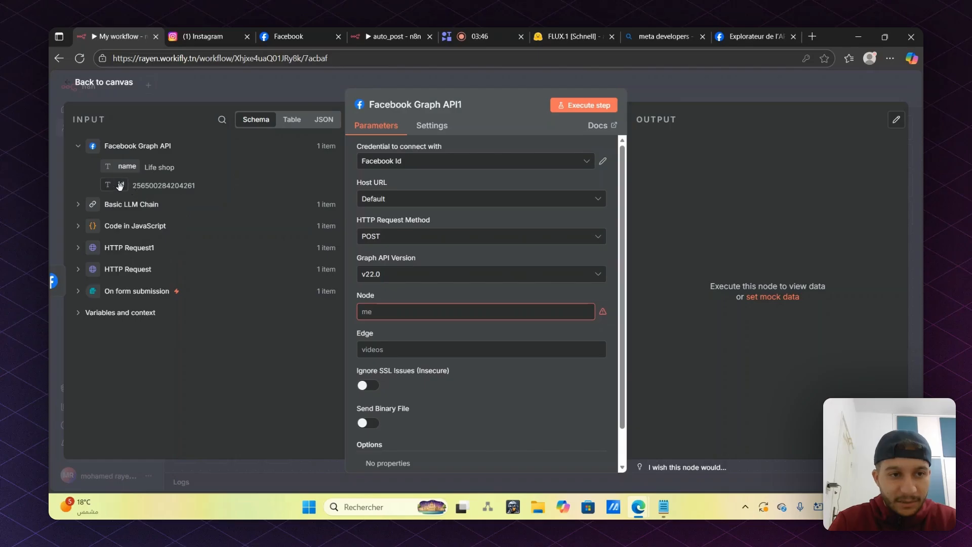
drag(120, 186, 378, 313)
click(391, 292)
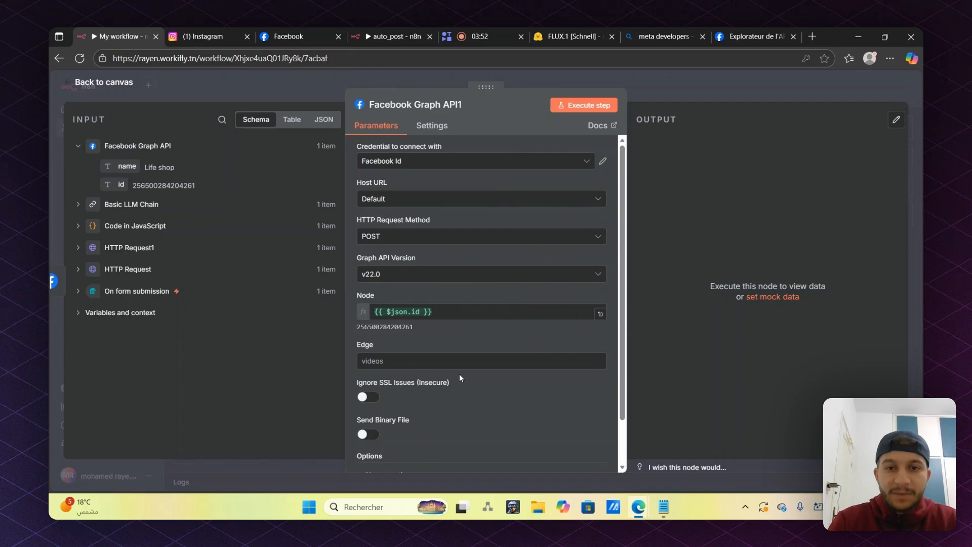
click(409, 361)
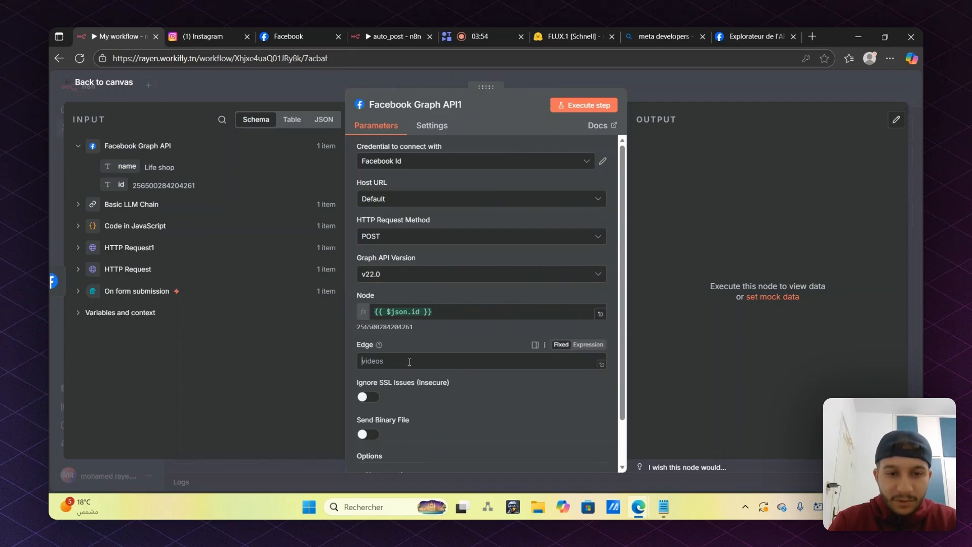
text(photos)
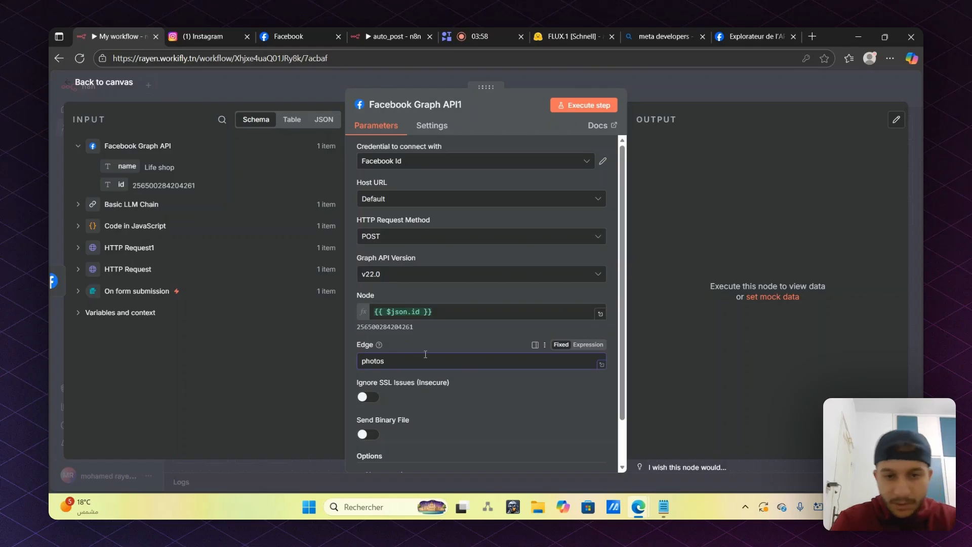
Add a Query Parameters option to the second Facebook Graph API node with a parameter named caption
scroll(465, 332, down, 2)
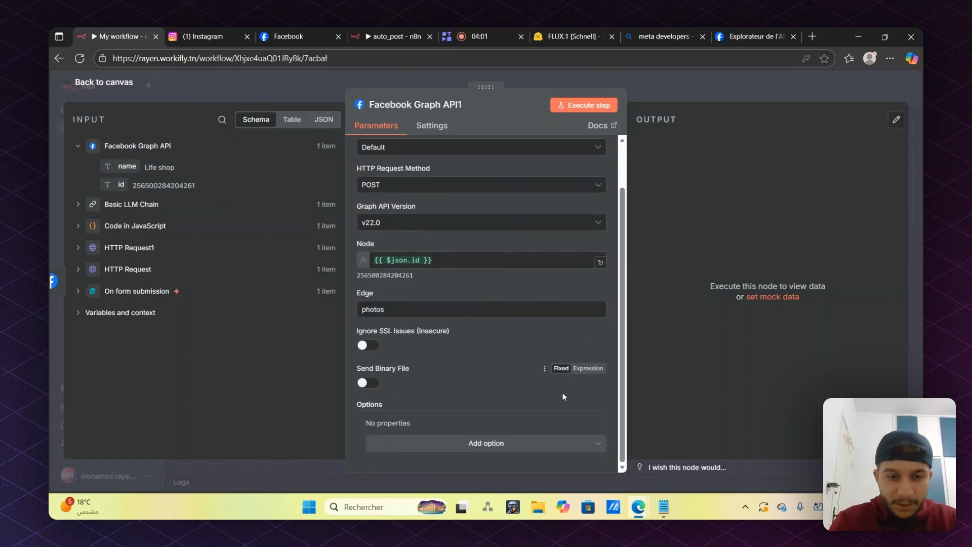
click(489, 446)
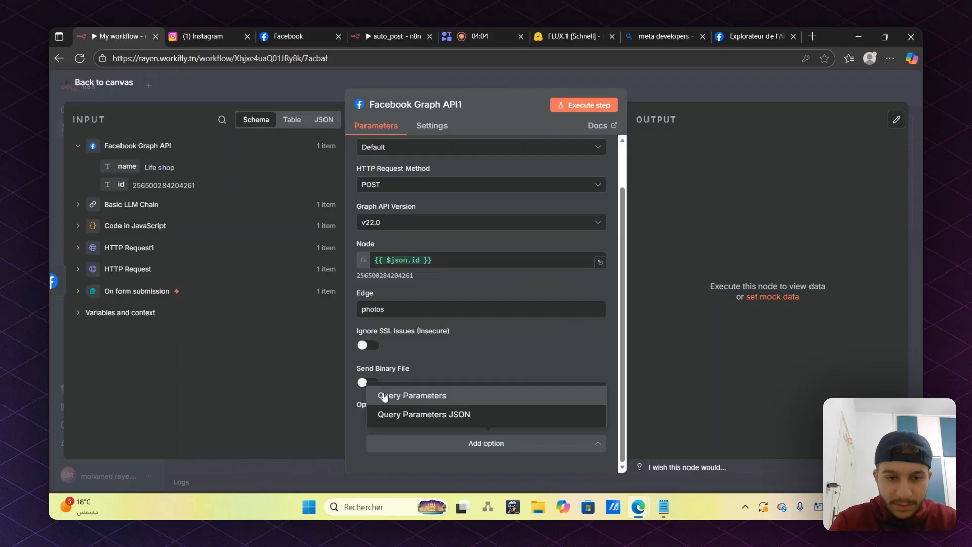
click(436, 394)
scroll(493, 371, down, 1)
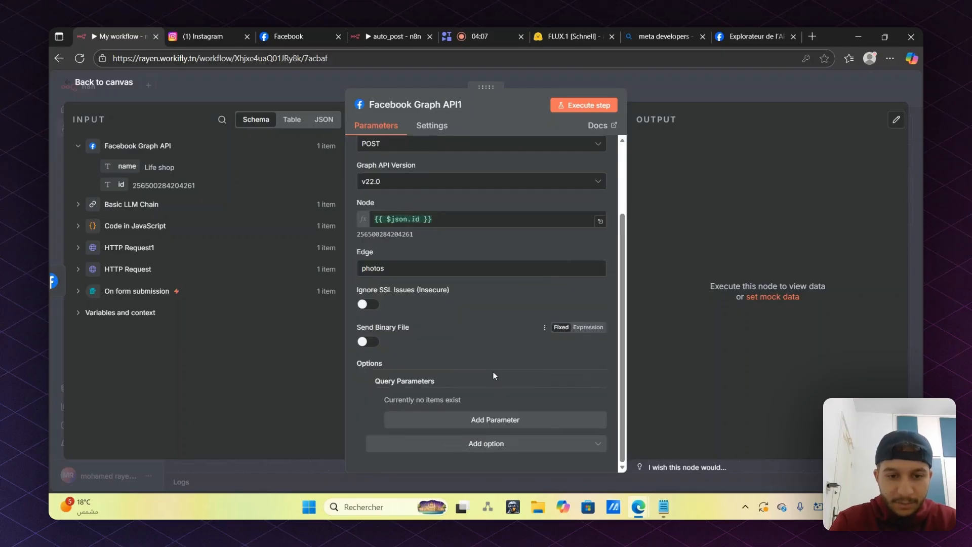
click(483, 421)
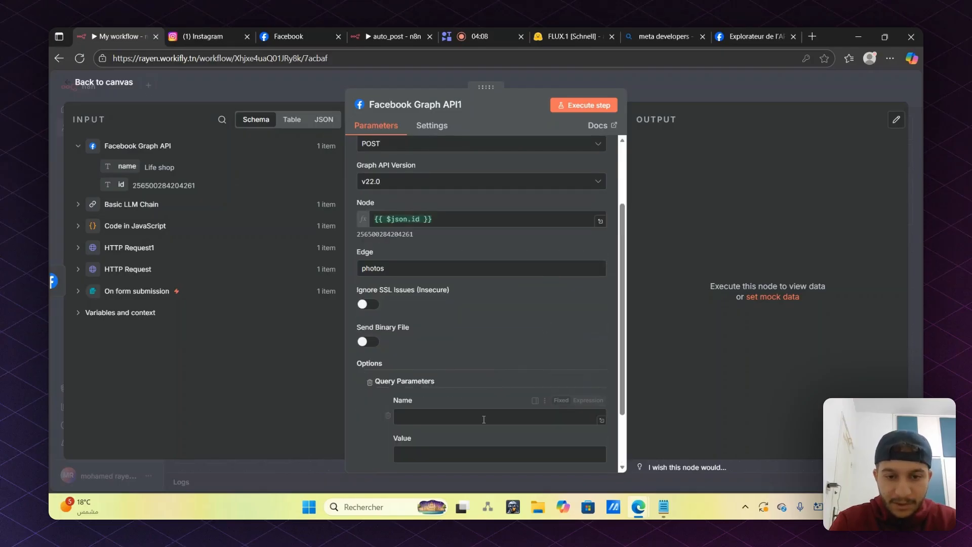
scroll(455, 355, down, 2)
click(439, 340)
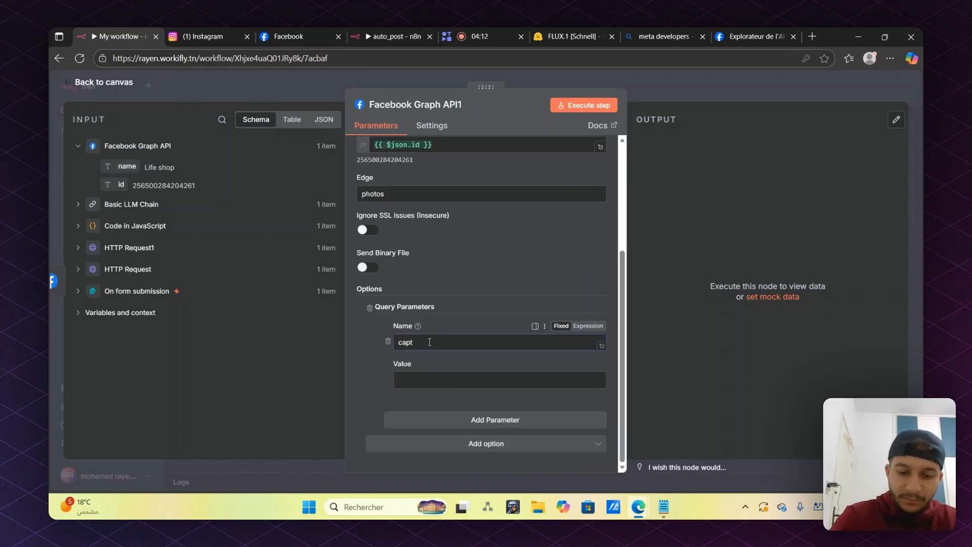
click(519, 260)
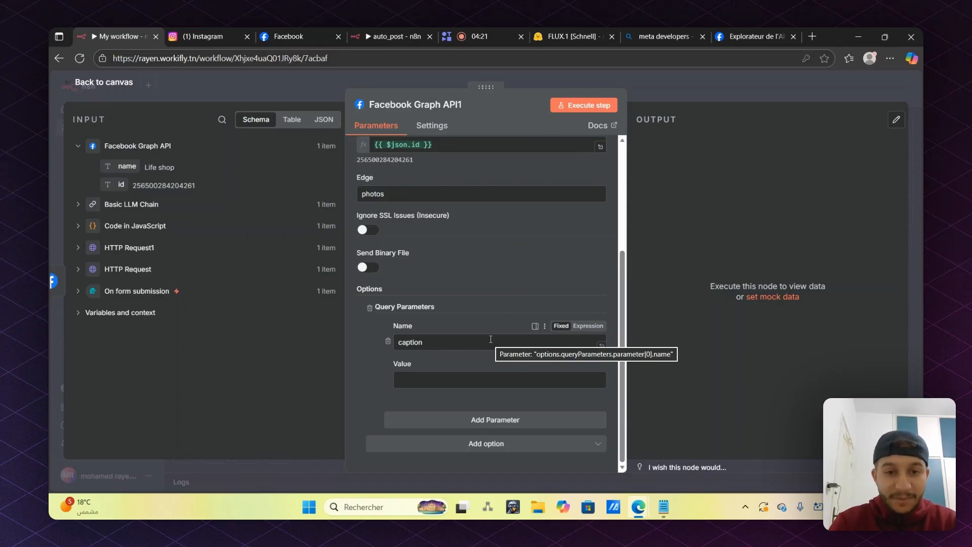
Map the Basic LLM Chain text into the caption value as {{ $('Basic LLM Chain').item.json.text }} and return to the canvas
click(91, 204)
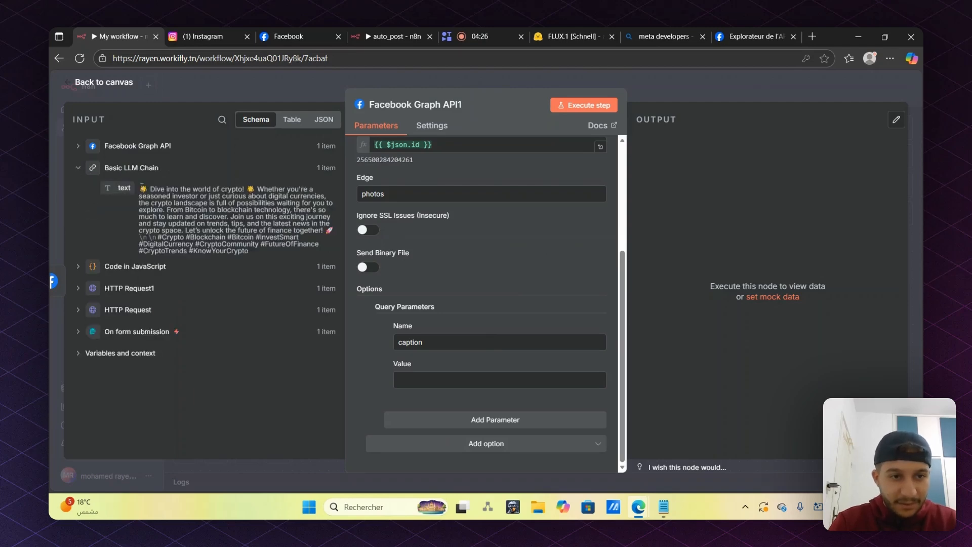
triple_click(154, 191)
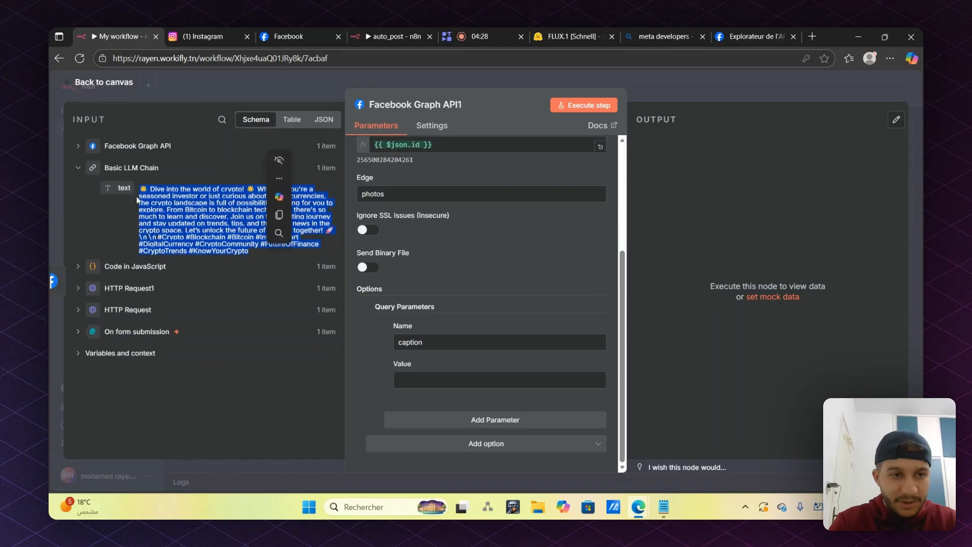
drag(124, 189, 422, 377)
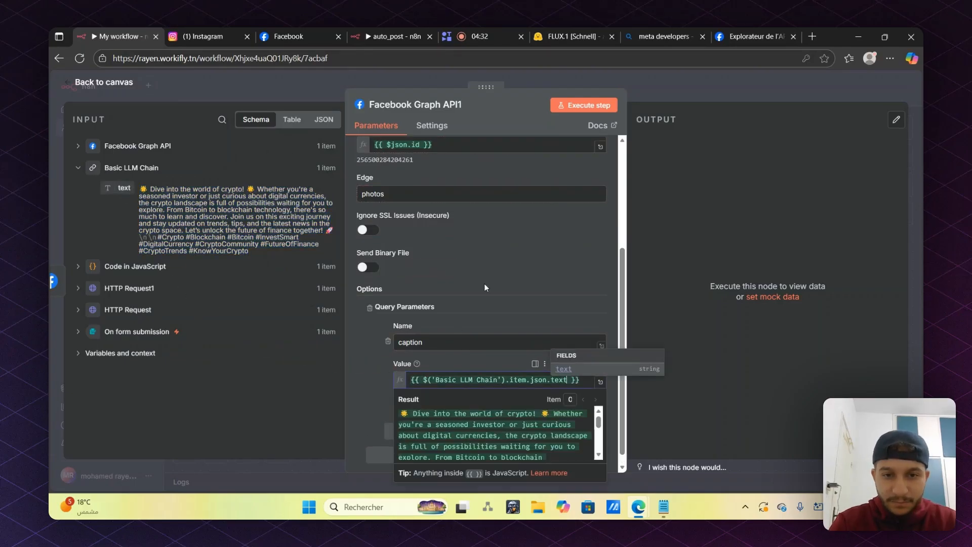
click(515, 253)
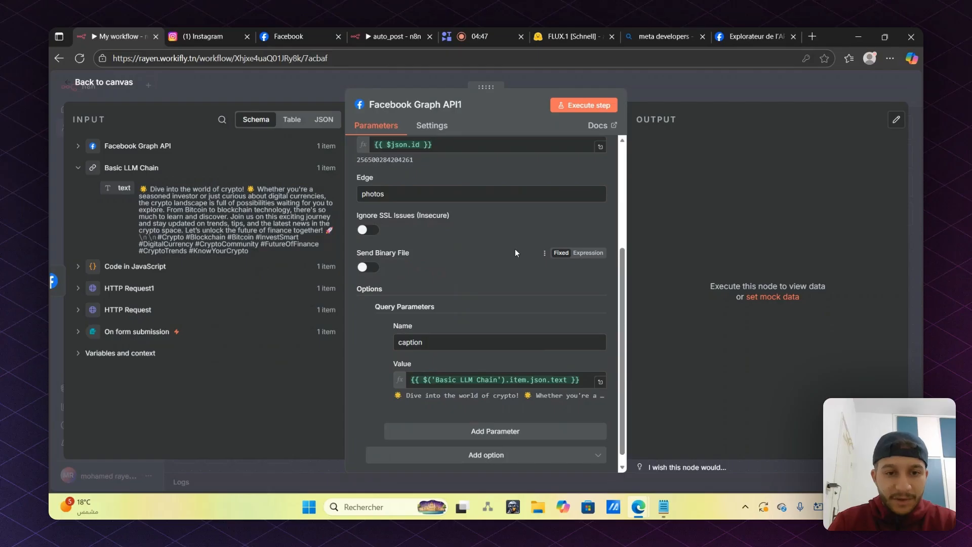
click(108, 84)
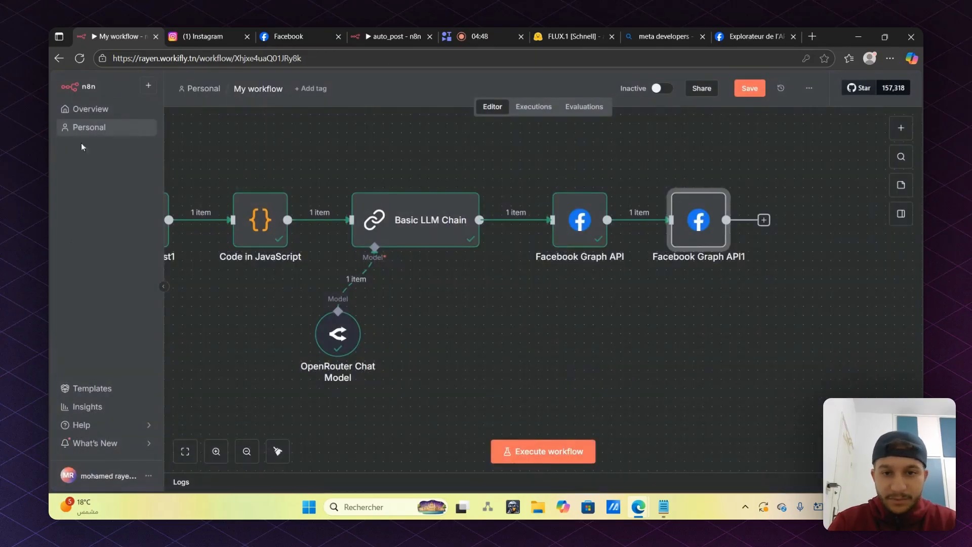
scroll(483, 317, left, 2)
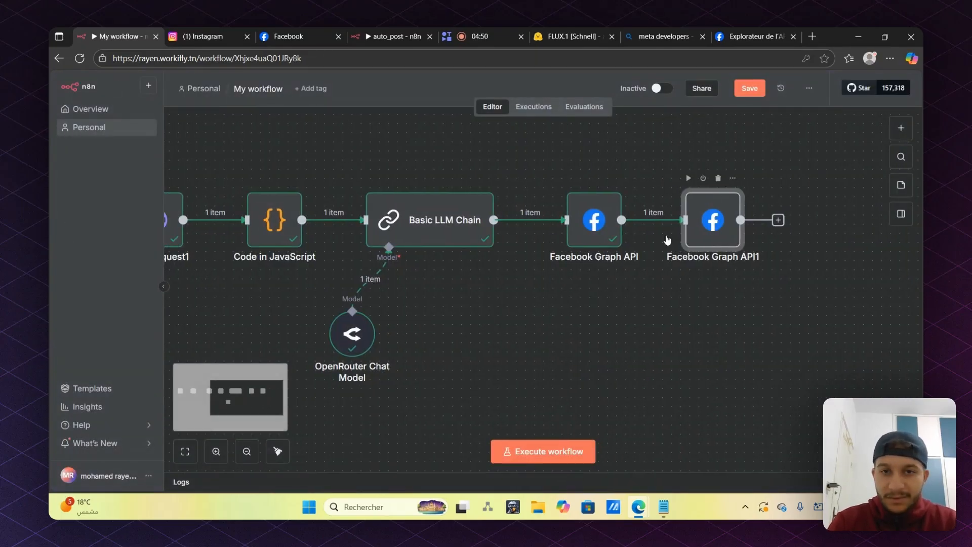
Switch to the auto_post workflow and examine the get picture1 node's settings and its output image
click(399, 30)
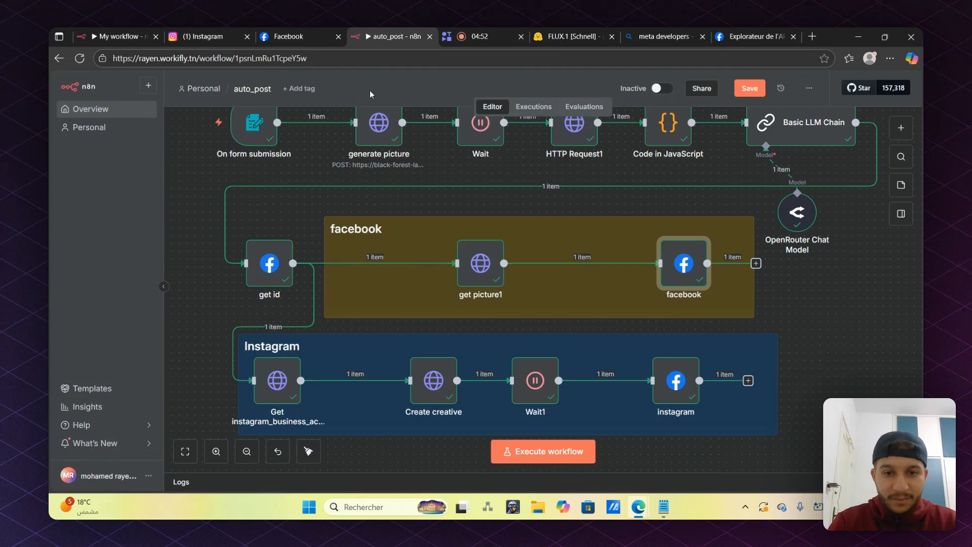
double_click(480, 263)
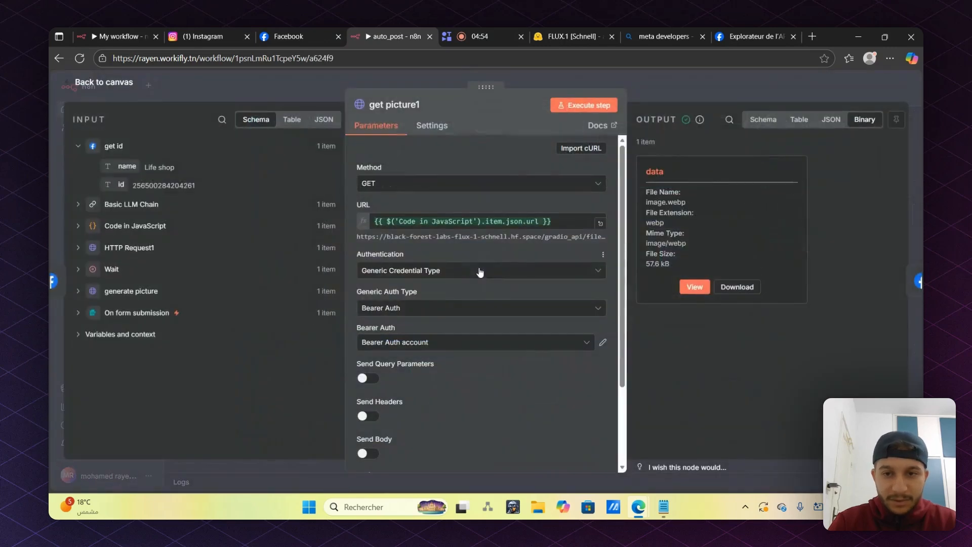
click(694, 287)
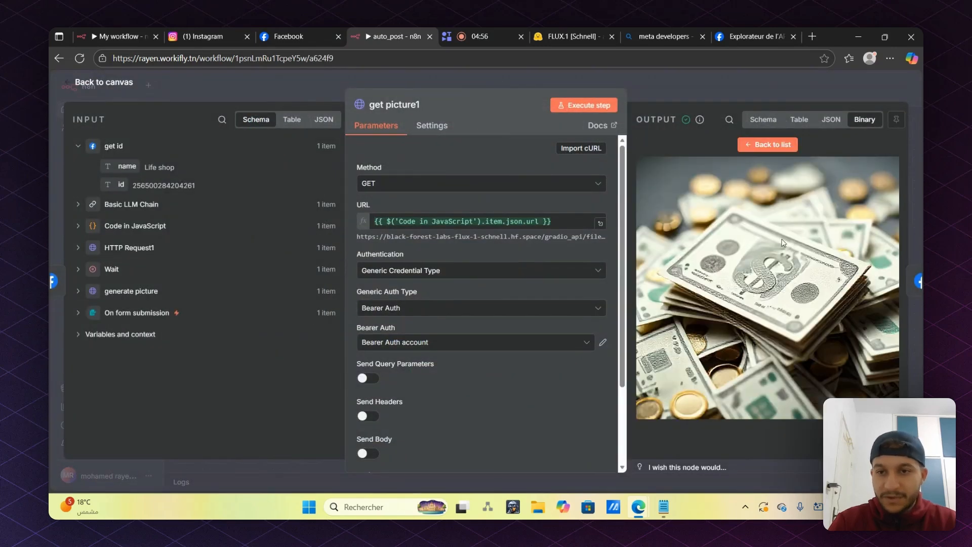
click(768, 144)
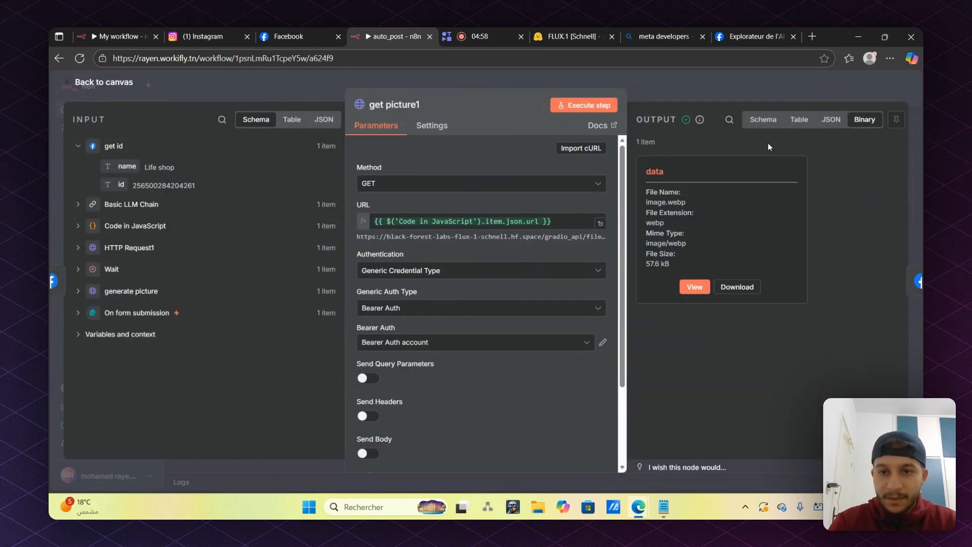
click(110, 83)
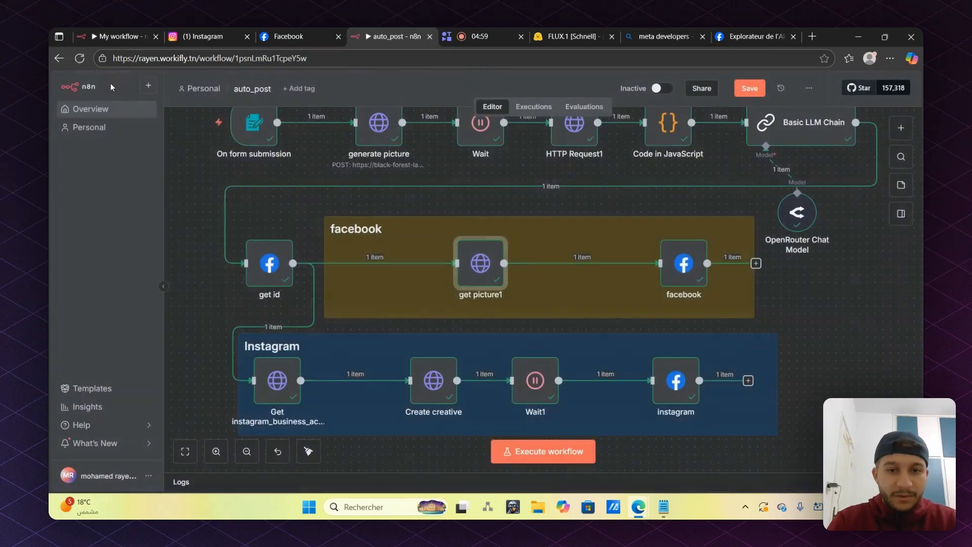
Return to My workflow and check the image url in the Code in JavaScript node's output
click(98, 33)
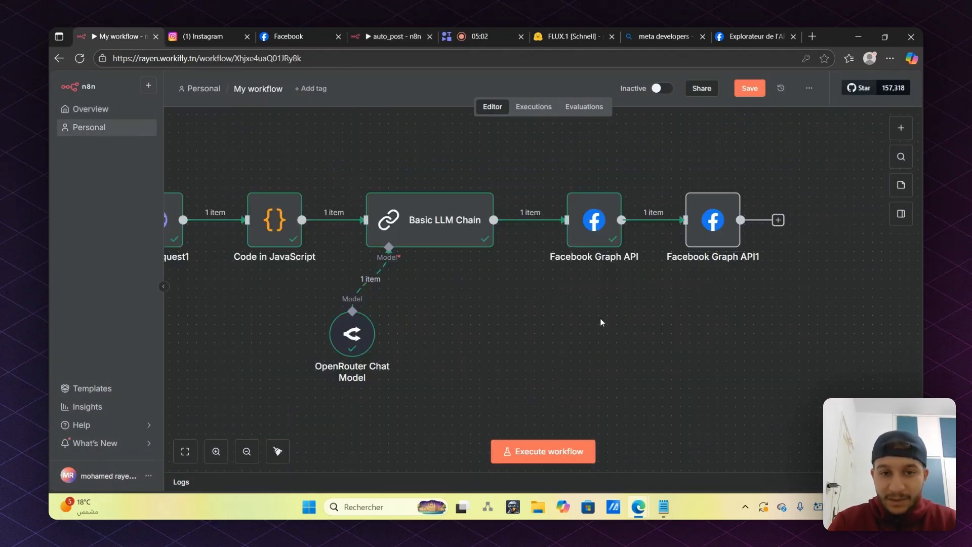
scroll(600, 318, left, 3)
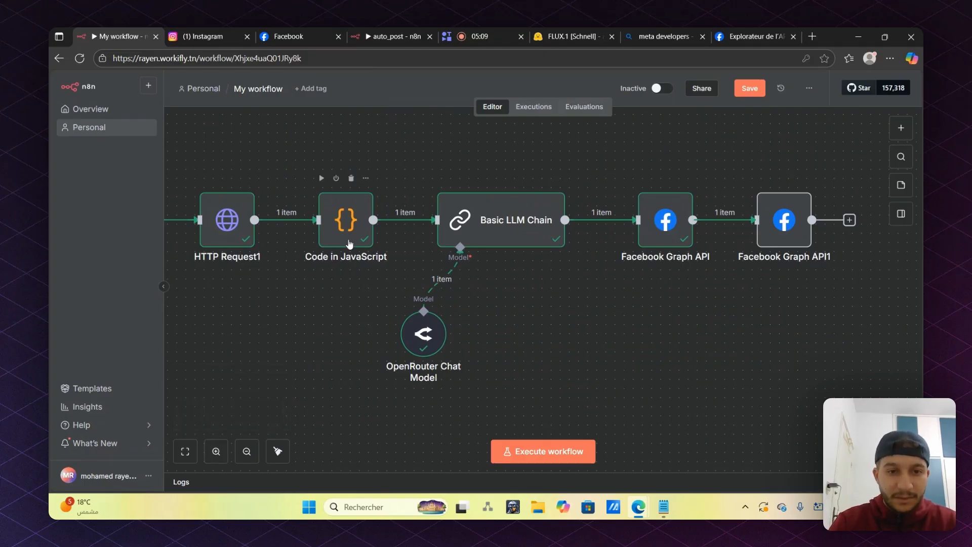
click(349, 244)
double_click(349, 244)
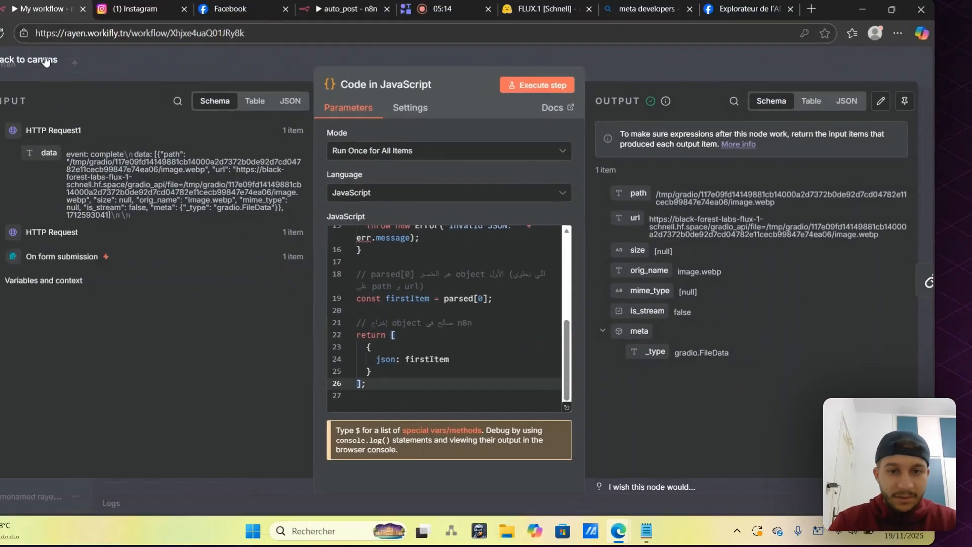
click(44, 64)
Move the Facebook Graph API1 node farther from its predecessor, enable Send Binary File and set Input Binary Field to data
scroll(453, 318, right, 5)
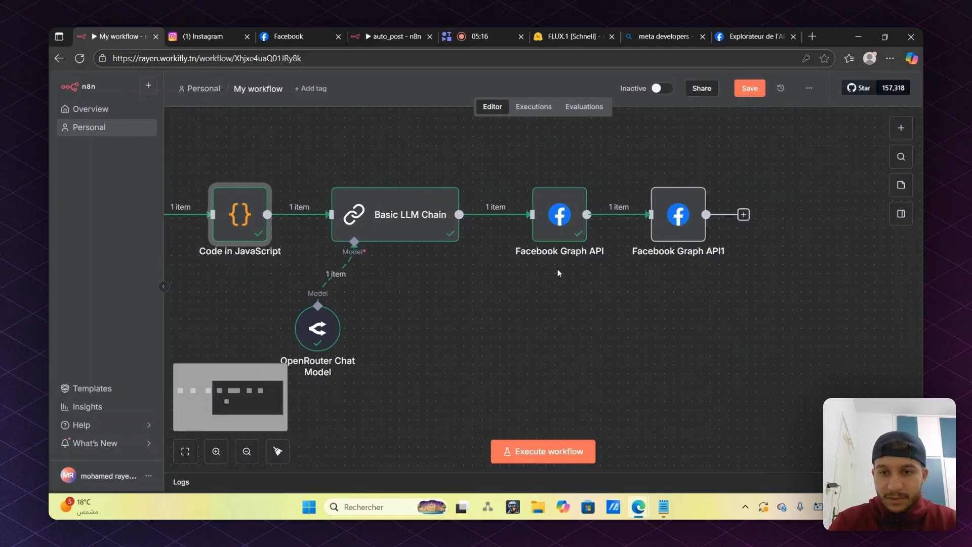
drag(675, 215, 742, 218)
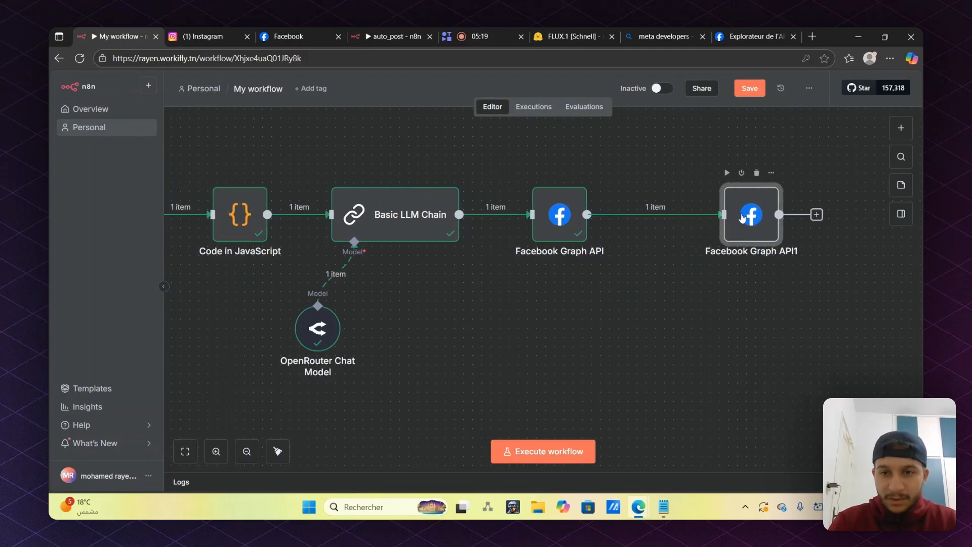
double_click(742, 217)
scroll(418, 287, down, 5)
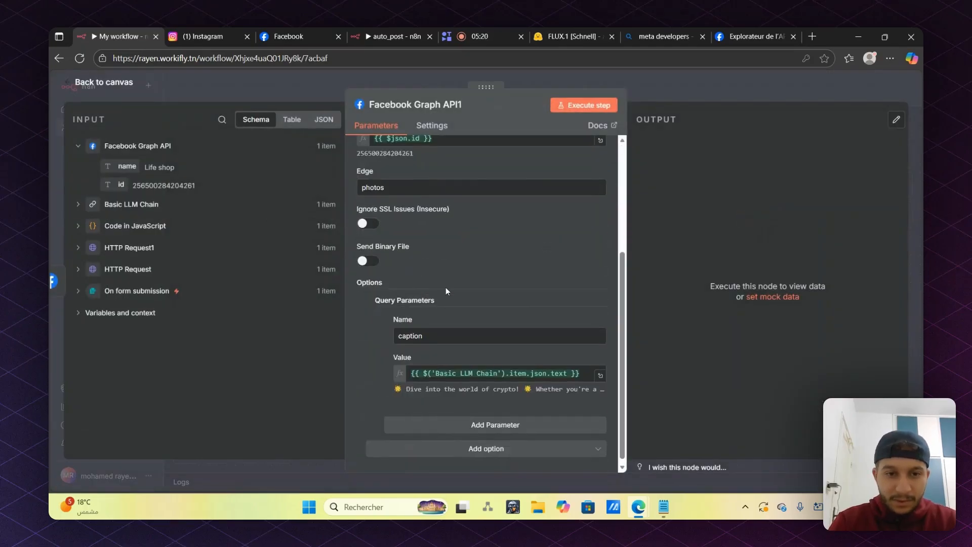
click(367, 262)
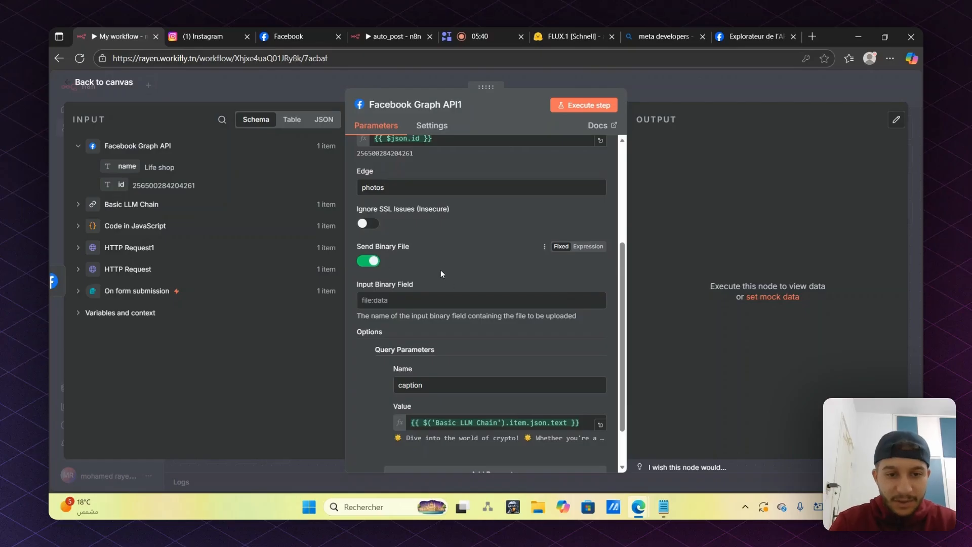
click(395, 303)
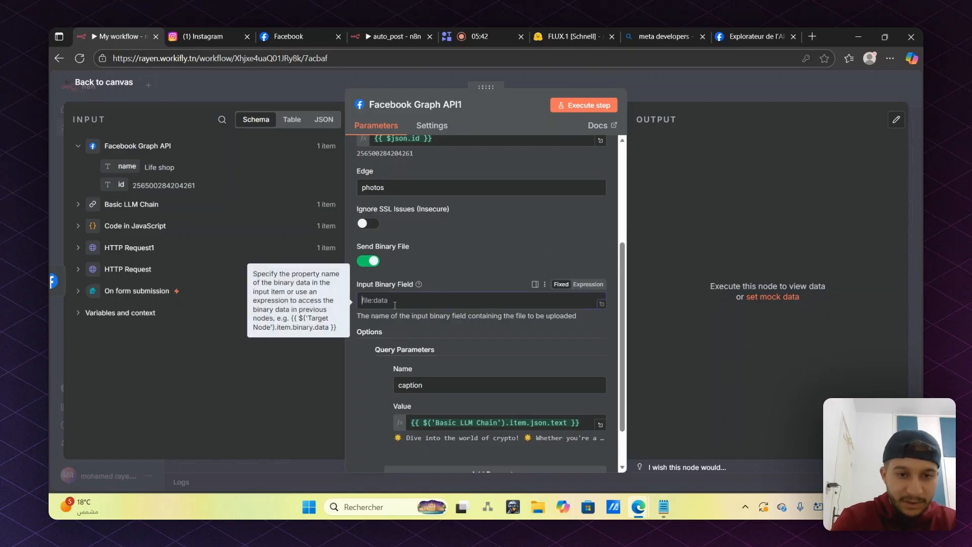
text(data)
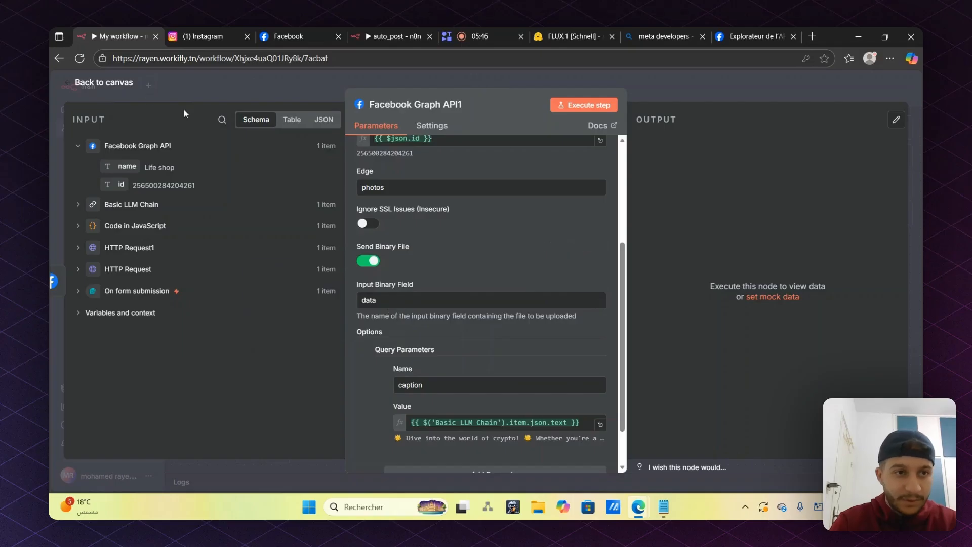
click(103, 82)
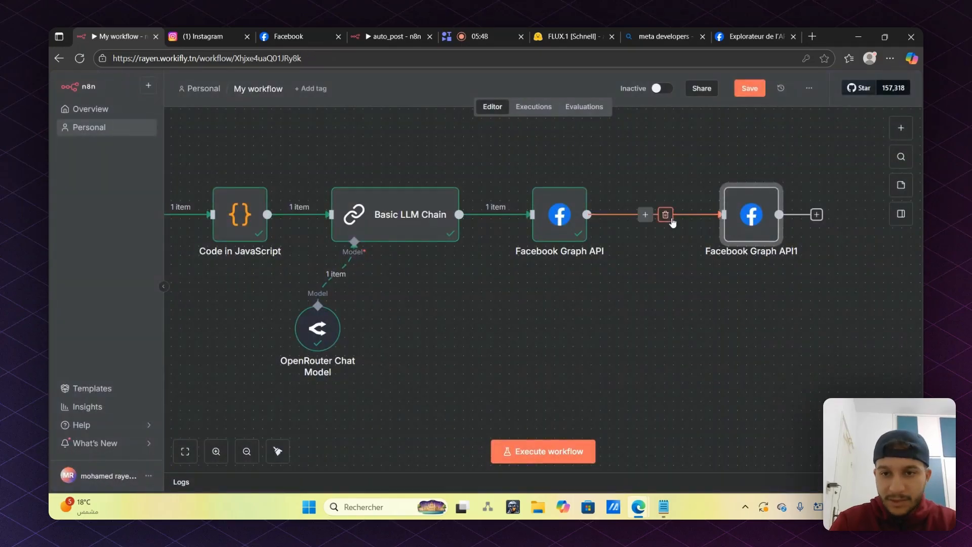
Delete the connection between the two Facebook Graph API nodes and add an HTTP Request node after the first one
click(669, 216)
drag(759, 222, 786, 222)
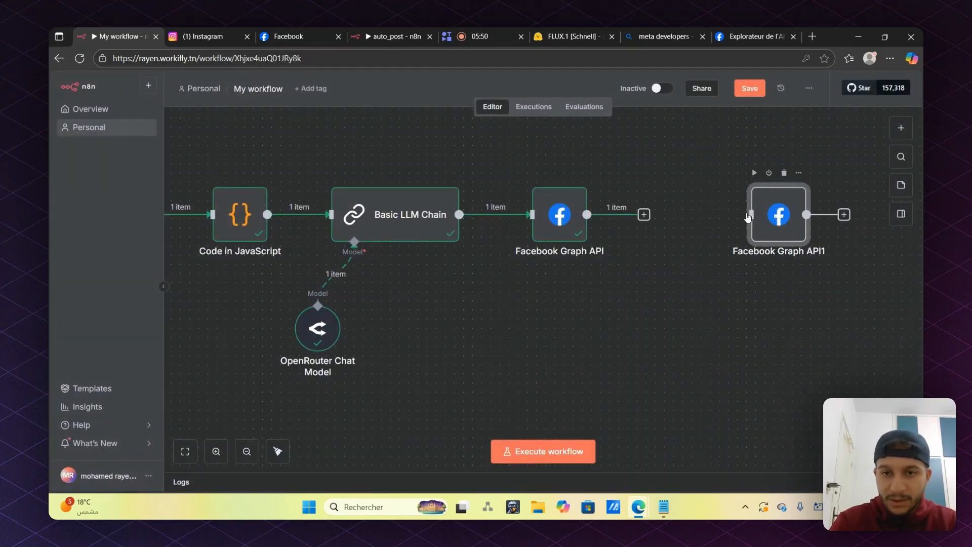
click(644, 214)
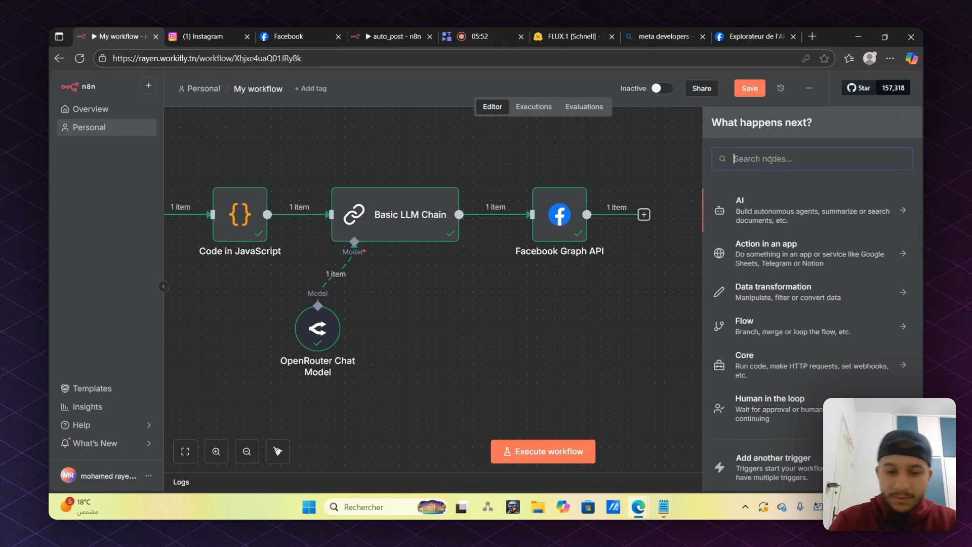
text(http)
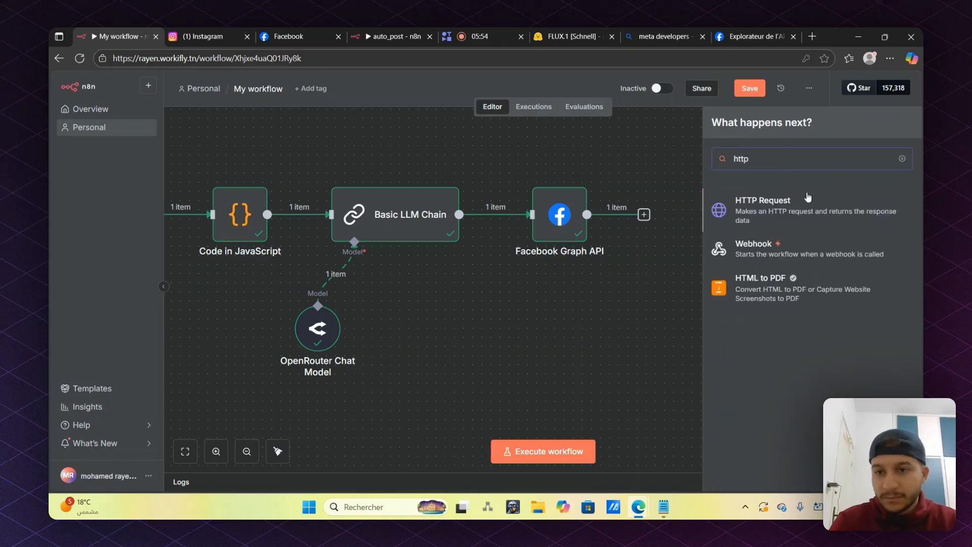
click(759, 208)
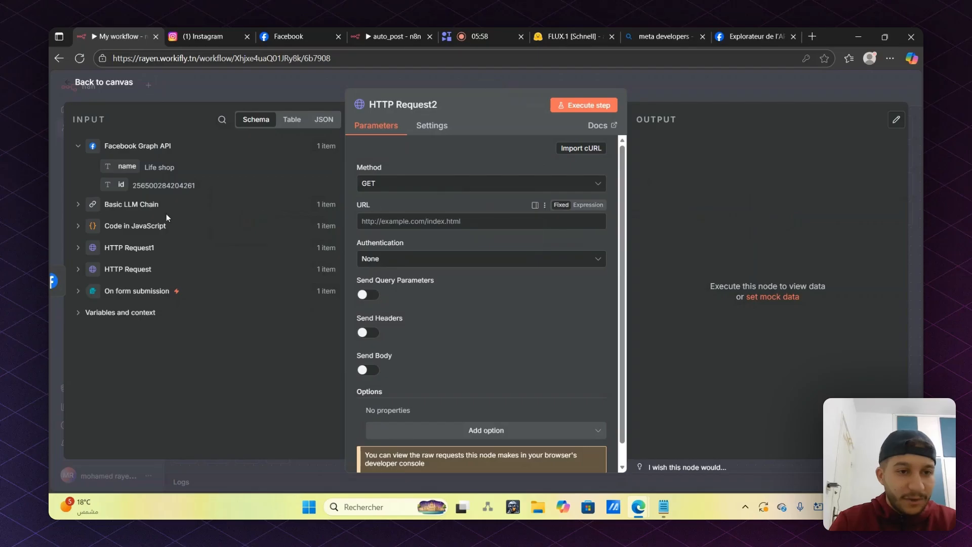
Set the HTTP Request2 URL to {{ $('Code in JavaScript').item.json.url }}, then execute the node and view its output image
click(115, 222)
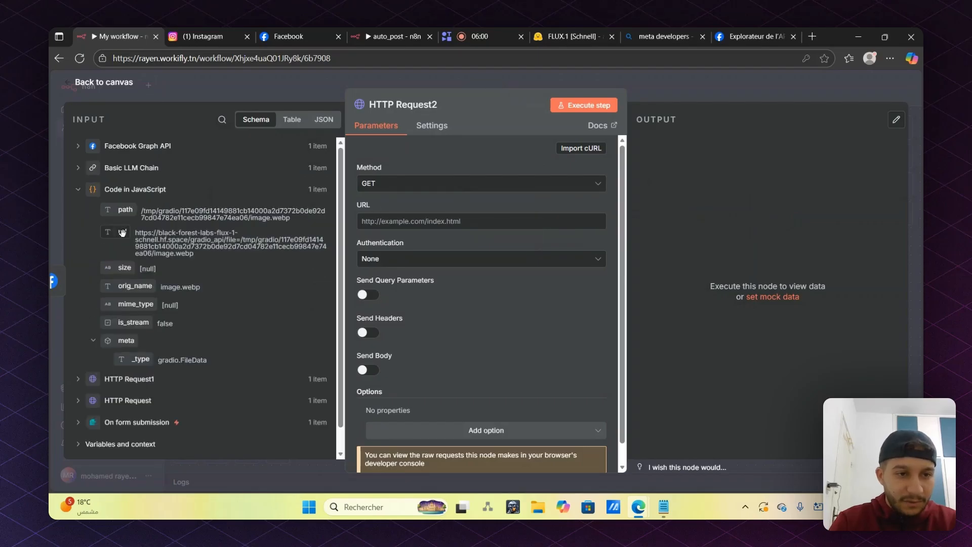
drag(123, 232, 378, 223)
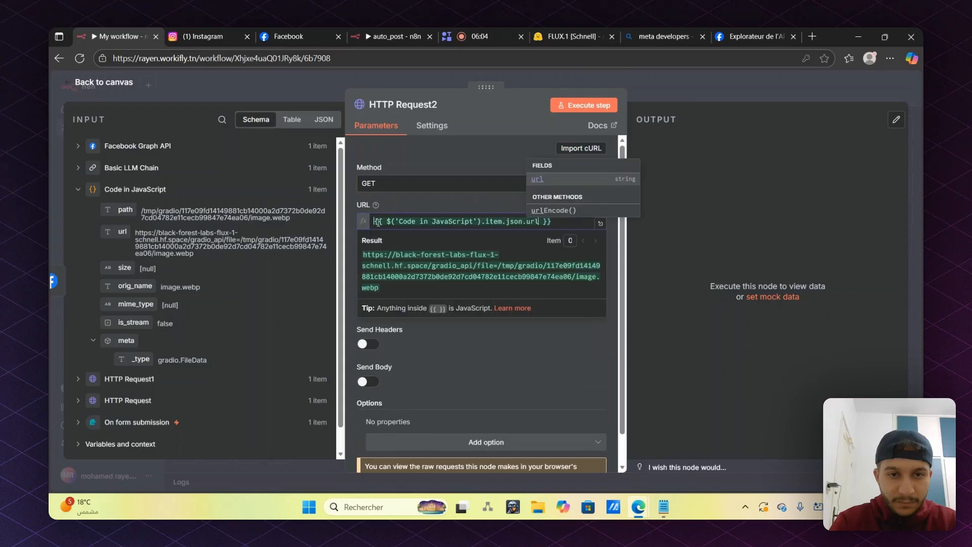
click(431, 152)
click(593, 104)
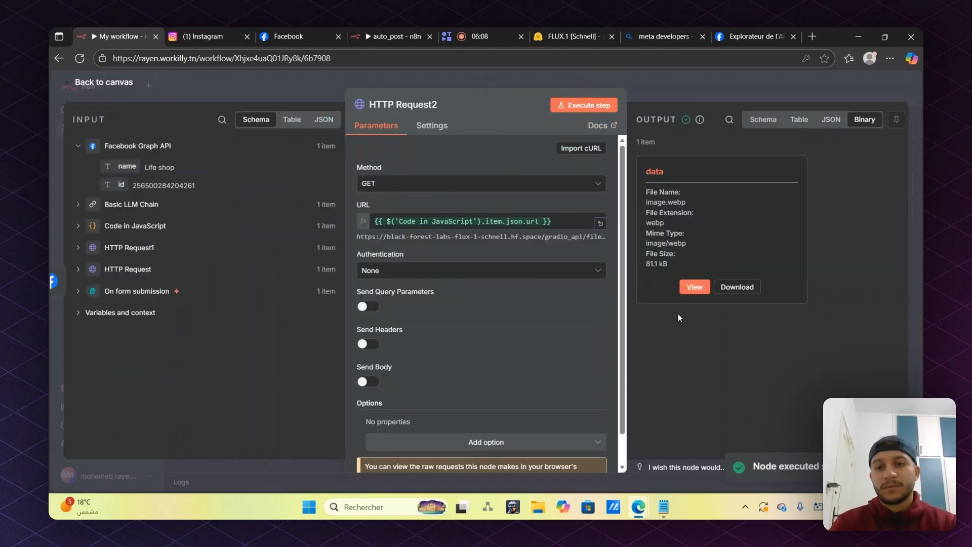
click(691, 287)
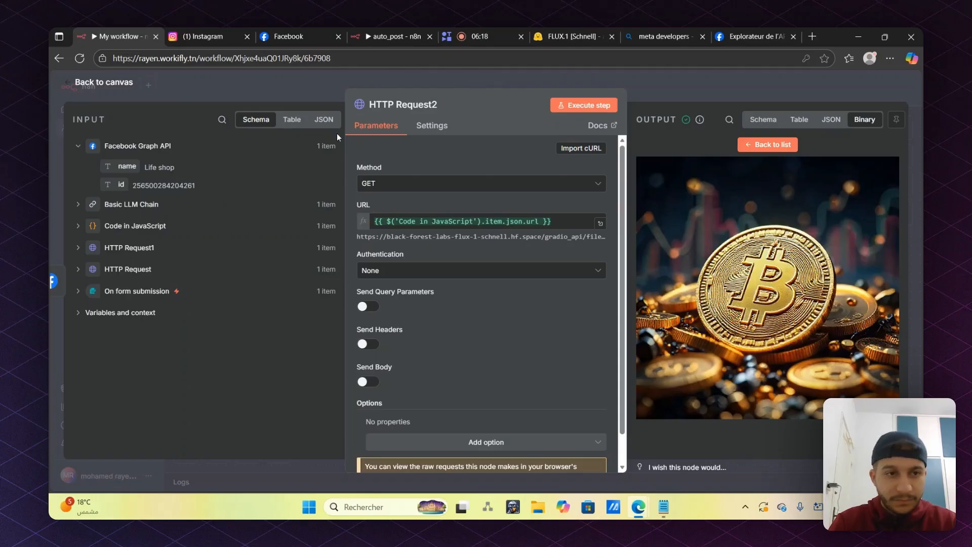
Return to the canvas, move Facebook Graph API1 farther away, and connect HTTP Request2's output to its input
click(158, 90)
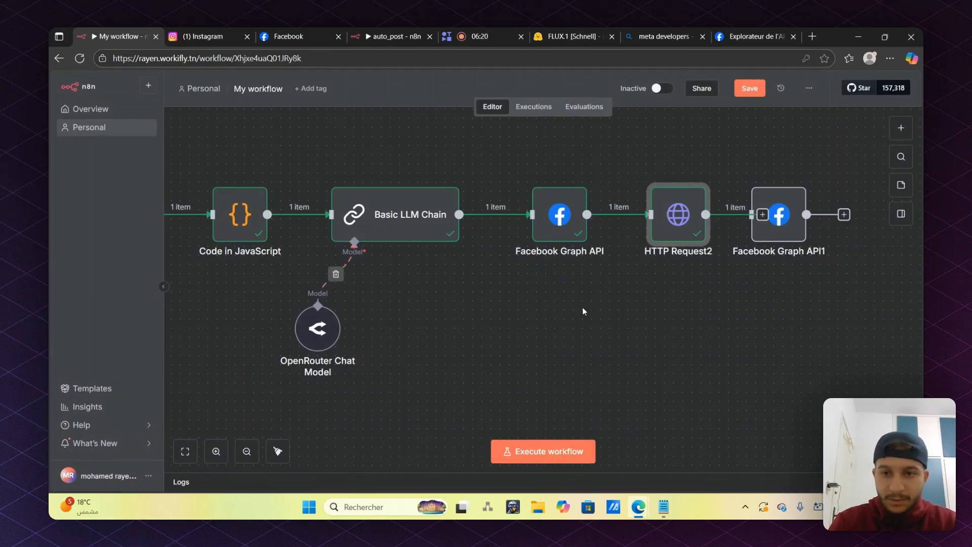
scroll(582, 307, right, 2)
drag(623, 207, 723, 207)
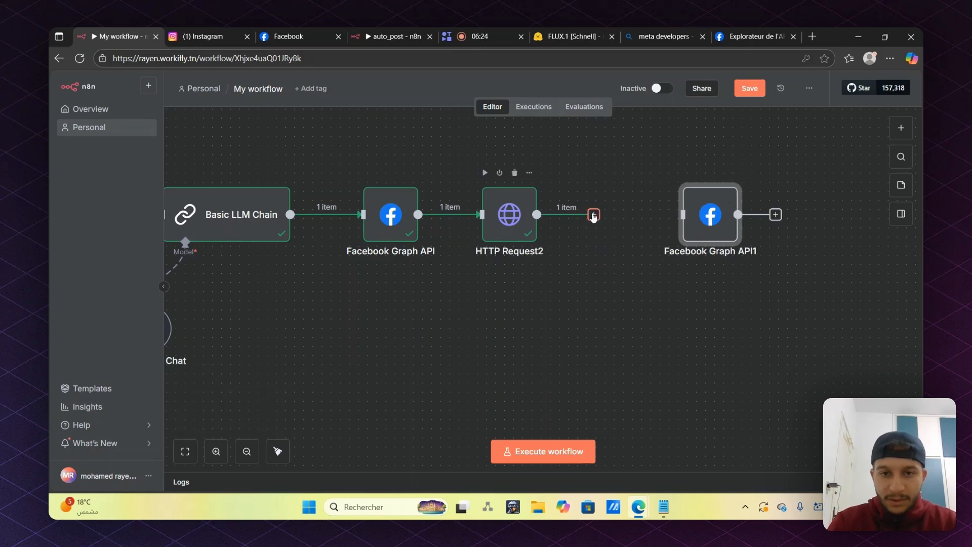
drag(593, 215, 688, 215)
Review the binary field and caption settings of the Facebook Graph API1 node, then execute it to publish the photo post
double_click(688, 215)
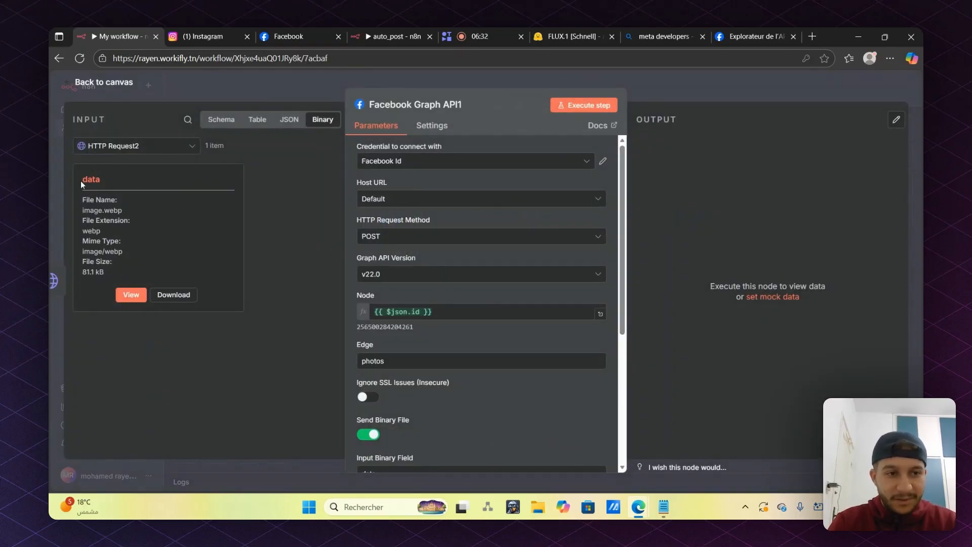
scroll(399, 329, down, 5)
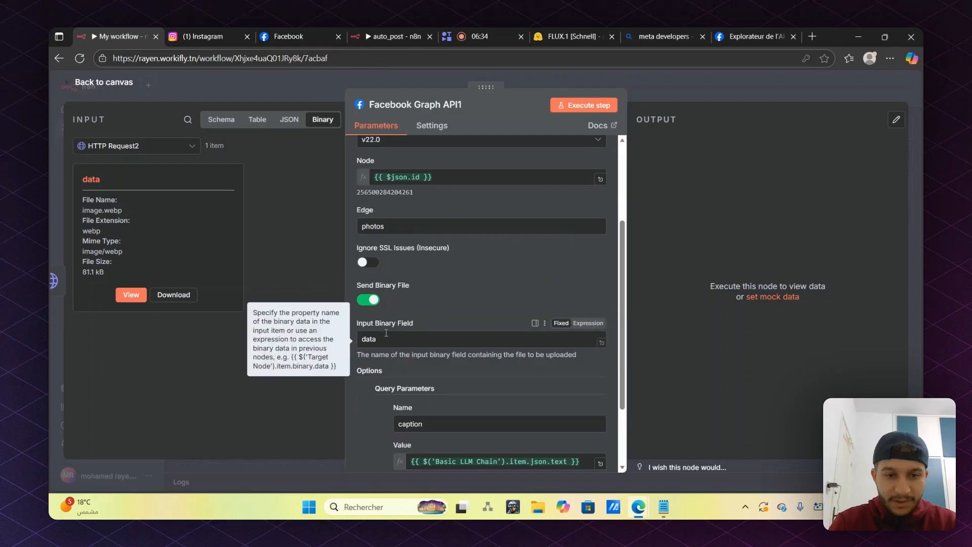
click(461, 368)
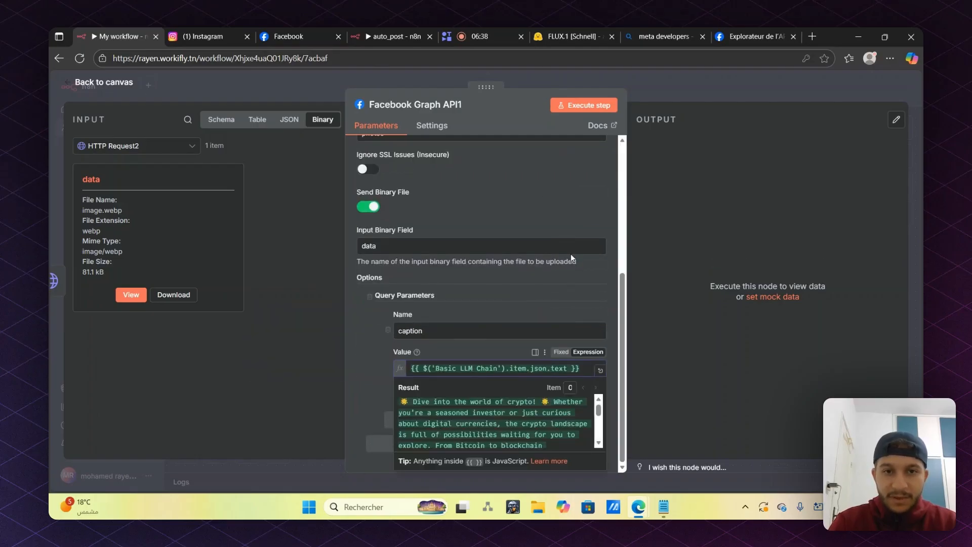
scroll(570, 254, up, 5)
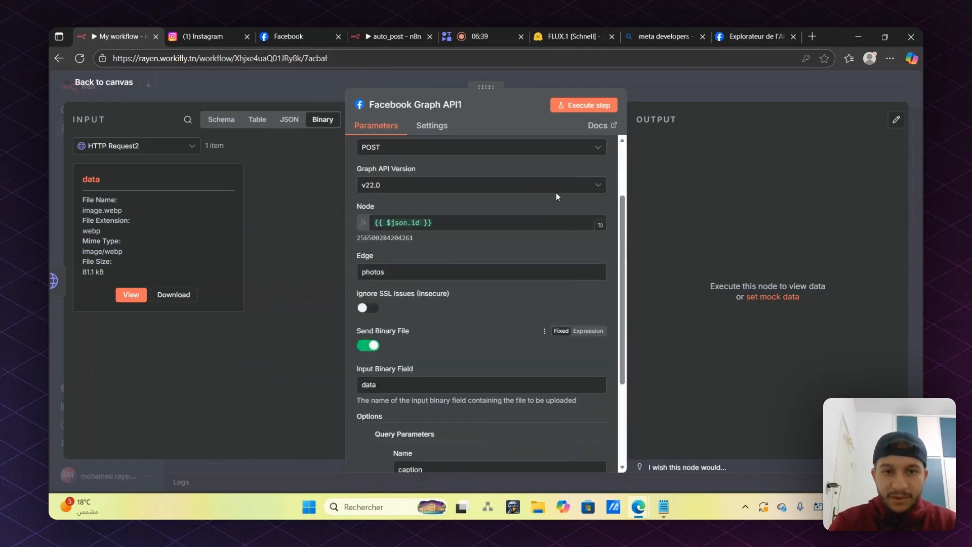
click(585, 104)
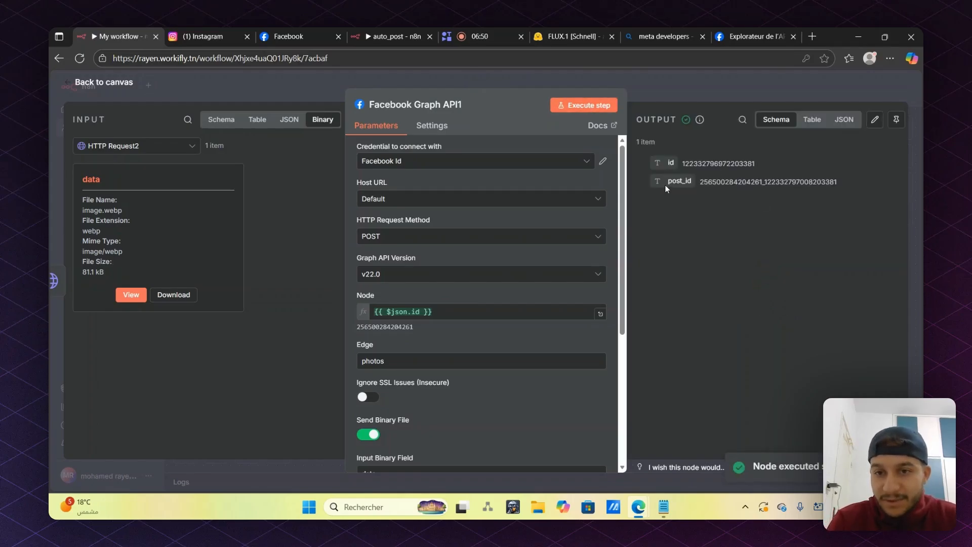
Open the Life shop Facebook Page, expand the newest post, and check its caption, hashtags and image
click(298, 35)
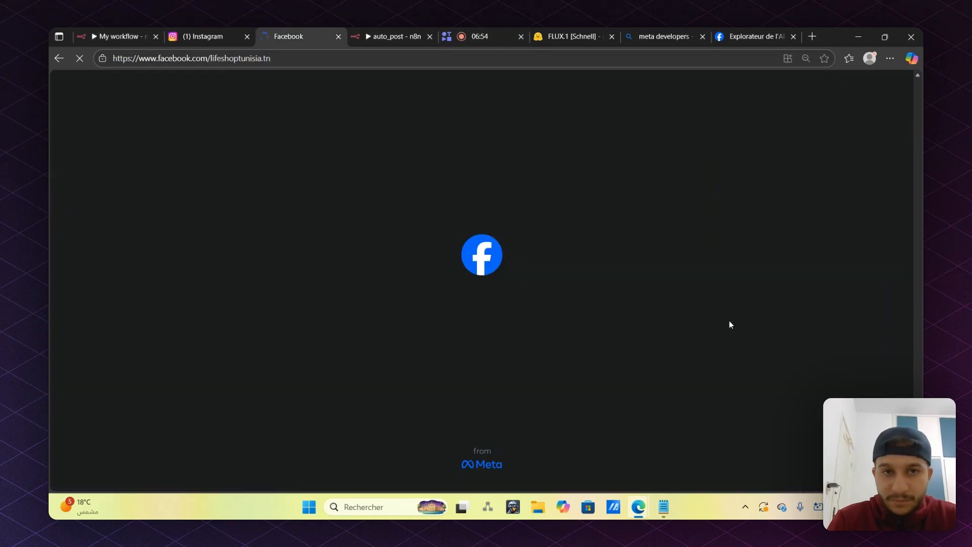
scroll(598, 276, down, 4)
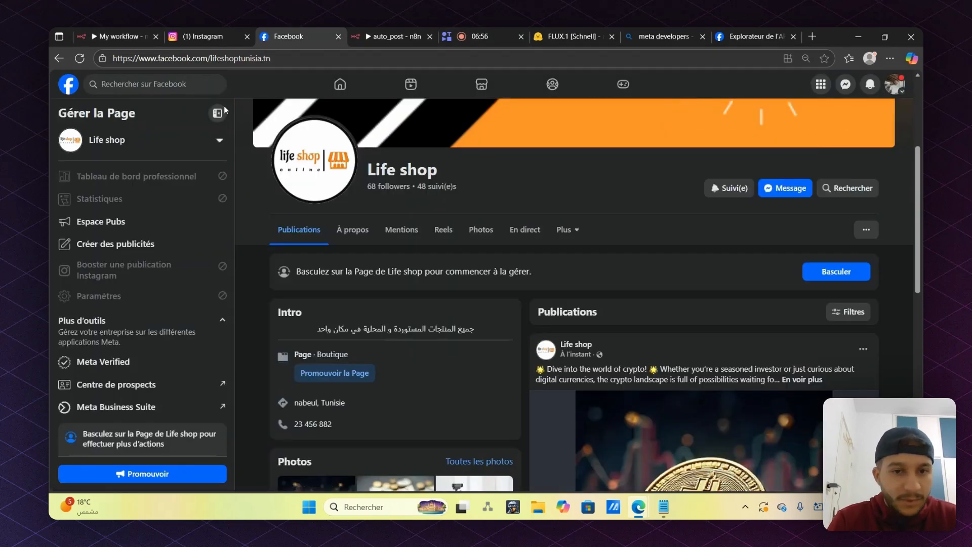
scroll(594, 285, down, 2)
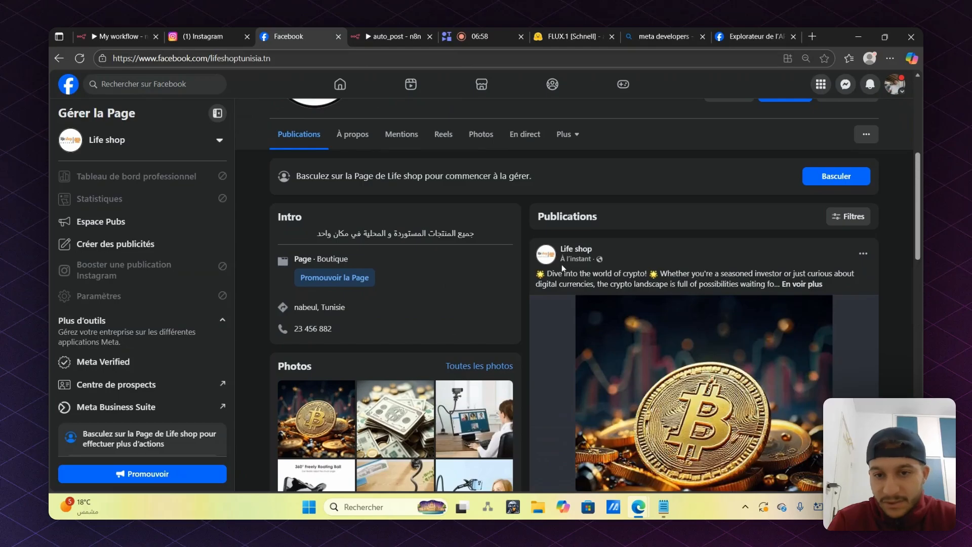
scroll(708, 253, down, 3)
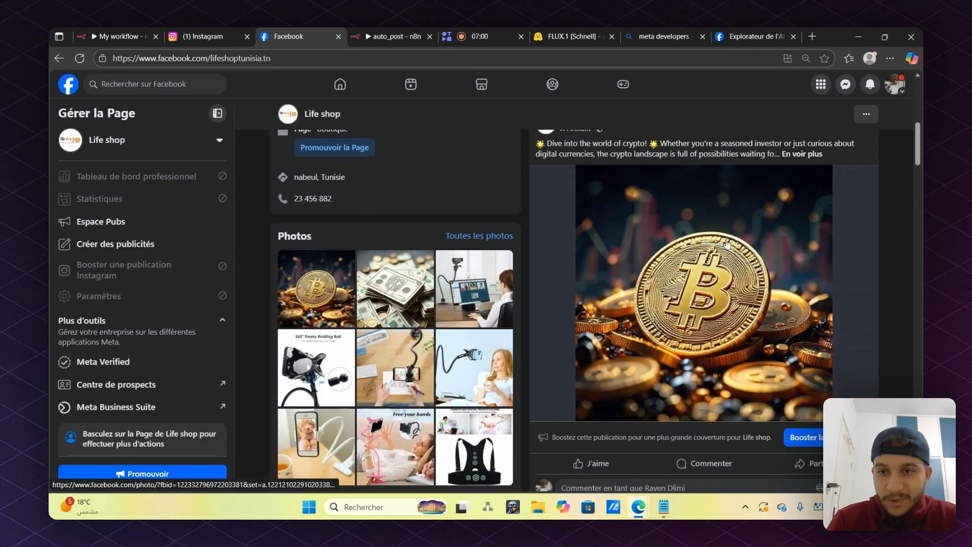
click(801, 154)
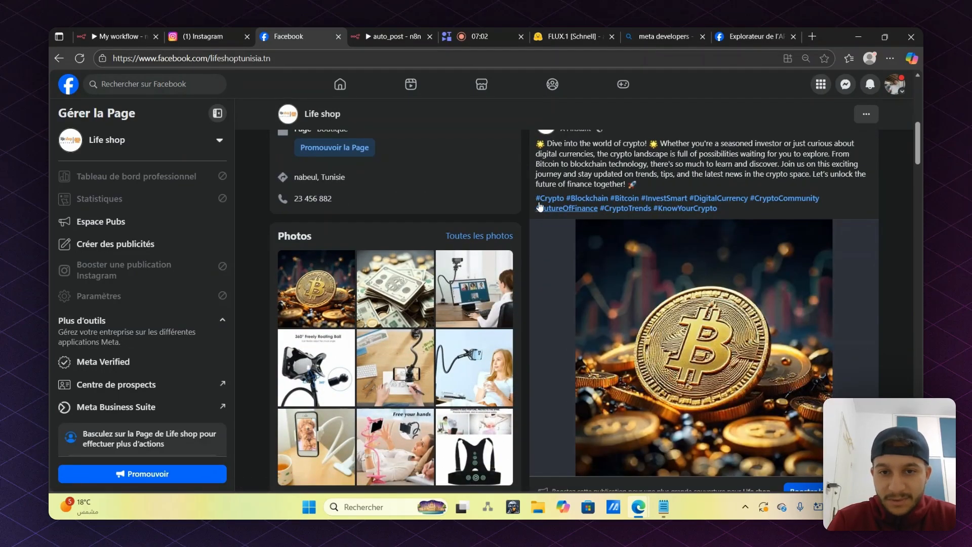
scroll(809, 314, up, 2)
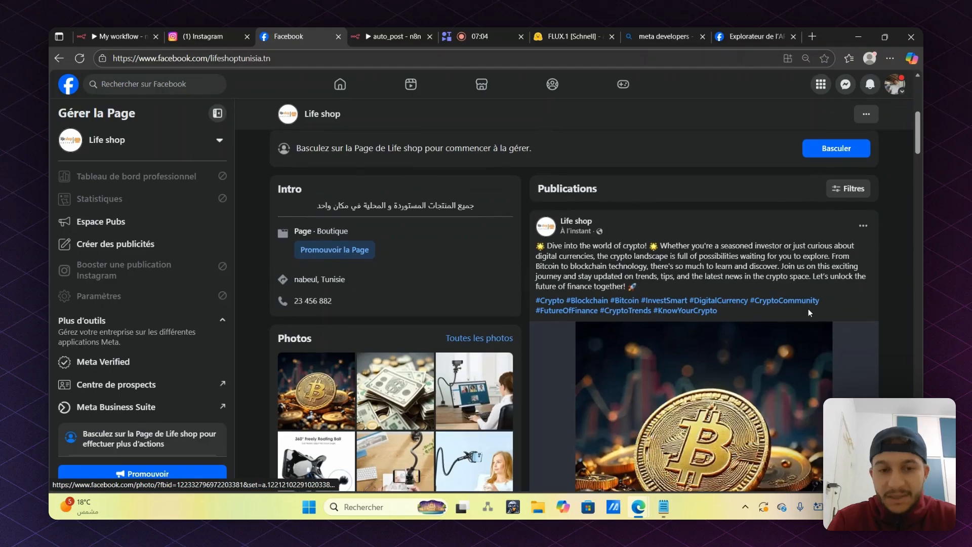
scroll(808, 308, down, 1)
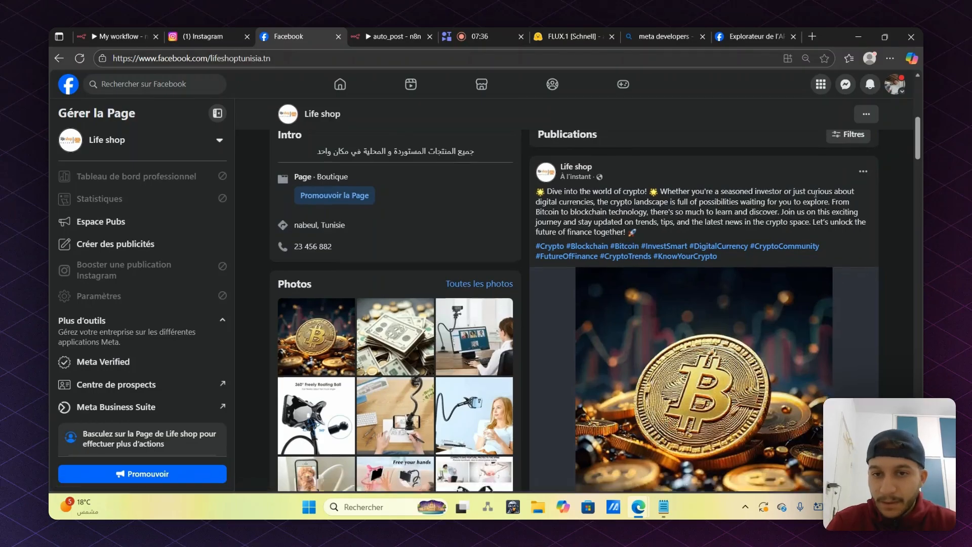
scroll(784, 263, down, 5)
scroll(815, 194, up, 5)
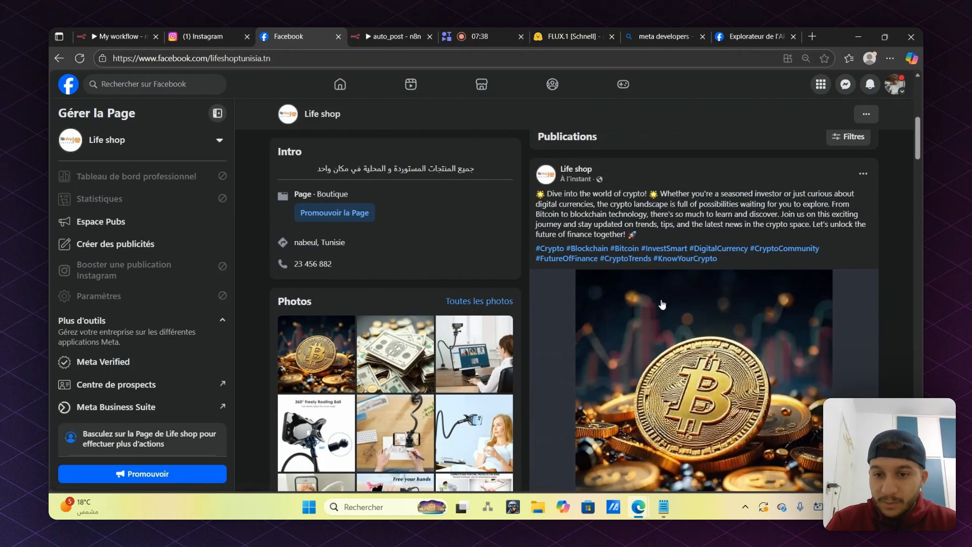
Return to the My workflow canvas, add a sticky note, and enlarge and place it behind the Facebook nodes
click(112, 37)
click(104, 82)
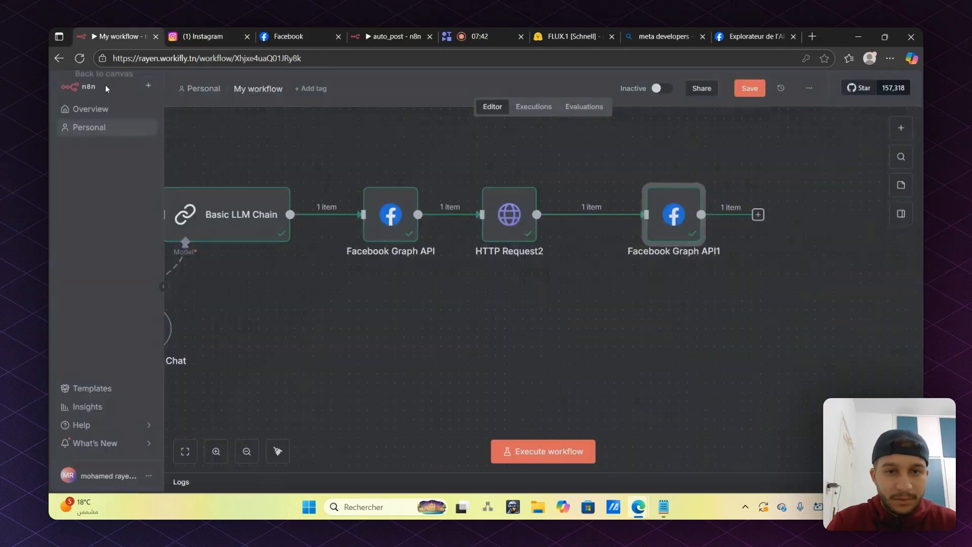
scroll(439, 308, left, 2)
scroll(440, 309, left, 1)
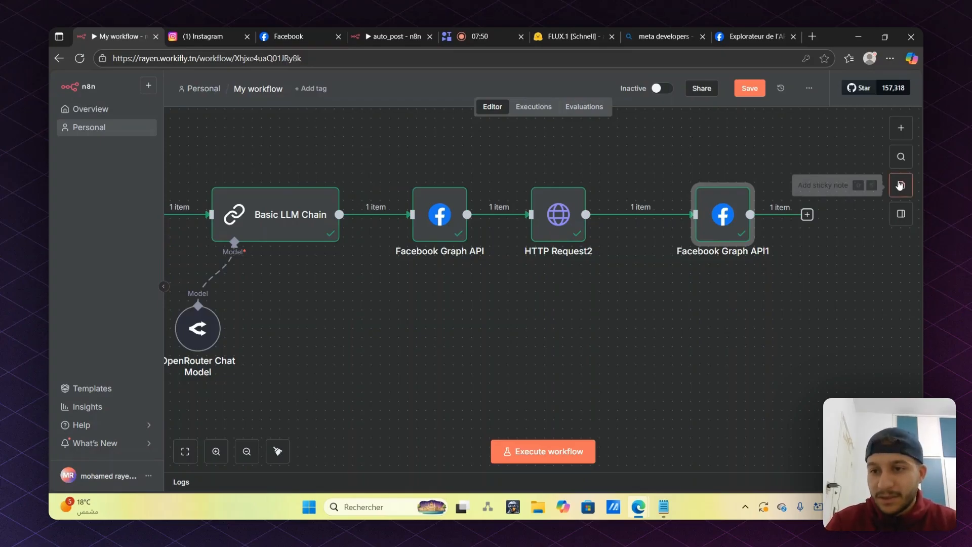
click(899, 186)
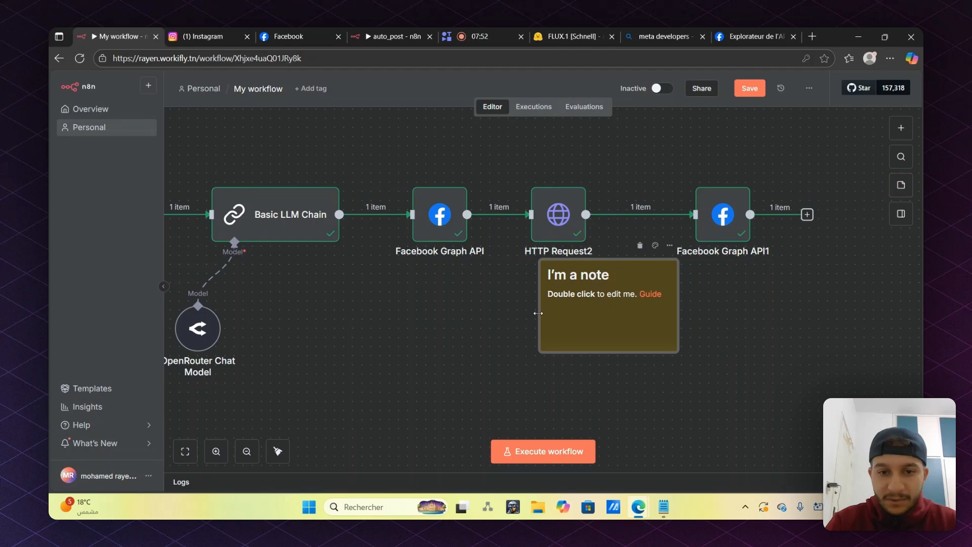
drag(538, 315, 398, 332)
drag(564, 314, 674, 333)
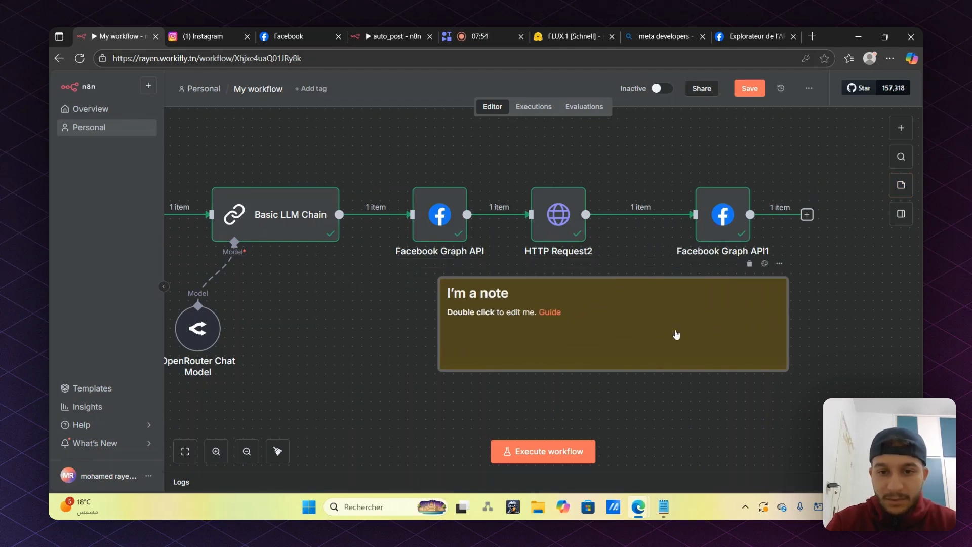
drag(636, 278, 633, 243)
drag(611, 288, 537, 202)
Replace the sticky note's text with the heading "## Facebook" and widen the note to enclose the Facebook Graph API1 node
double_click(477, 157)
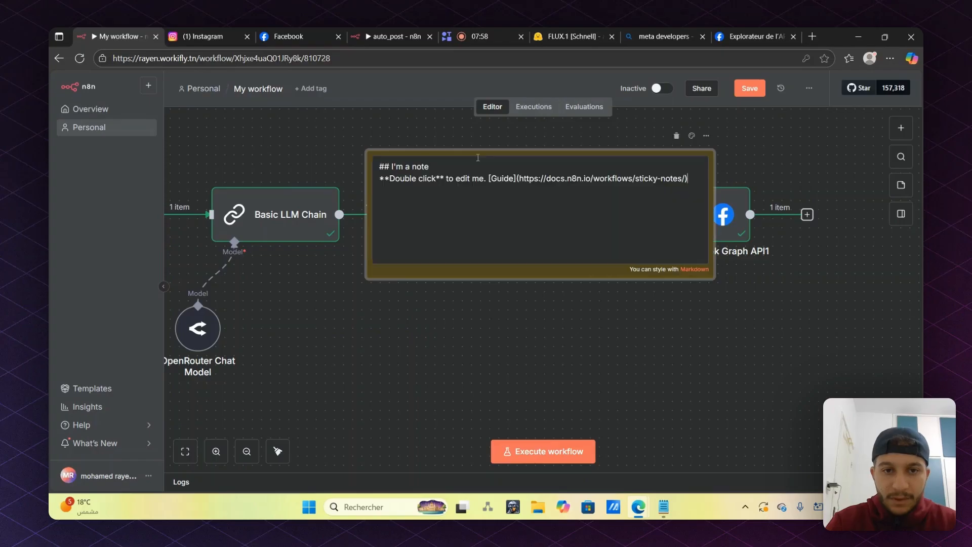
drag(688, 178, 393, 167)
key(BackSpace)
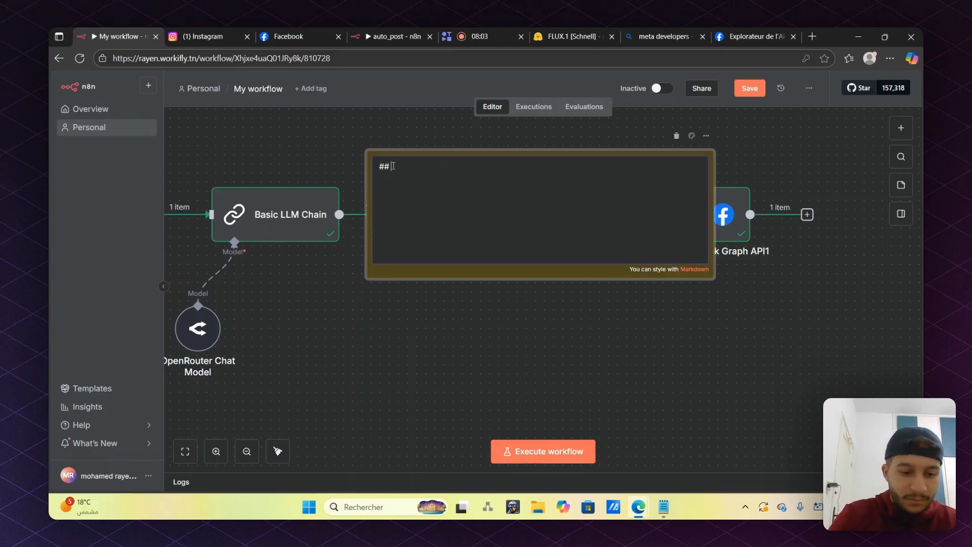
text(Face)
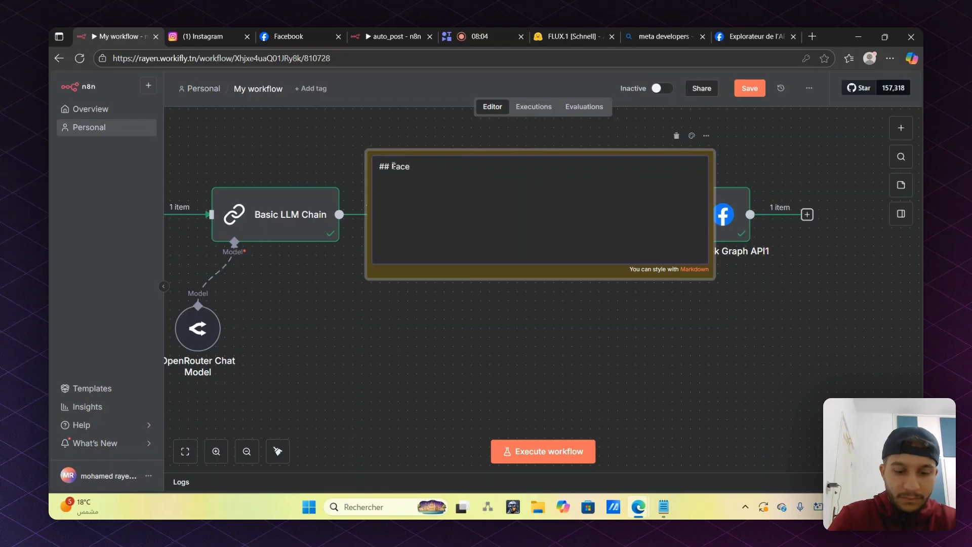
text(book)
key(Escape)
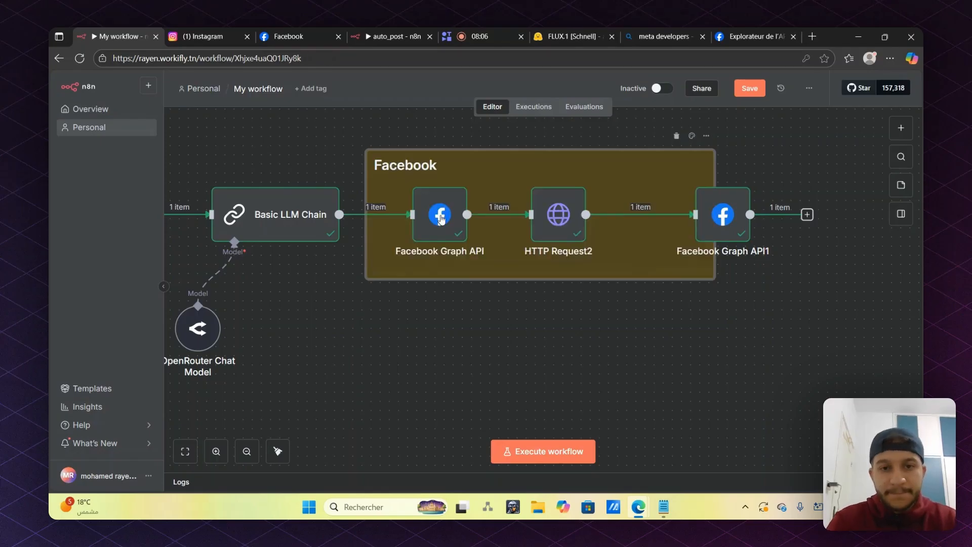
drag(714, 160, 859, 153)
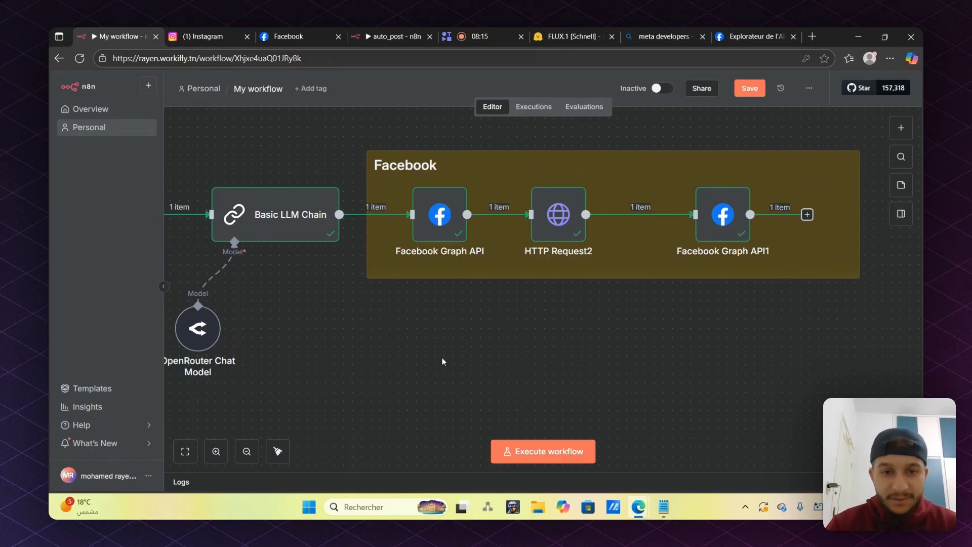
Rename the first Facebook Graph API node to "Facebook ID" and return to the canvas
double_click(440, 216)
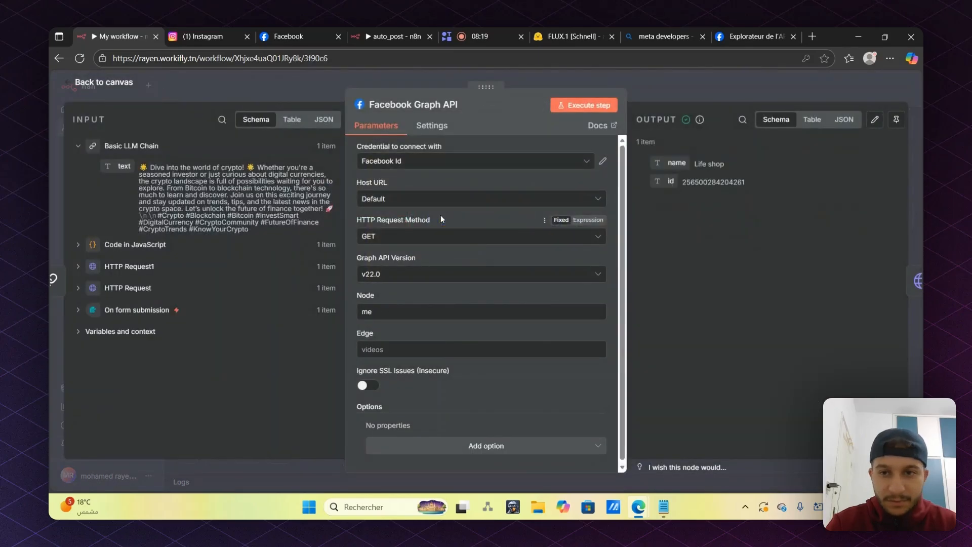
click(458, 106)
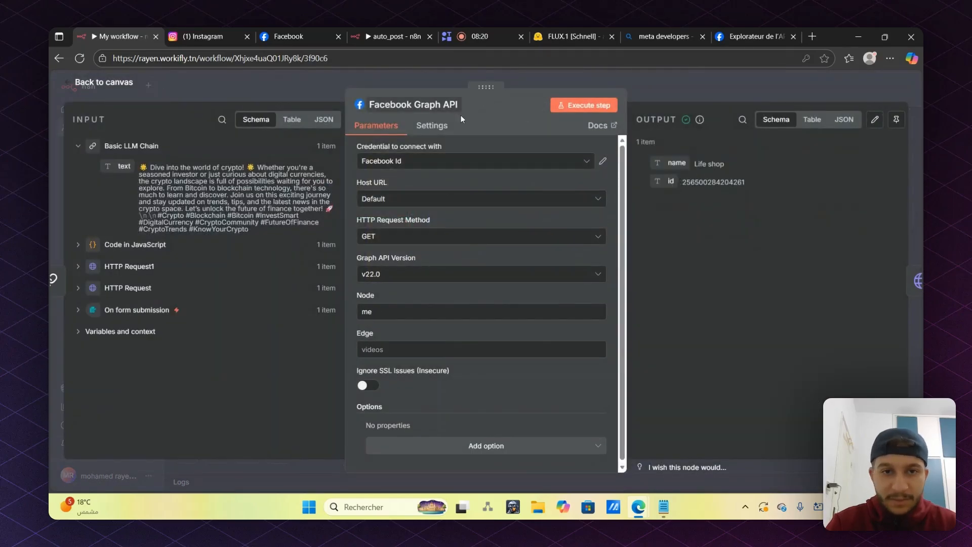
click(457, 105)
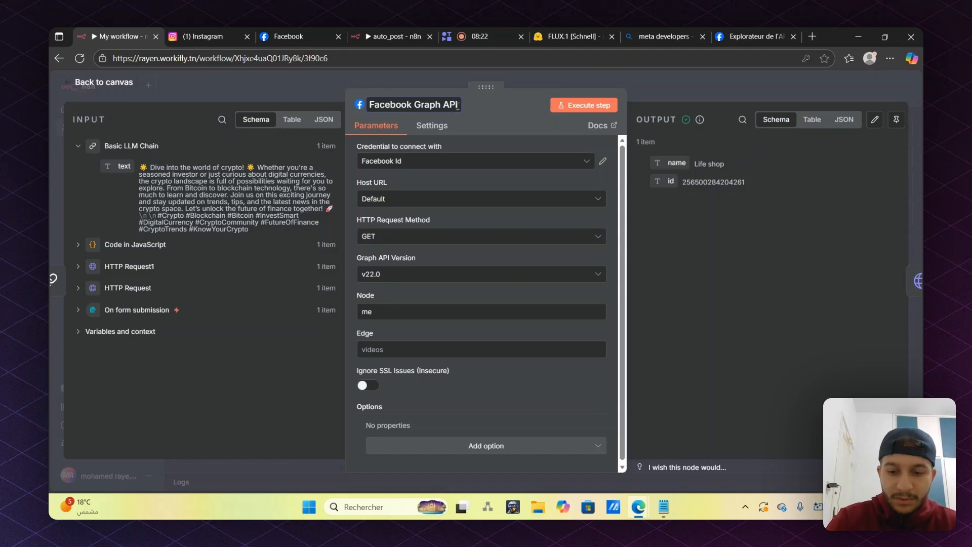
key(BackSpace)
key(BackSpace)
key(BackSpace)
key(BackSpace)
key(BackSpace)
key(BackSpace)
key(BackSpace)
key(BackSpace)
key(BackSpace)
key(BackSpace)
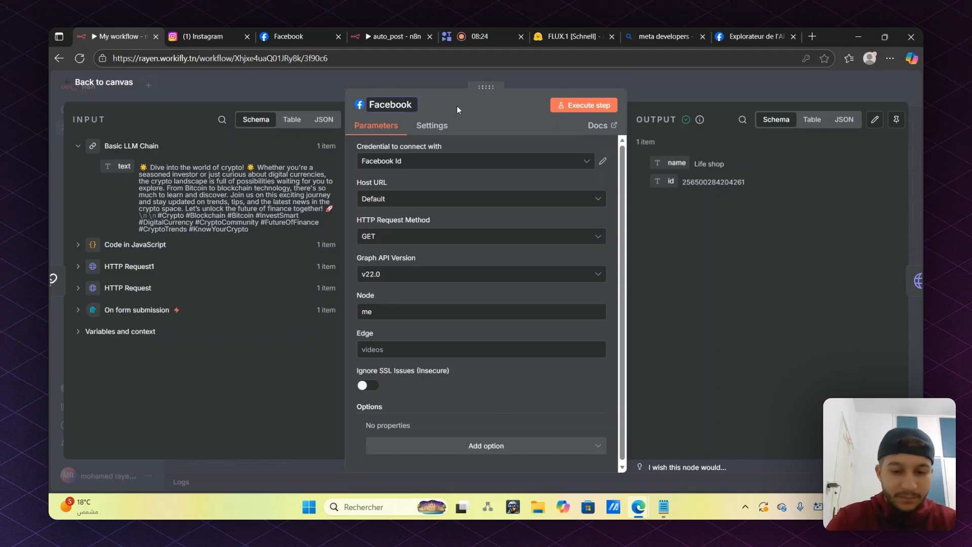
text(ID)
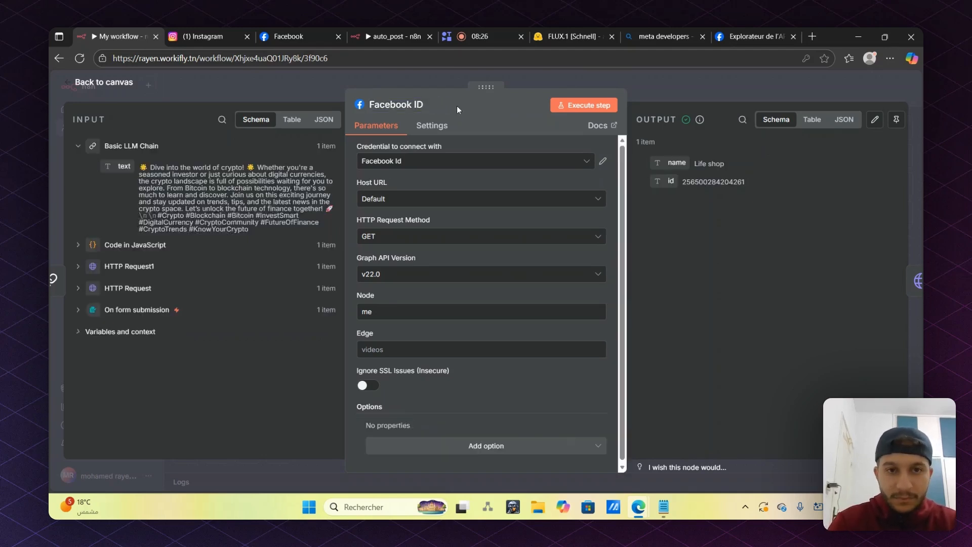
key(Return)
click(104, 82)
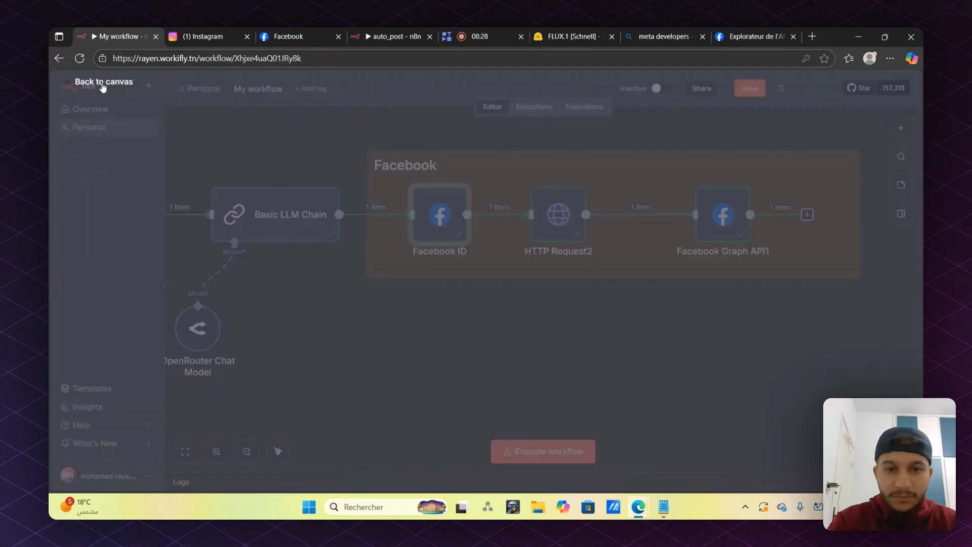
right_click(440, 397)
click(319, 387)
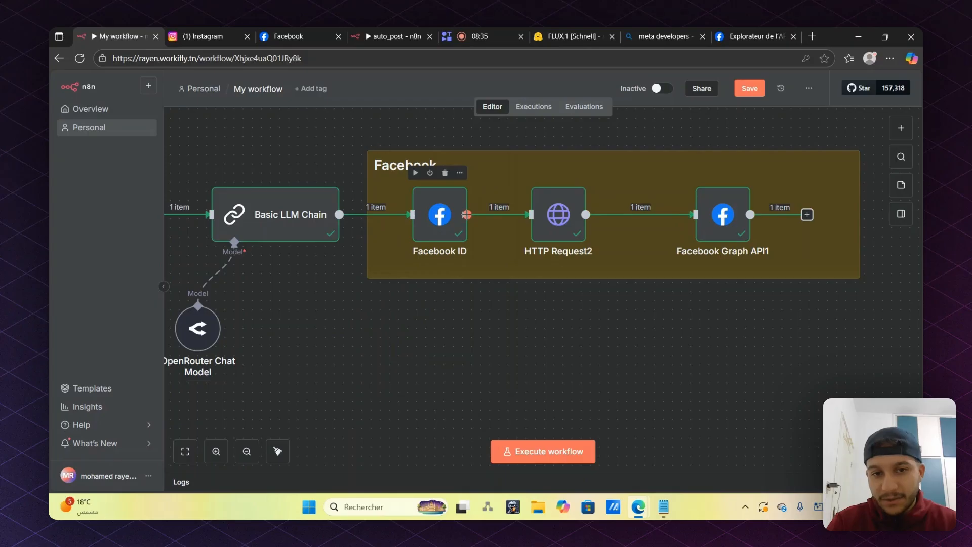
click(467, 214)
click(451, 325)
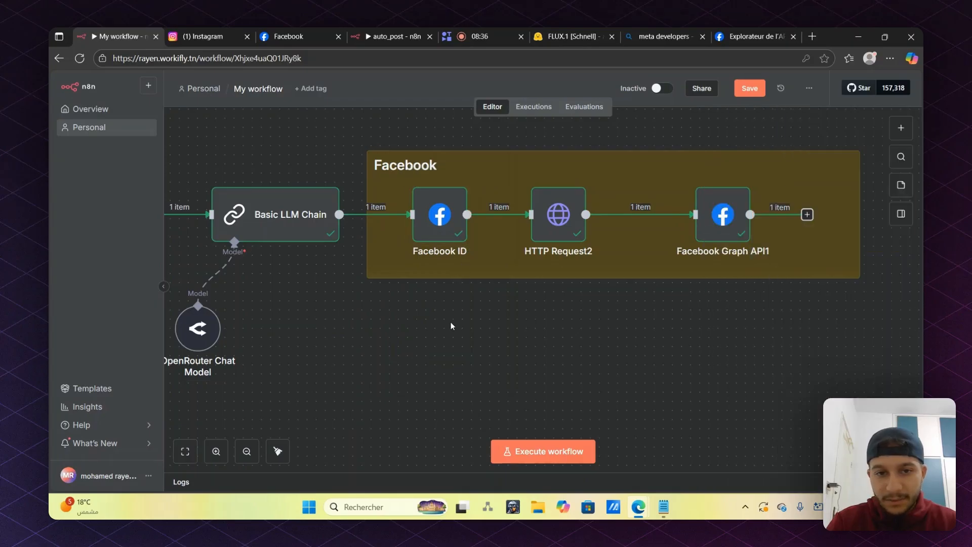
Add an HTTP Request node as a second branch from the Facebook ID node's output
click(467, 214)
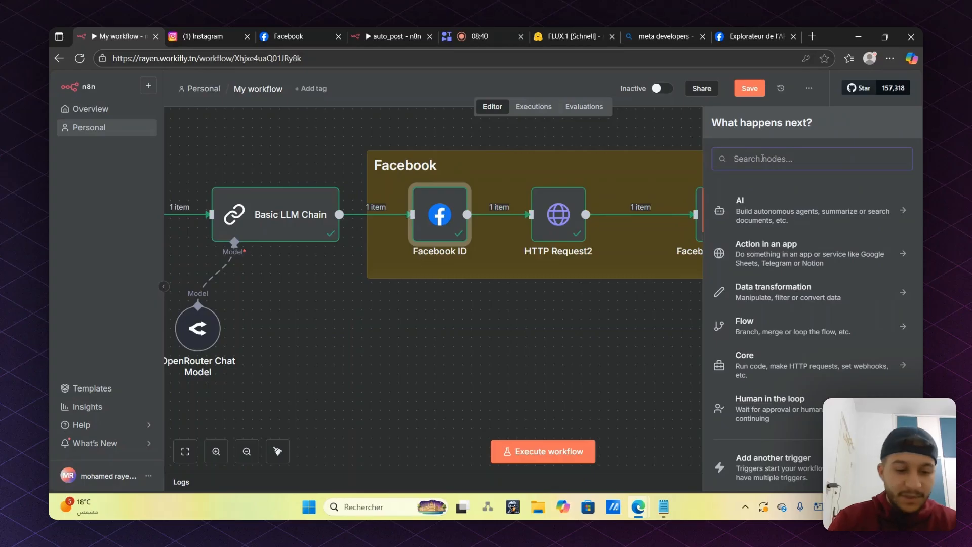
text(htt)
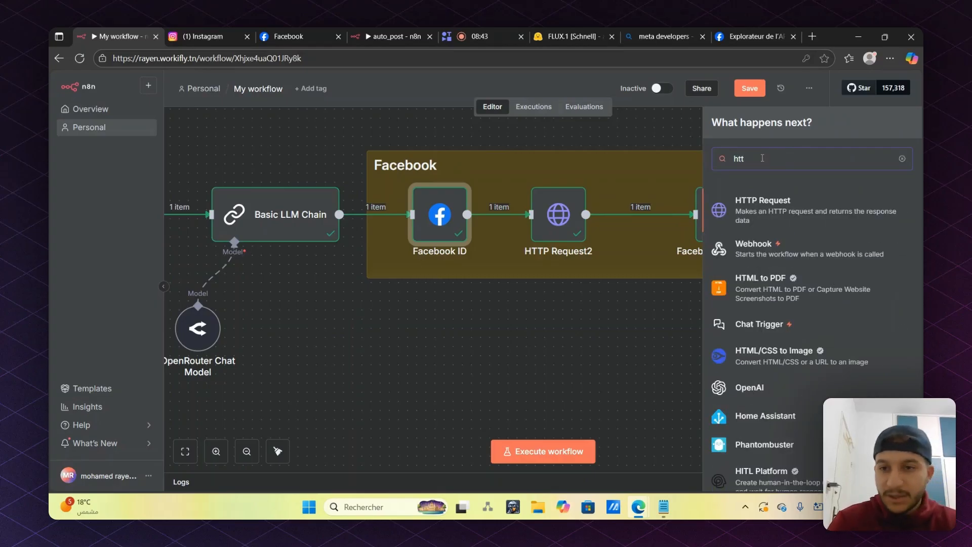
click(761, 211)
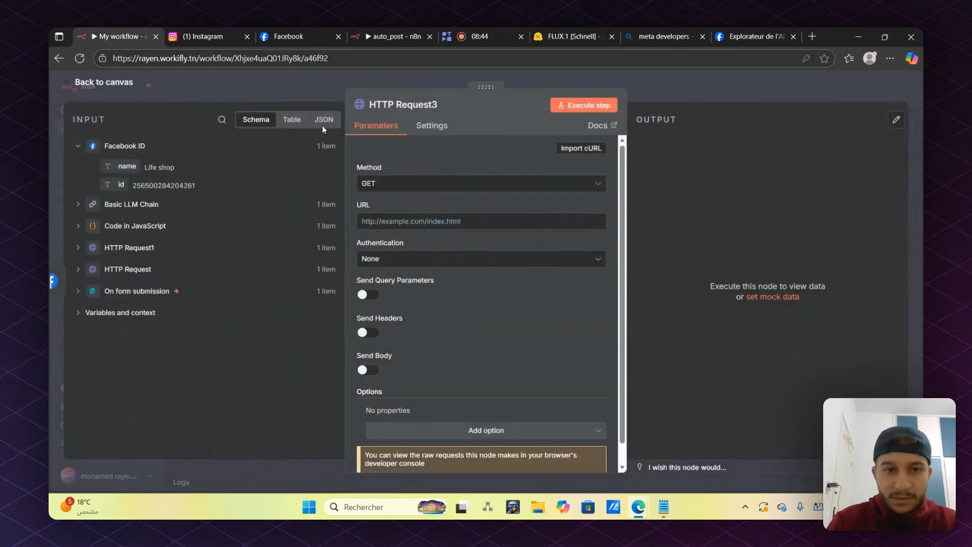
Return to the canvas and move the HTTP Request3 node below the Facebook sticky note
click(99, 84)
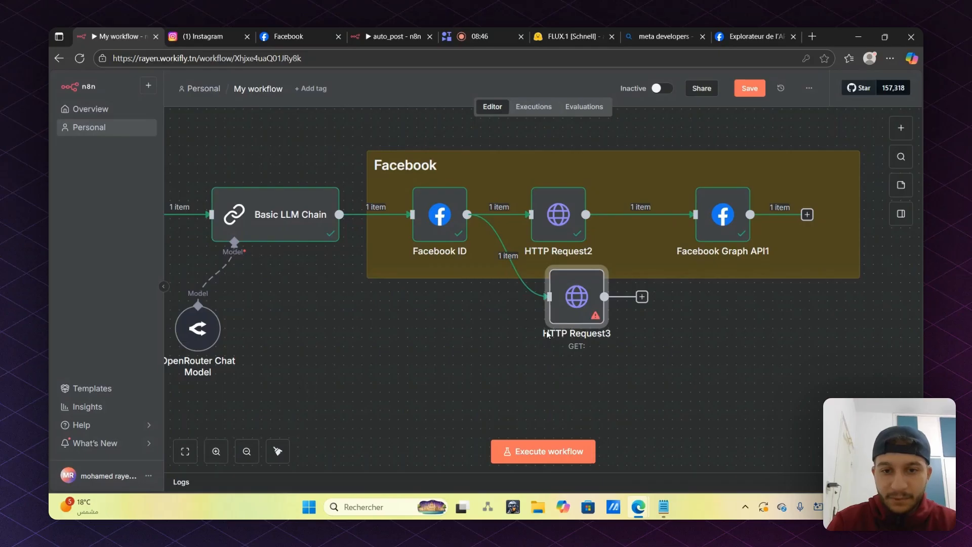
drag(577, 314, 540, 368)
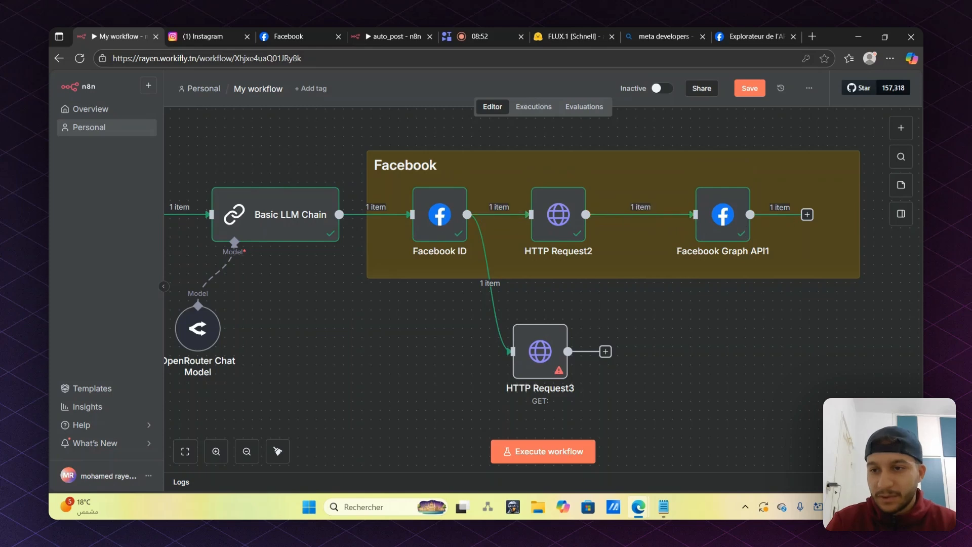
click(901, 213)
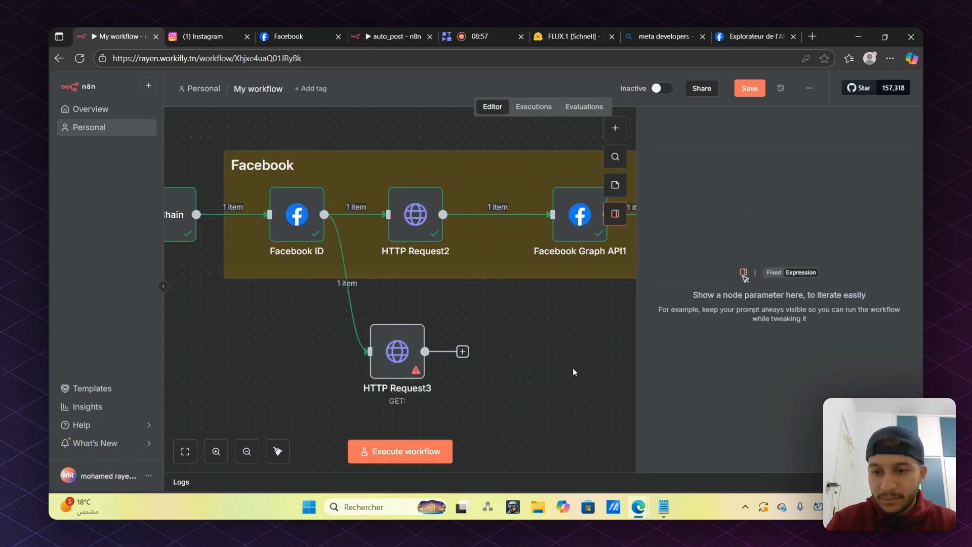
scroll(573, 371, up, 5)
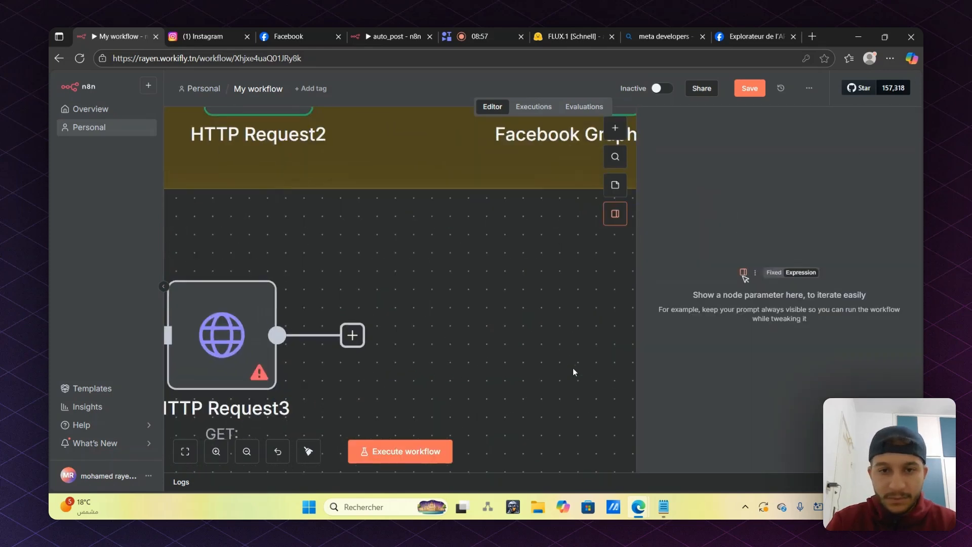
click(246, 451)
click(247, 451)
click(246, 451)
click(246, 451)
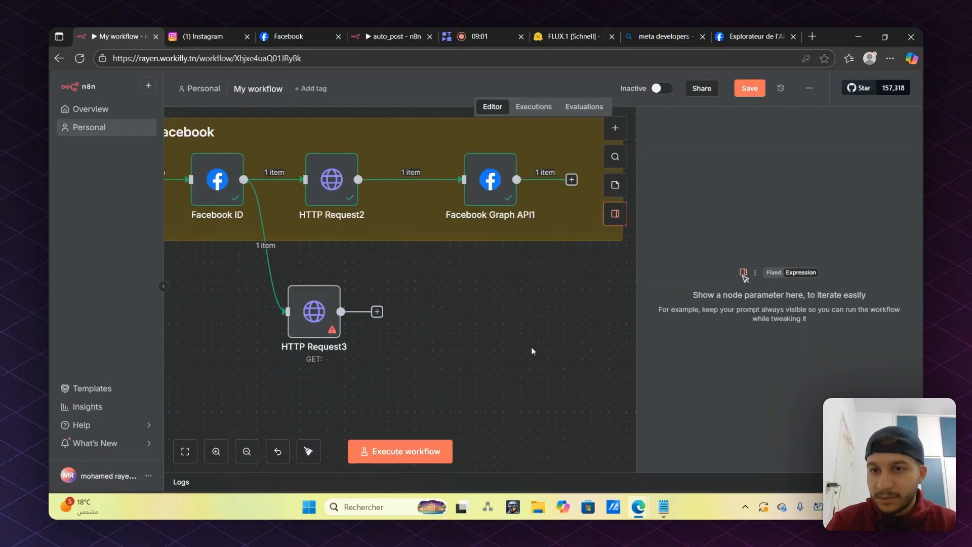
click(615, 213)
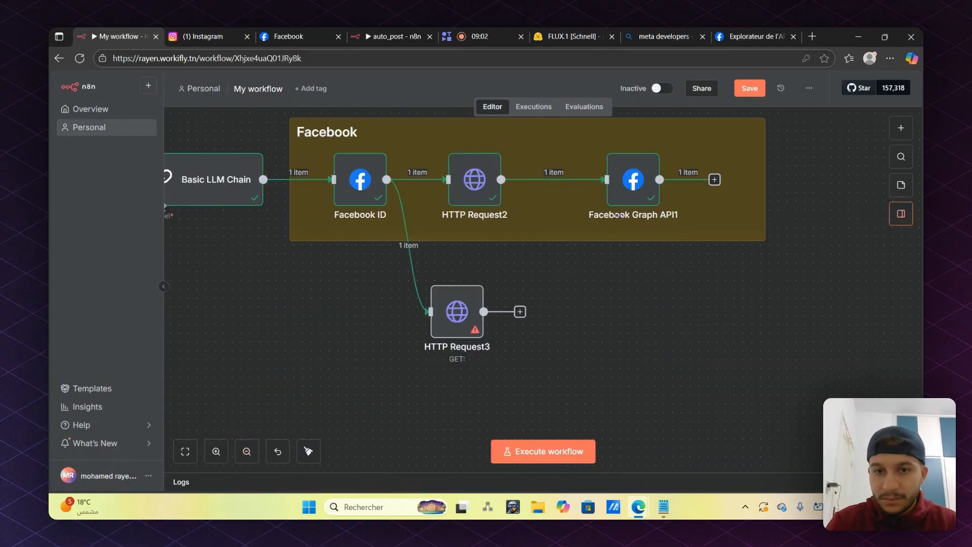
Add a second sticky note and enlarge it to enclose the HTTP Request3 node, about as wide as the Facebook note
click(901, 185)
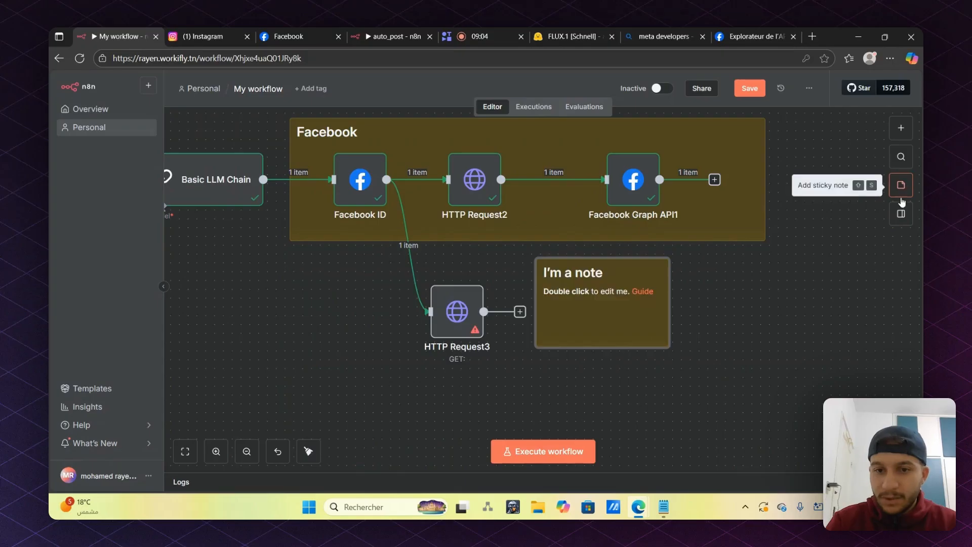
drag(535, 300, 297, 303)
drag(361, 368, 362, 391)
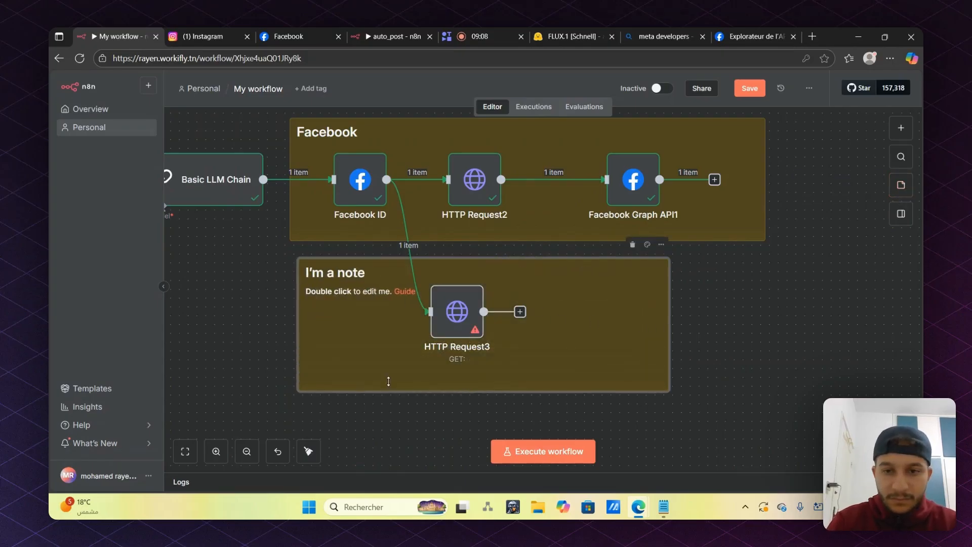
drag(676, 306, 766, 315)
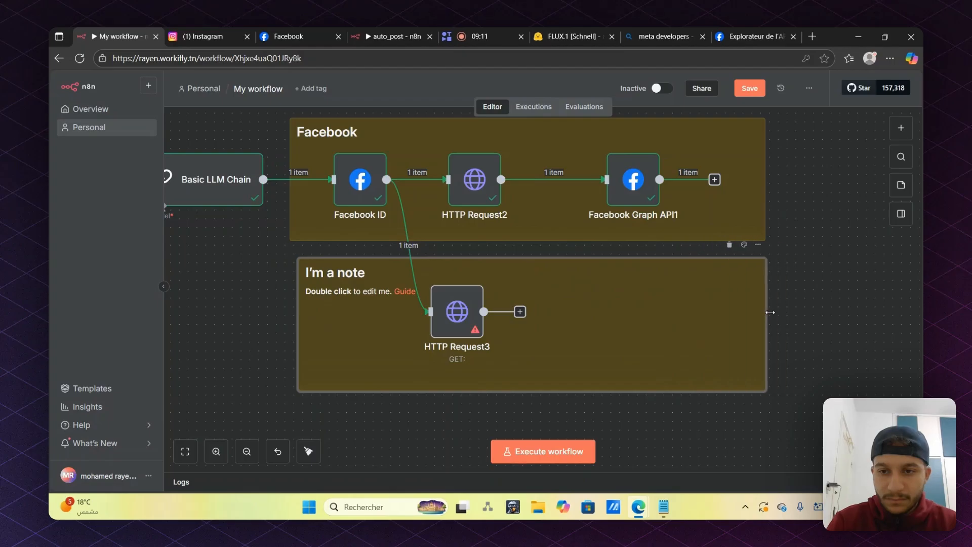
Replace the new sticky note's text with the heading "## Instagram"
double_click(351, 277)
drag(608, 285, 324, 276)
key(BackSpace)
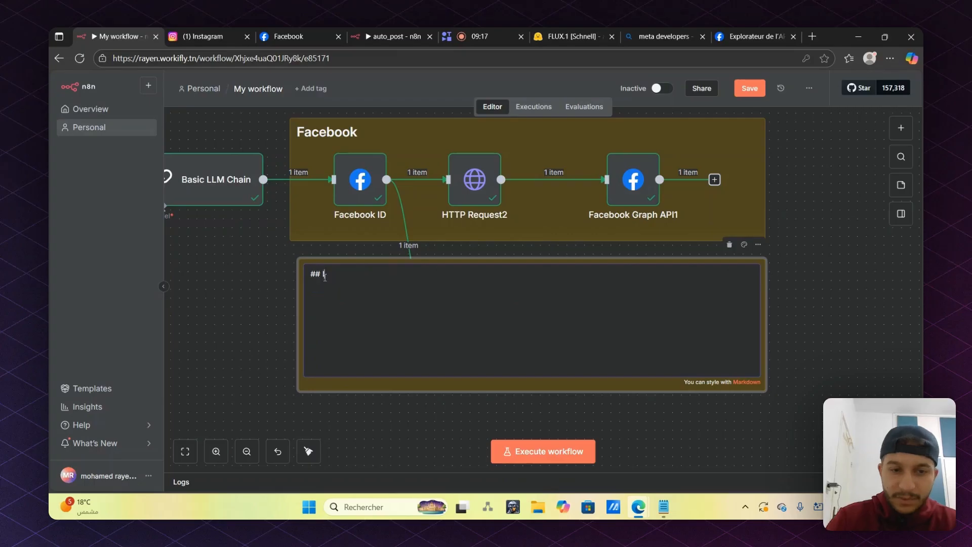
text(Ins)
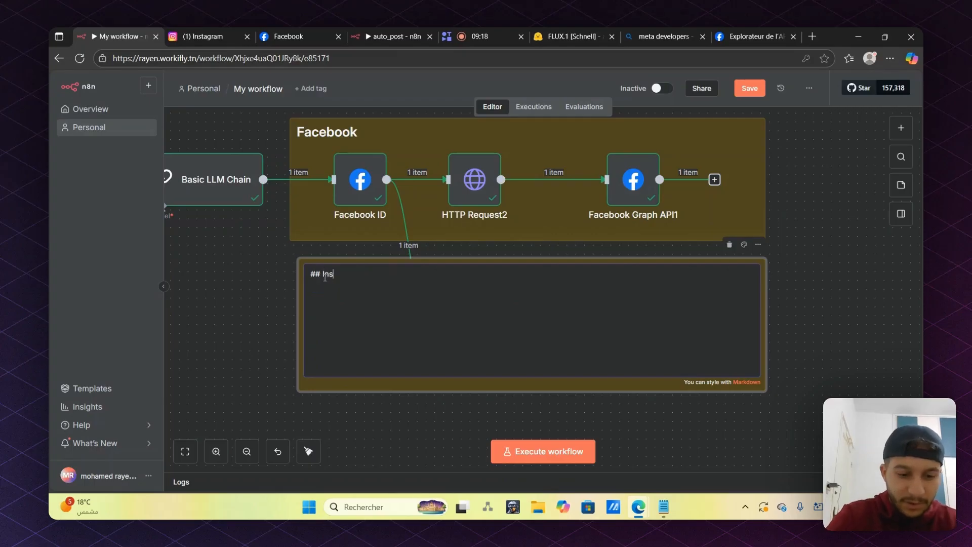
text(tagr)
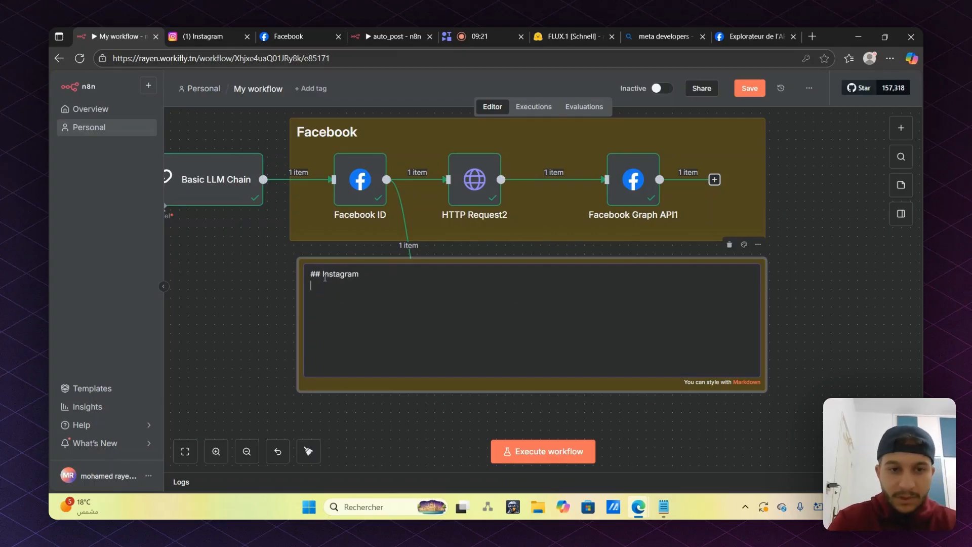
text(am)
click(746, 242)
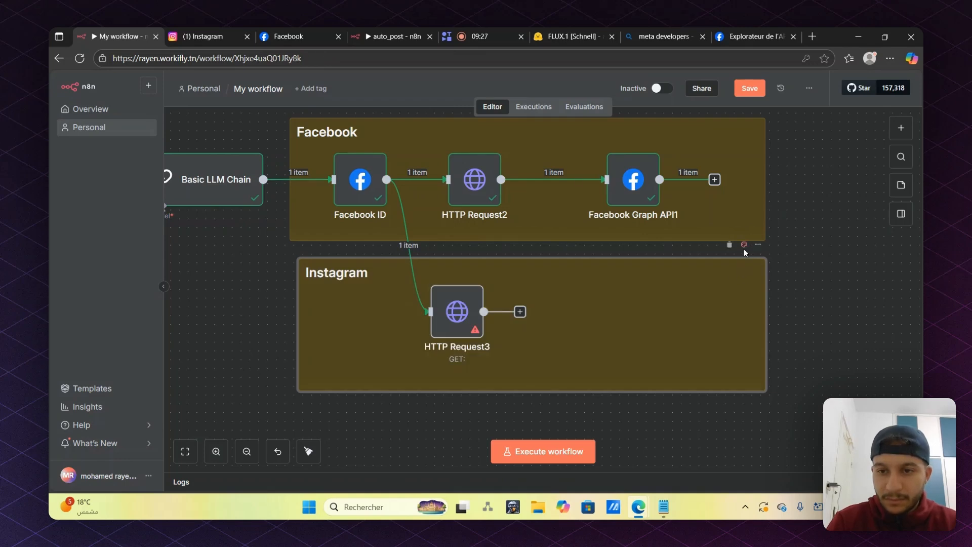
Colour the Instagram note red, save the workflow, and colour the Facebook note blue
click(743, 245)
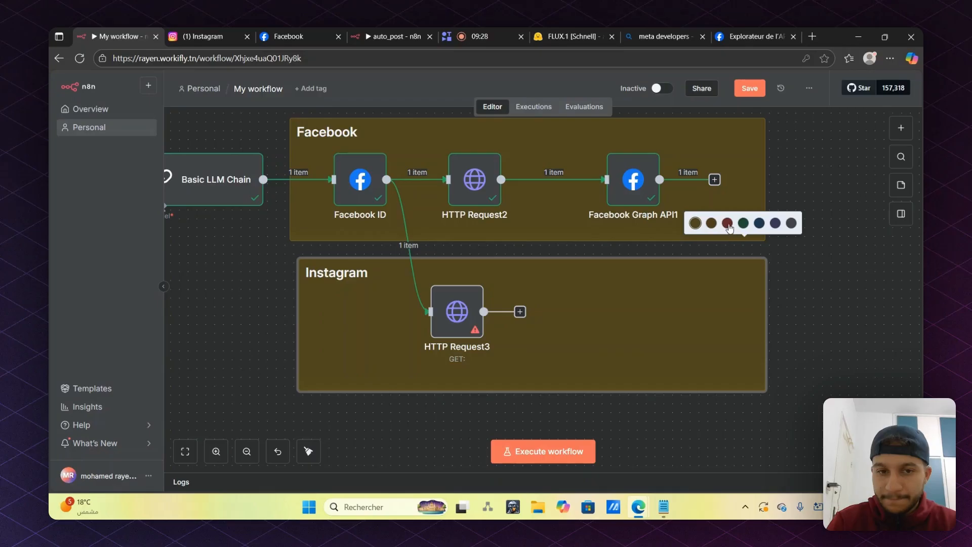
click(727, 223)
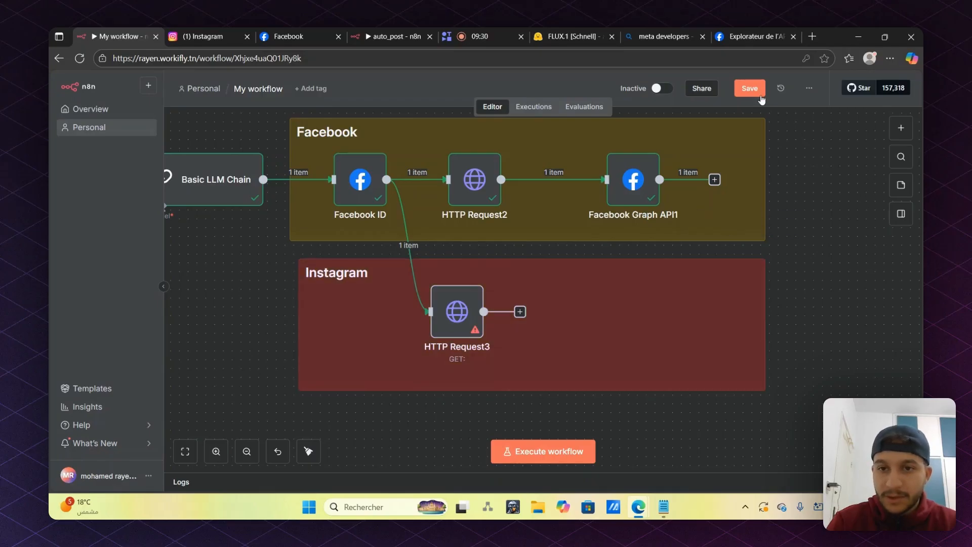
click(758, 92)
scroll(805, 213, up, 1)
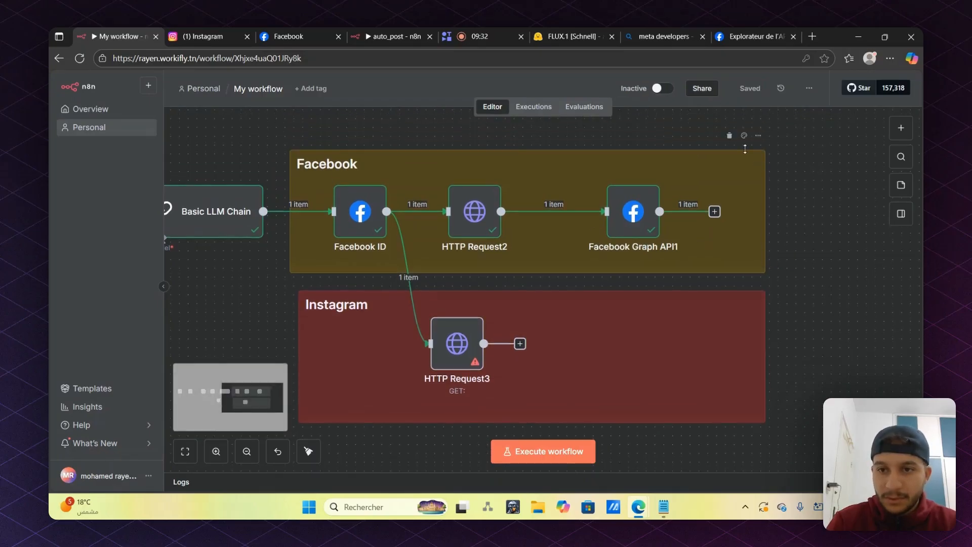
click(743, 135)
click(759, 118)
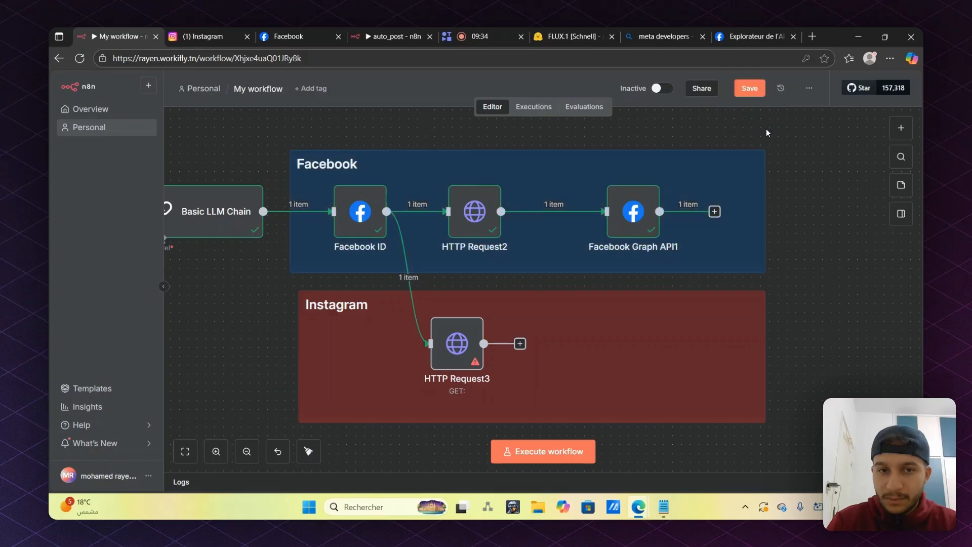
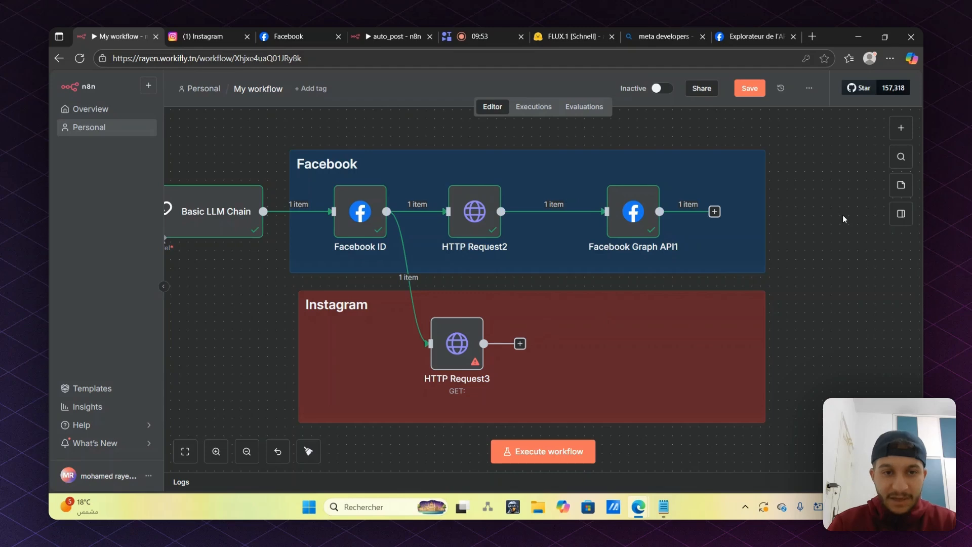
Review the Facebook ID node's parameters and output, and return to the canvas
click(335, 219)
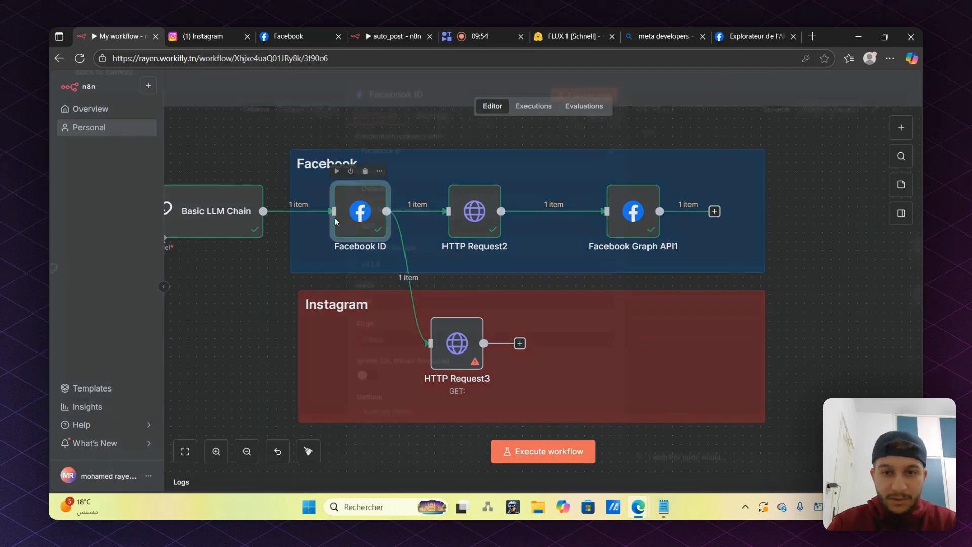
double_click(335, 220)
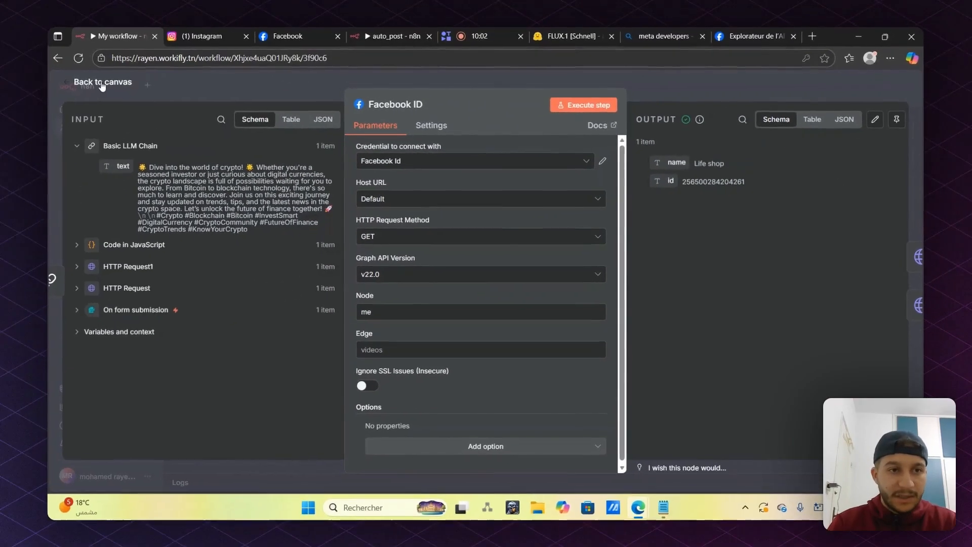
click(91, 79)
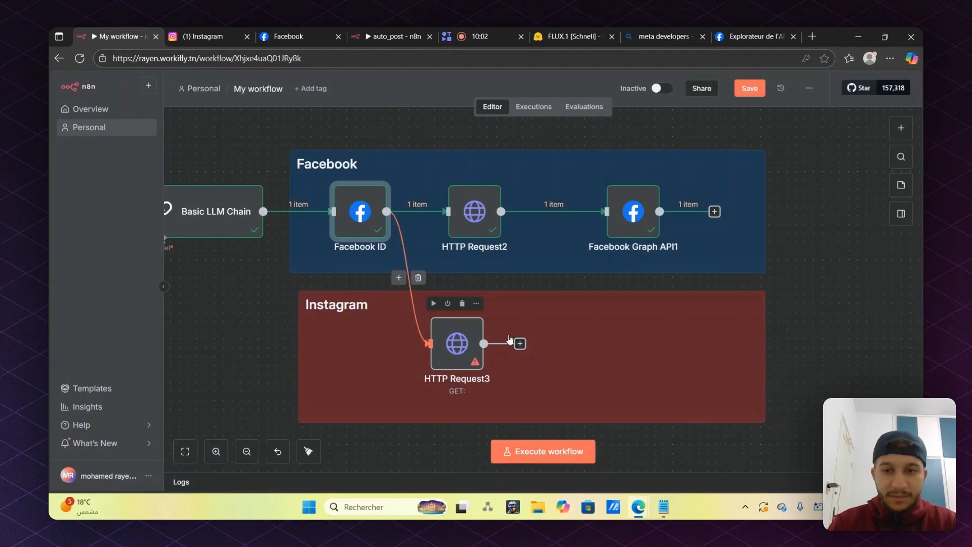
click(821, 248)
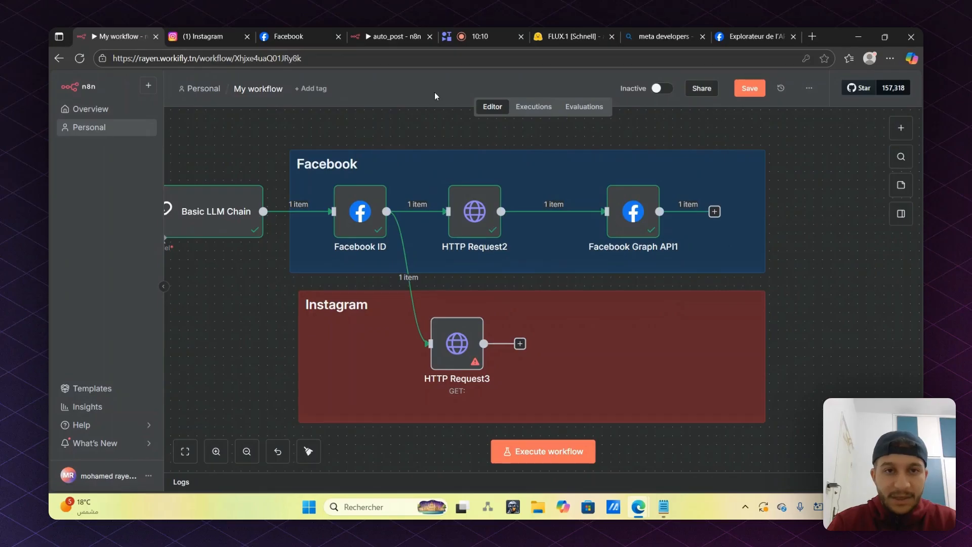
Check the Instagram branch in the auto_post workflow and the notes in Notepad, and return to My workflow
click(395, 37)
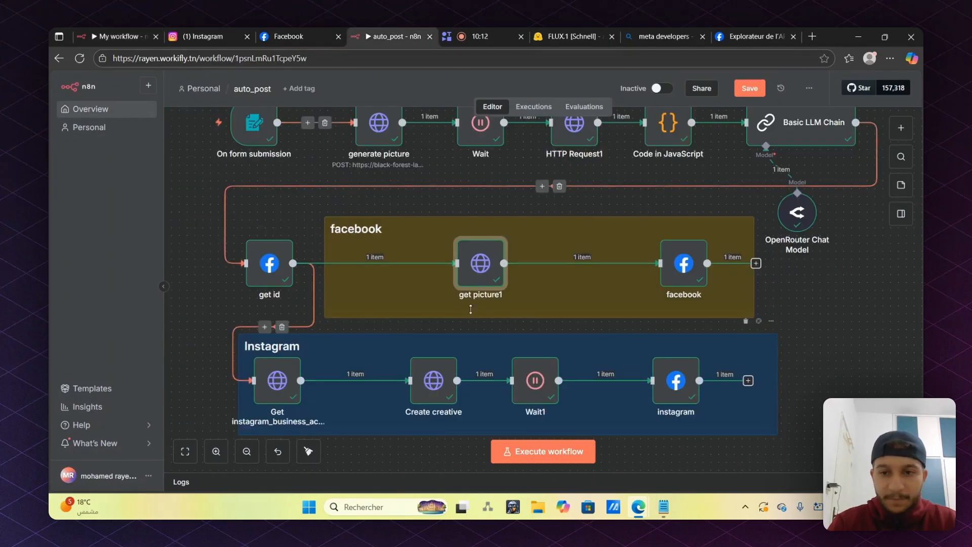
click(667, 511)
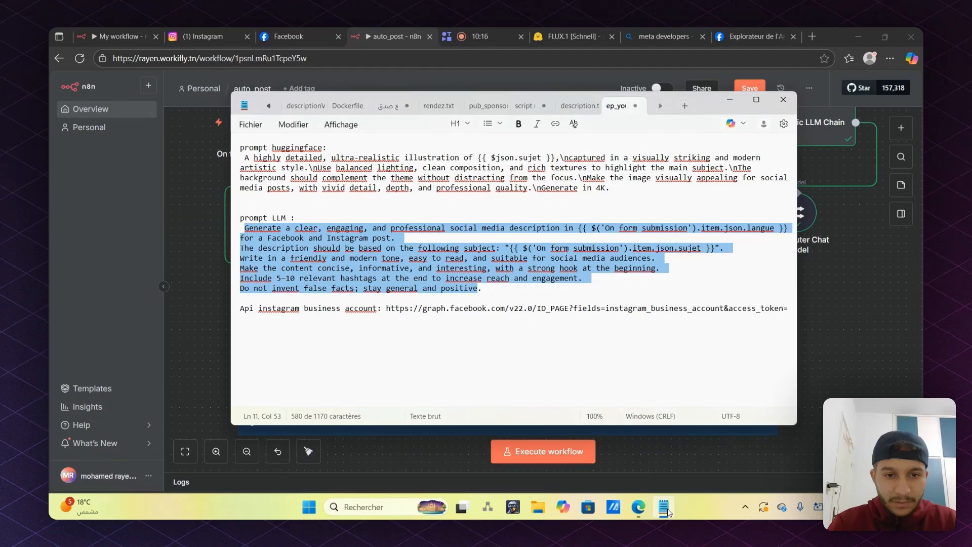
click(108, 27)
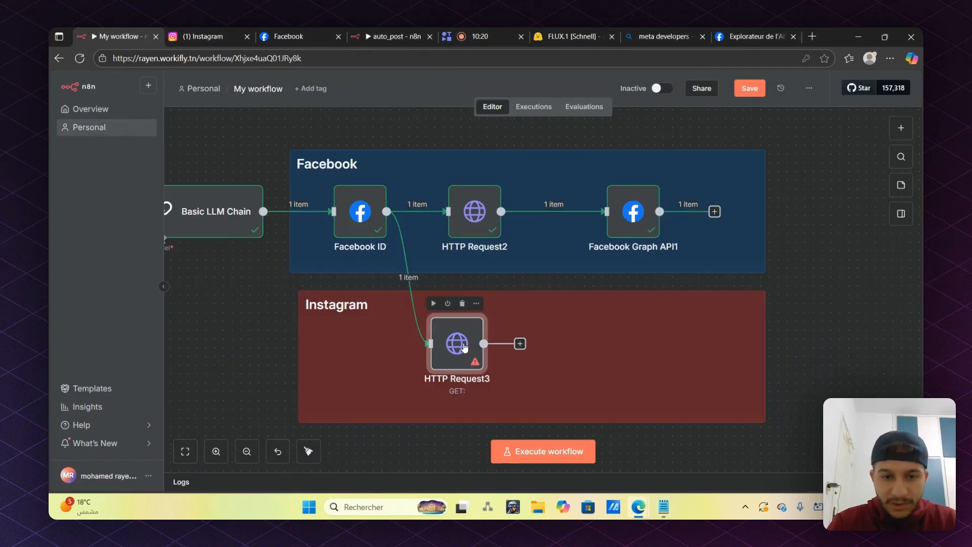
Open the HTTP Request3 node and copy the Instagram business account API URL from the Notepad notes
double_click(462, 344)
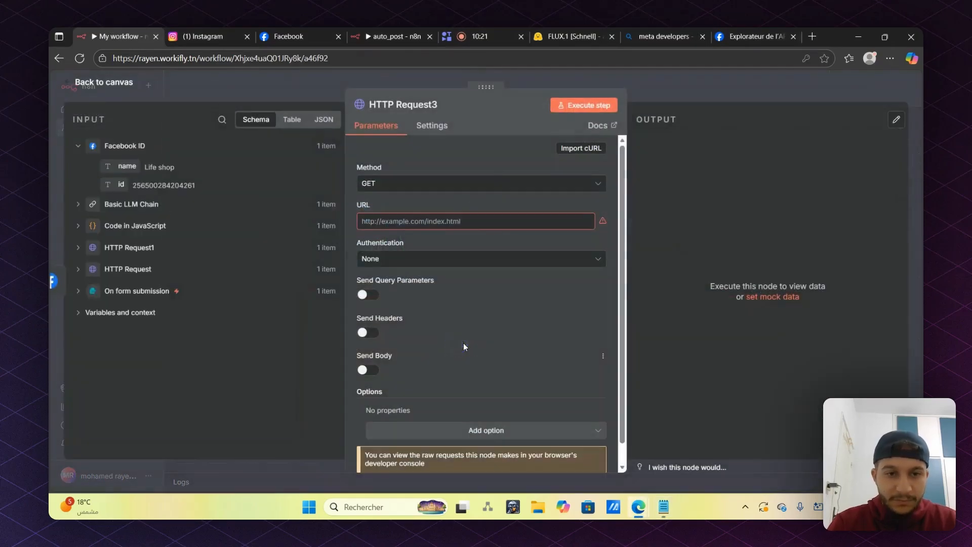
click(473, 222)
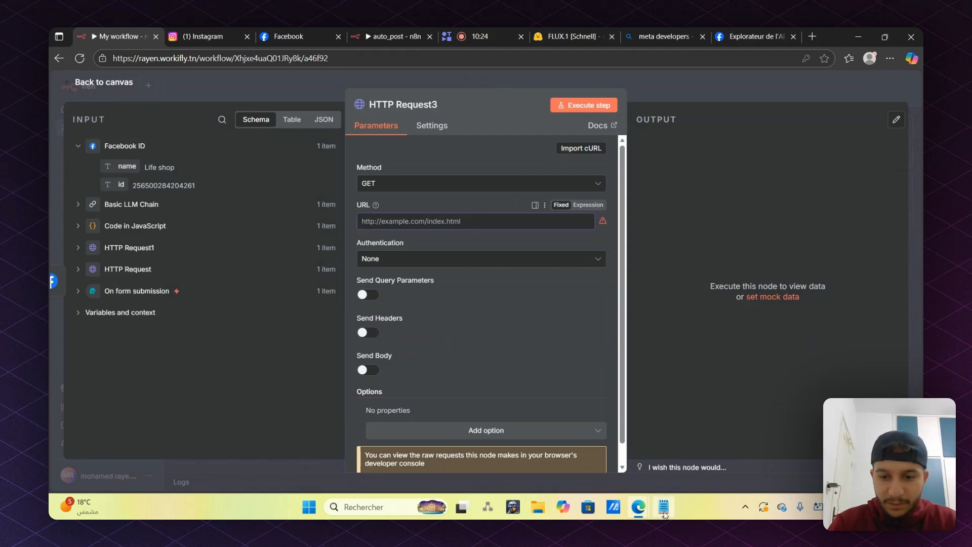
mouse_move(663, 506)
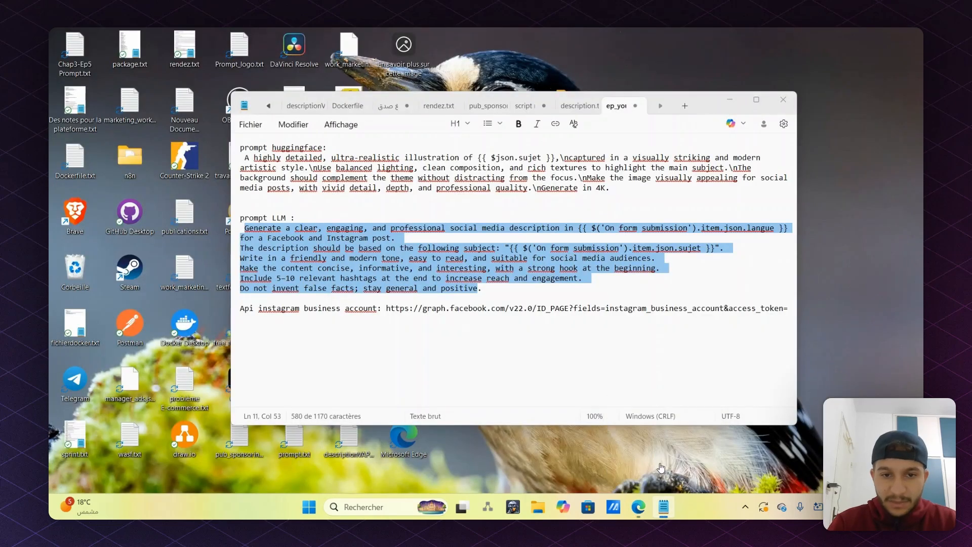
click(662, 466)
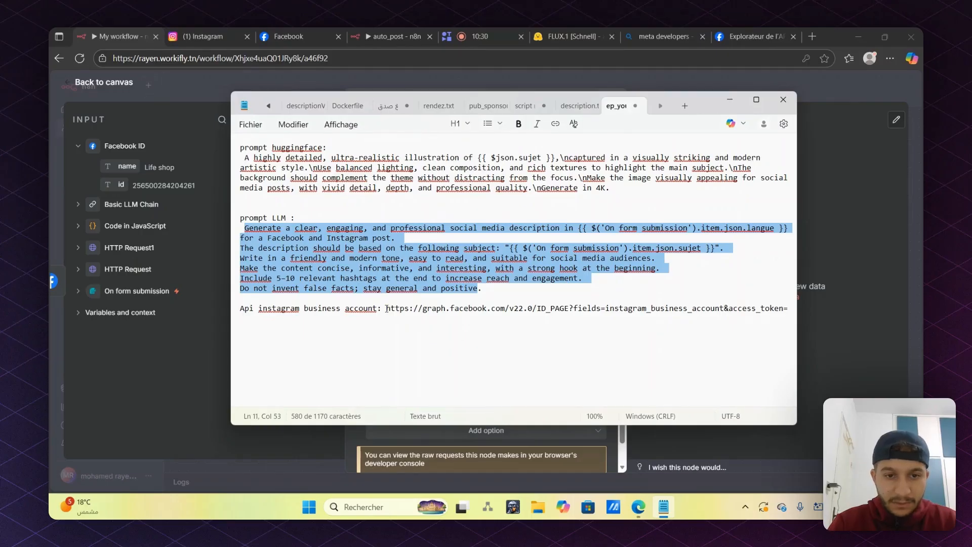
drag(386, 308, 830, 318)
key(ctrl+c)
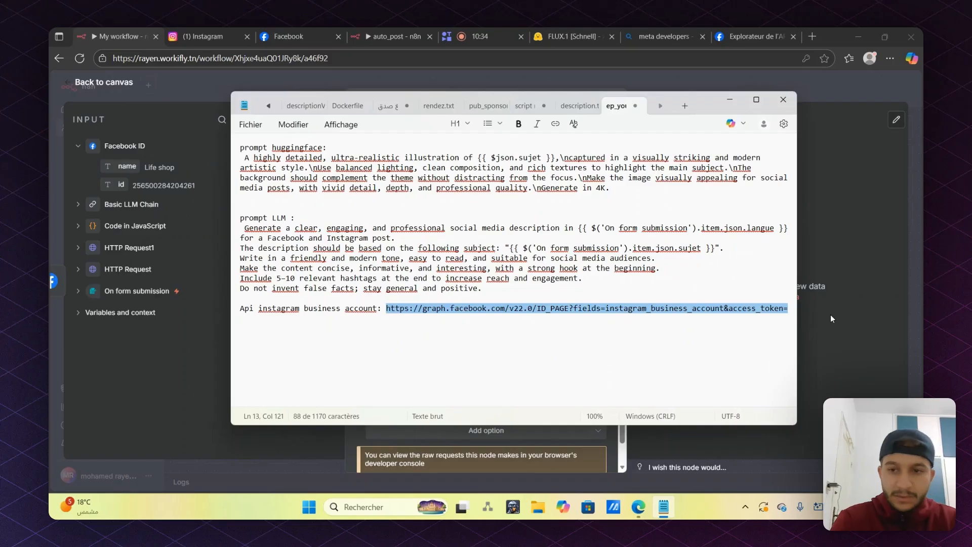
click(185, 340)
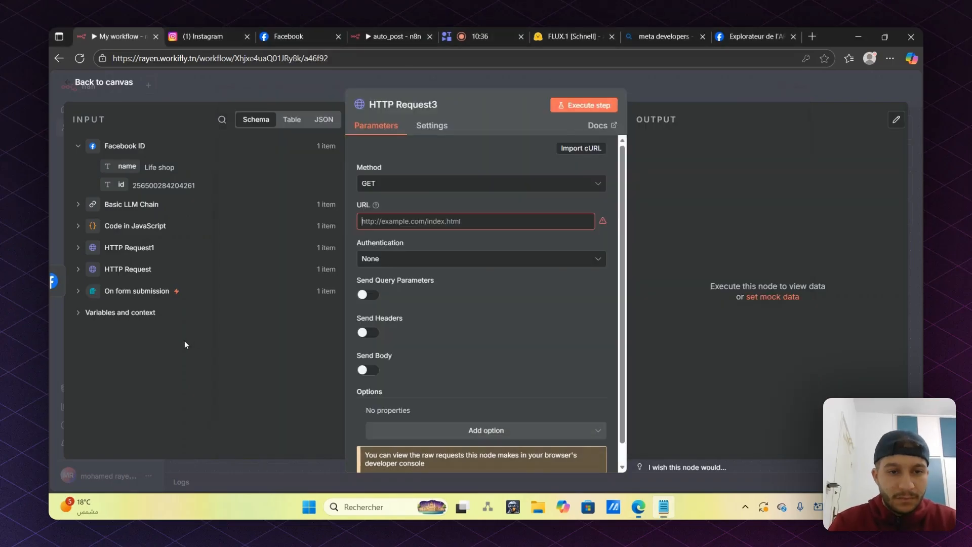
click(409, 221)
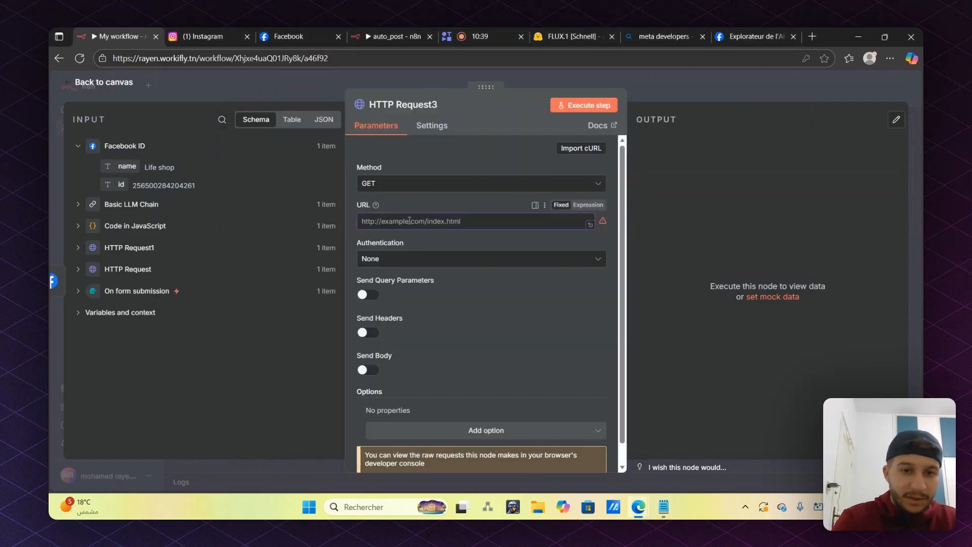
key(ctrl+v)
click(602, 225)
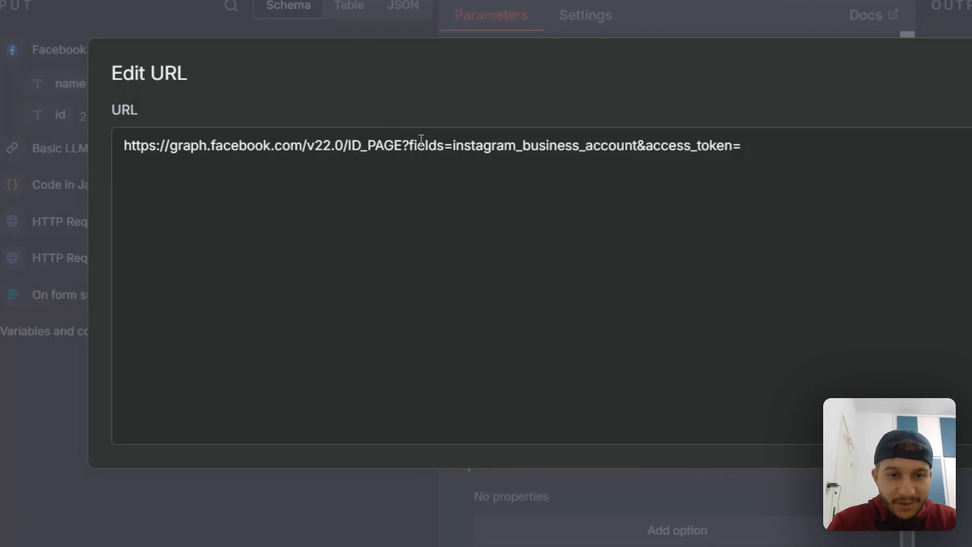
click(411, 7)
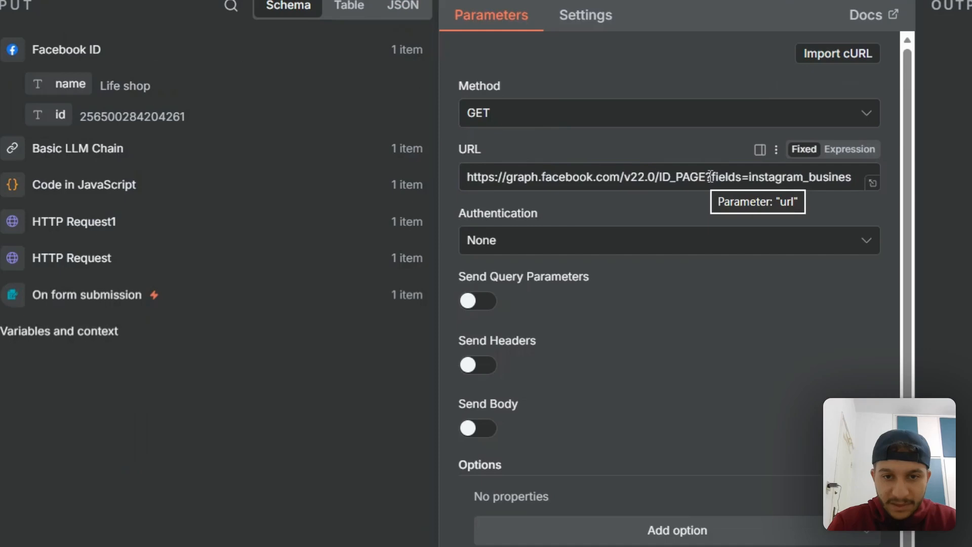
Replace the ID_PAGE placeholder in HTTP Request3's URL with the Facebook ID node's id, {{ $json.id }}, placed before ?fields
key(BackSpace)
key(BackSpace)
key(BackSpace)
key(BackSpace)
key(BackSpace)
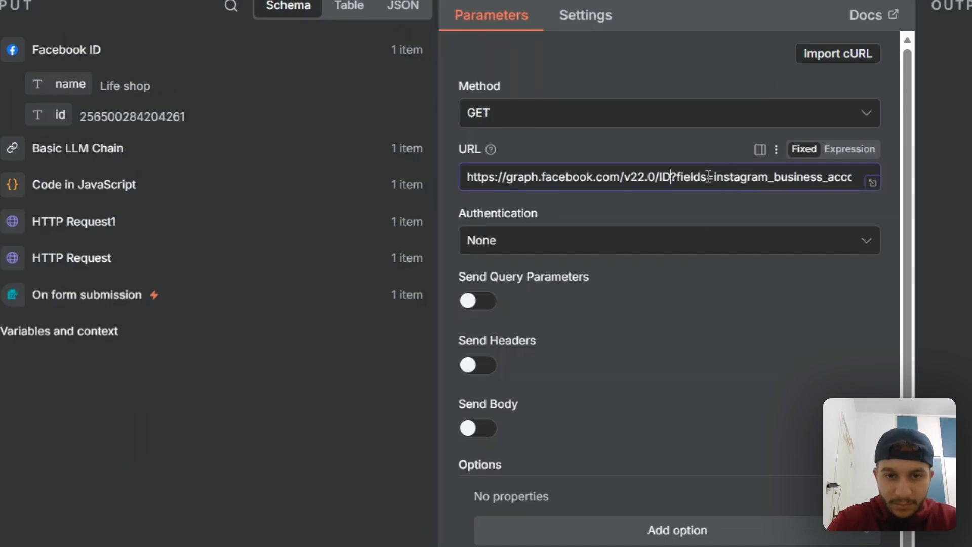
key(BackSpace)
key(BackSpace)
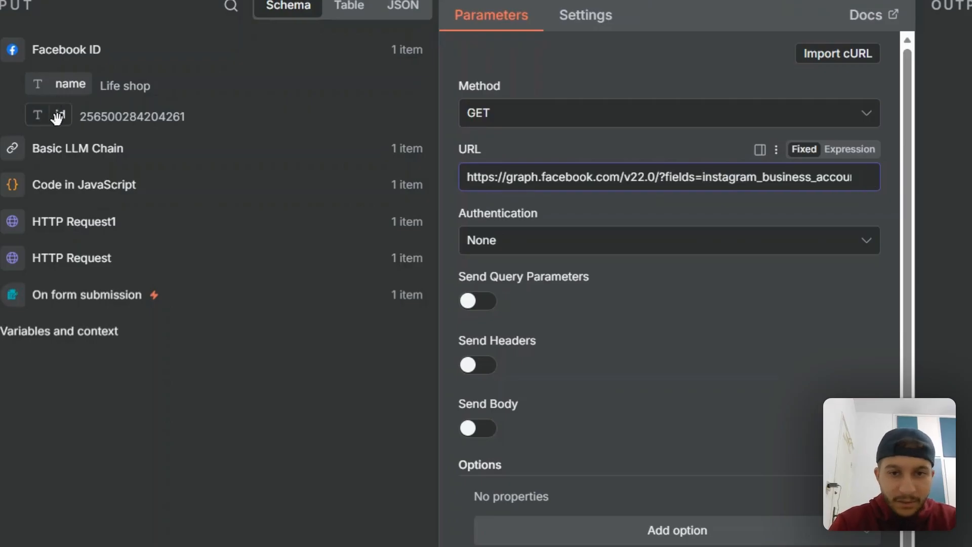
drag(58, 117, 662, 194)
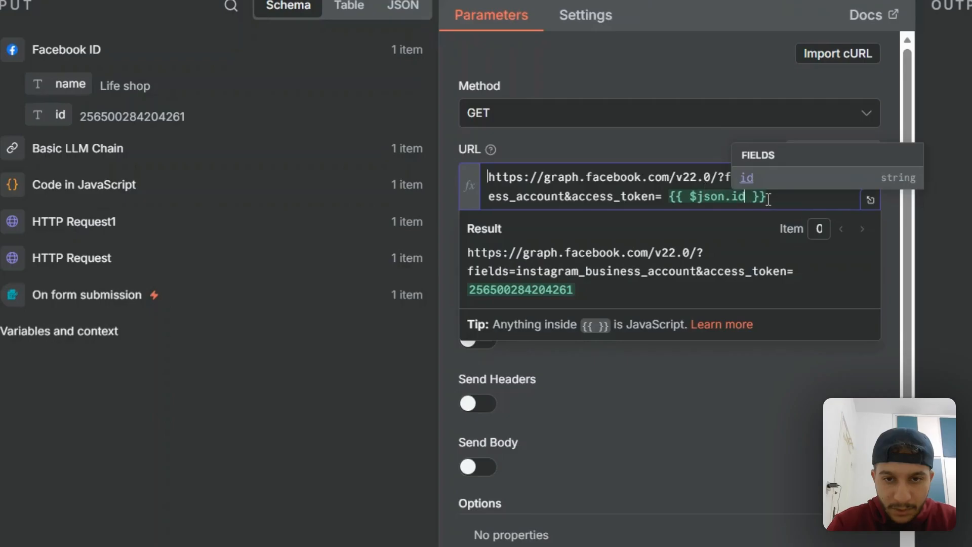
drag(765, 196, 723, 199)
key(ctrl+x)
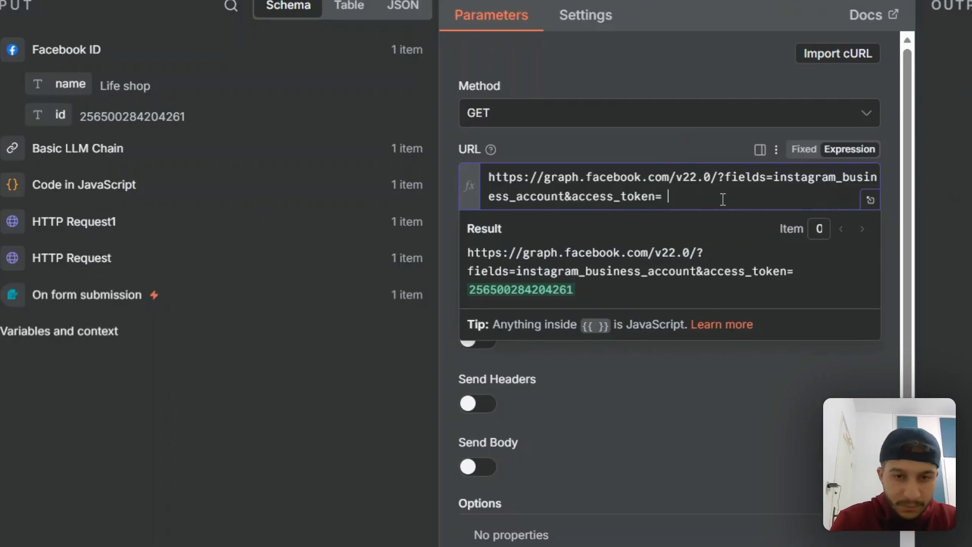
click(719, 177)
key(ctrl+v)
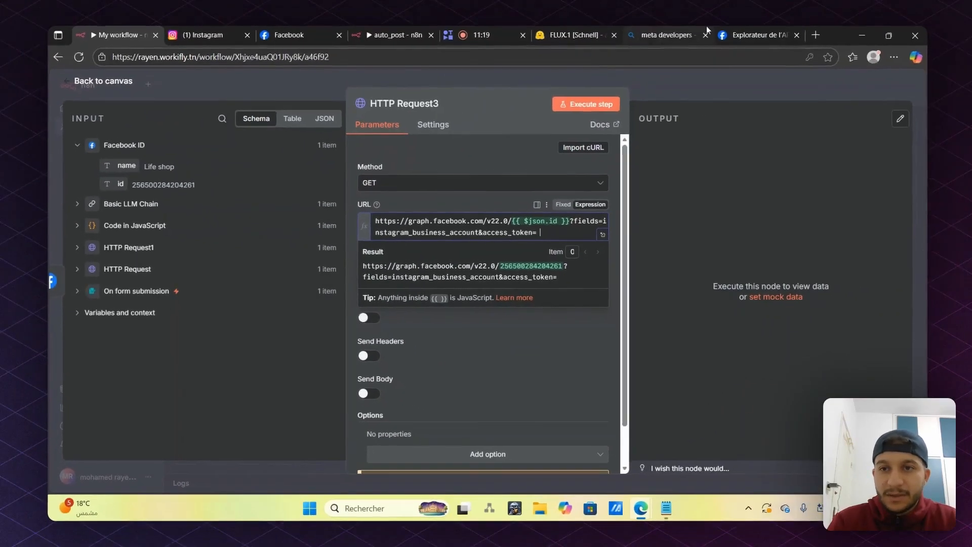
Copy the access token from Meta's Graph API Explorer, paste it after access_token= in HTTP Request3's URL, and execute the node
click(747, 33)
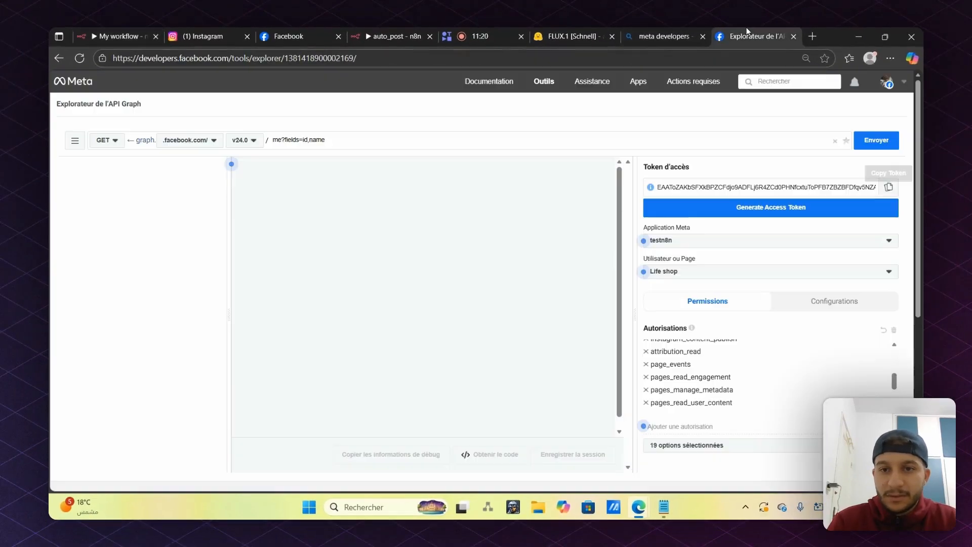
click(888, 187)
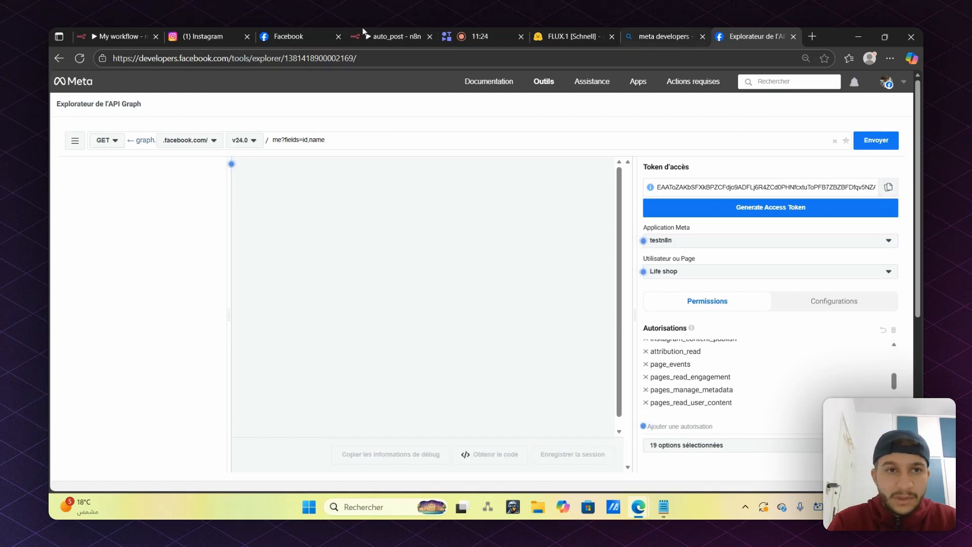
click(109, 37)
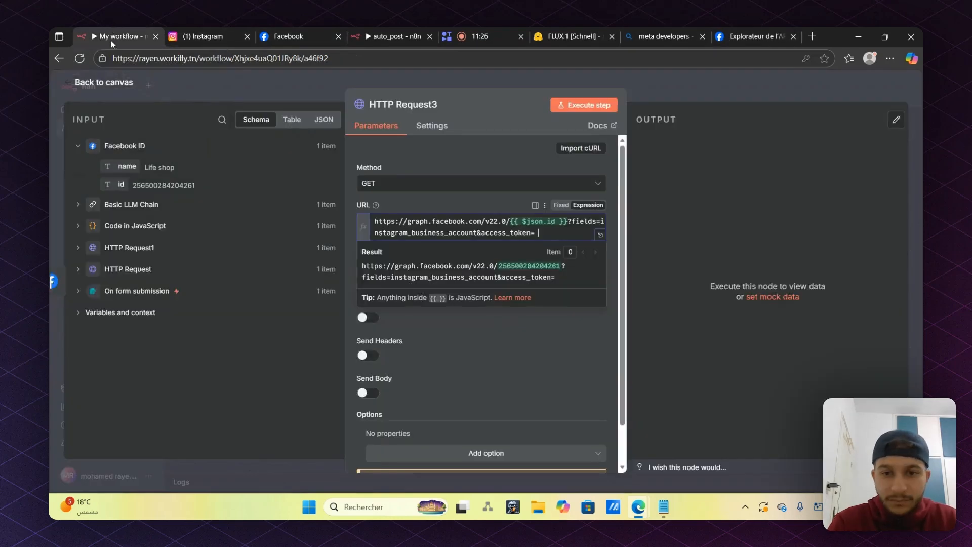
key(ctrl+v)
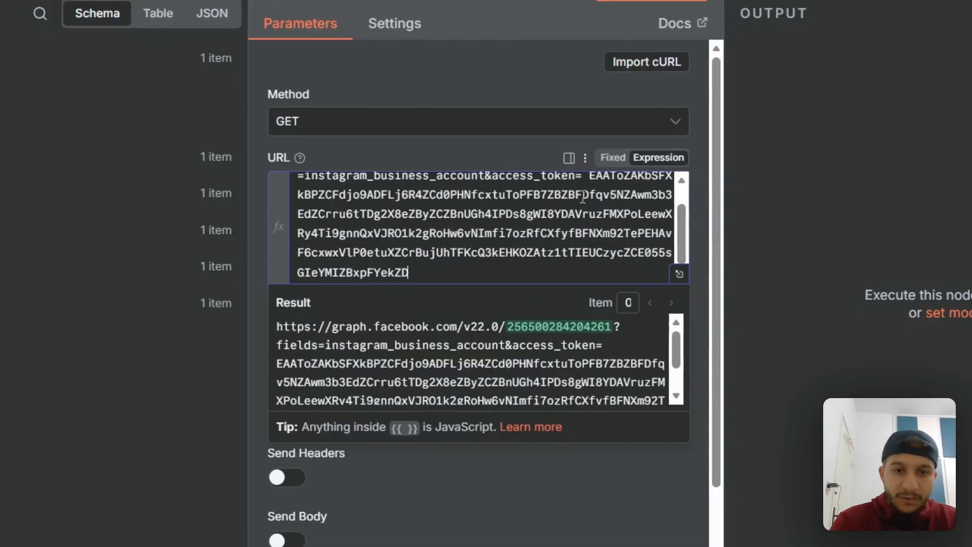
click(471, 504)
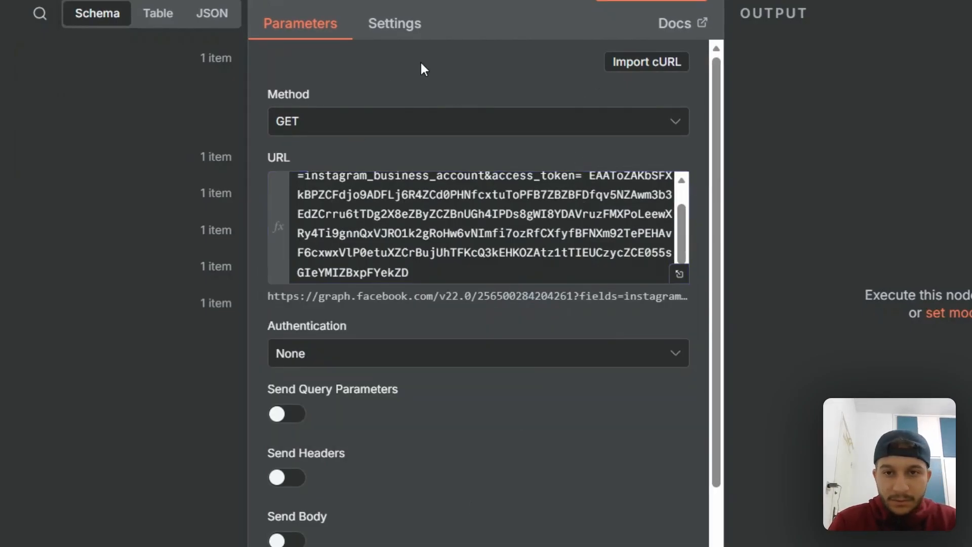
click(660, 11)
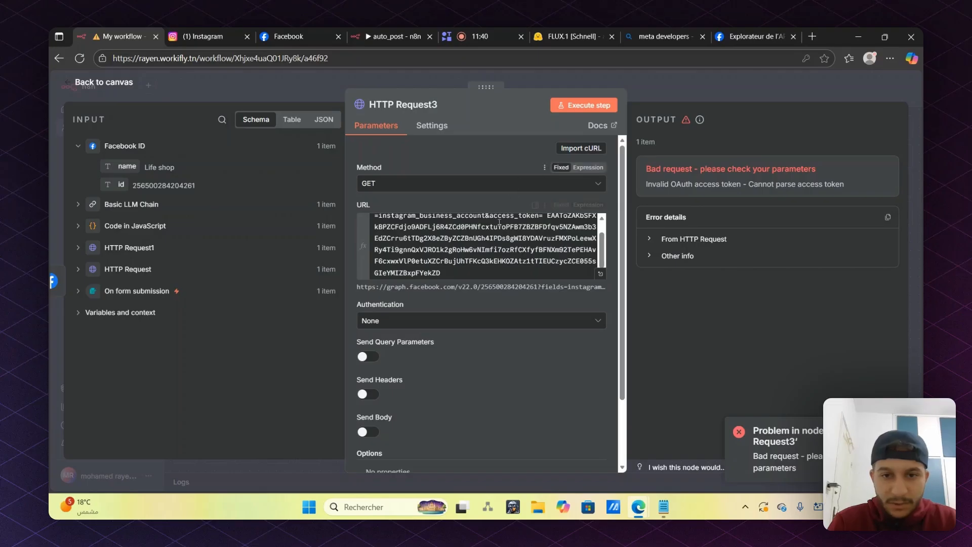
Remove the space between access_token= and the token in HTTP Request3's URL using the expanded expression editor
right_click(560, 348)
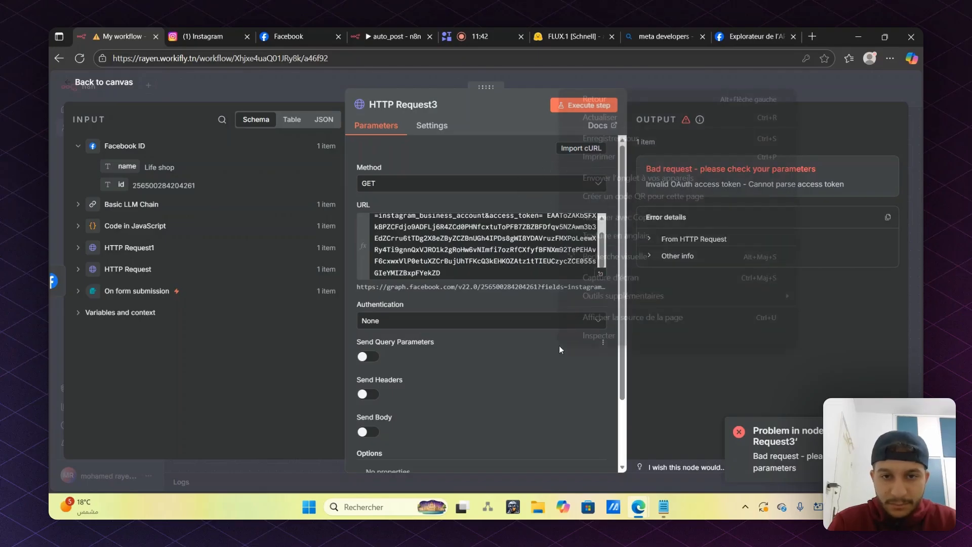
click(547, 316)
click(601, 276)
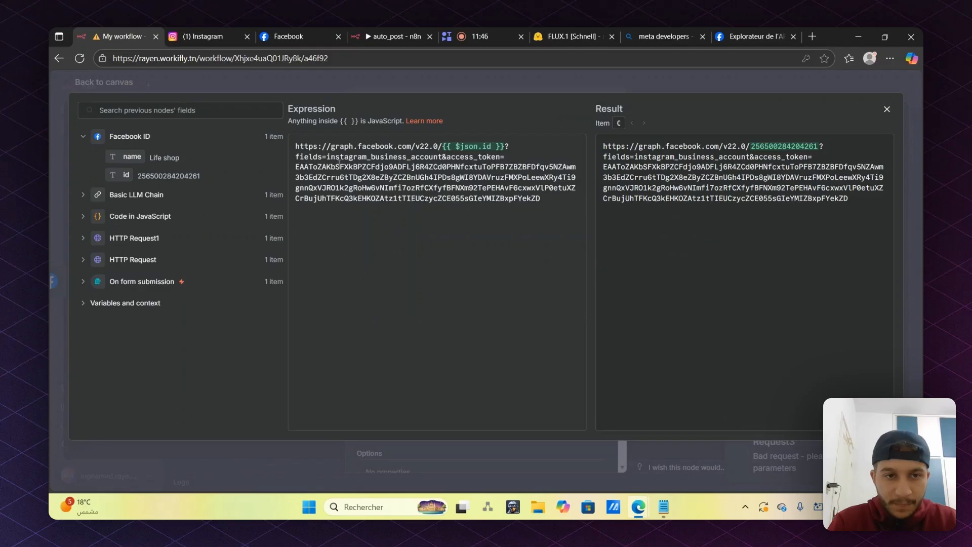
click(296, 167)
key(BackSpace)
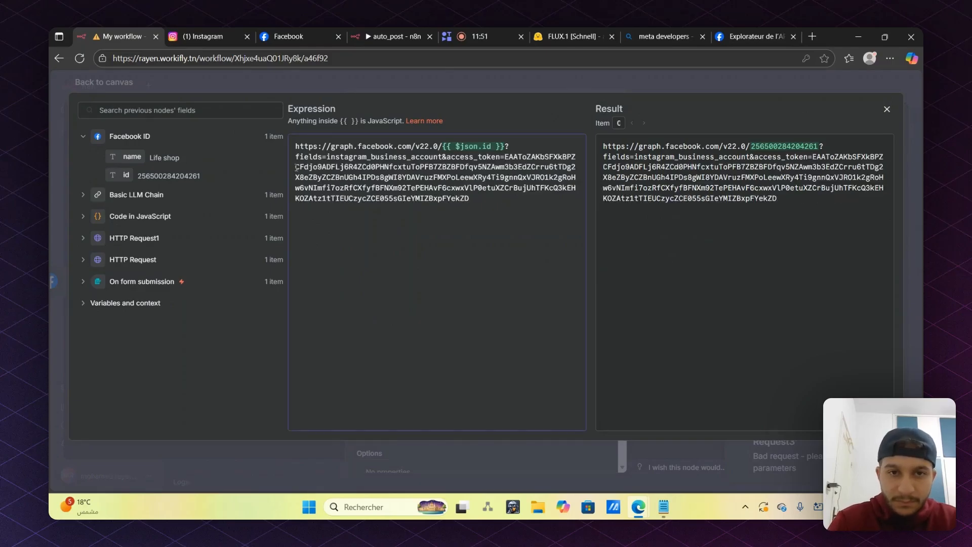
click(303, 79)
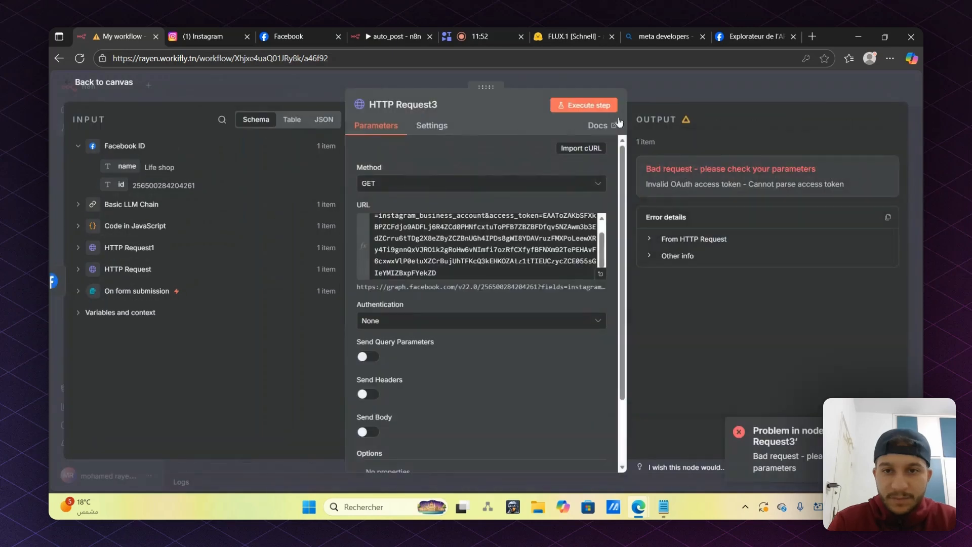
Execute HTTP Request3, examine the returned instagram_business_account id, and return to the canvas
click(584, 103)
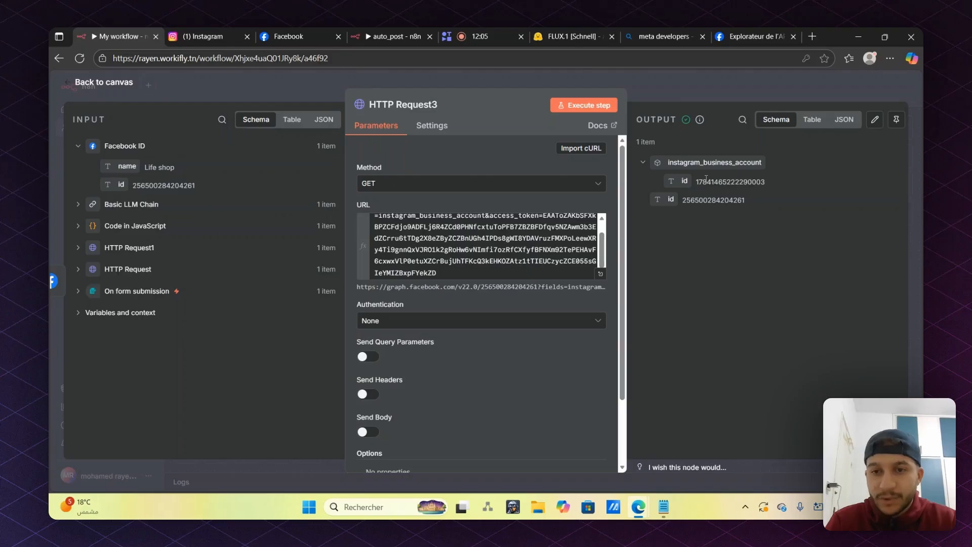
drag(695, 181, 768, 176)
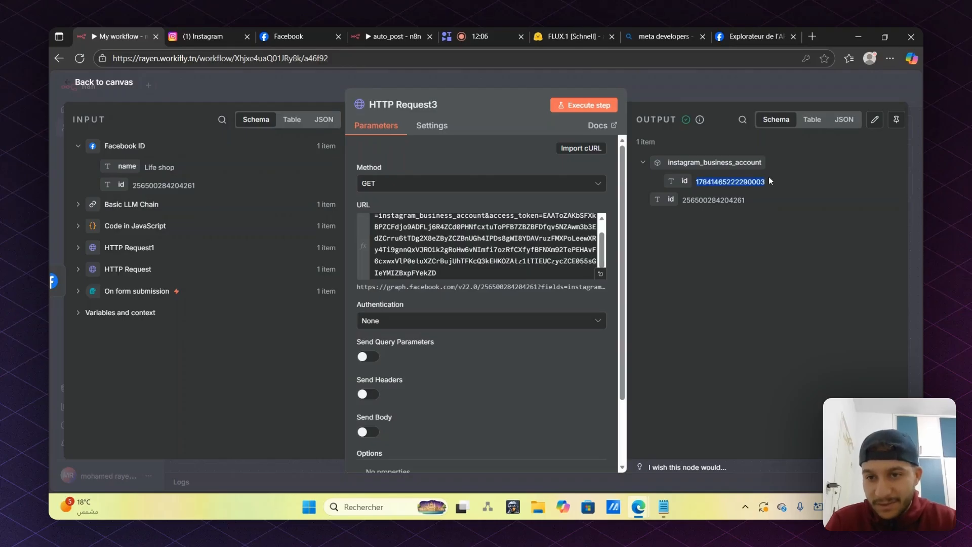
click(702, 199)
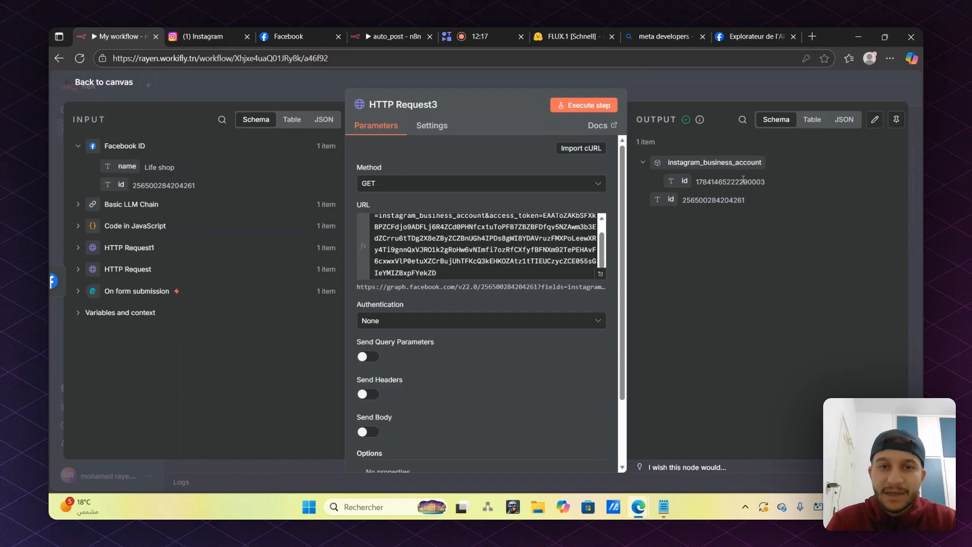
click(108, 86)
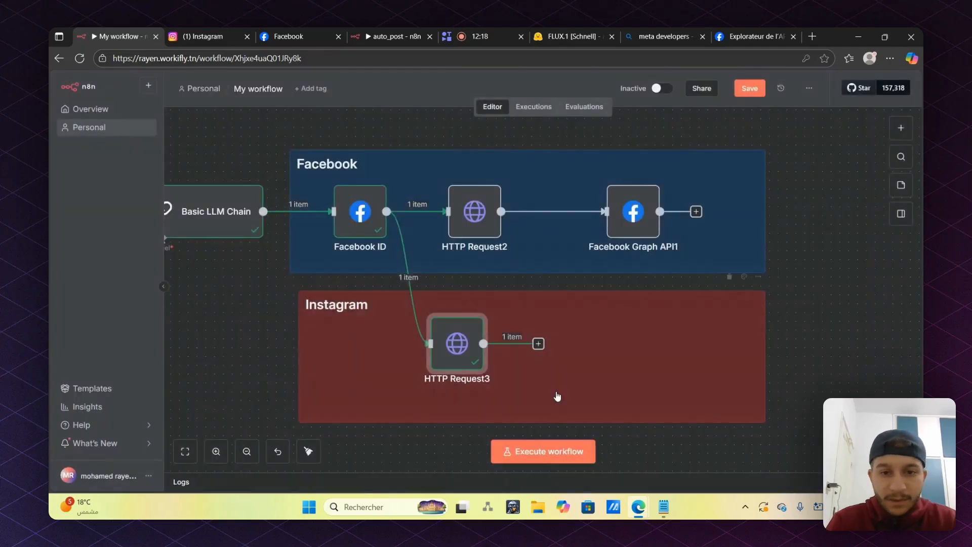
Rename the HTTP Request3 node as "id instagram" and return to the canvas
double_click(460, 351)
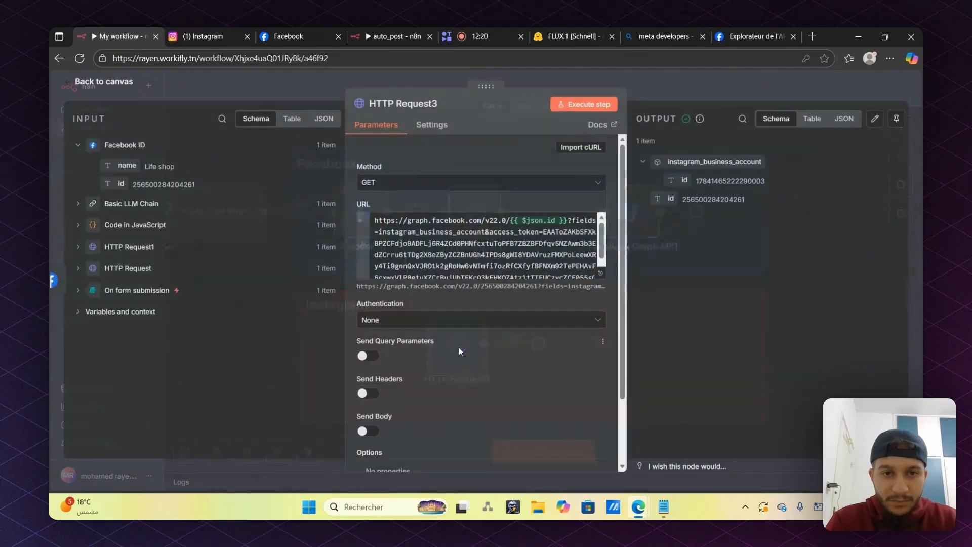
click(428, 104)
key(BackSpace)
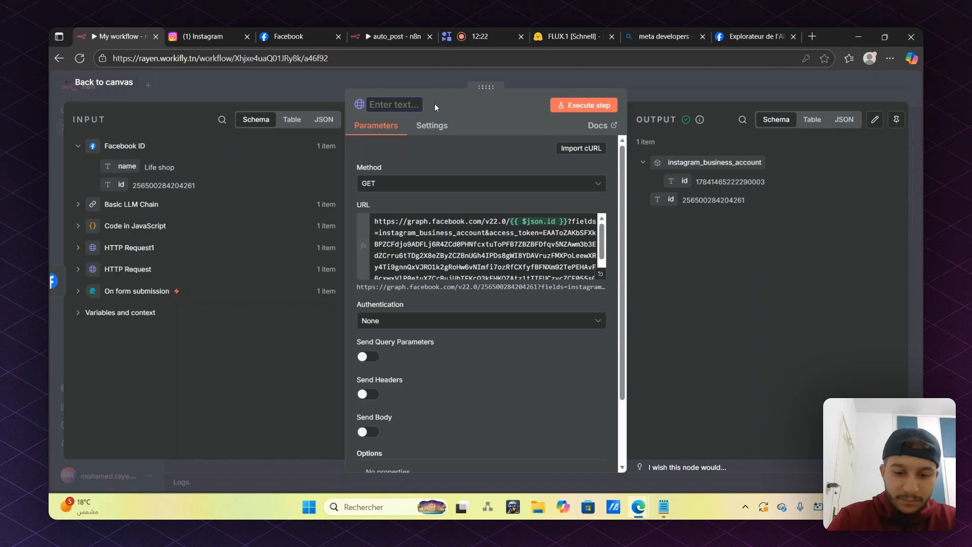
text(id instagram)
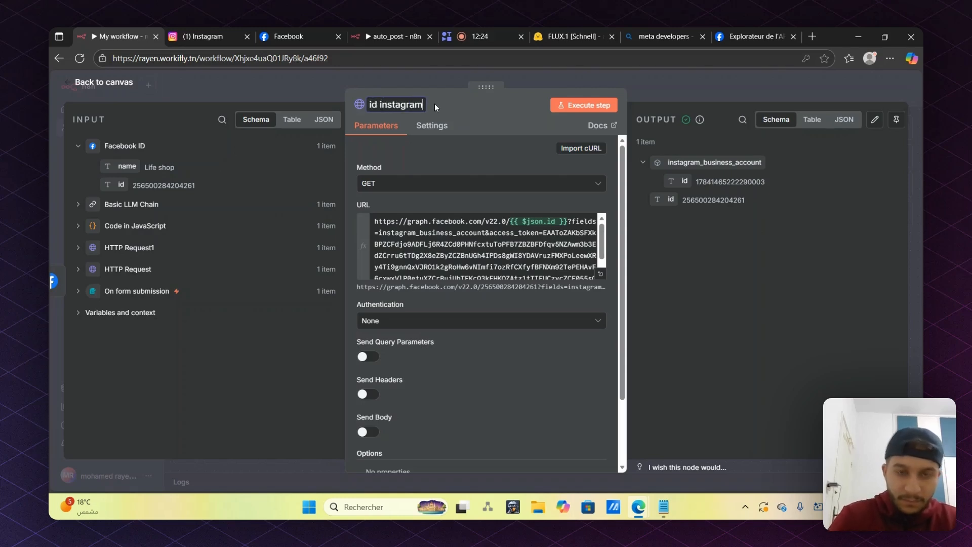
key(Return)
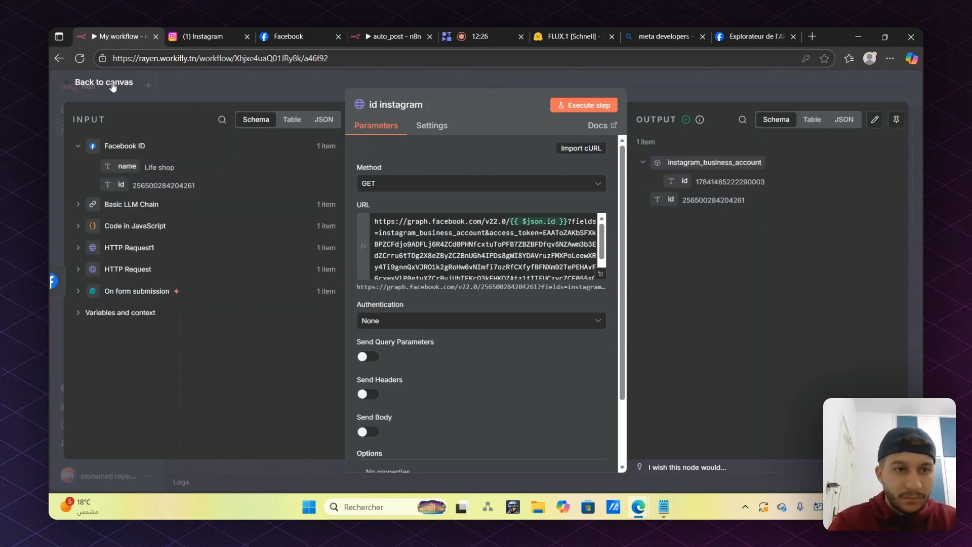
click(108, 85)
click(801, 271)
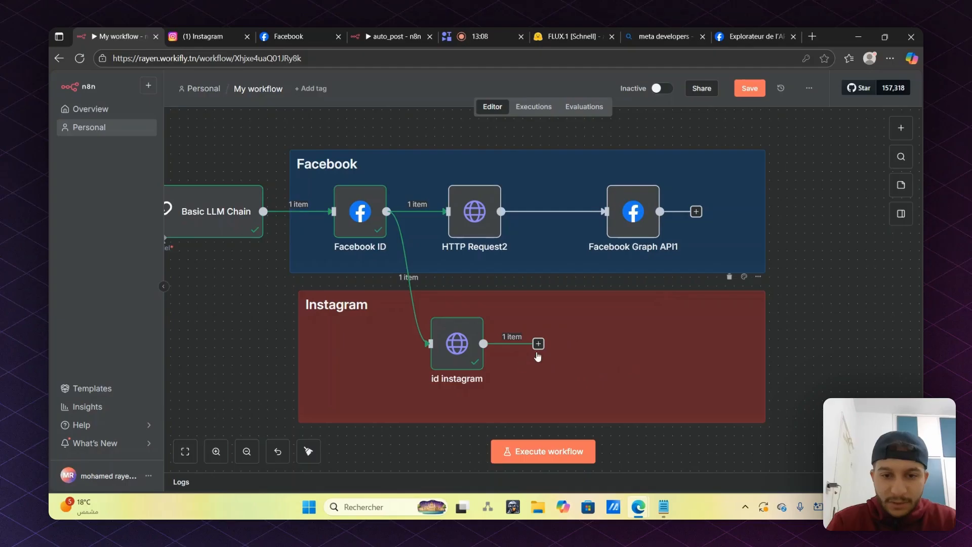
Add an HTTP Request node after the id instagram node in the Instagram section
click(538, 343)
text(htt)
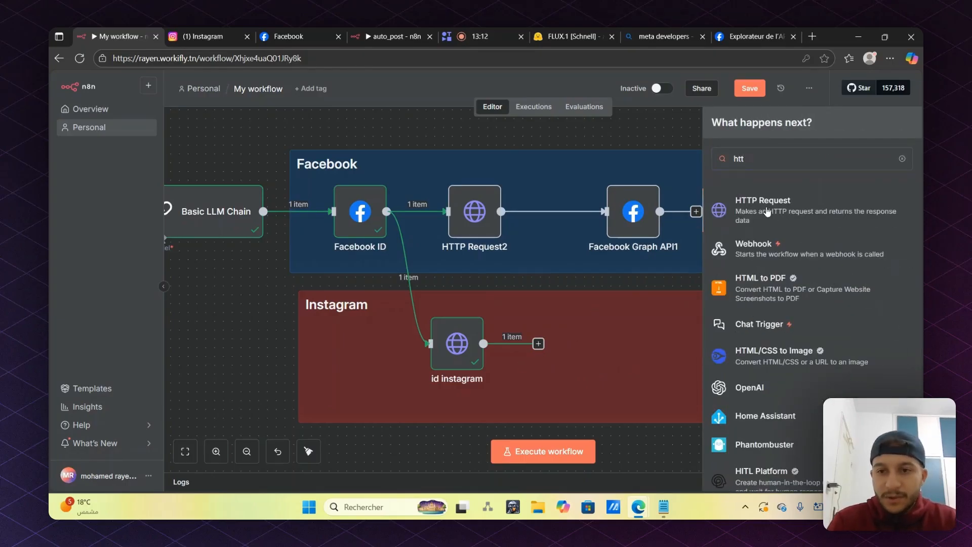
click(767, 206)
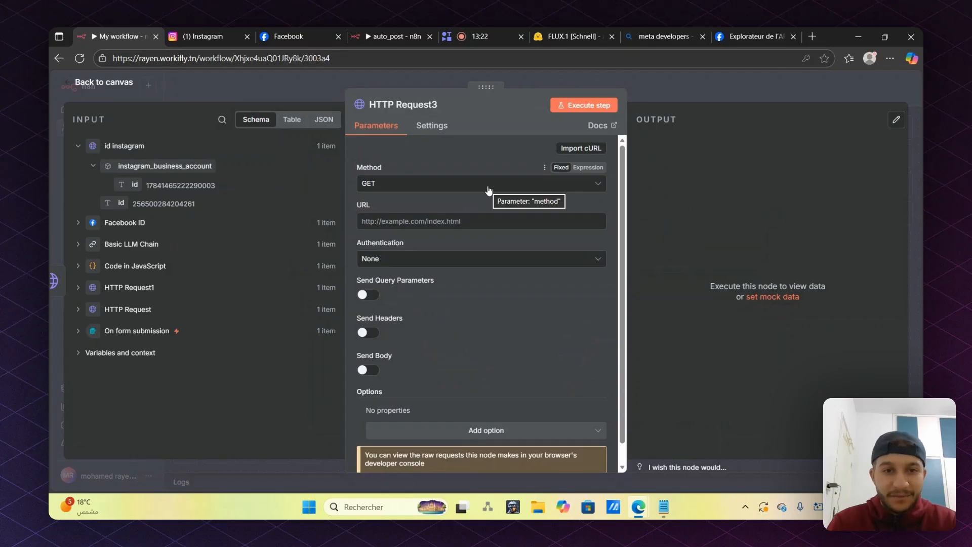
Open the Create creative node in the auto_post workflow and copy its URL expression
click(465, 222)
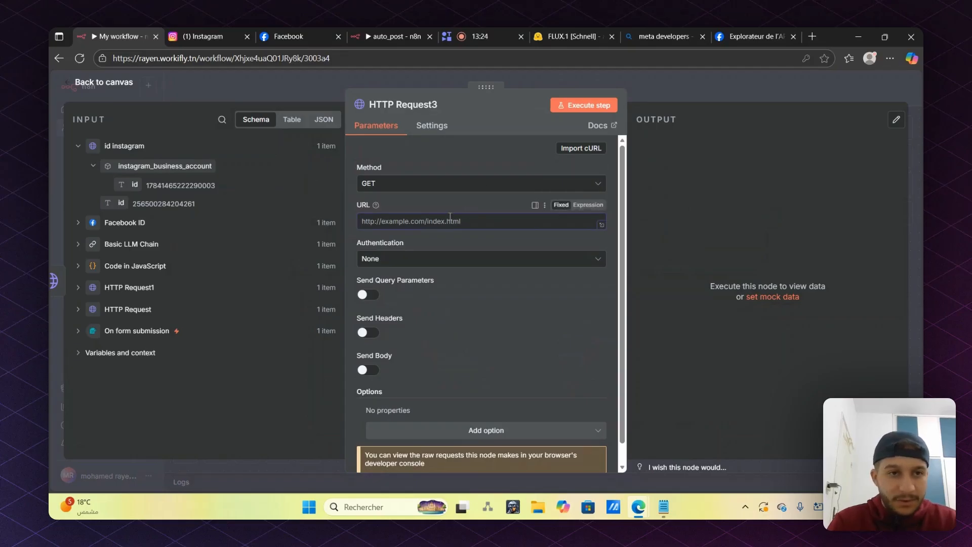
click(388, 32)
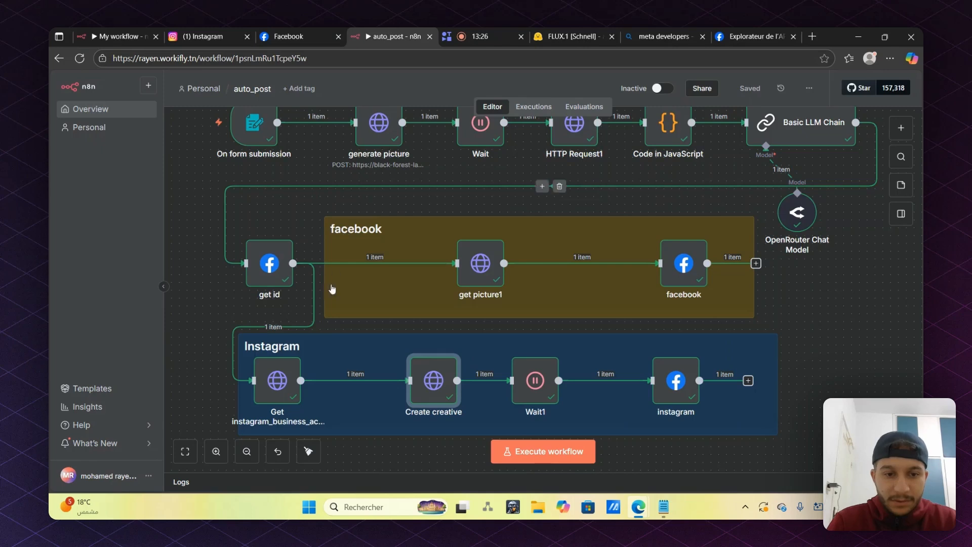
scroll(440, 316, down, 1)
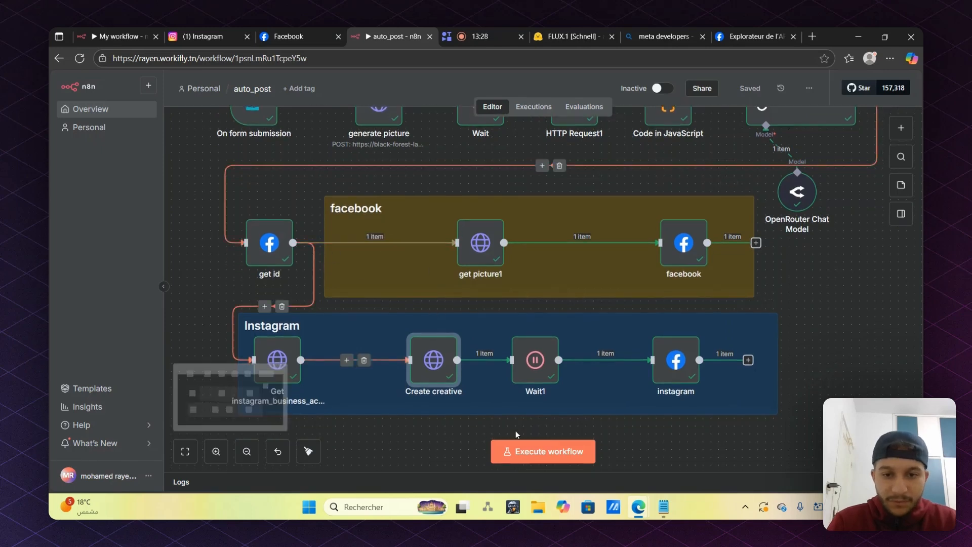
double_click(438, 354)
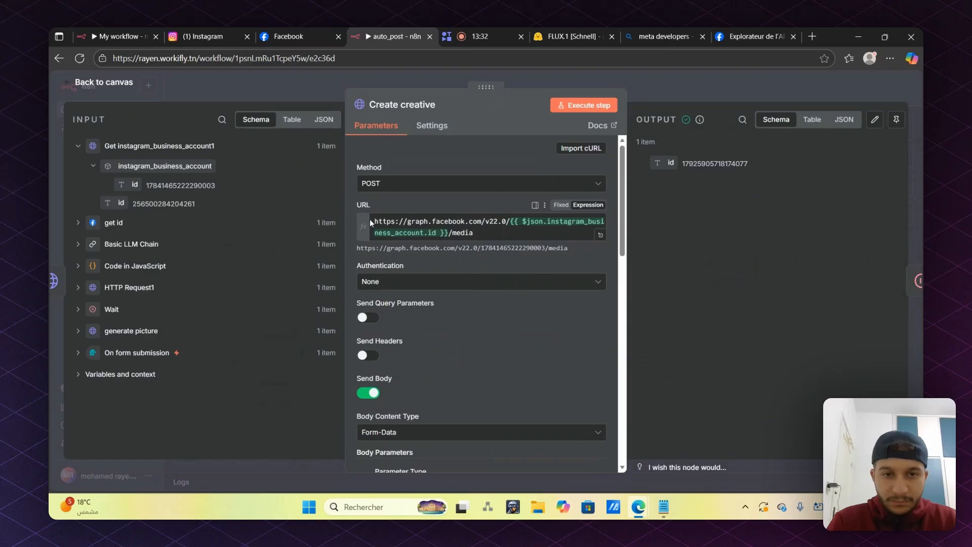
click(490, 233)
drag(490, 233, 371, 221)
key(ctrl+c)
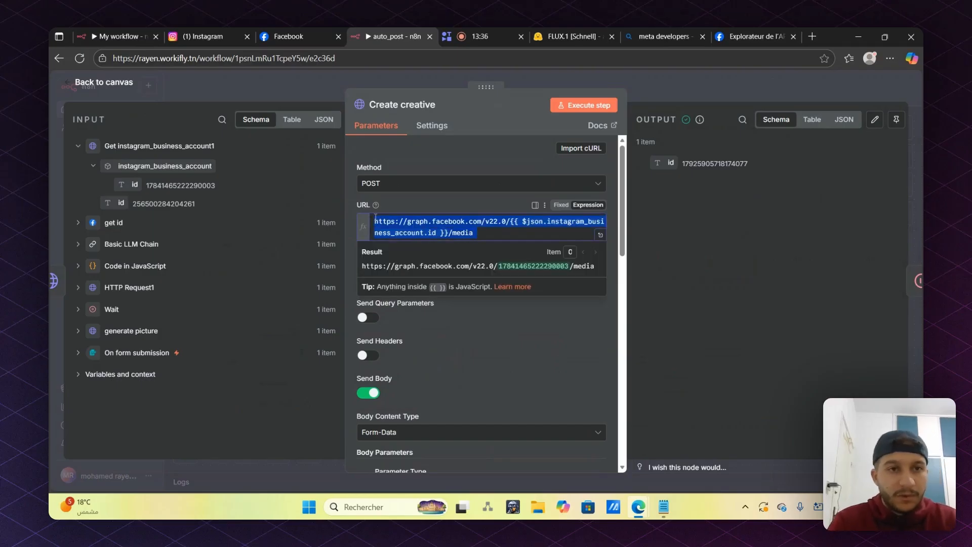
click(113, 35)
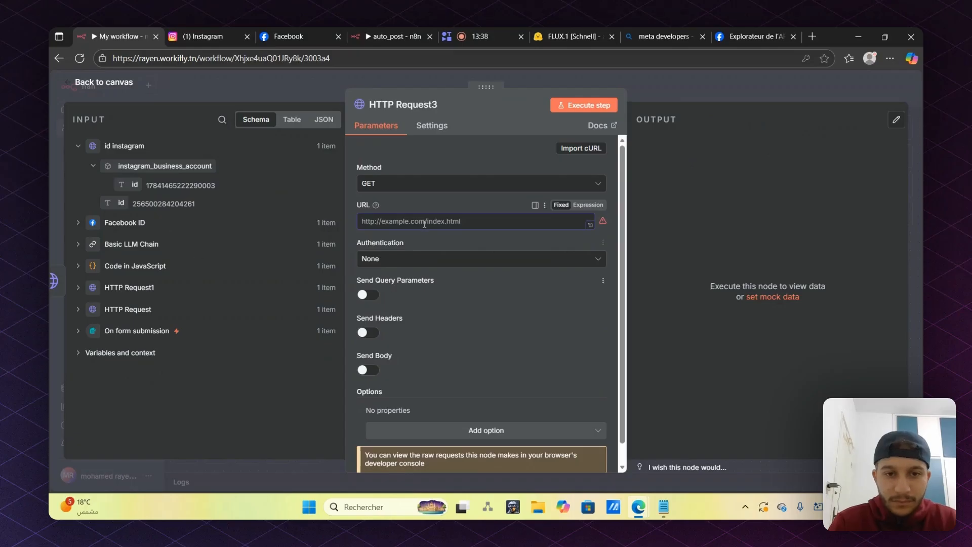
key(ctrl+v)
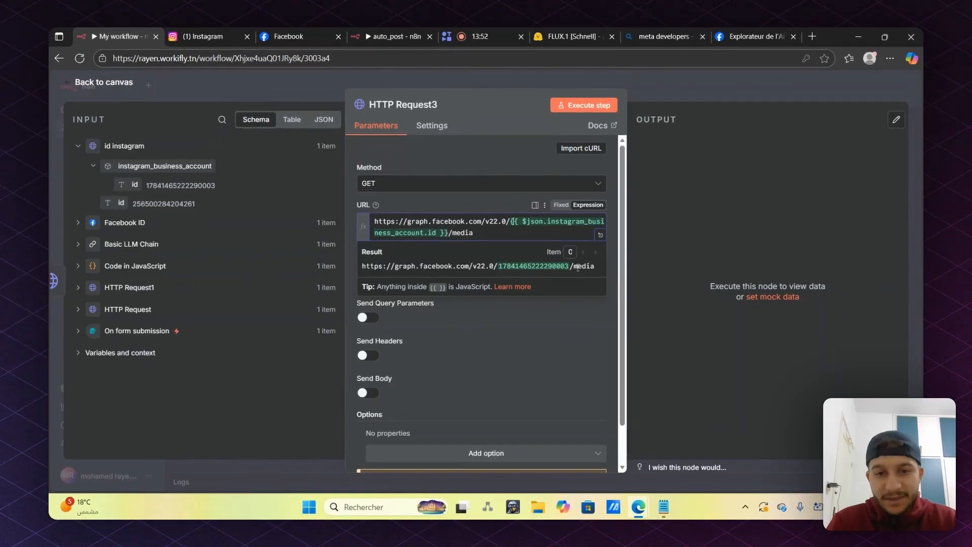
click(536, 363)
Enable sending a request body in the new HTTP Request node and bring its body settings into view
scroll(535, 363, down, 1)
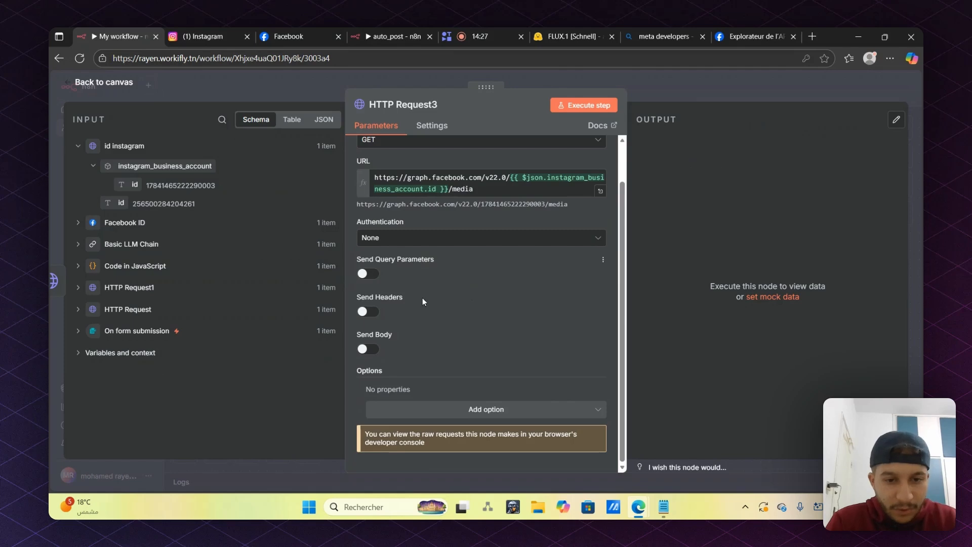
click(370, 349)
scroll(371, 348, down, 1)
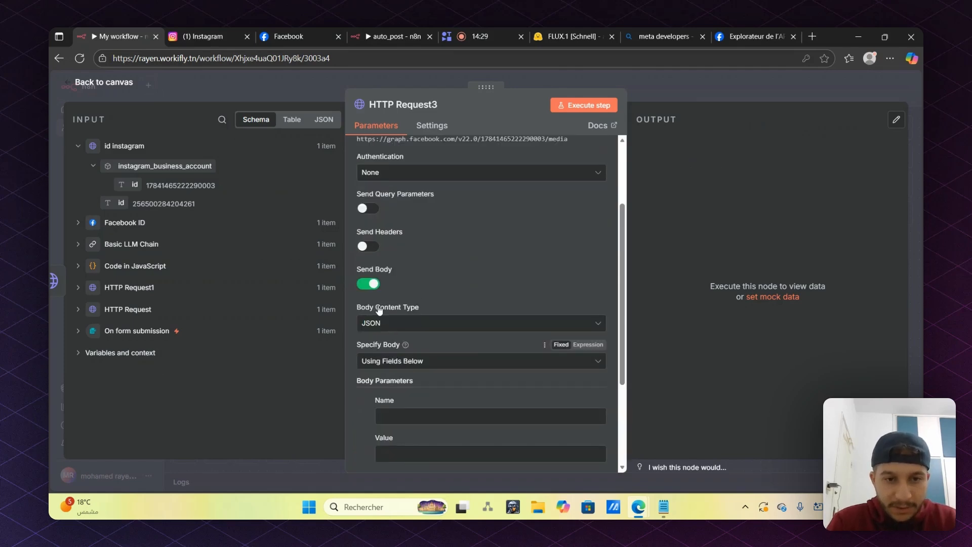
Add three body parameters to the HTTP Request3 node, named caption, access_token and image_url
scroll(375, 289, down, 2)
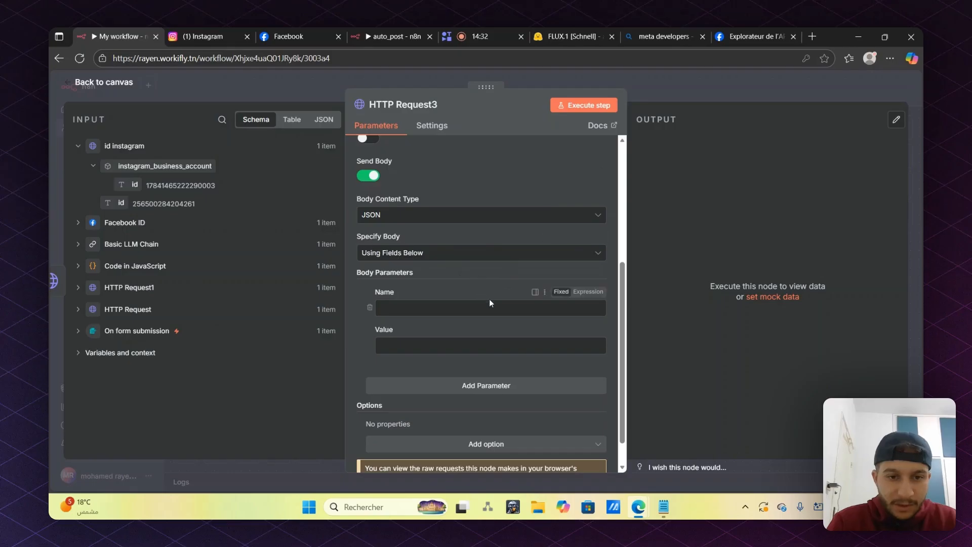
click(409, 309)
text(caption)
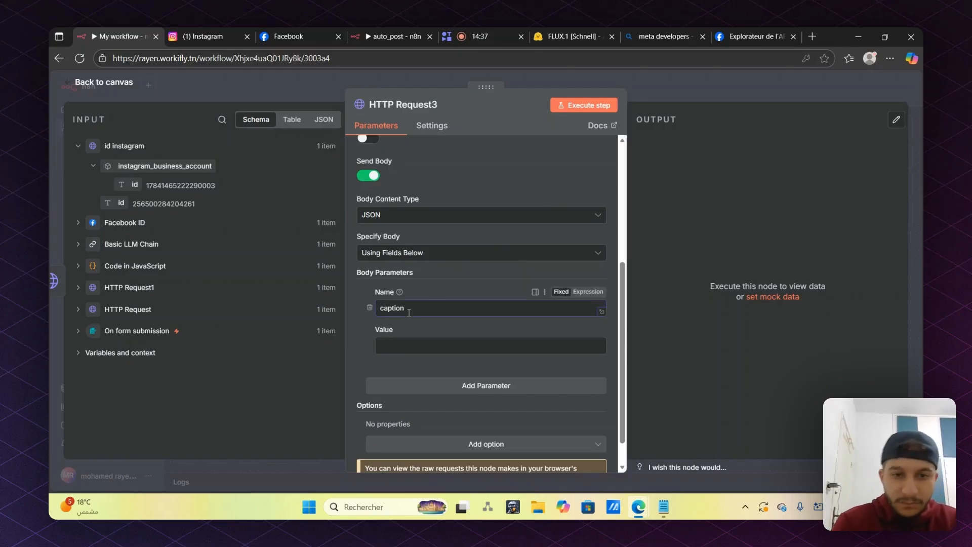
scroll(477, 274, down, 1)
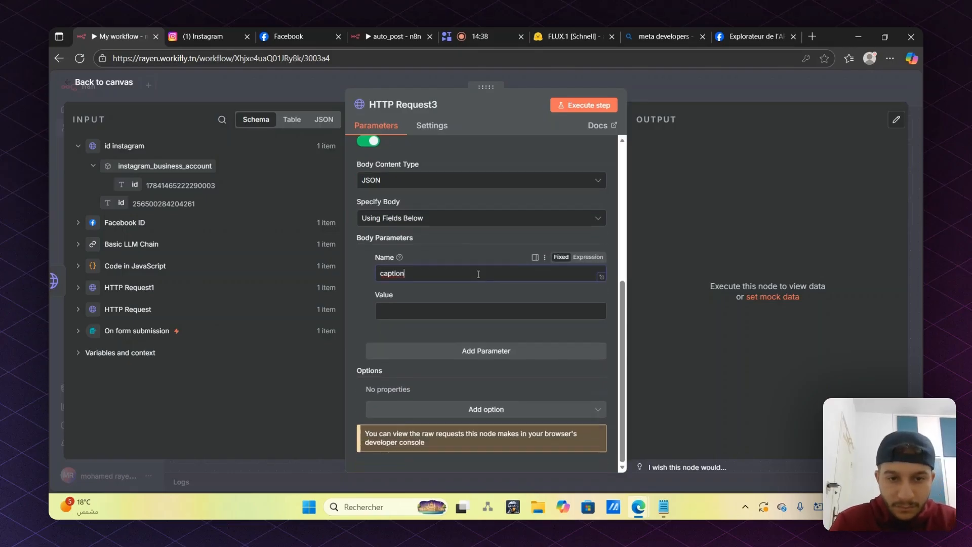
click(489, 351)
scroll(477, 308, down, 3)
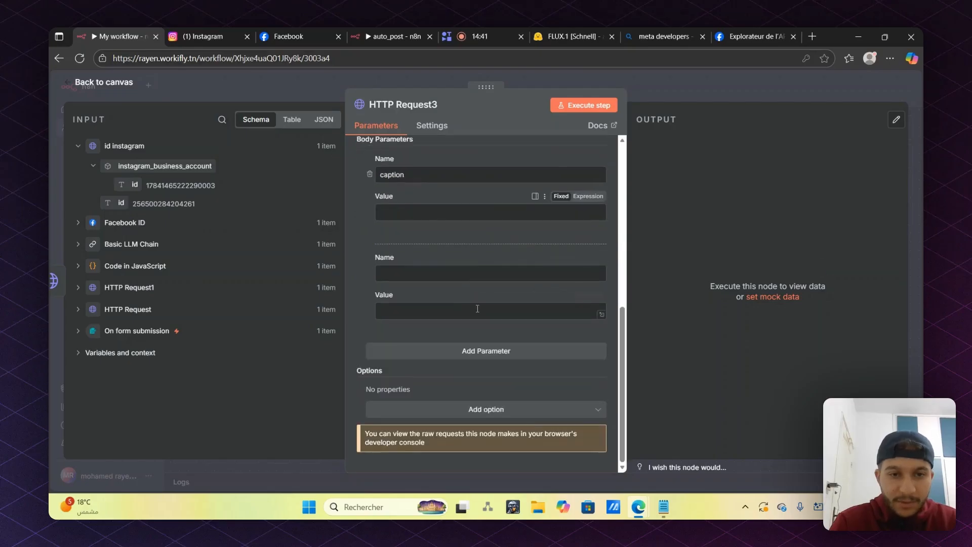
click(423, 272)
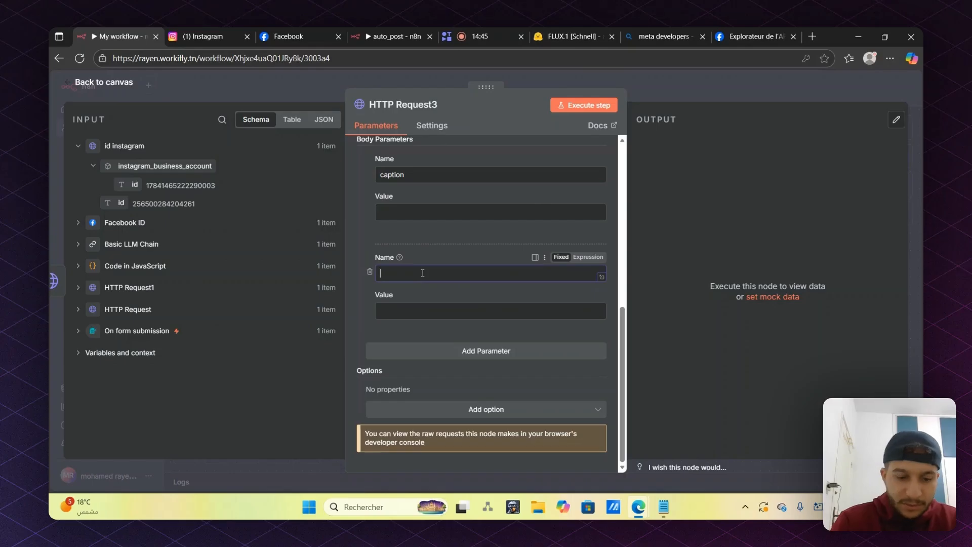
text(access_token)
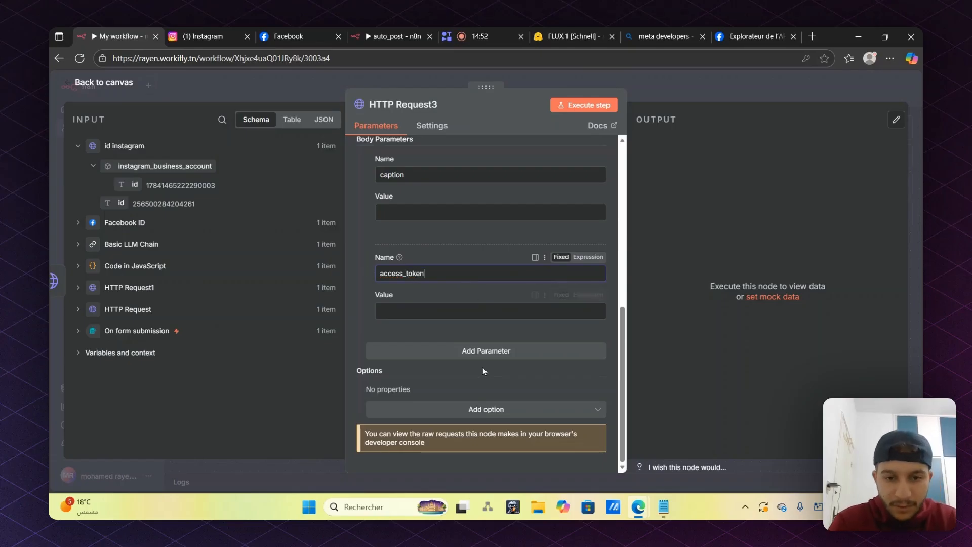
click(481, 350)
scroll(481, 348, down, 2)
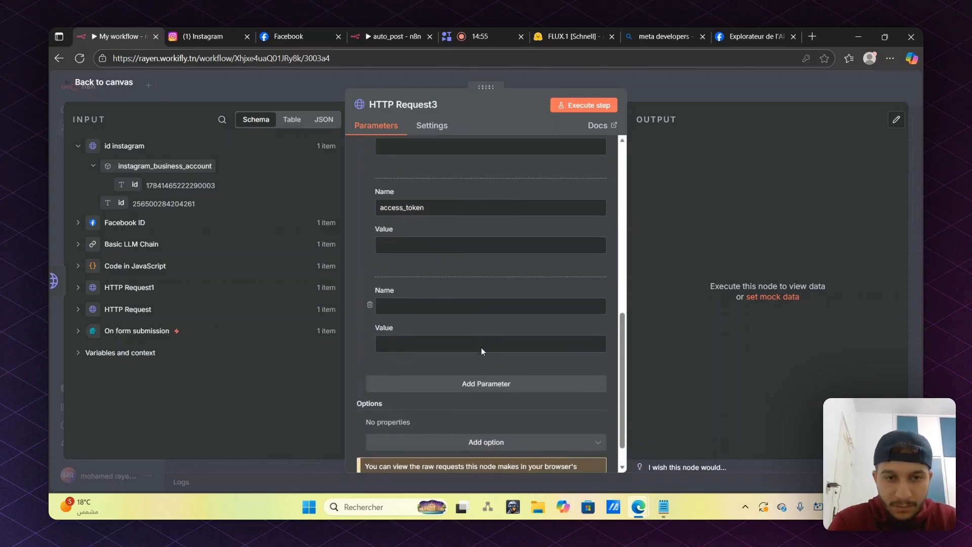
click(398, 304)
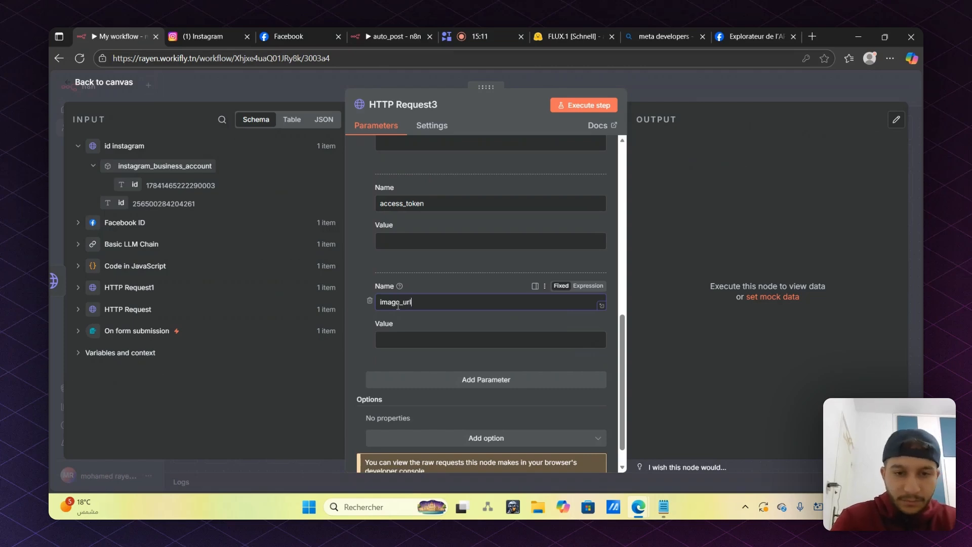
Map the caption parameter's value to the text output of Basic LLM Chain
scroll(510, 225, up, 4)
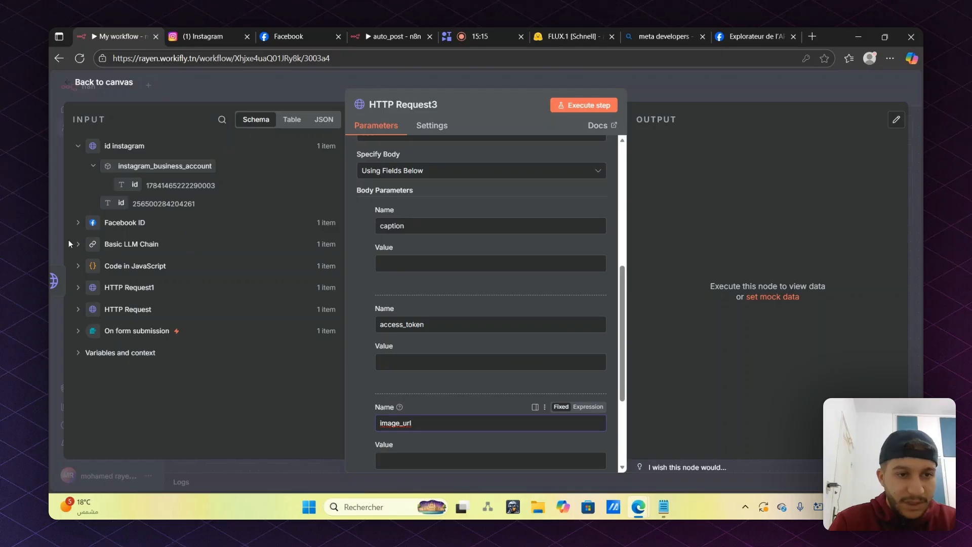
click(110, 243)
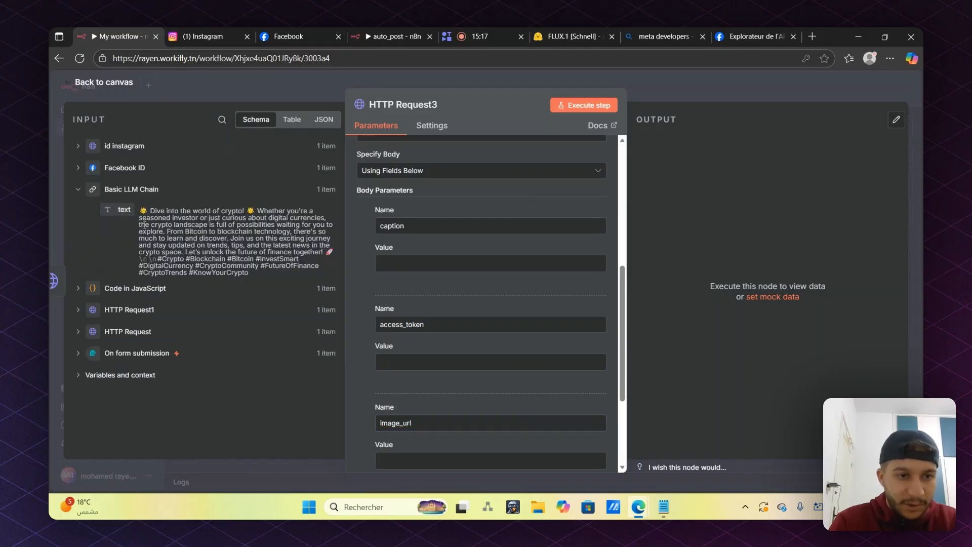
drag(122, 210, 396, 269)
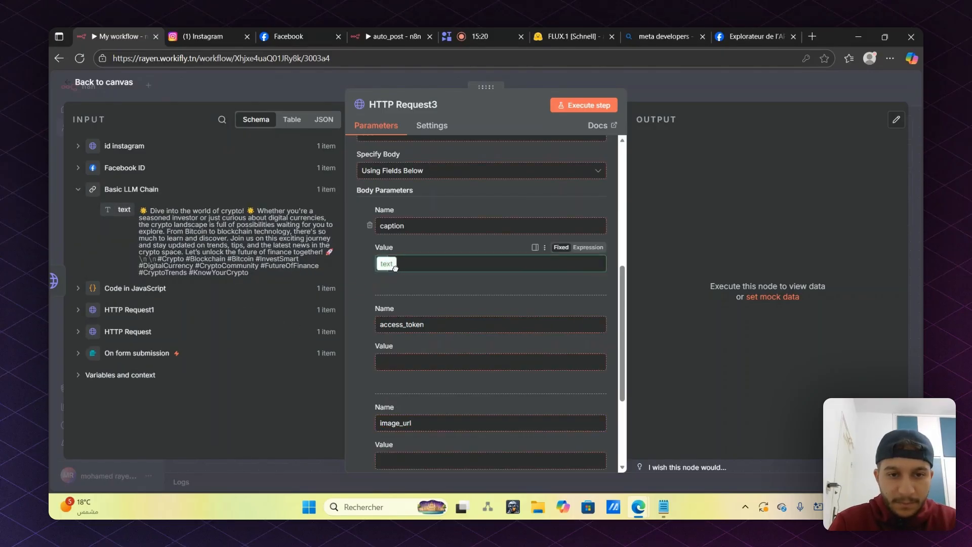
click(430, 242)
Copy the access token from the Graph API Explorer and paste it as the access_token parameter's value in My workflow
scroll(429, 242, down, 2)
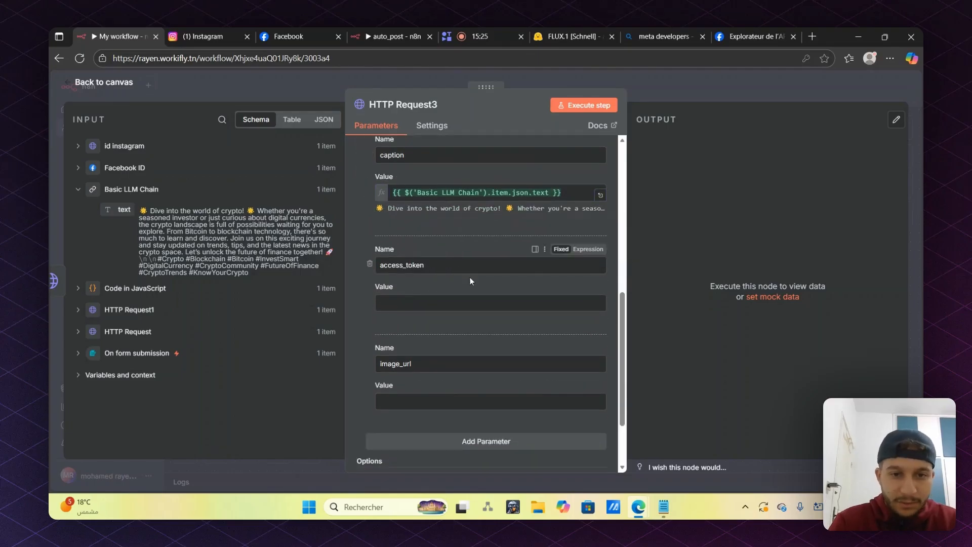
click(740, 32)
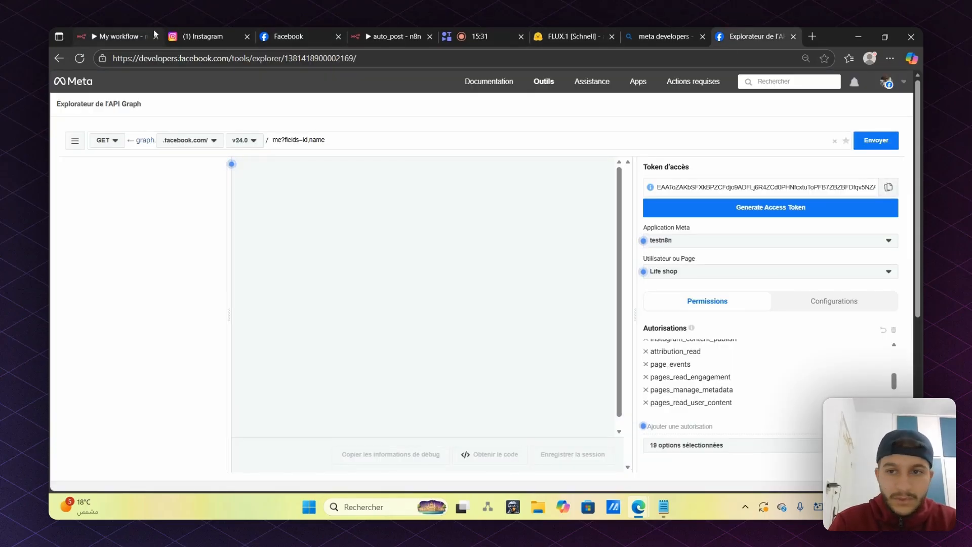
click(100, 29)
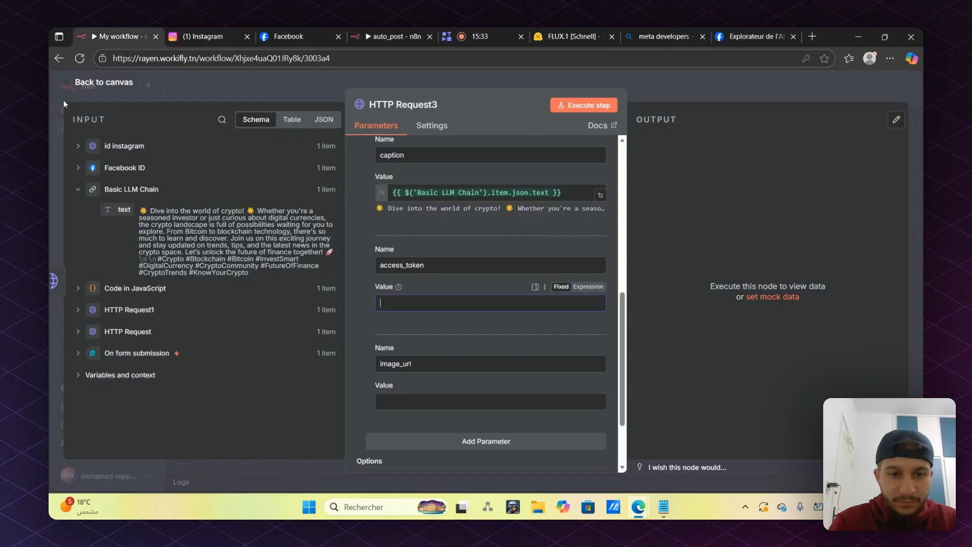
key(ctrl+v)
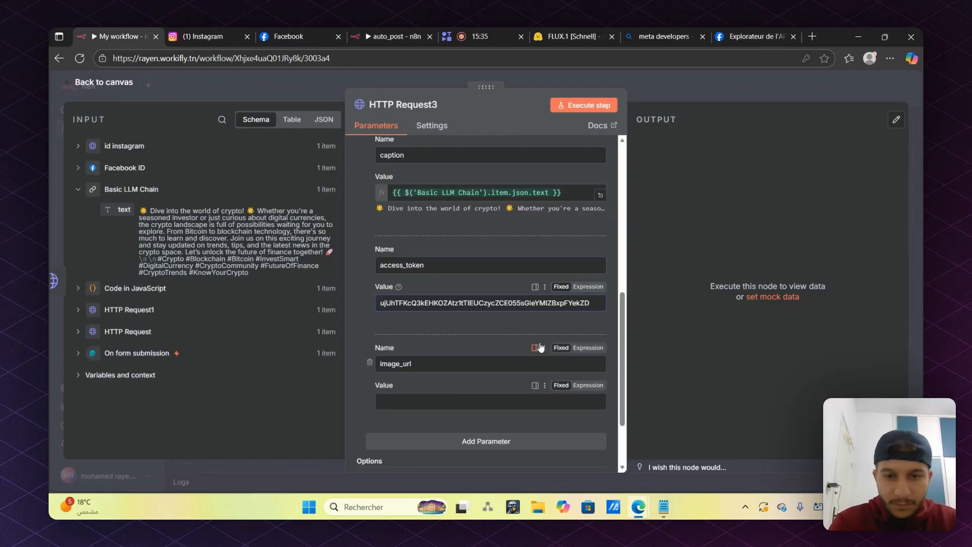
Map the image_url parameter's value to the url output of Code in JavaScript and execute the node
click(401, 399)
click(96, 193)
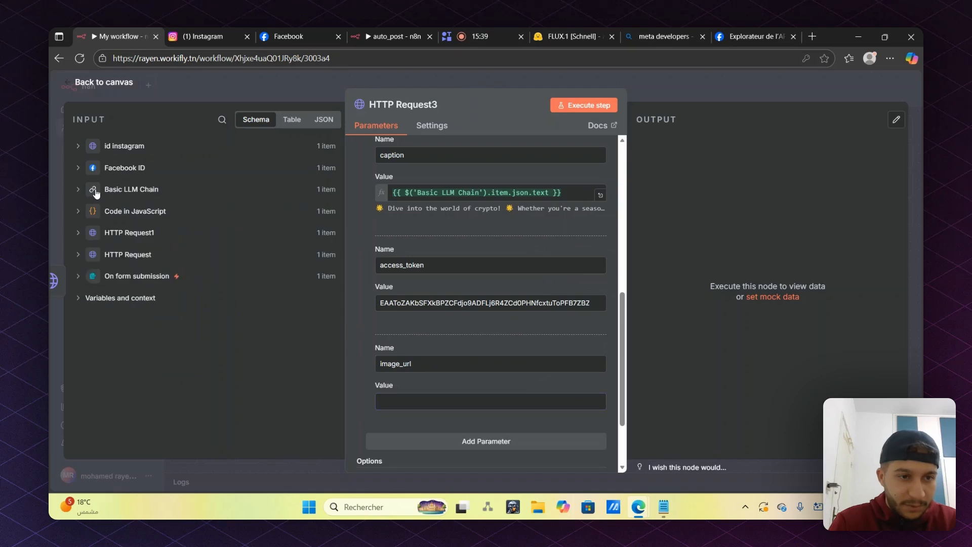
click(113, 211)
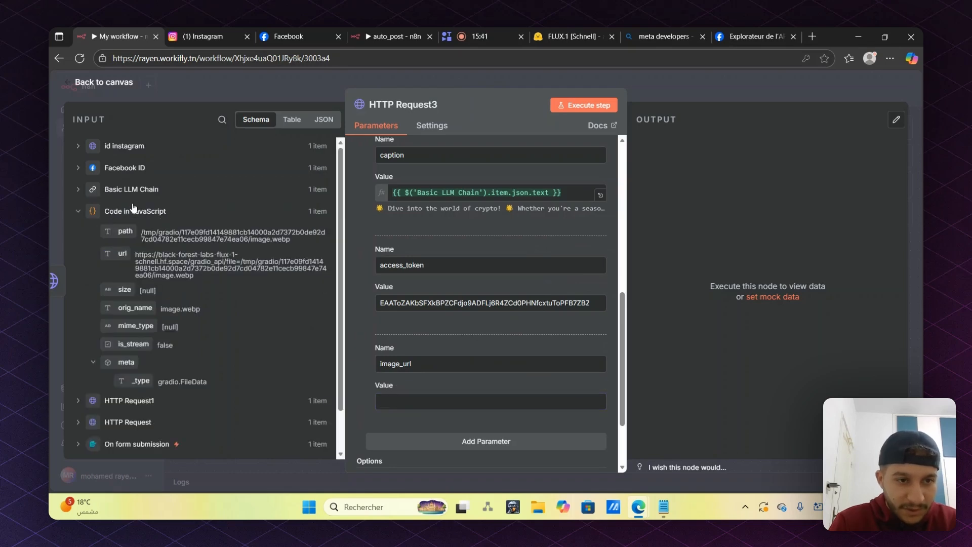
drag(121, 256, 398, 427)
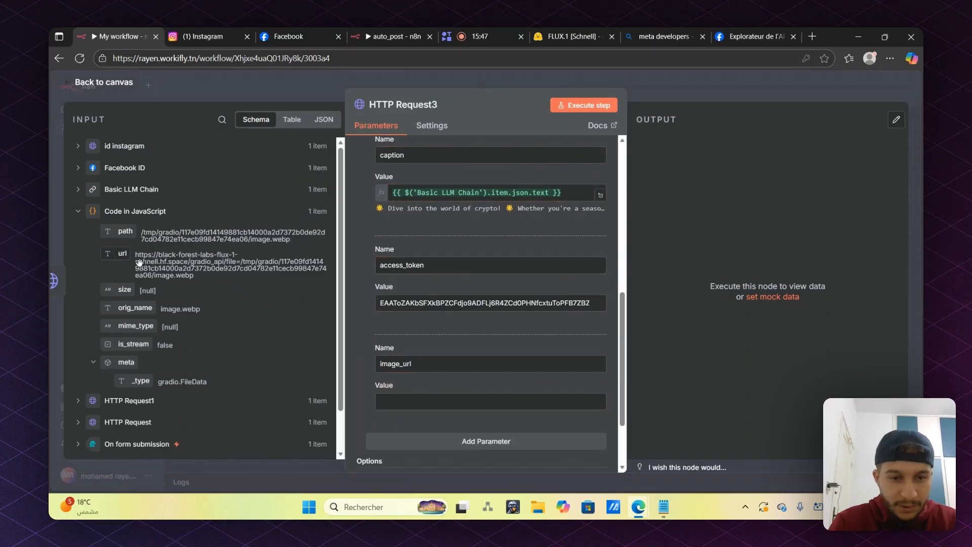
drag(115, 260, 401, 399)
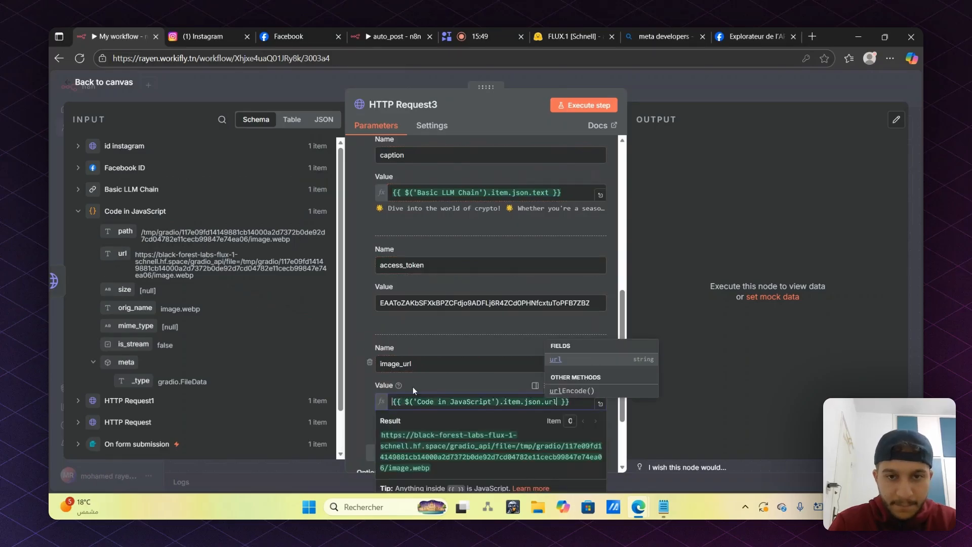
scroll(445, 354, down, 2)
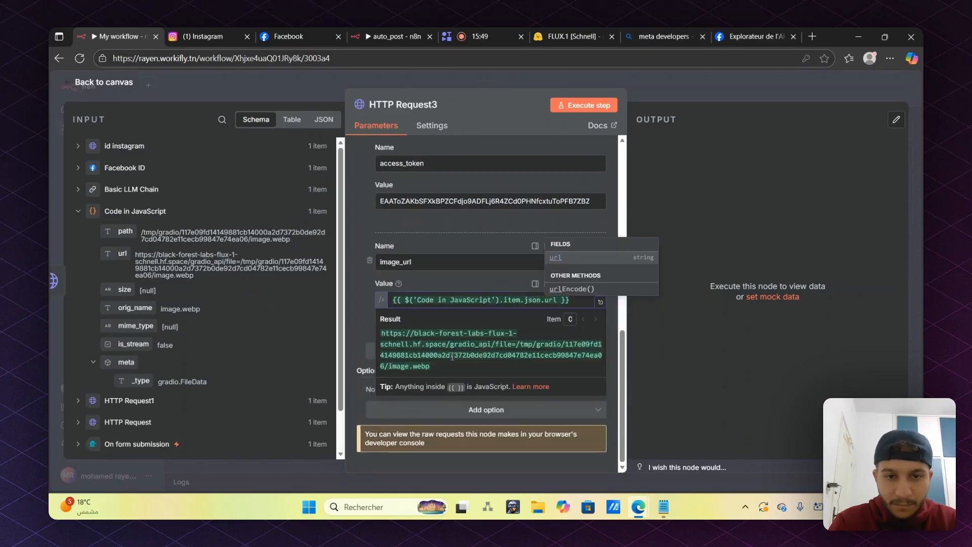
click(585, 106)
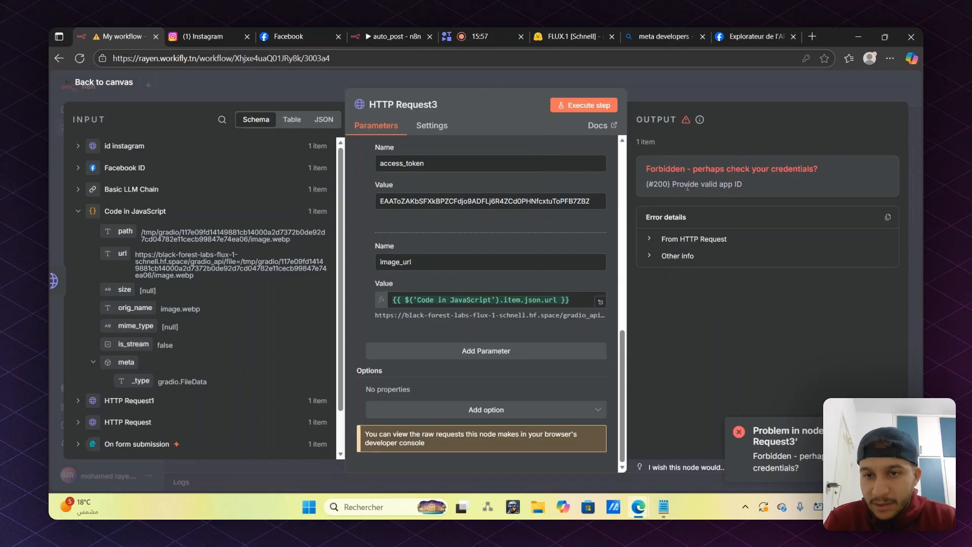
Check the node's request settings, body parameters and full access token value, and execute the node again
scroll(503, 273, up, 10)
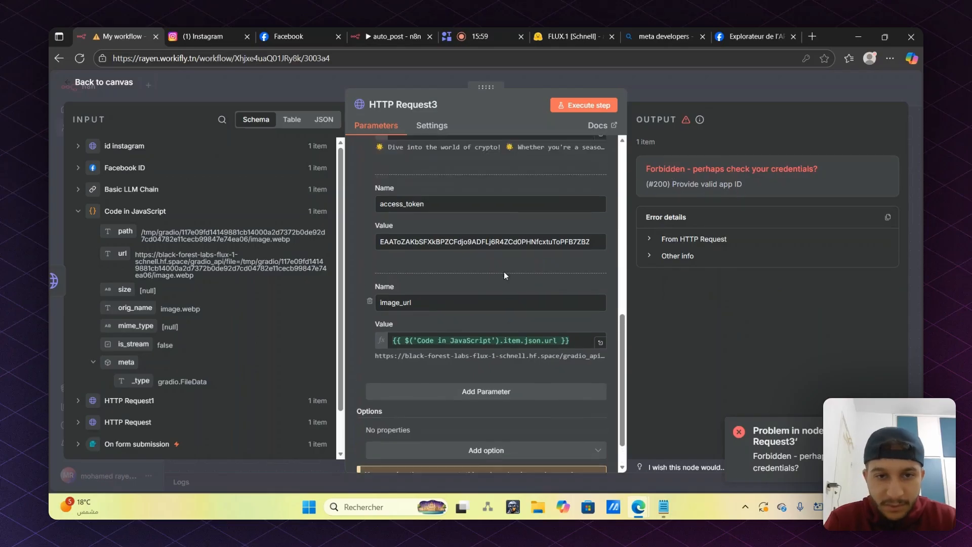
scroll(505, 275, up, 3)
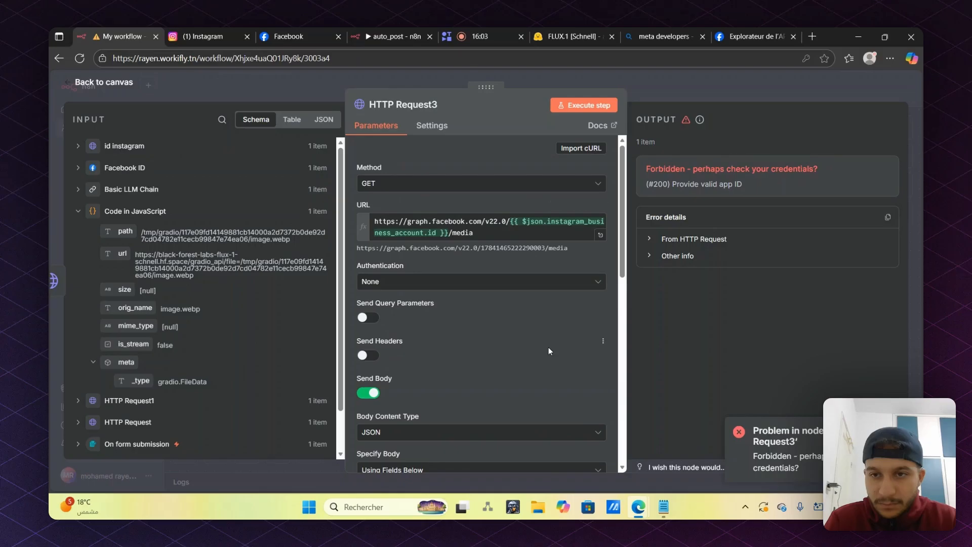
scroll(478, 327, down, 5)
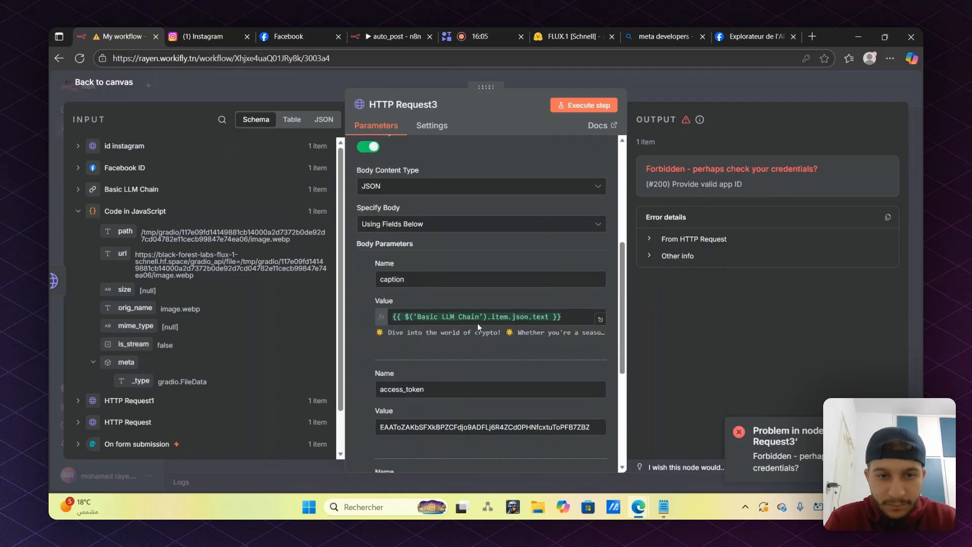
scroll(478, 323, down, 3)
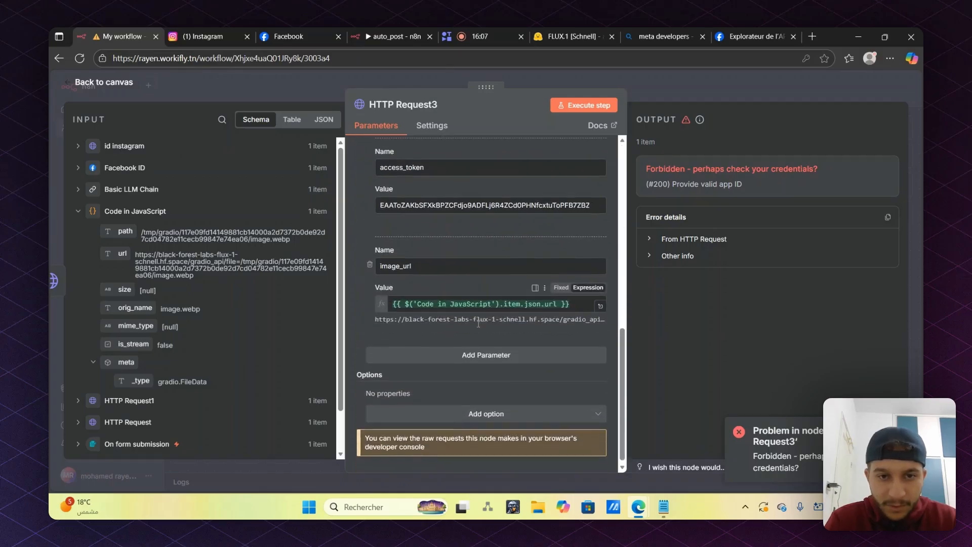
click(601, 277)
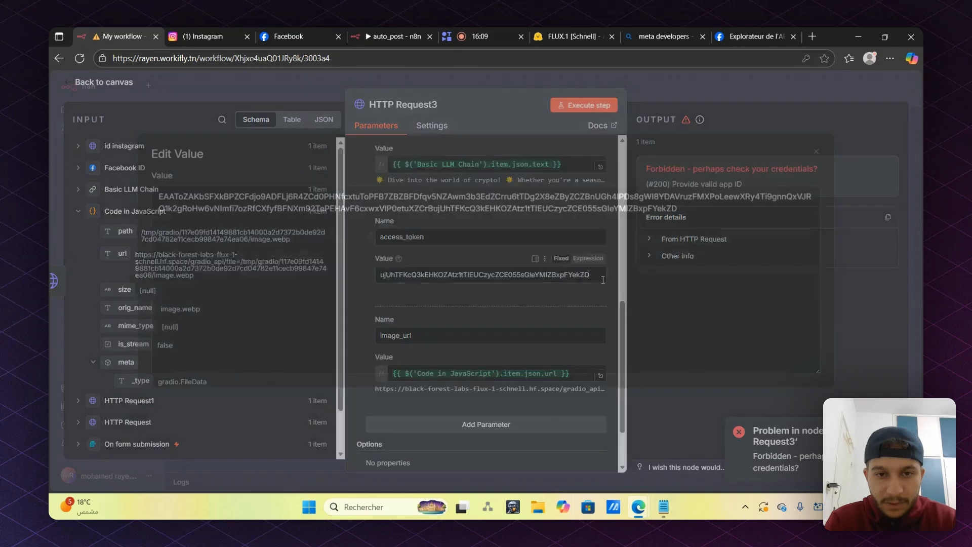
click(813, 156)
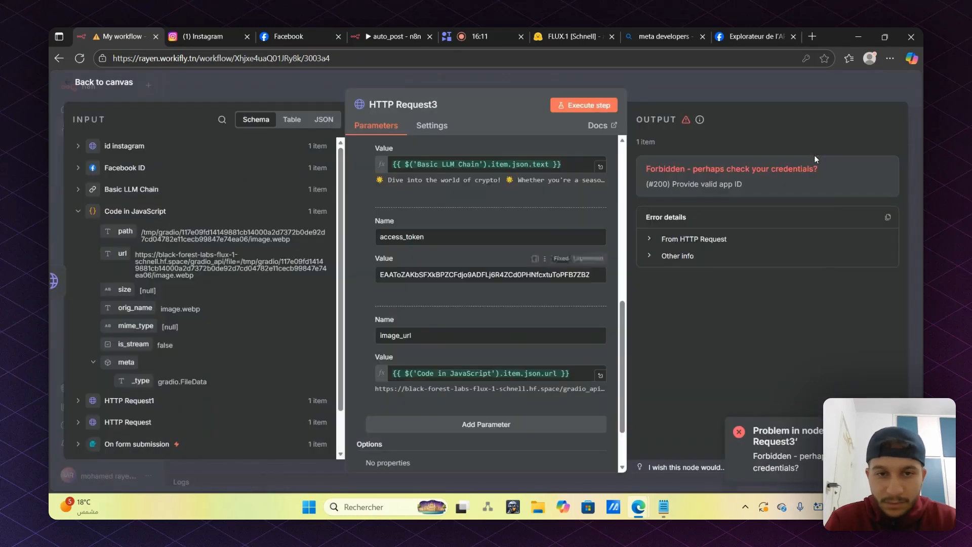
click(582, 106)
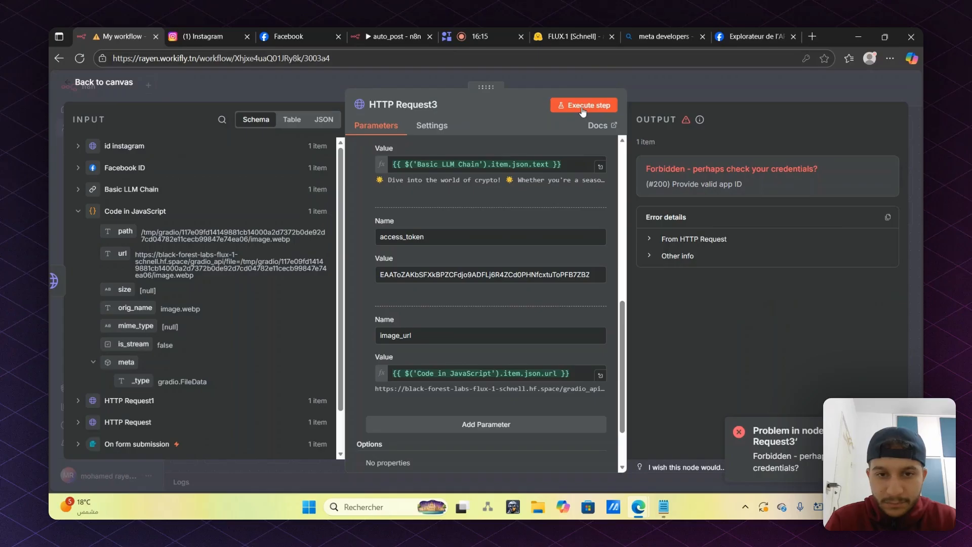
Change the HTTP Request3 node's method to POST and execute the node
scroll(529, 208, up, 4)
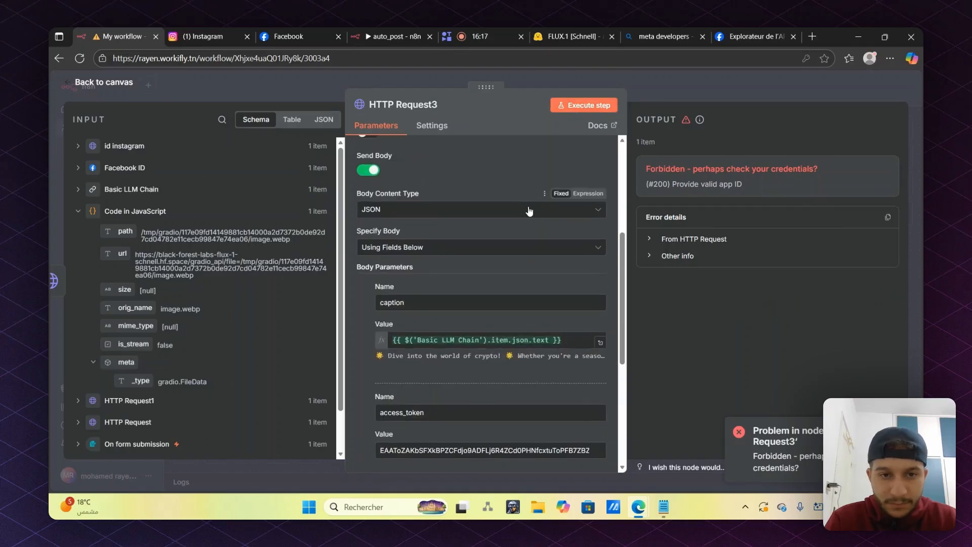
scroll(529, 210, up, 5)
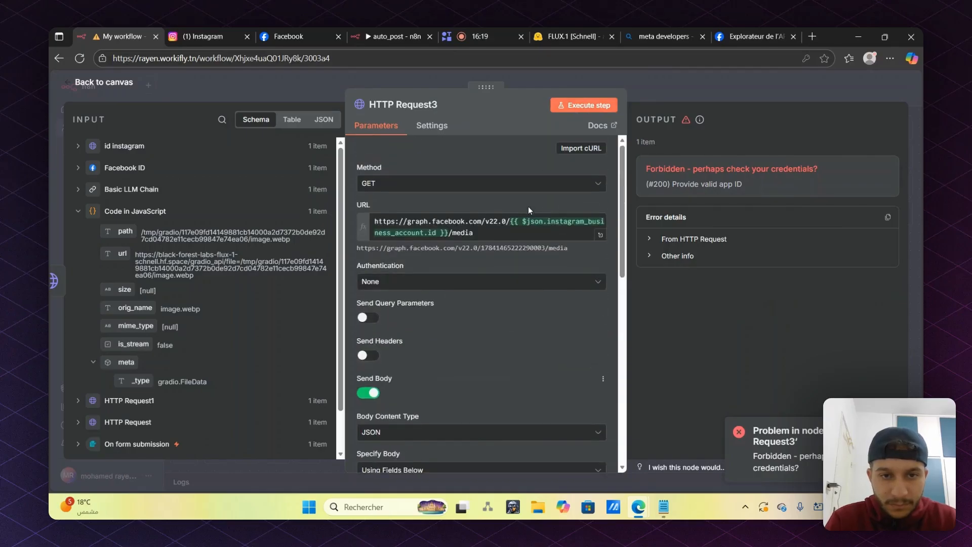
scroll(526, 334, down, 2)
scroll(525, 334, up, 2)
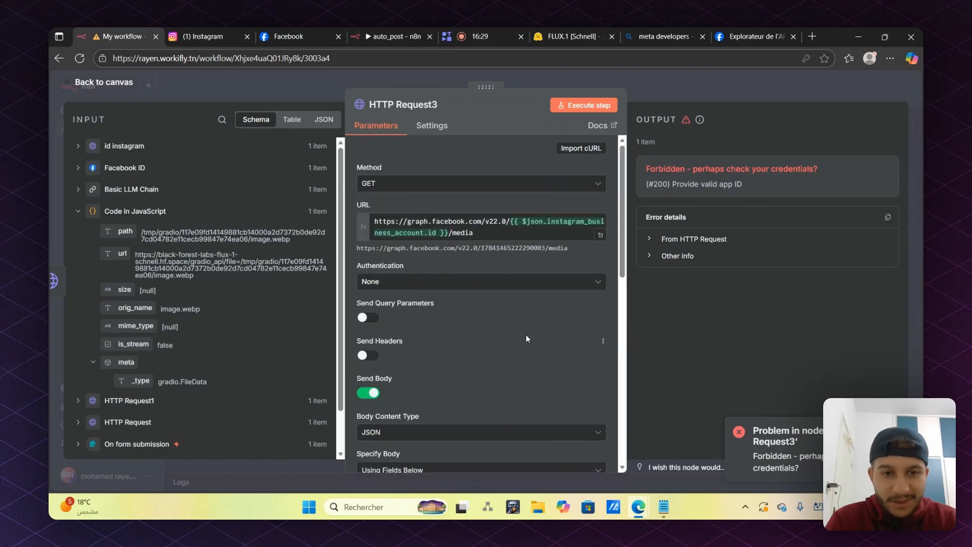
click(367, 184)
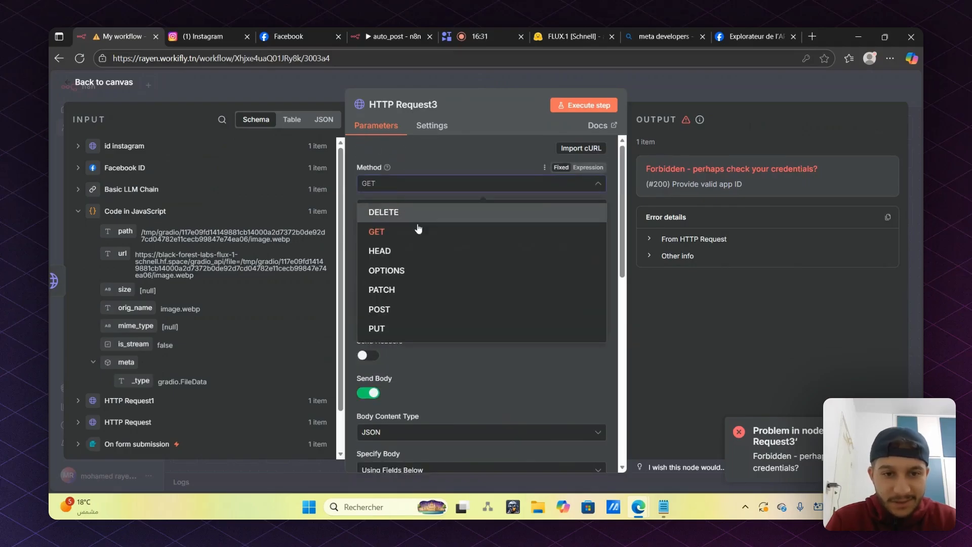
click(379, 309)
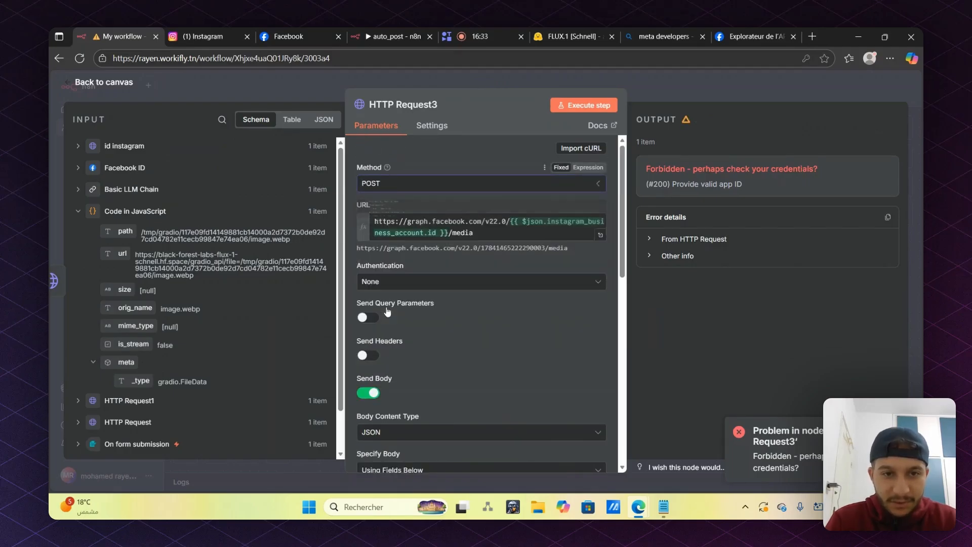
click(584, 105)
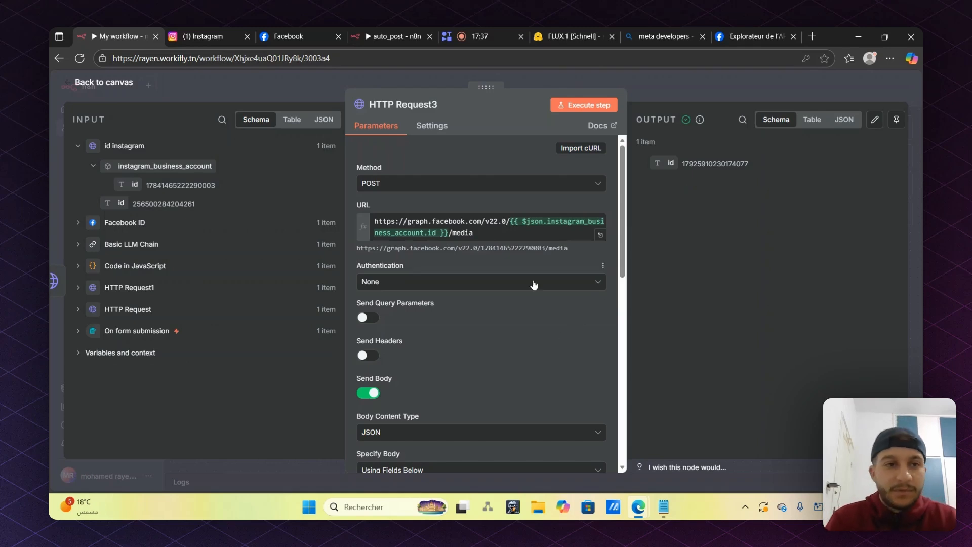
Rename the HTTP Request3 node to "create creative" and return to the canvas
click(420, 105)
key(BackSpace)
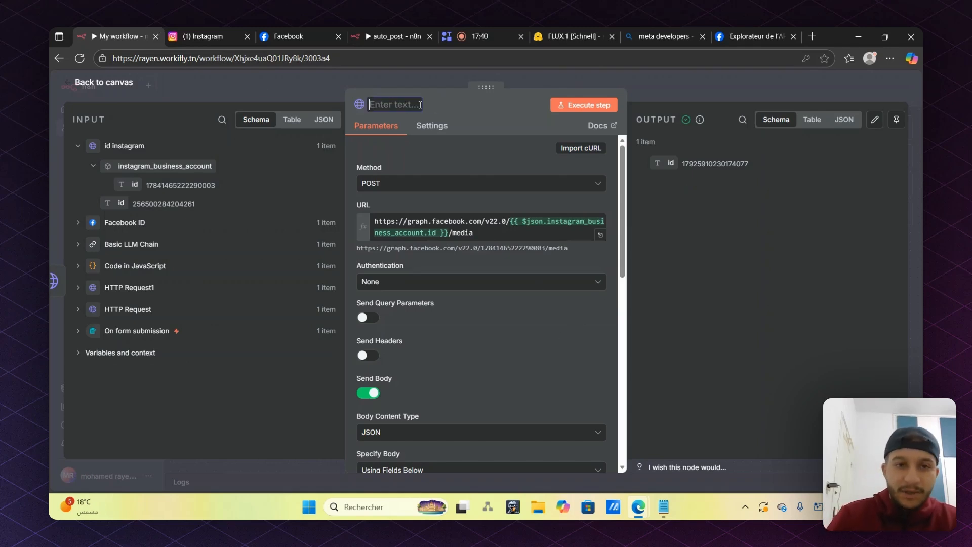
text(create cr)
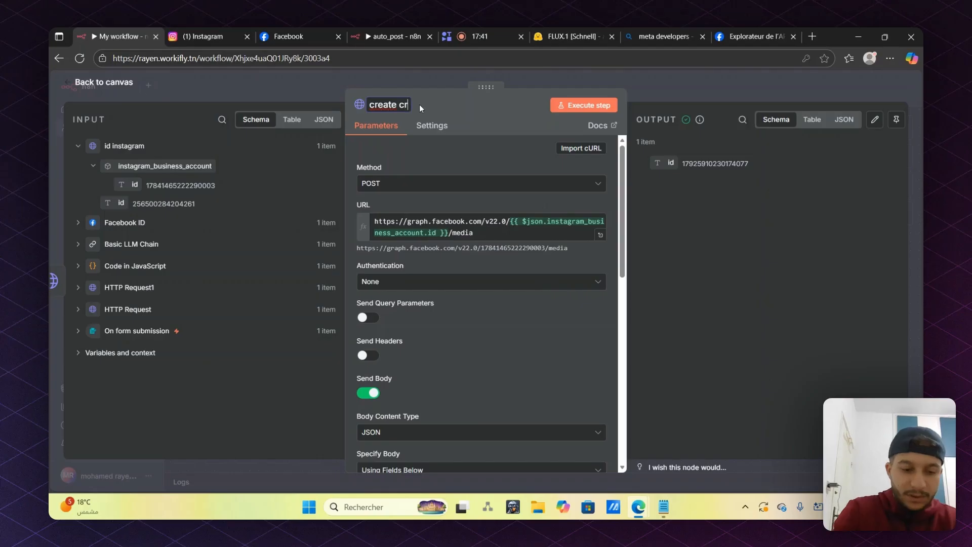
text(eative)
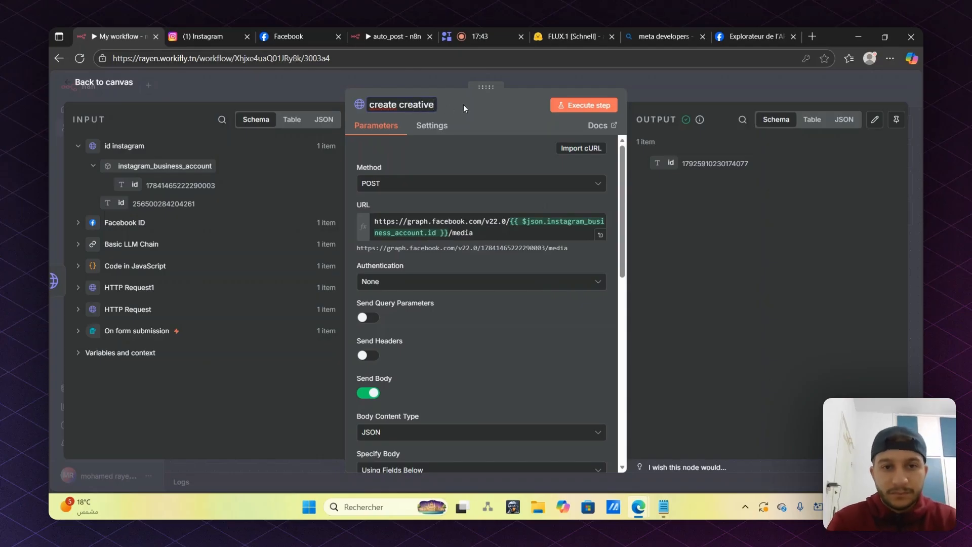
key(Return)
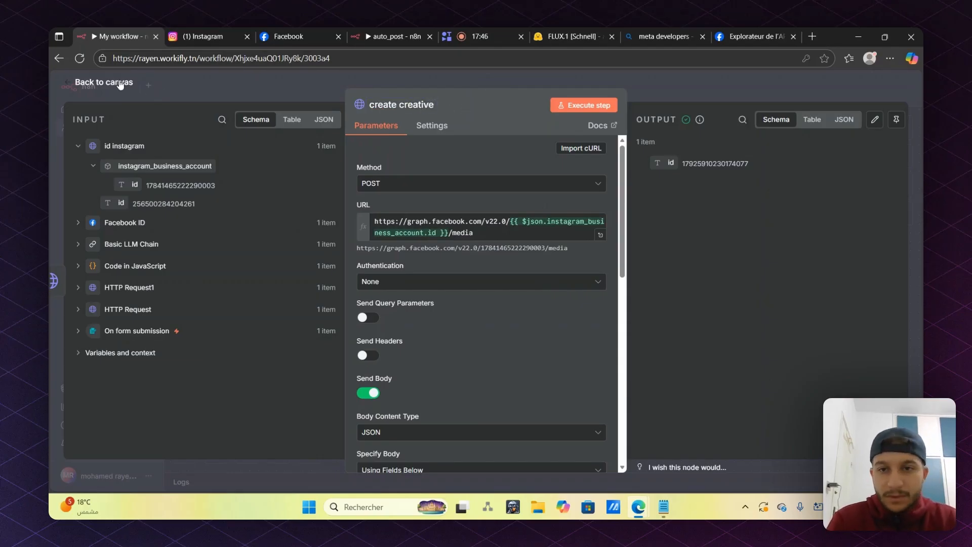
click(120, 82)
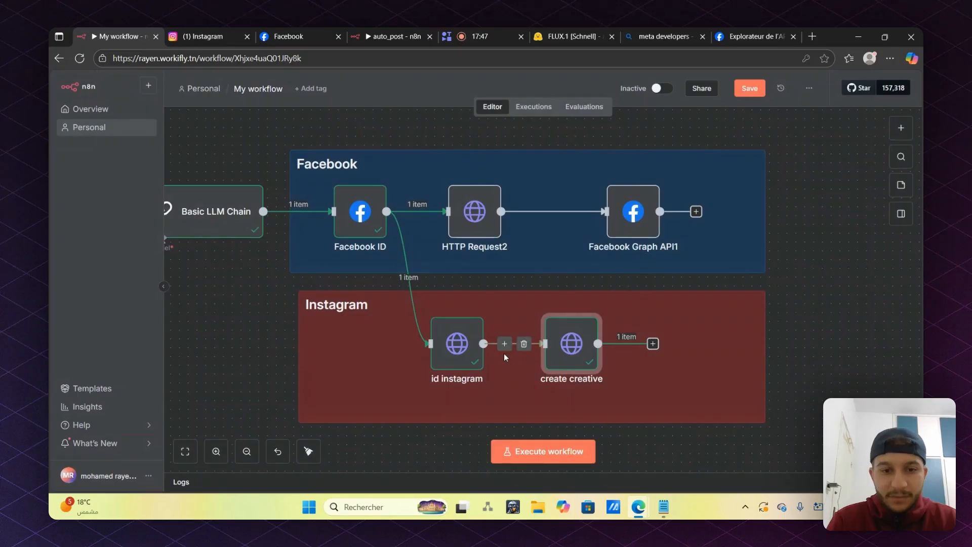
Shift the id instagram and create creative nodes toward the start of the Instagram group and save the workflow
drag(448, 356, 404, 356)
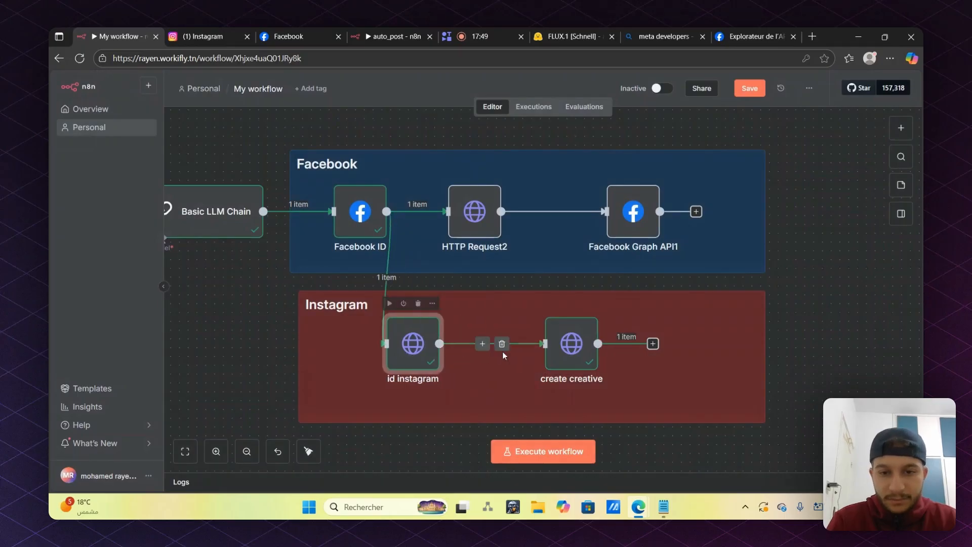
drag(563, 346, 520, 346)
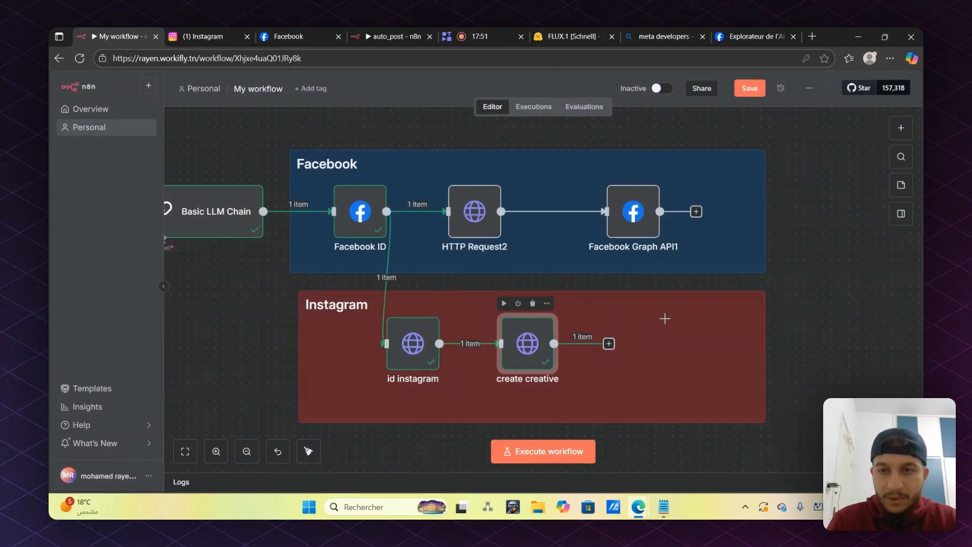
click(753, 91)
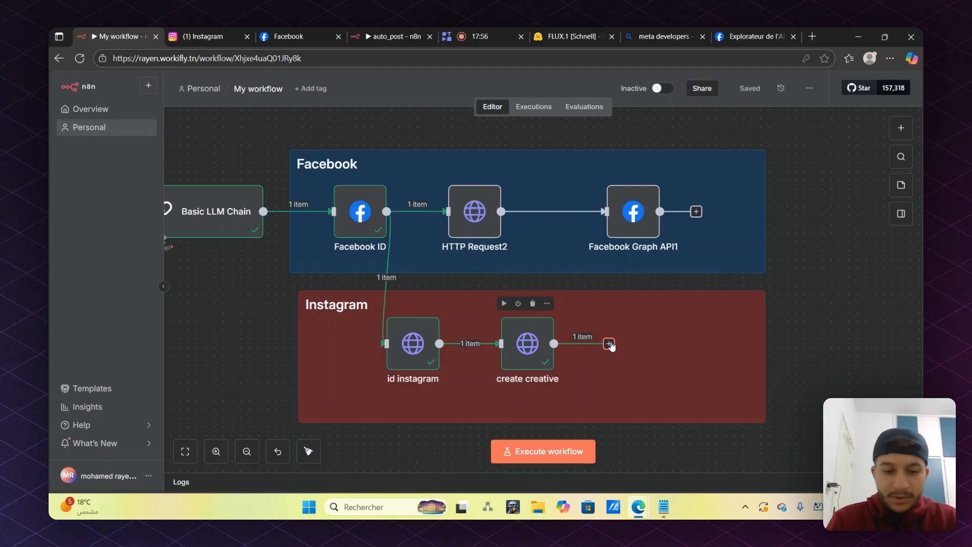
Add a Facebook Graph API node after create creative and set its HTTP request method to POST
click(609, 343)
text(facer)
key(BackSpace)
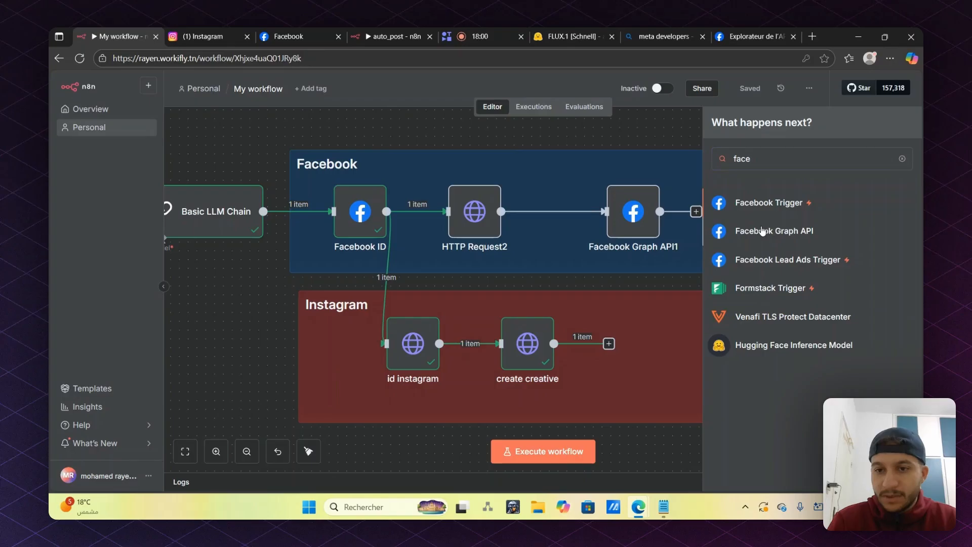
click(762, 230)
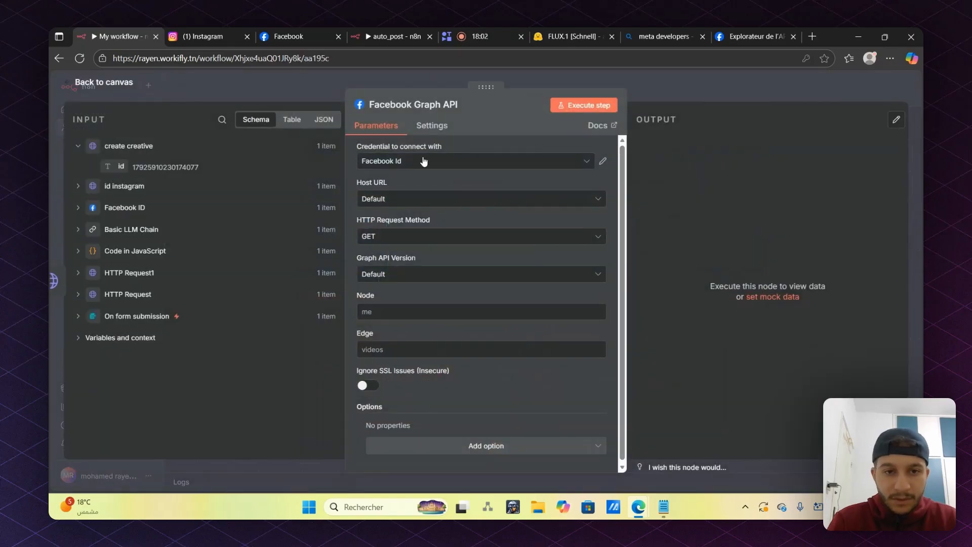
click(405, 236)
click(402, 285)
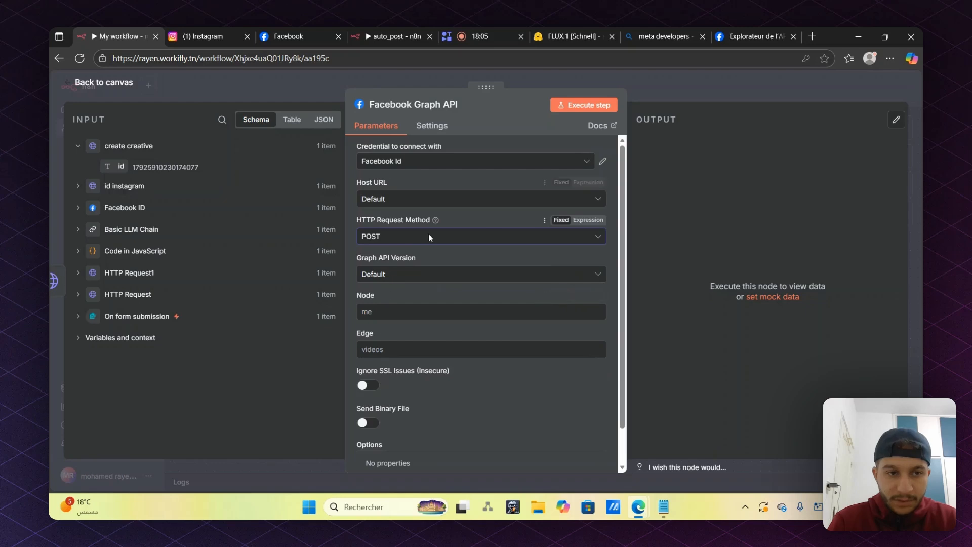
Map the Facebook Graph API node's Node field to the instagram_business_account id from the id instagram output
click(430, 312)
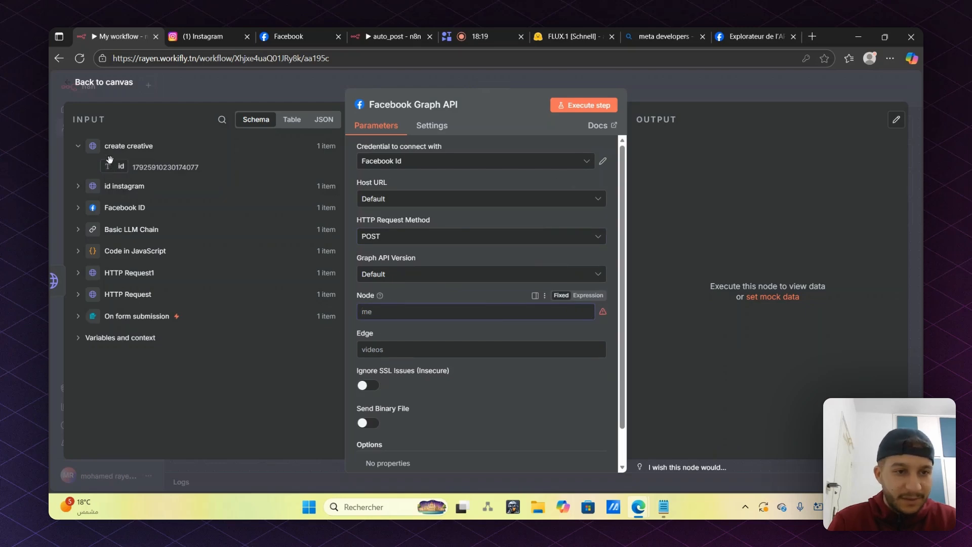
click(130, 186)
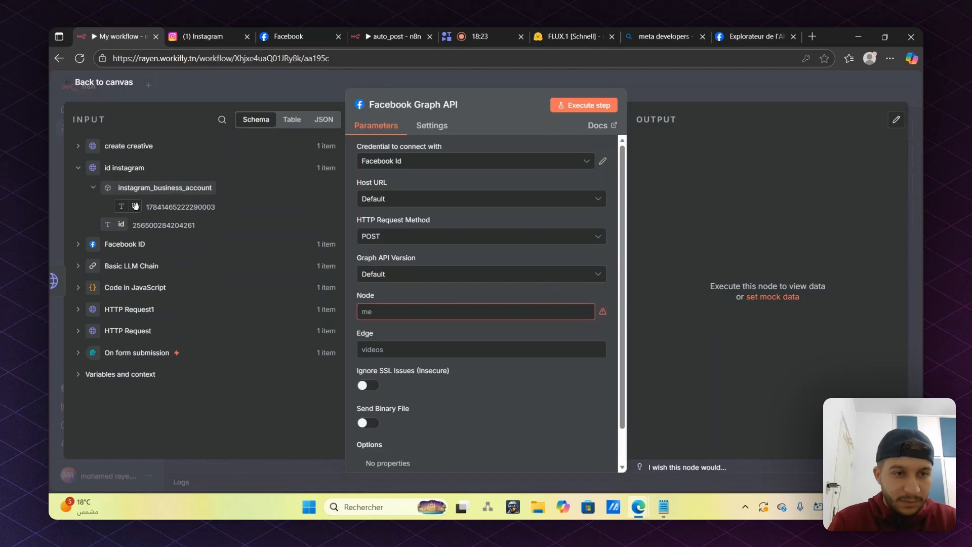
drag(135, 205, 394, 318)
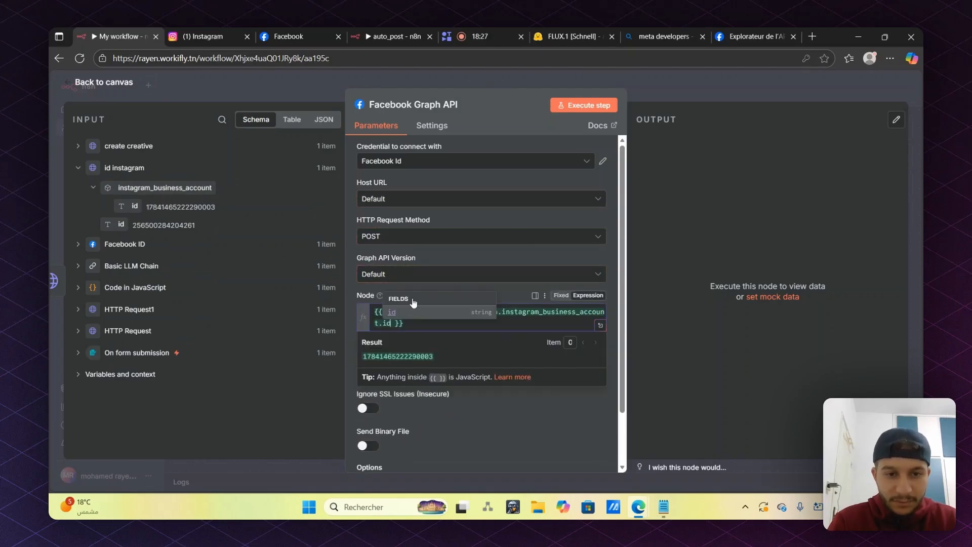
Copy the Edge value from the instagram node in auto_post and set the Edge in My workflow to media_publish
click(387, 28)
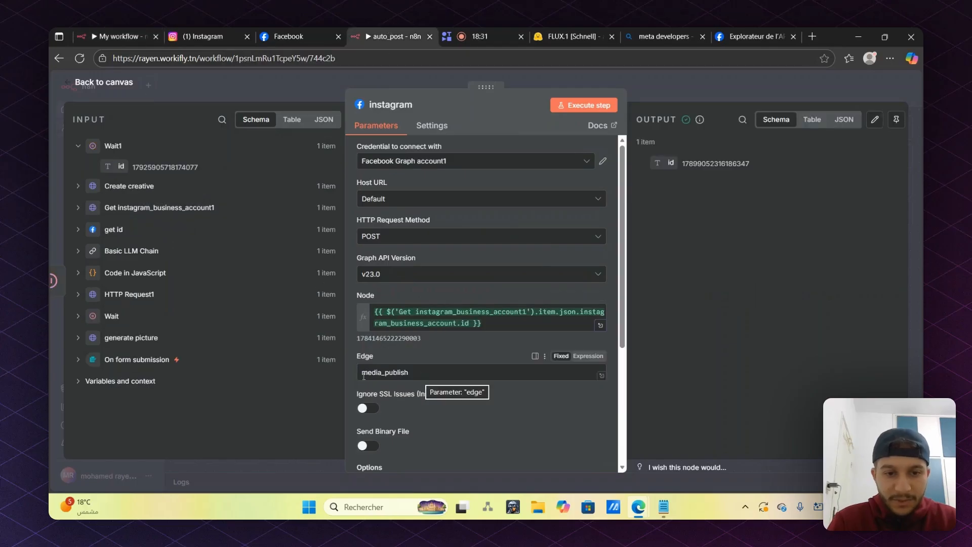
drag(411, 373, 365, 376)
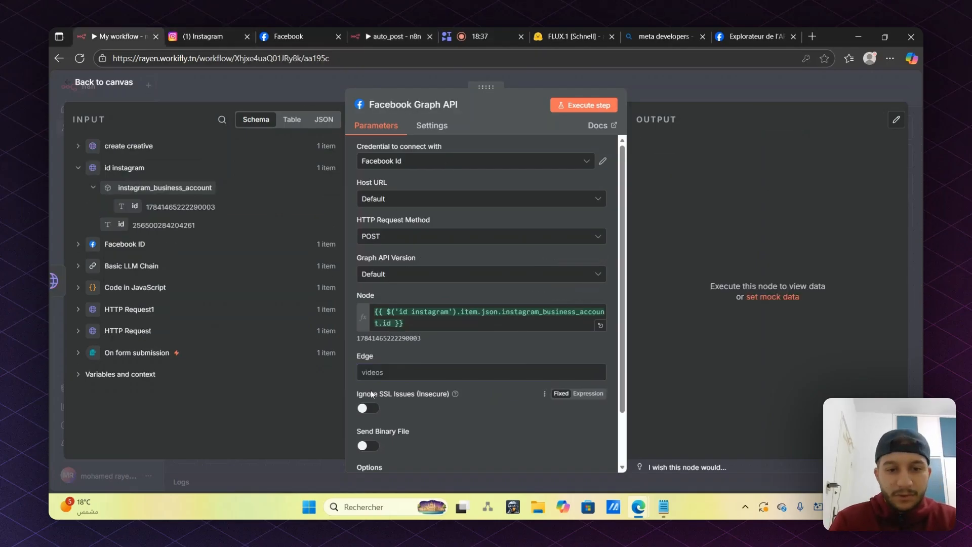
click(403, 372)
text(media_publish)
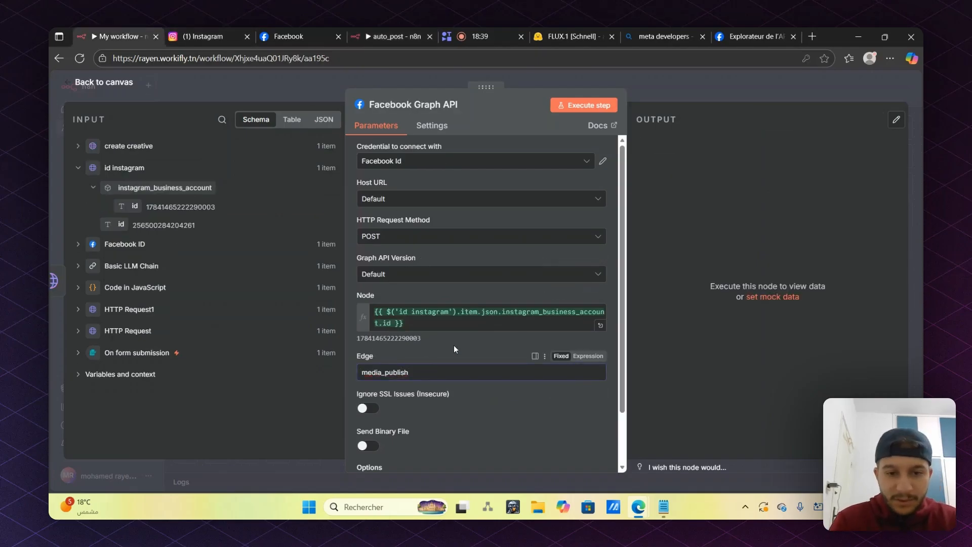
Check the query parameters of auto_post's instagram node and add a query parameter named creation_id to the Facebook Graph API node in My workflow
scroll(454, 345, down, 2)
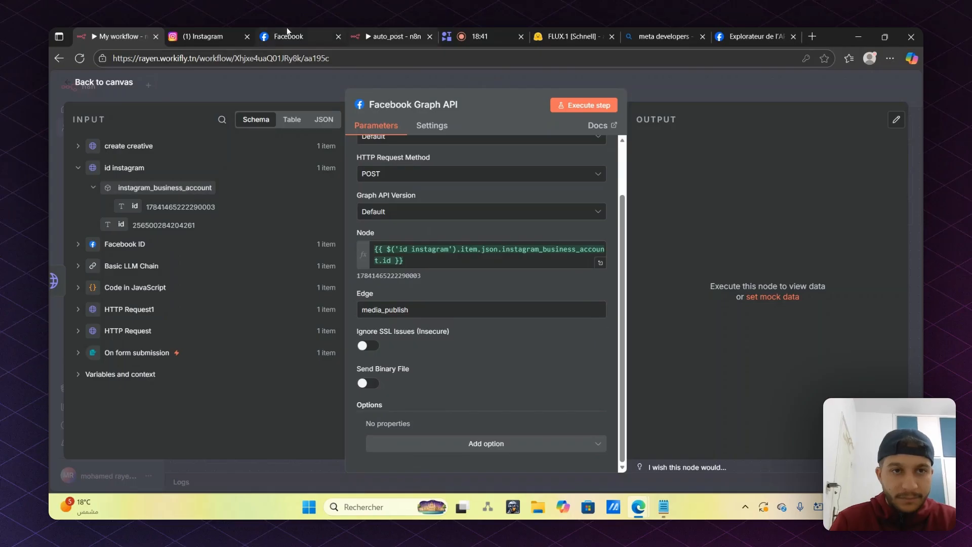
click(380, 29)
scroll(478, 390, down, 5)
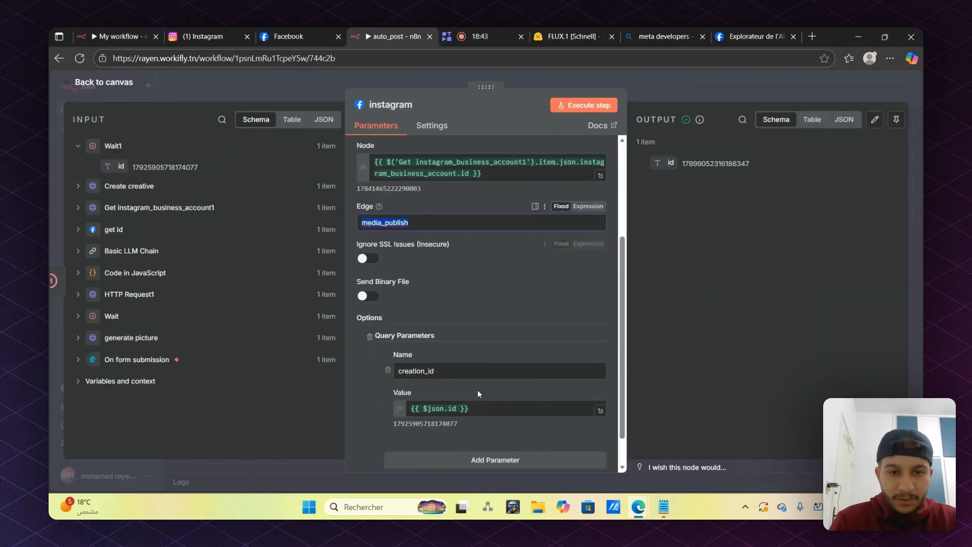
scroll(478, 390, down, 1)
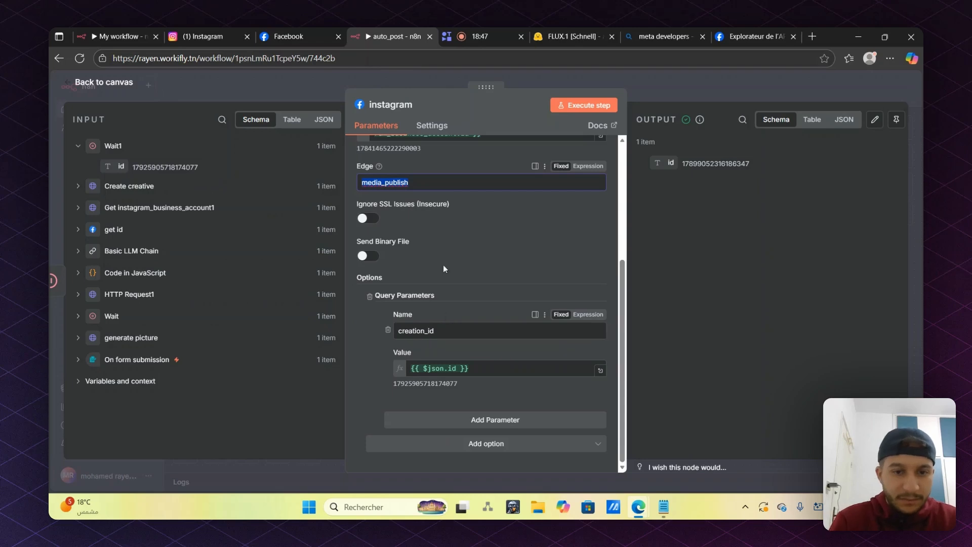
click(118, 37)
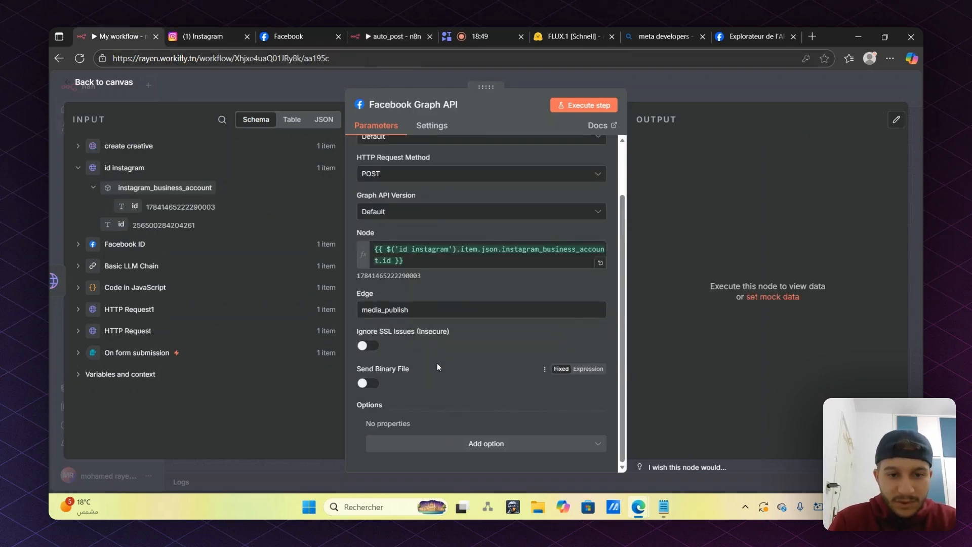
click(488, 443)
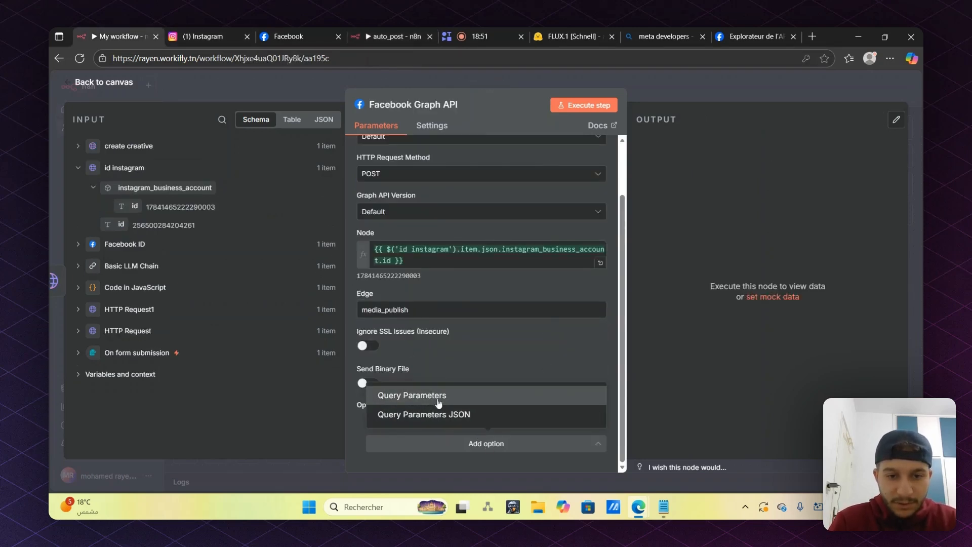
click(434, 399)
scroll(433, 396, down, 1)
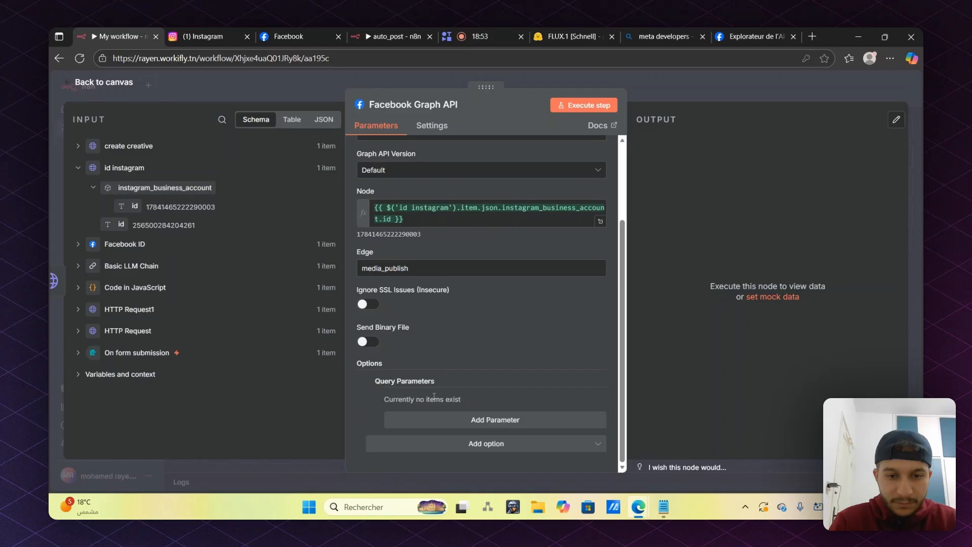
click(498, 419)
scroll(497, 347, down, 2)
click(448, 344)
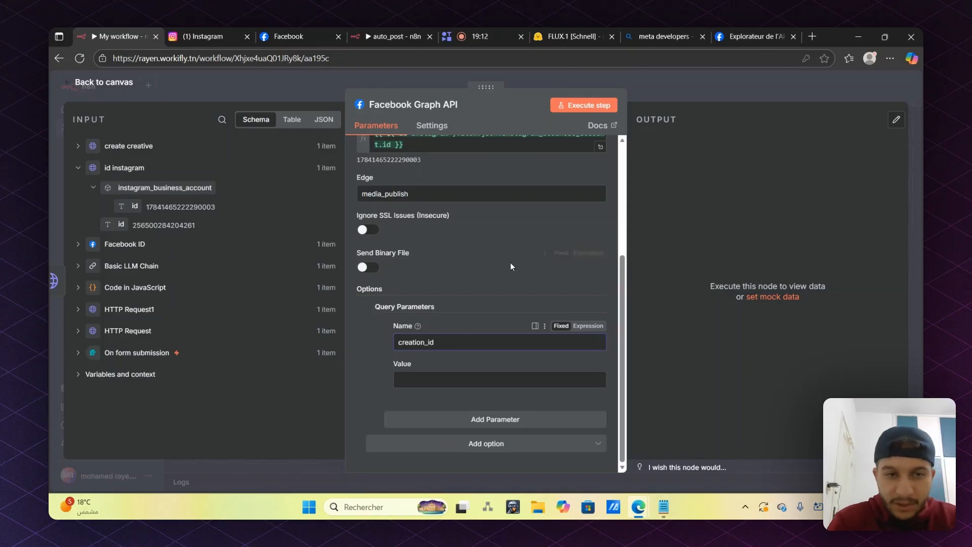
Map the creation_id parameter's value to the id output of create creative and execute the node
click(112, 146)
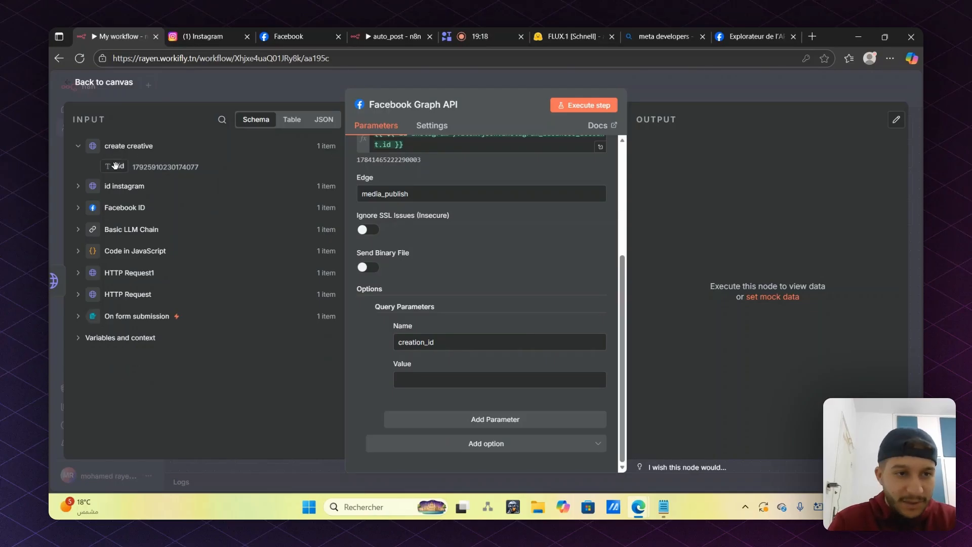
drag(117, 167, 406, 386)
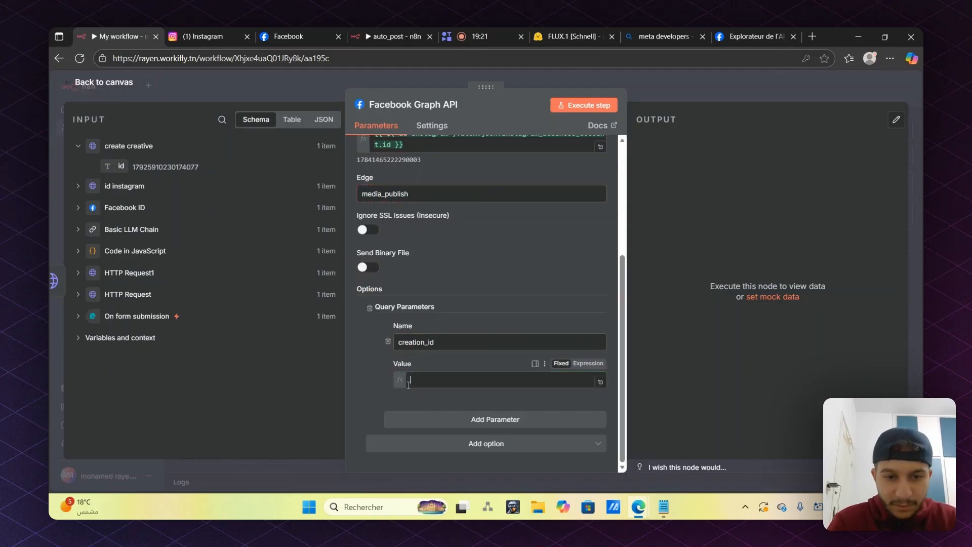
click(585, 106)
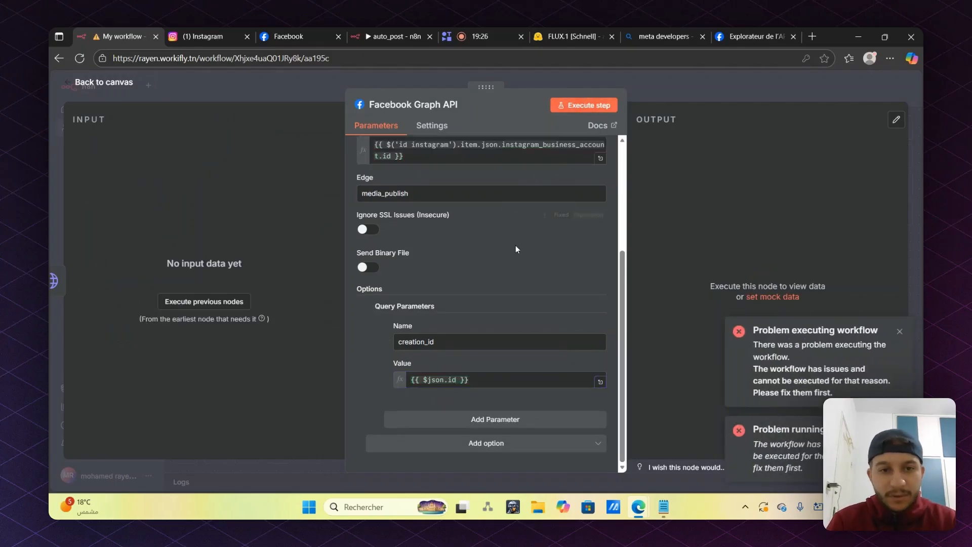
Set the node's Graph API version to v22.0, then save the workflow from the canvas and dismiss the error notifications
scroll(516, 245, up, 3)
click(393, 273)
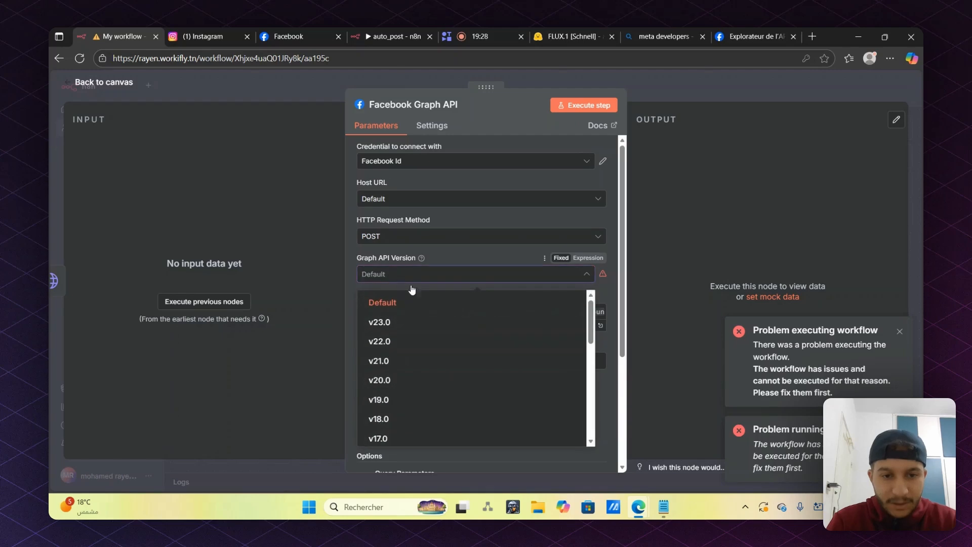
click(387, 340)
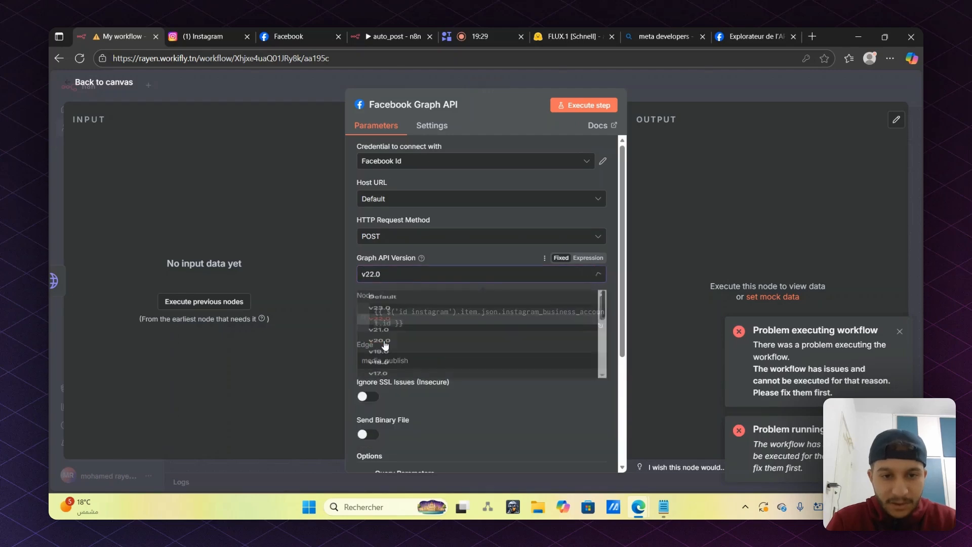
click(103, 82)
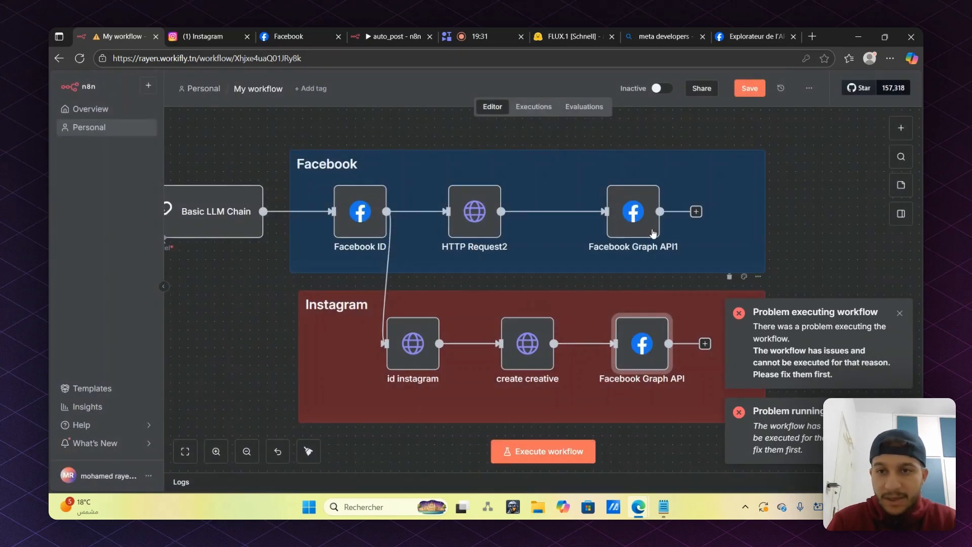
click(750, 88)
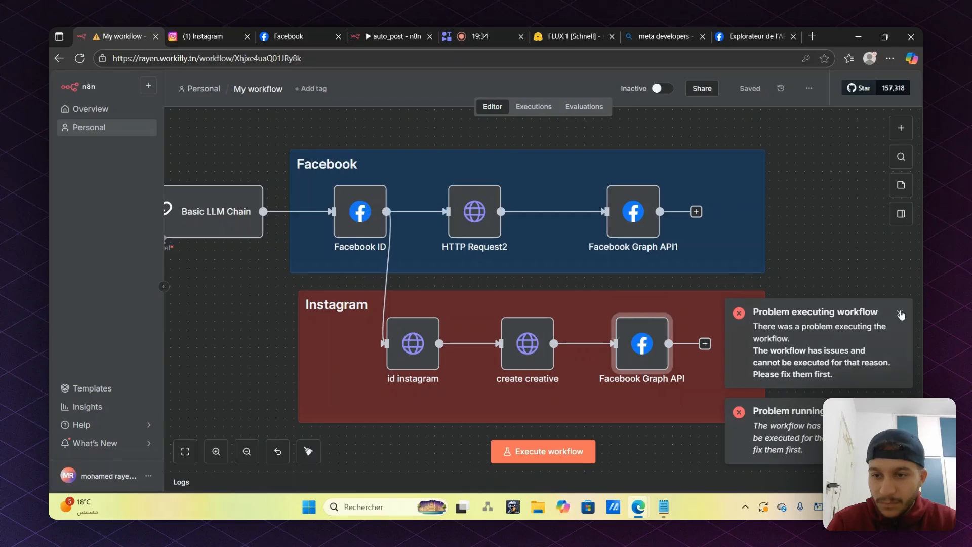
click(900, 313)
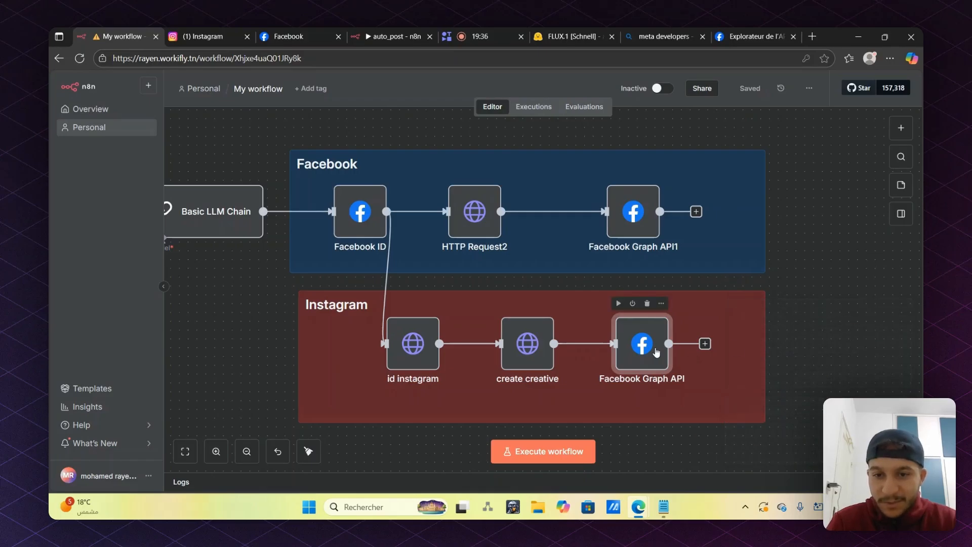
Insert a Wait node of 5 seconds between create creative and the Facebook Graph API node in the Instagram branch, and save the workflow
drag(647, 343, 727, 341)
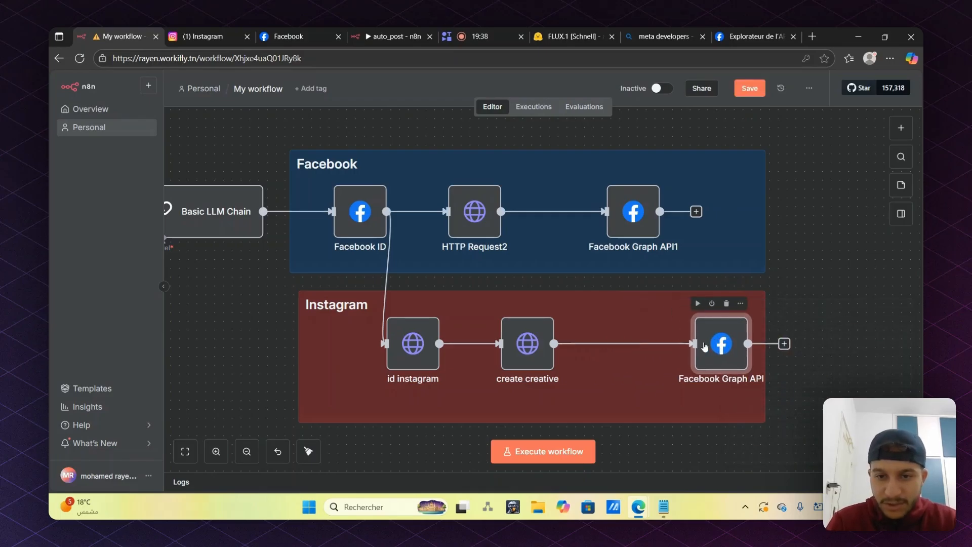
click(639, 347)
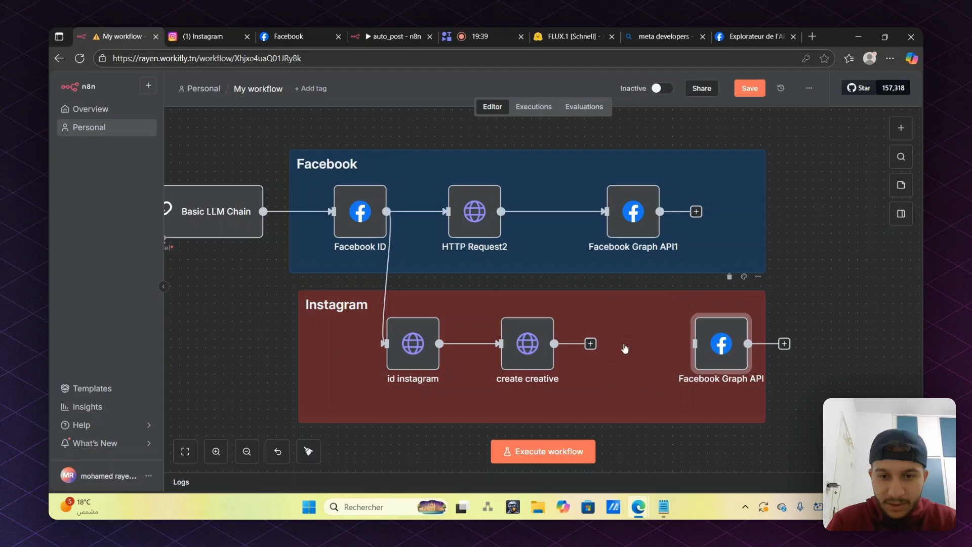
click(590, 343)
text(wait)
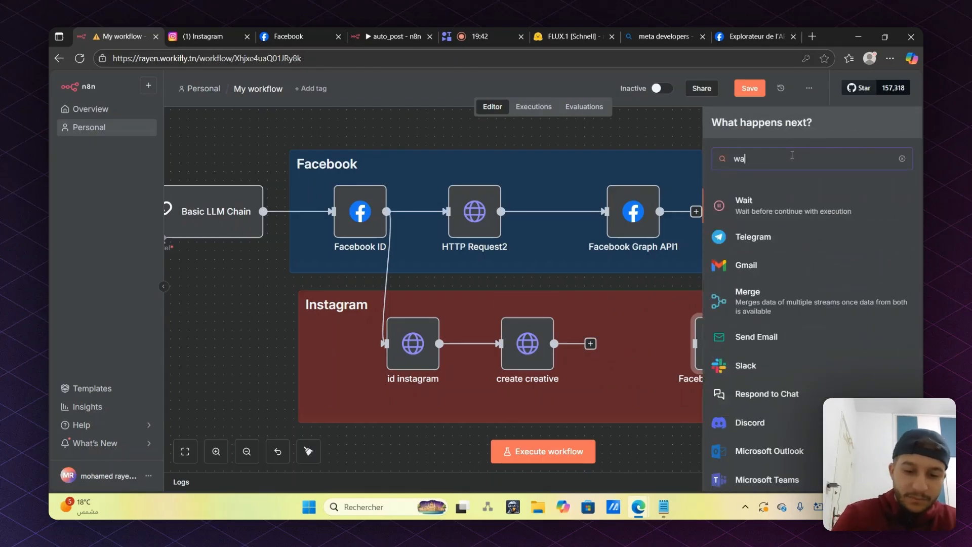
click(746, 204)
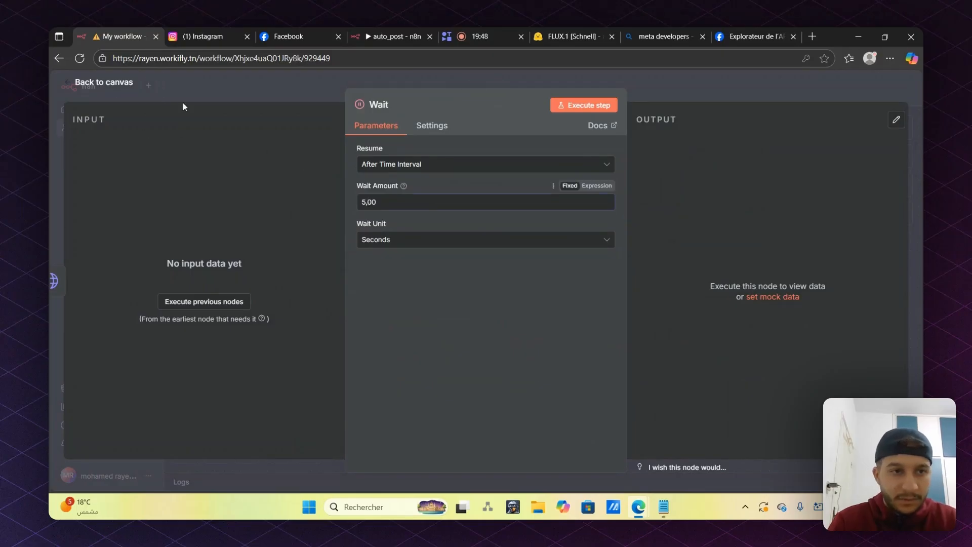
click(109, 83)
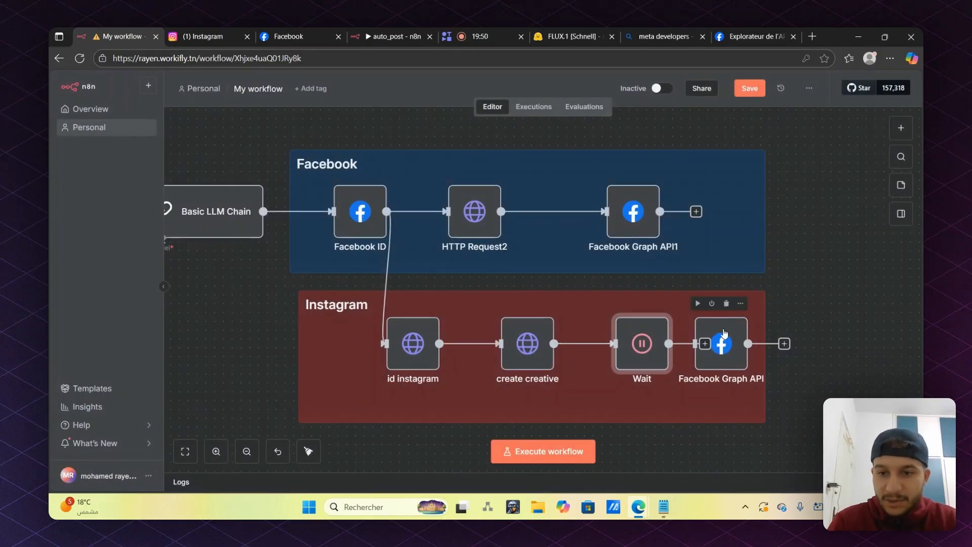
drag(642, 349, 624, 349)
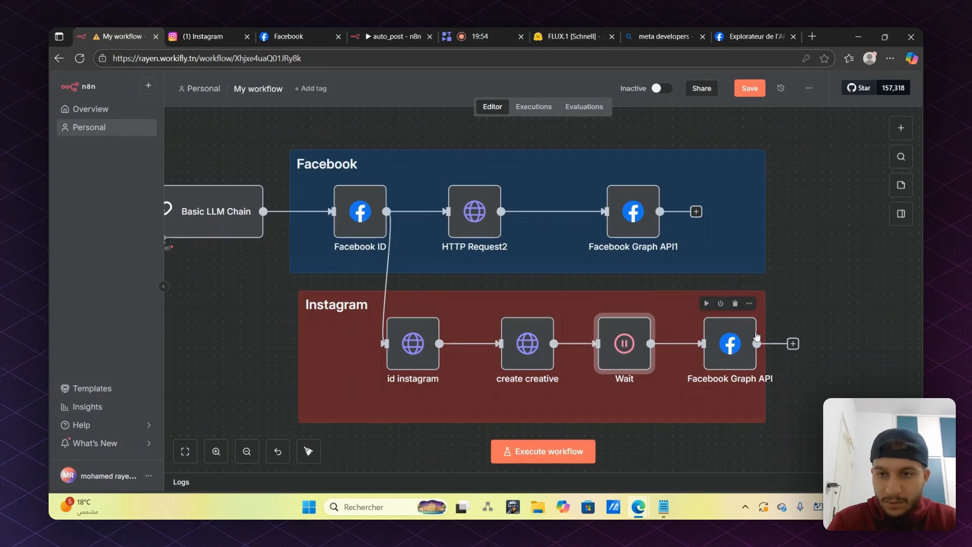
key(ctrl+s)
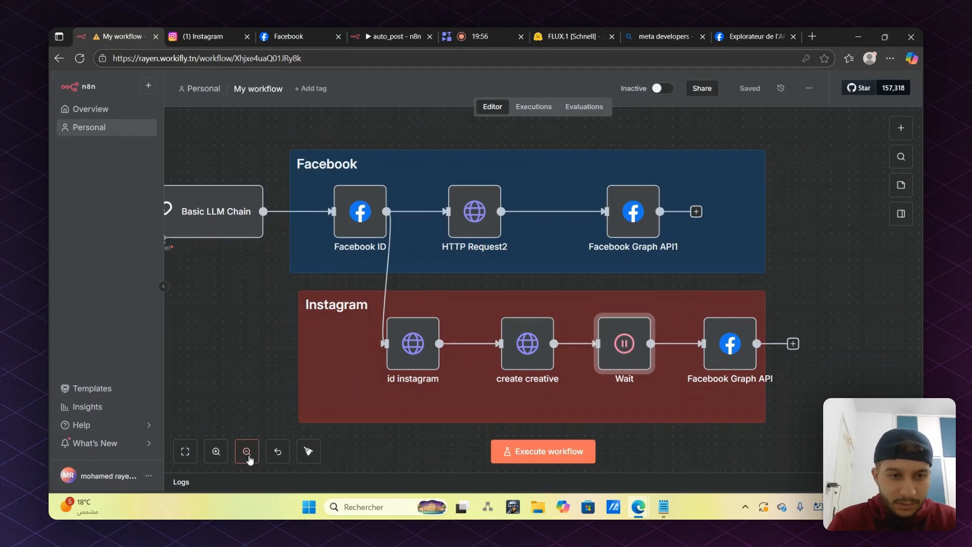
Execute the whole workflow and submit its test form with sujet "intelligence artificielle" and langue arabic
click(247, 452)
click(247, 452)
click(248, 452)
click(248, 452)
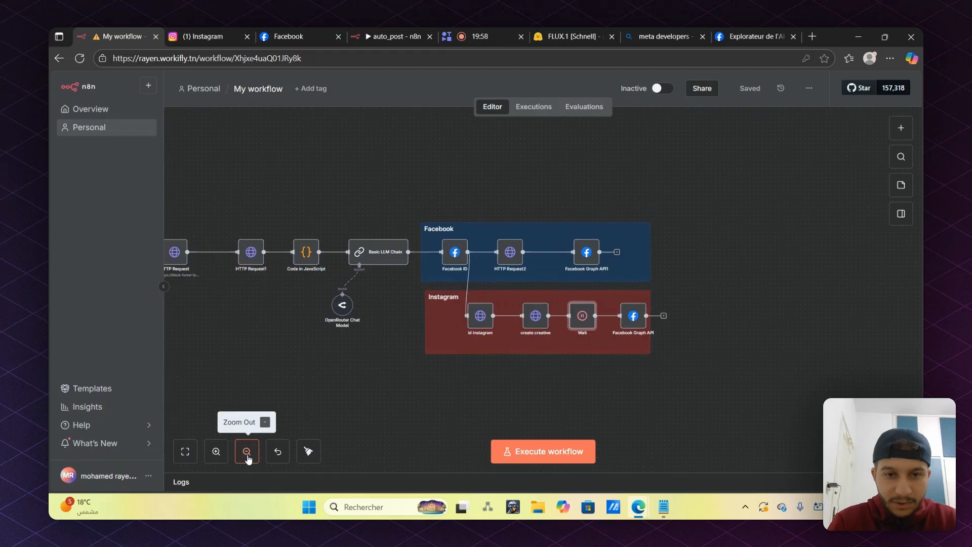
click(247, 454)
scroll(253, 304, left, 3)
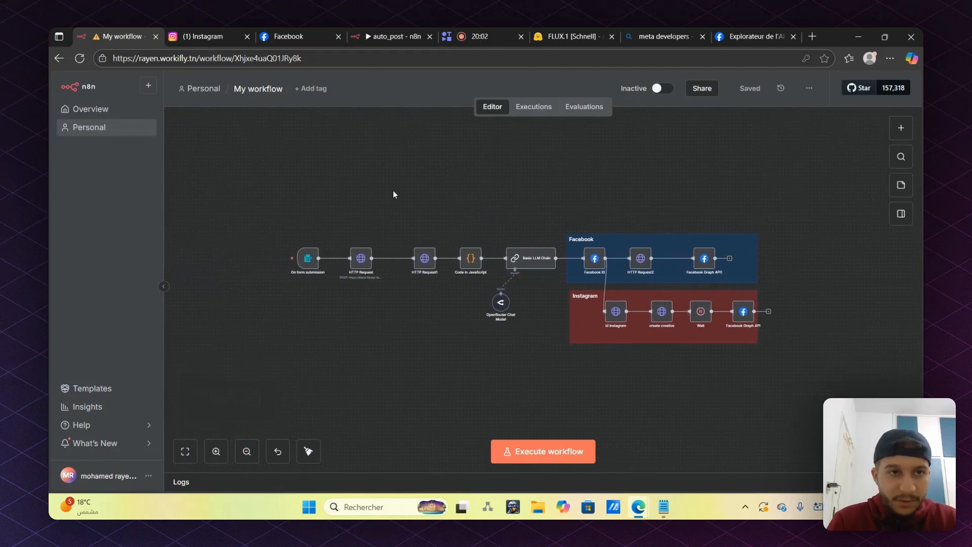
click(549, 451)
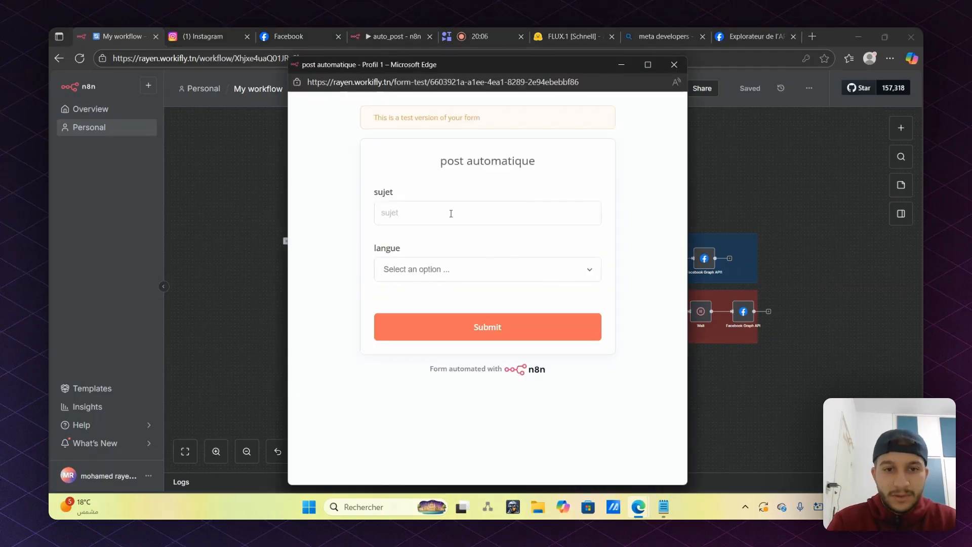
click(451, 213)
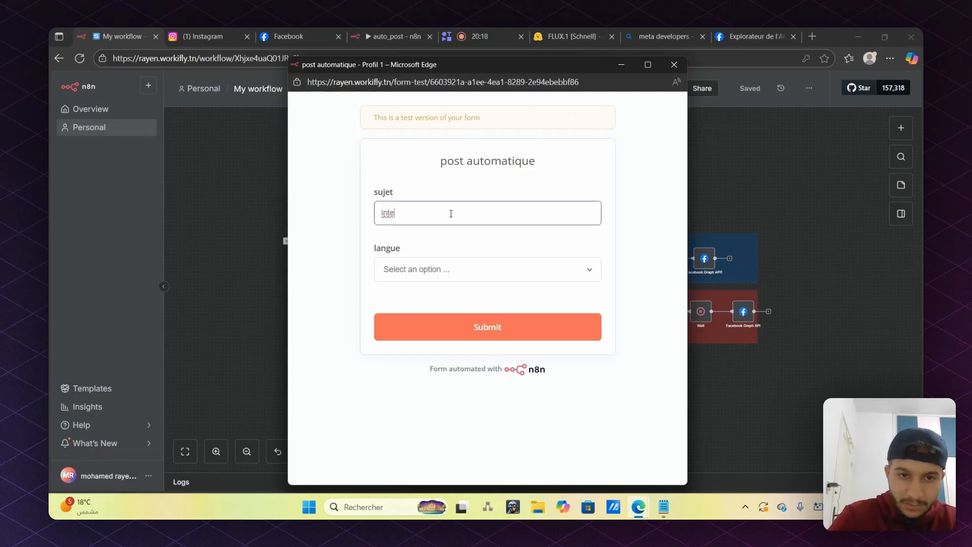
text(gence artificielle)
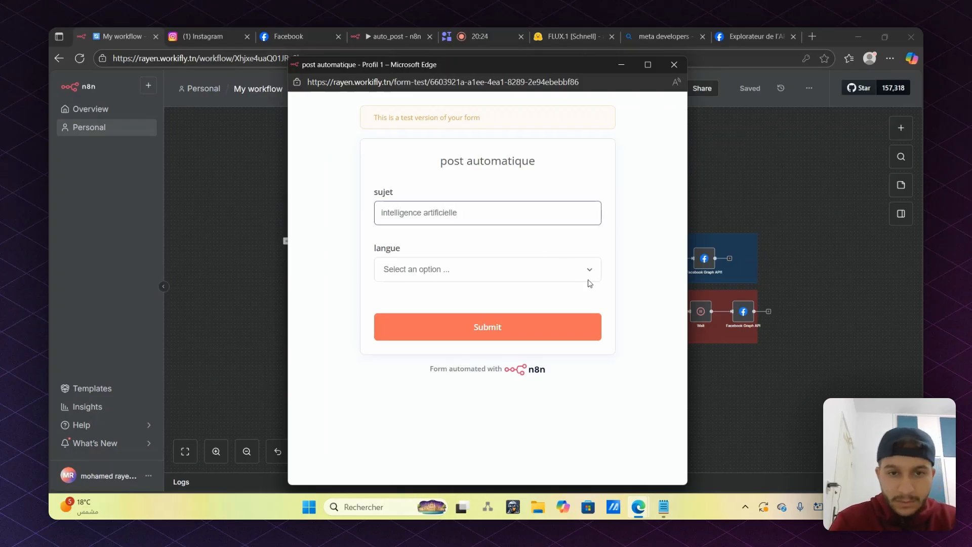
click(476, 277)
click(434, 332)
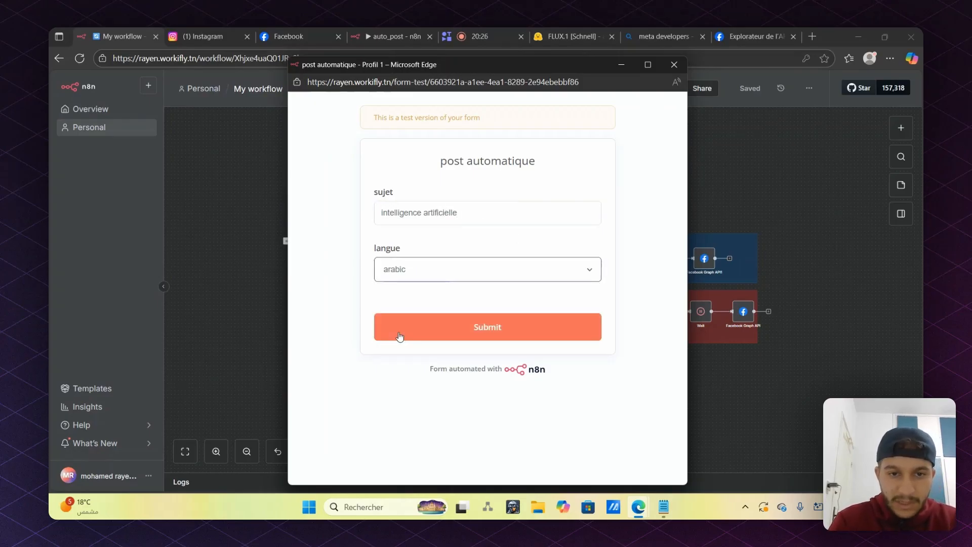
click(481, 326)
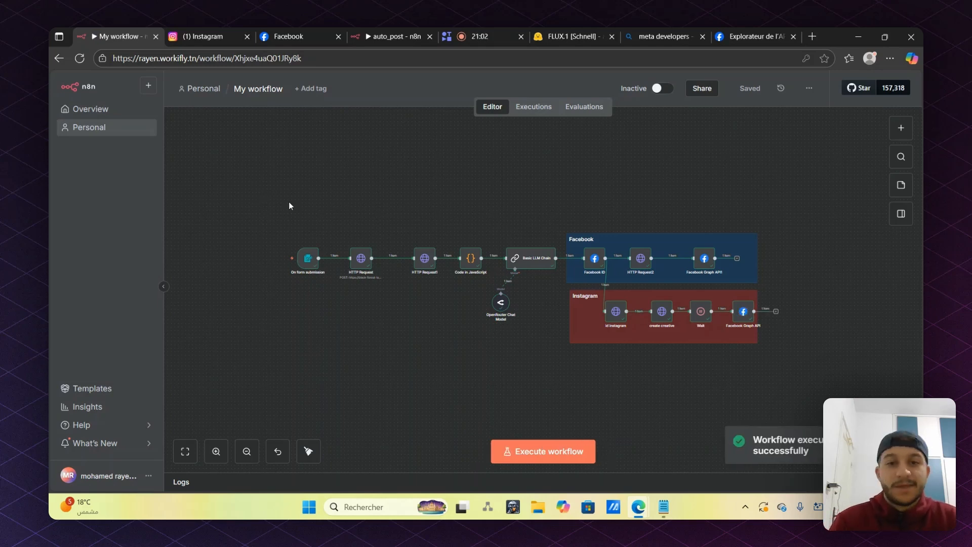
Switch to Instagram, reload the life_shop24 profile and open the newest post to check its image and caption
click(215, 31)
click(113, 133)
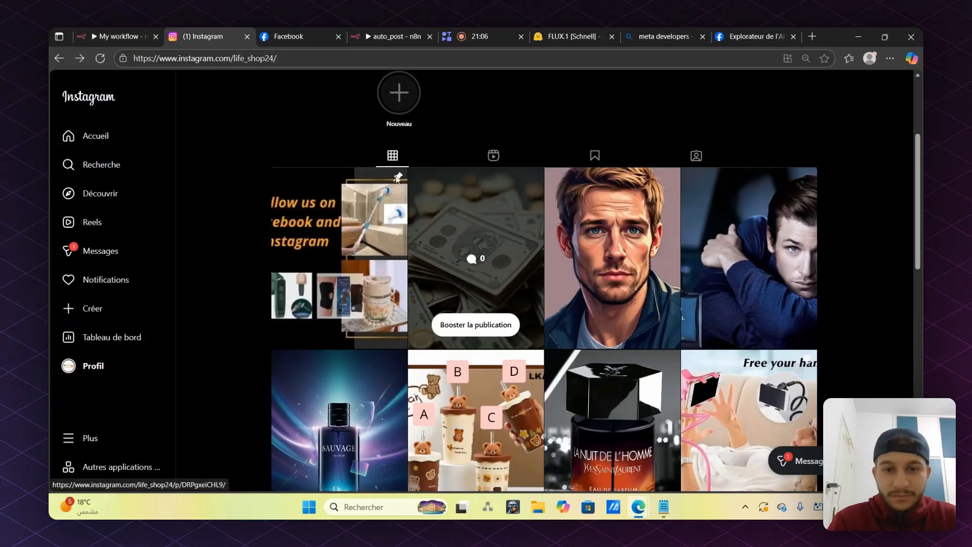
click(100, 58)
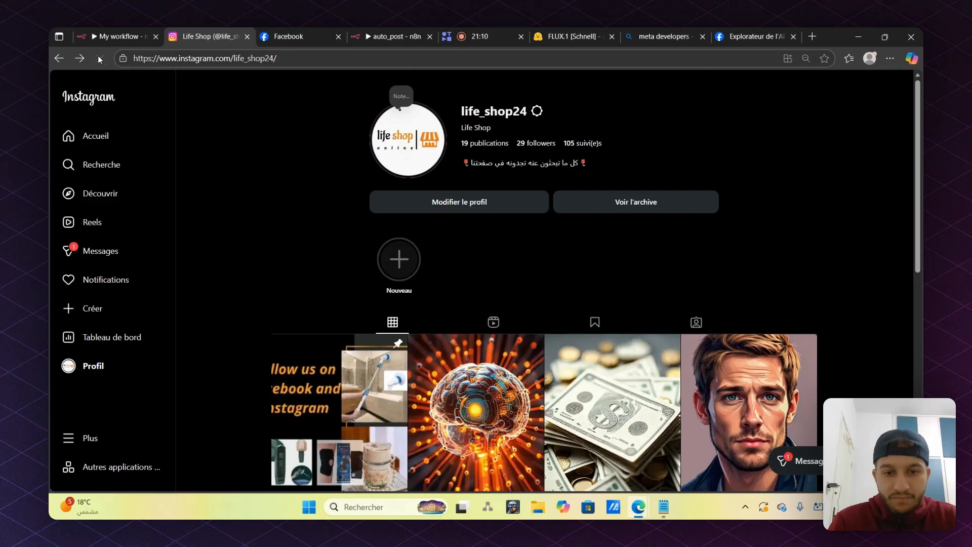
scroll(505, 255, down, 3)
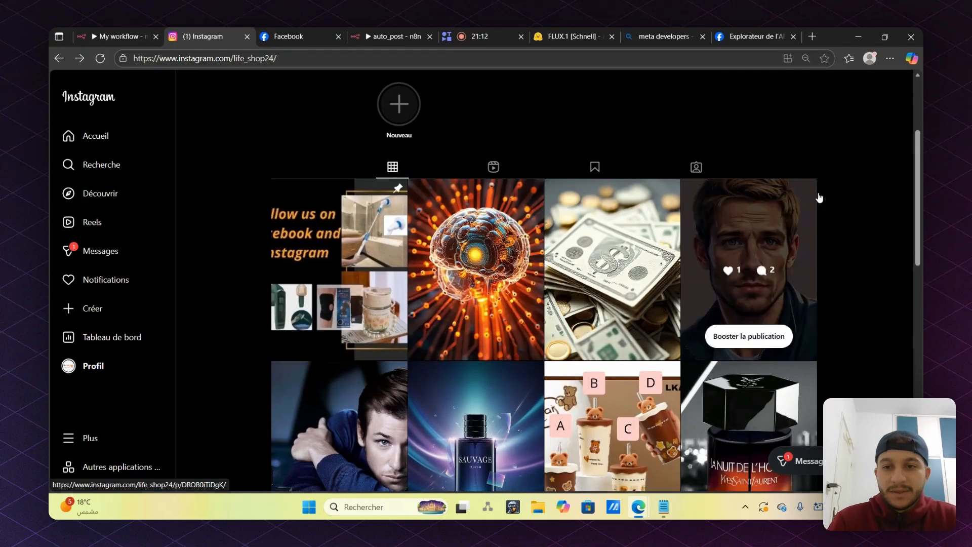
click(517, 231)
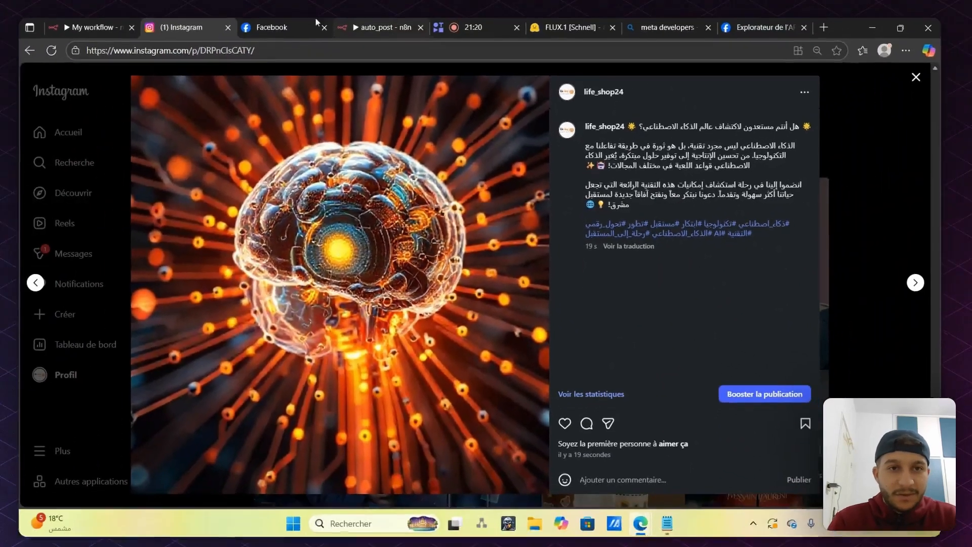
Switch to Facebook, reload the Life shop page and examine the newest post's full text and image
click(288, 34)
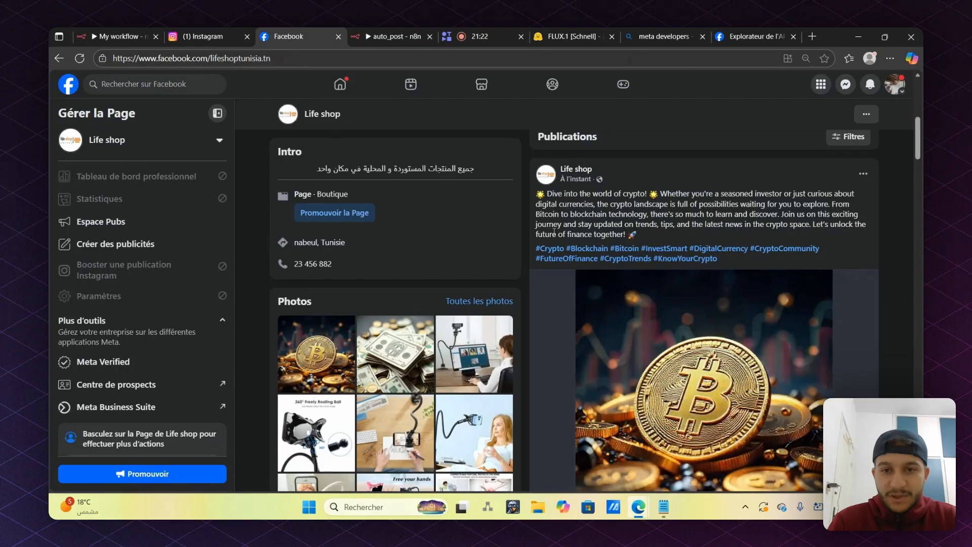
scroll(750, 346, up, 2)
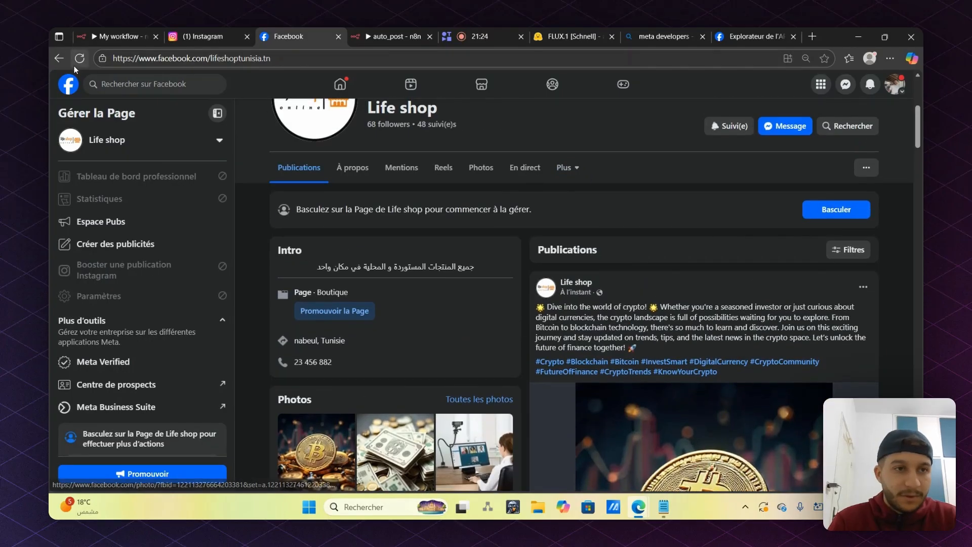
click(78, 60)
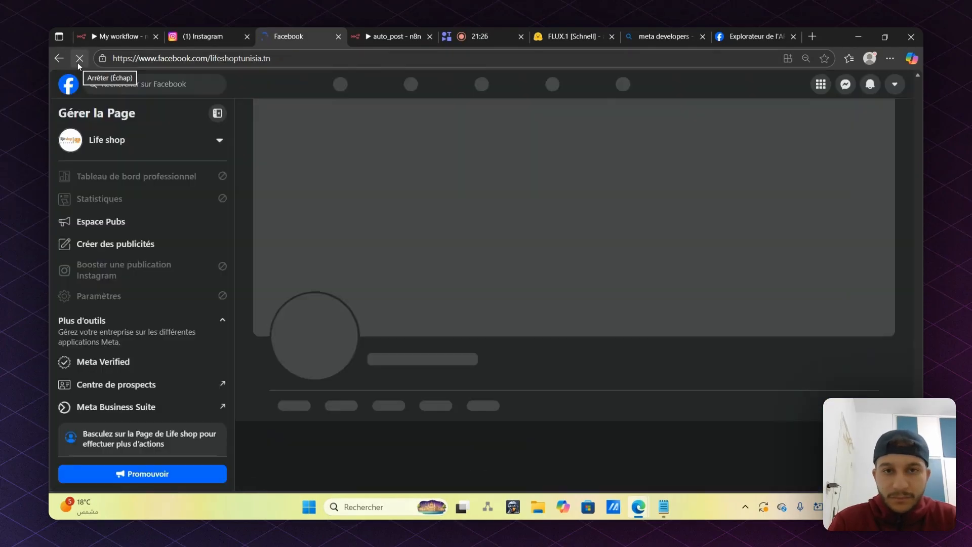
scroll(669, 238, down, 5)
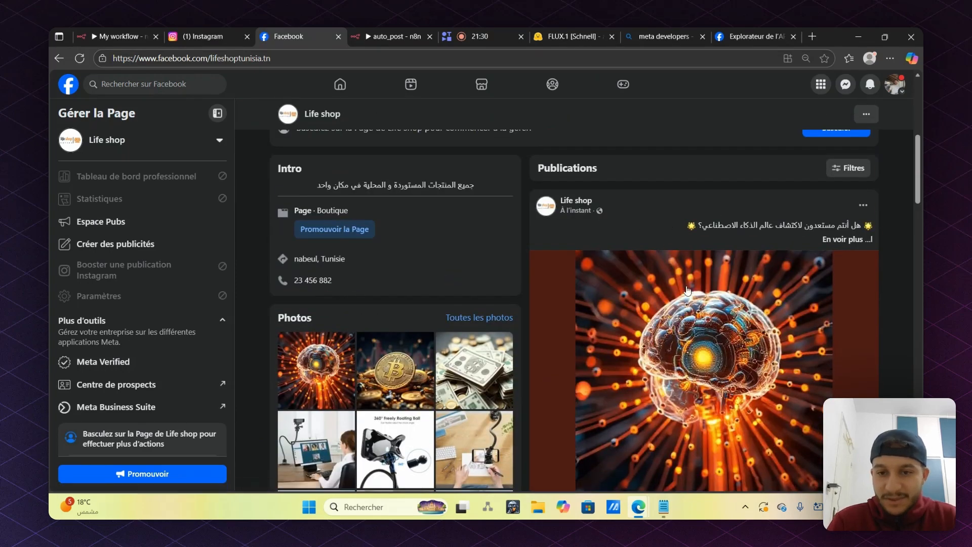
scroll(728, 339, down, 1)
click(852, 203)
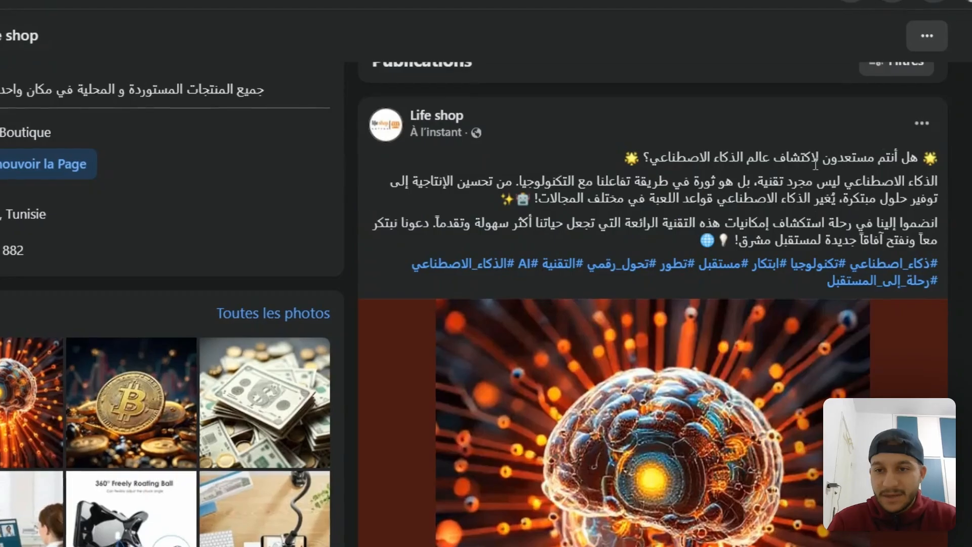
scroll(715, 220, down, 1)
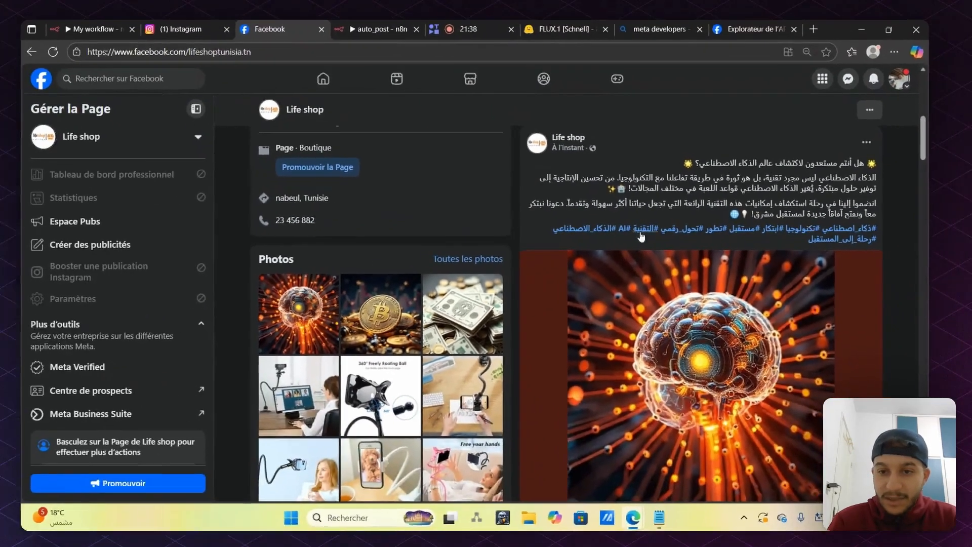
scroll(745, 330, down, 3)
scroll(745, 329, up, 3)
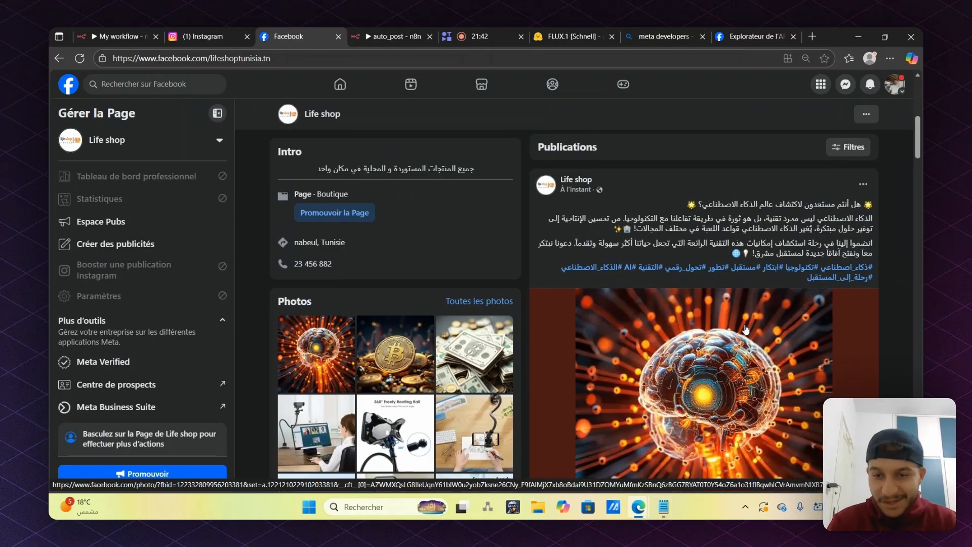
scroll(745, 329, down, 5)
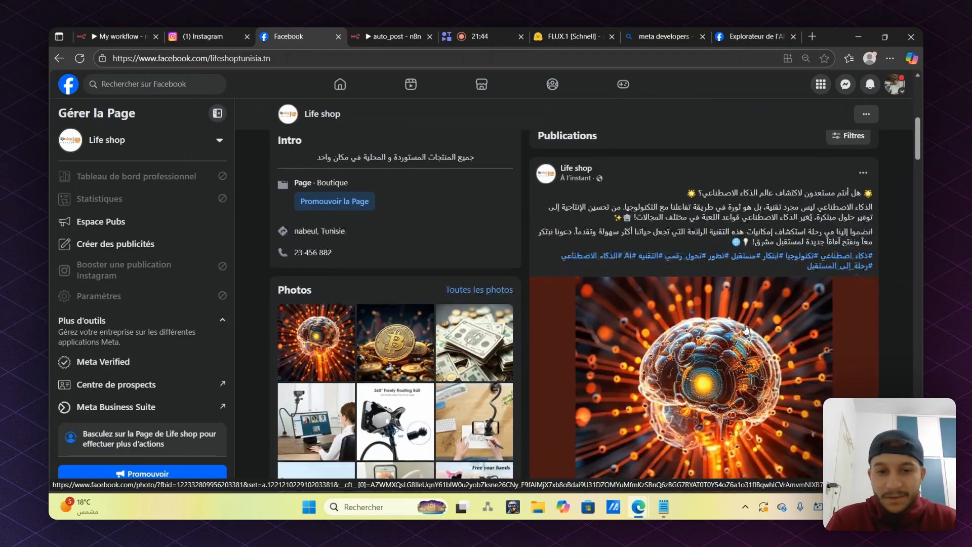
scroll(745, 329, up, 6)
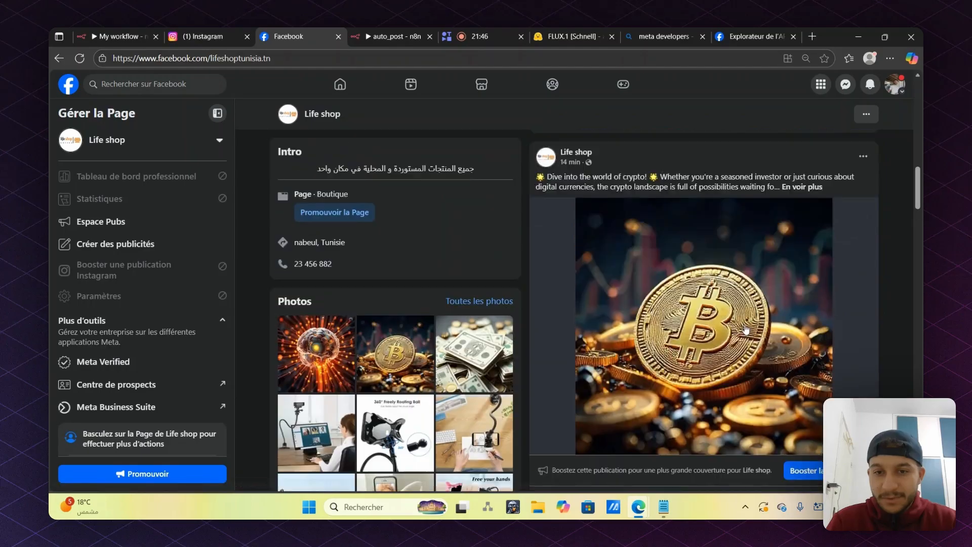
Return to My workflow, add a sticky note and size it to frame the nodes from On form submission to Basic LLM Chain
click(119, 31)
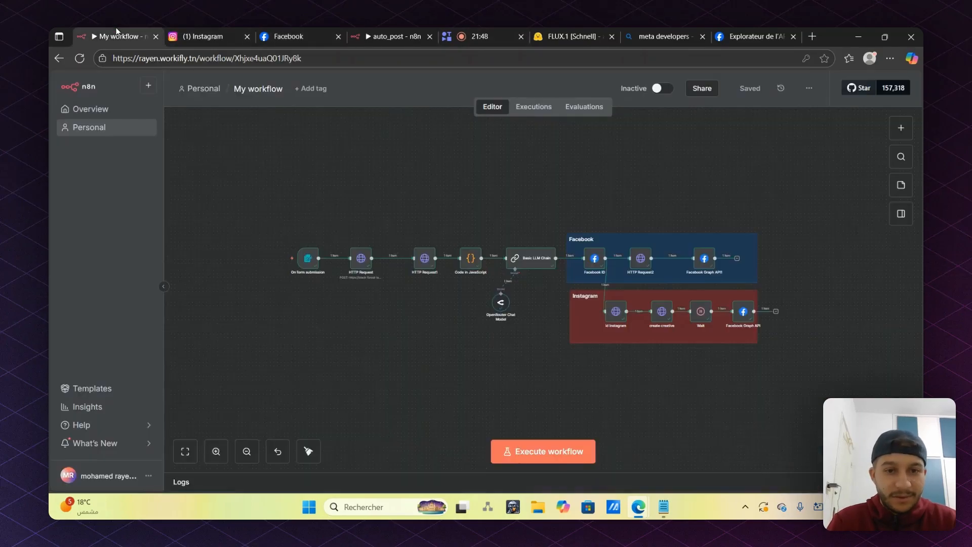
click(900, 186)
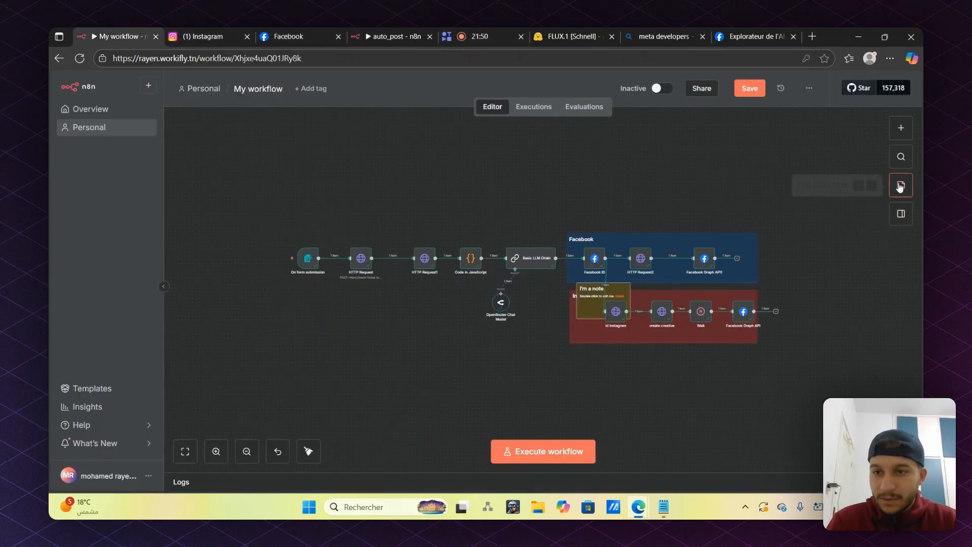
drag(592, 306, 562, 340)
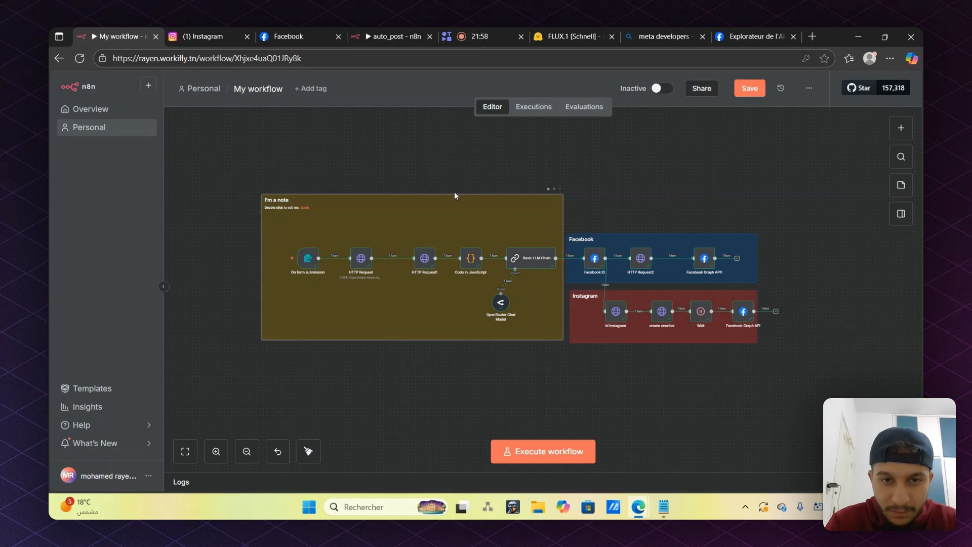
drag(452, 194, 452, 233)
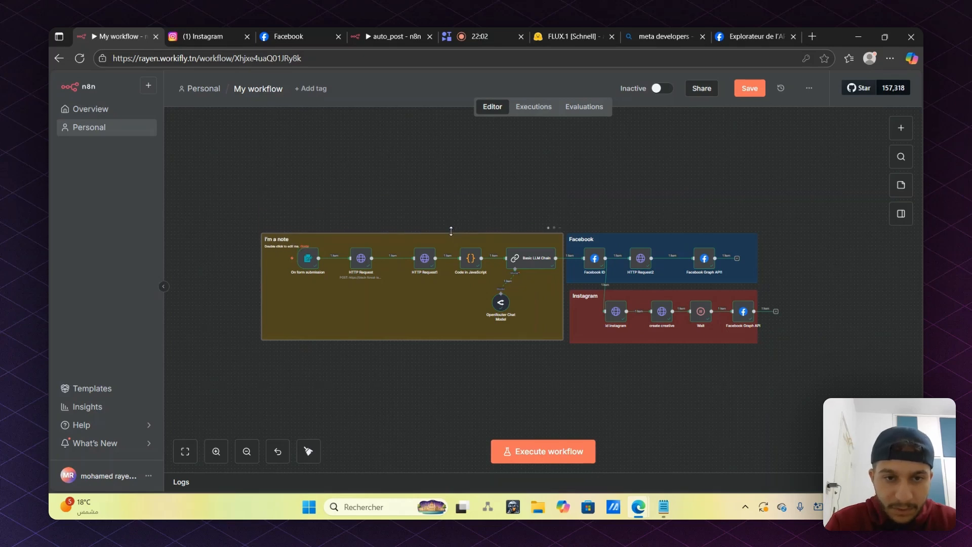
Replace the new sticky note's text with the heading "generation de photo et de contenu" and save the workflow
double_click(366, 294)
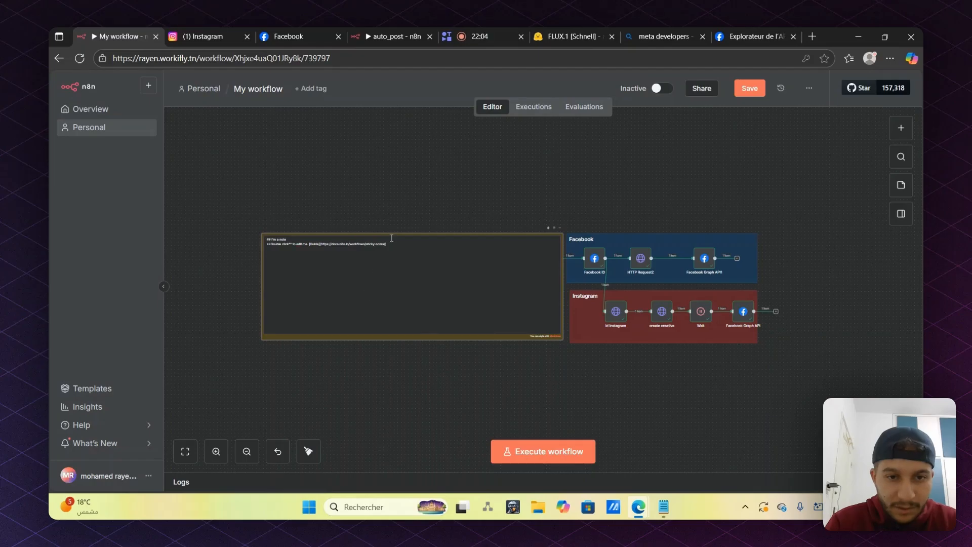
drag(392, 243, 273, 240)
key(BackSpace)
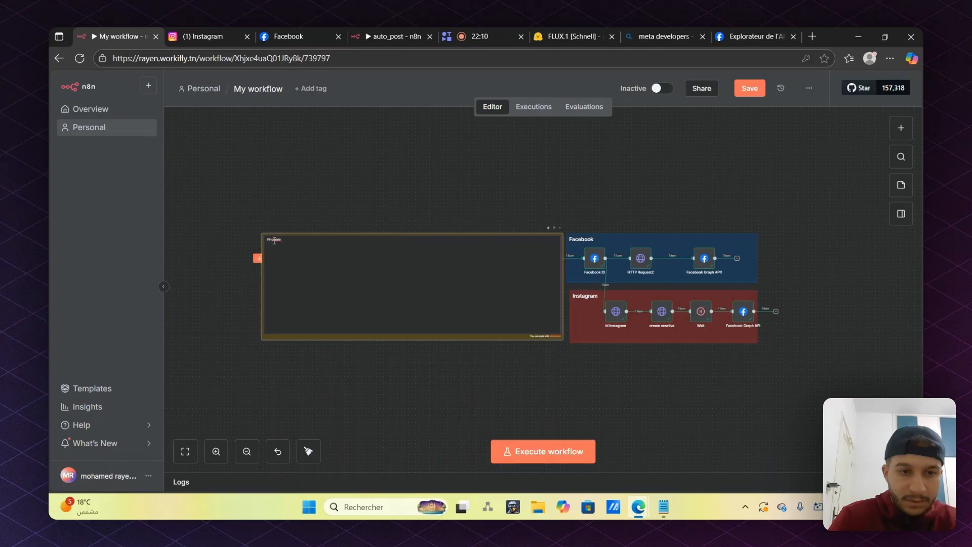
text(create de)
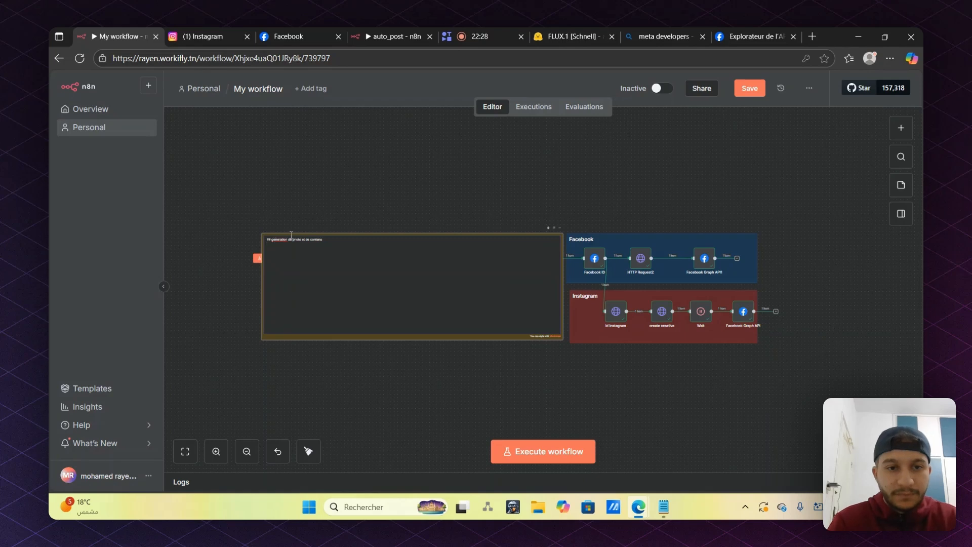
click(423, 165)
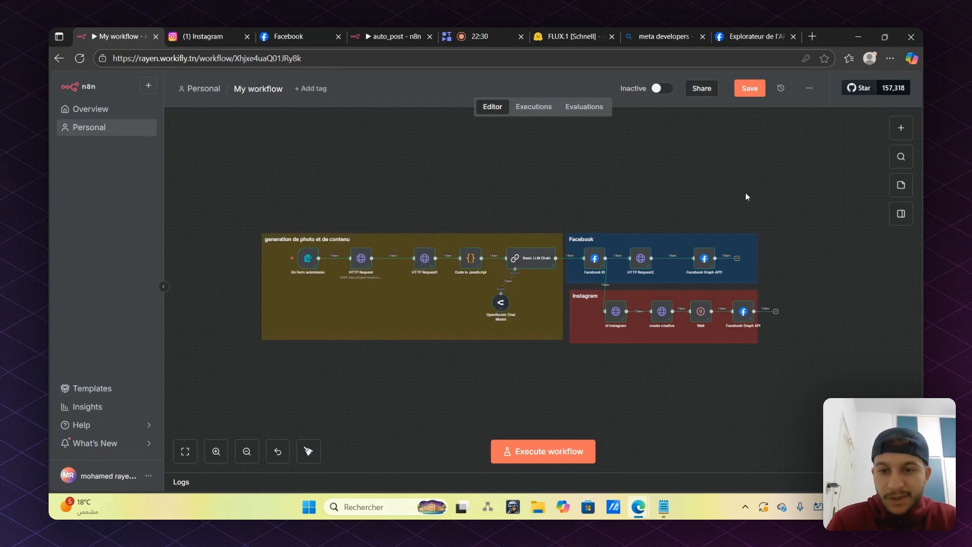
click(739, 91)
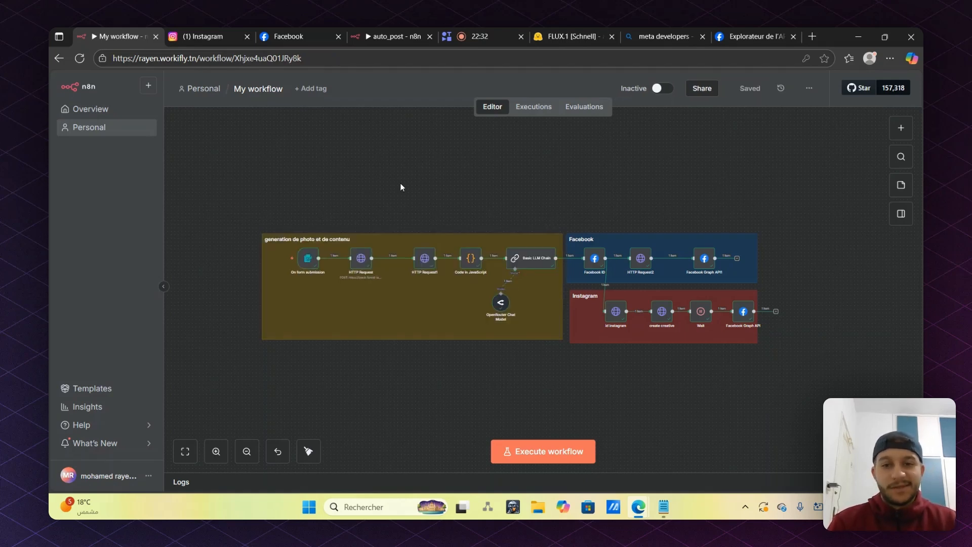